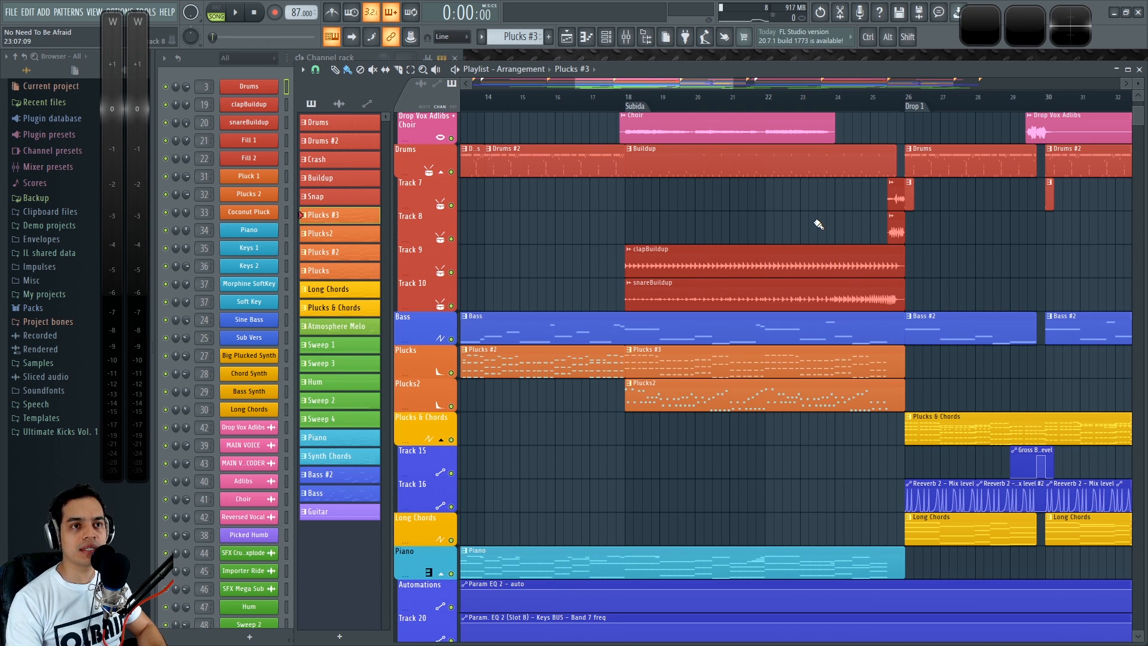
Look over the playlist arrangement from Estrofa 1 and the Subida build-up through Drop 1 to Estrofa 2
{"action": "scroll", "coordinate": [820, 225], "scroll_direction": "down", "scroll_amount": 2}
{"action": "left_click_drag", "start_coordinate": [913, 237], "coordinate": [748, 325]}
{"action": "scroll", "coordinate": [782, 323], "scroll_direction": "up", "scroll_amount": 3}
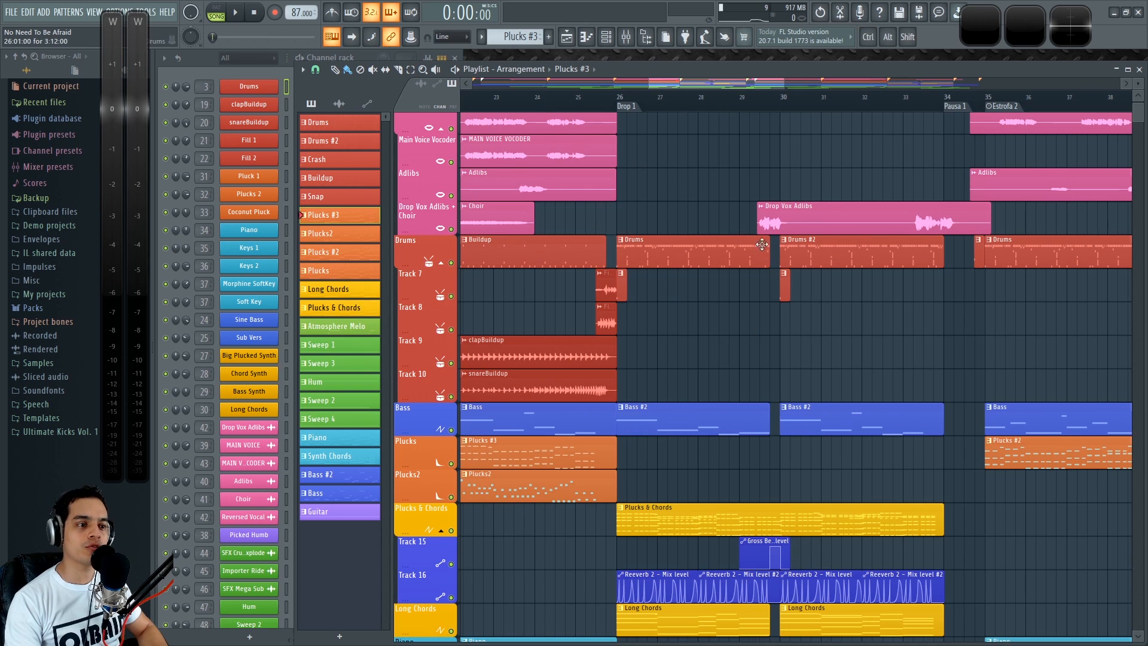
{"action": "scroll", "coordinate": [742, 456], "scroll_direction": "down", "scroll_amount": 3}
{"action": "scroll", "coordinate": [750, 418], "scroll_direction": "down", "scroll_amount": 1}
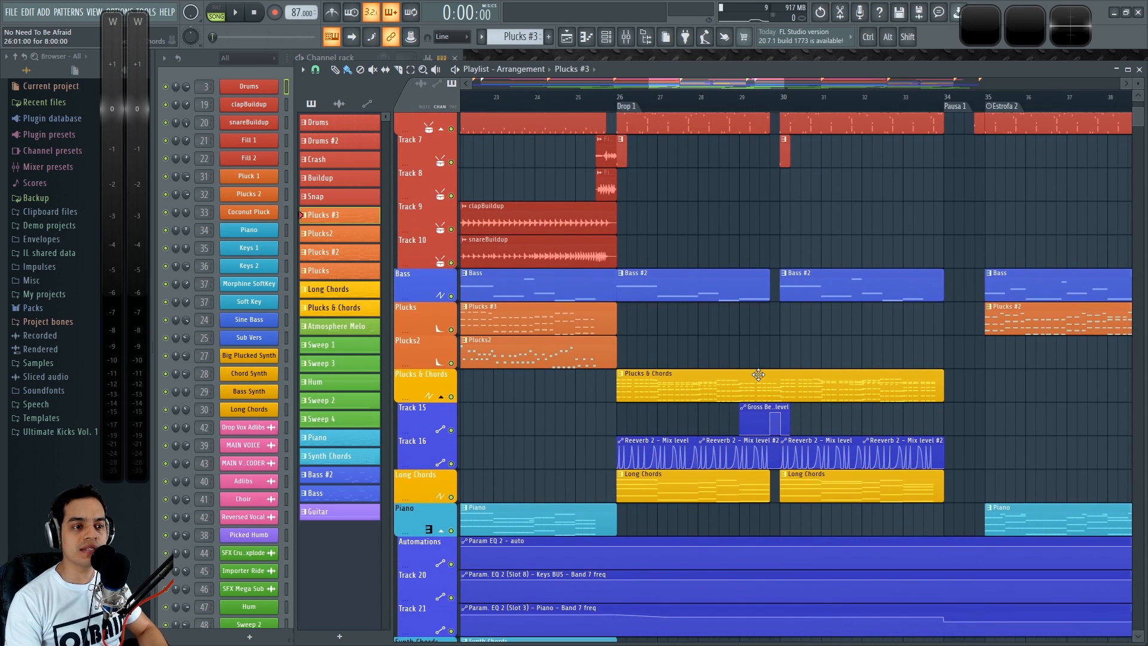
{"action": "scroll", "coordinate": [759, 375], "scroll_direction": "up", "scroll_amount": 5}
{"action": "scroll", "coordinate": [682, 393], "scroll_direction": "left", "scroll_amount": 5}
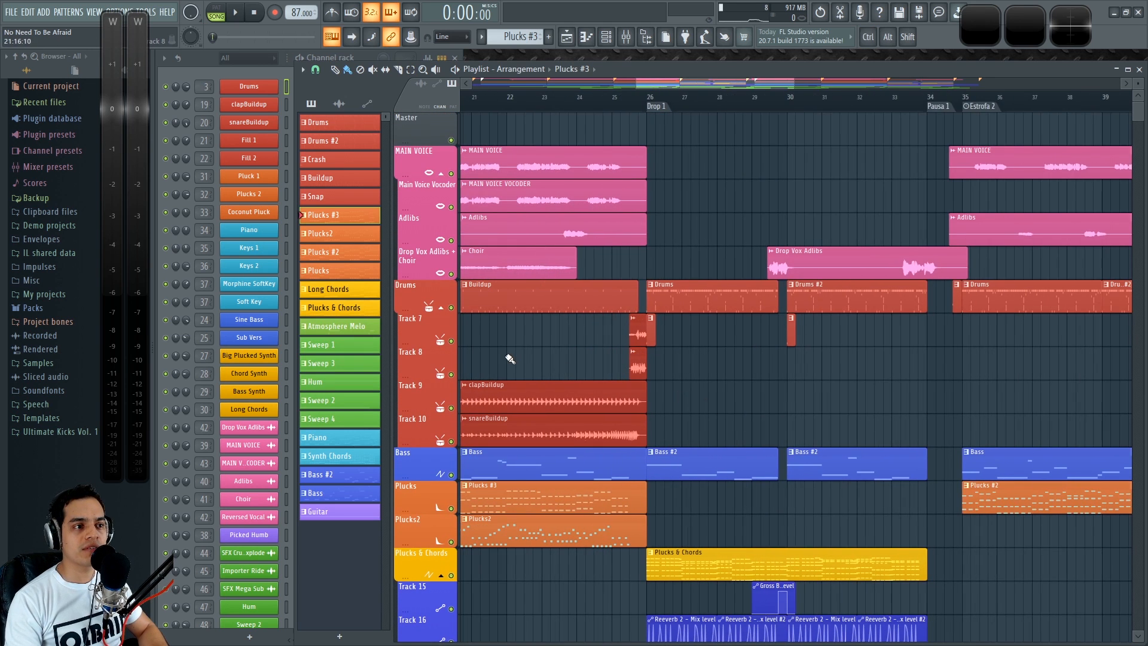
{"action": "scroll", "coordinate": [784, 335], "scroll_direction": "up", "scroll_amount": 3}
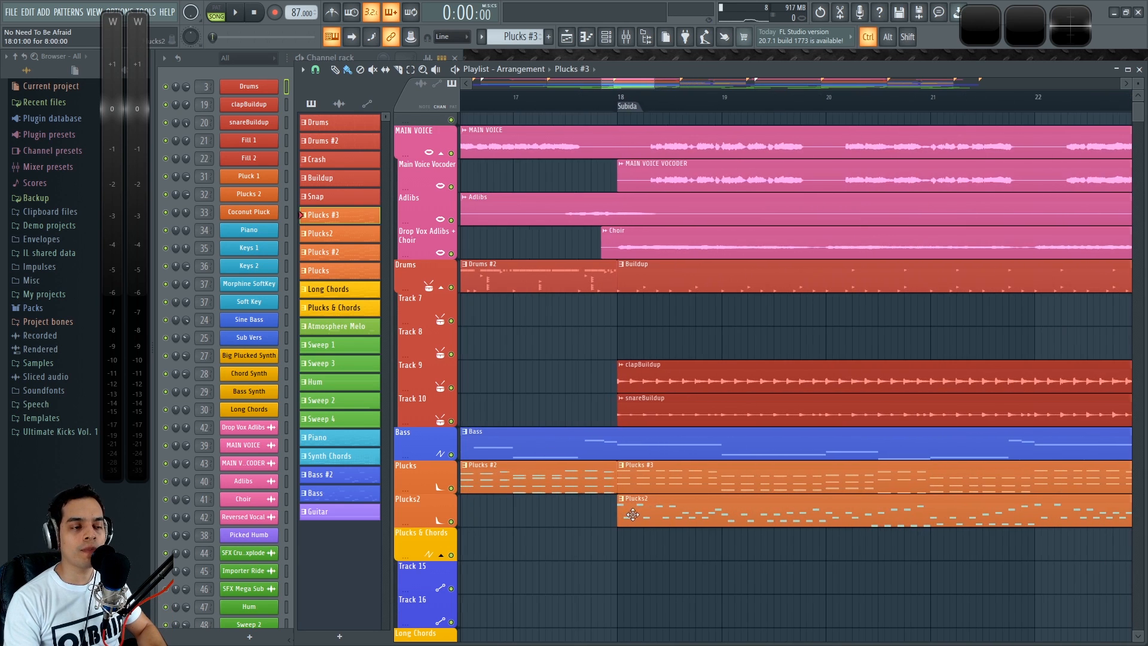
{"action": "scroll", "coordinate": [756, 530], "scroll_direction": "left", "scroll_amount": 2}
{"action": "scroll", "coordinate": [743, 506], "scroll_direction": "down", "scroll_amount": 3}
{"action": "scroll", "coordinate": [712, 512], "scroll_direction": "down", "scroll_amount": 3}
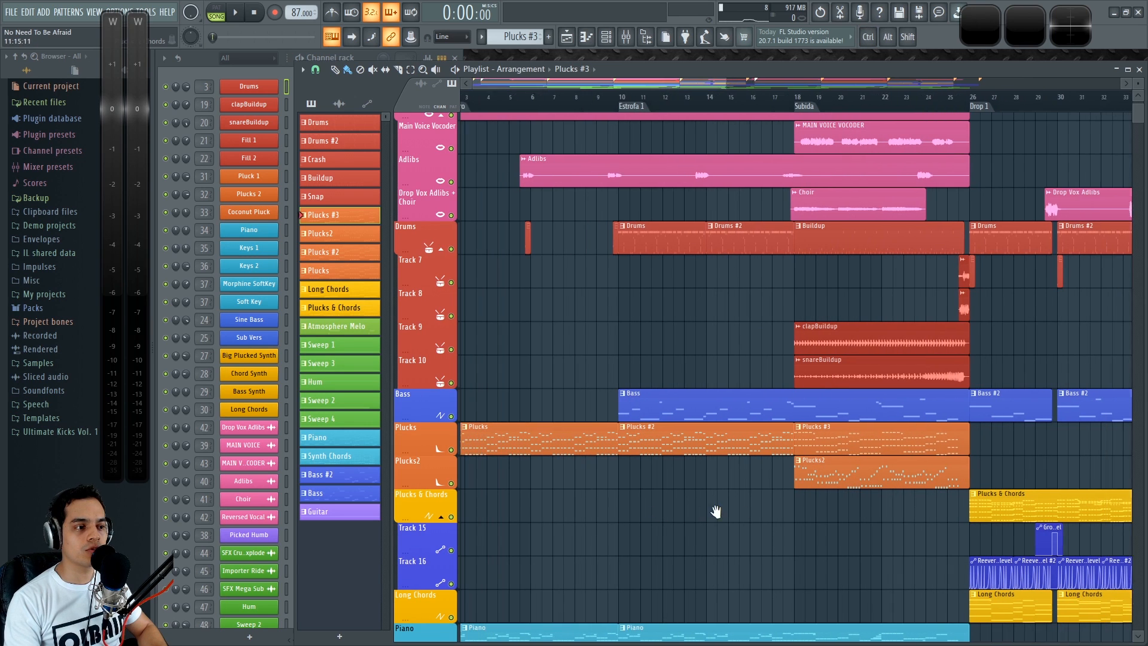
Pick the Plucks pattern from its playlist clip and play the song briefly from the Intro marker
{"action": "left_click", "coordinate": [564, 442]}
{"action": "scroll", "coordinate": [513, 505], "scroll_direction": "down", "scroll_amount": 4}
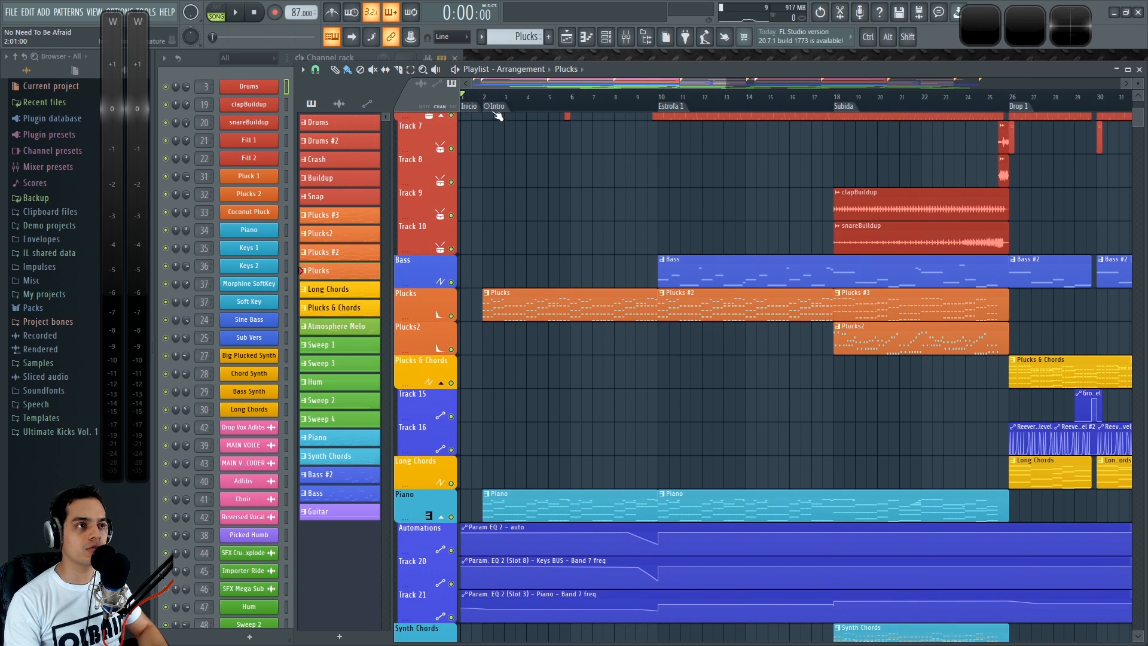
{"action": "scroll", "coordinate": [491, 353], "scroll_direction": "down", "scroll_amount": 3}
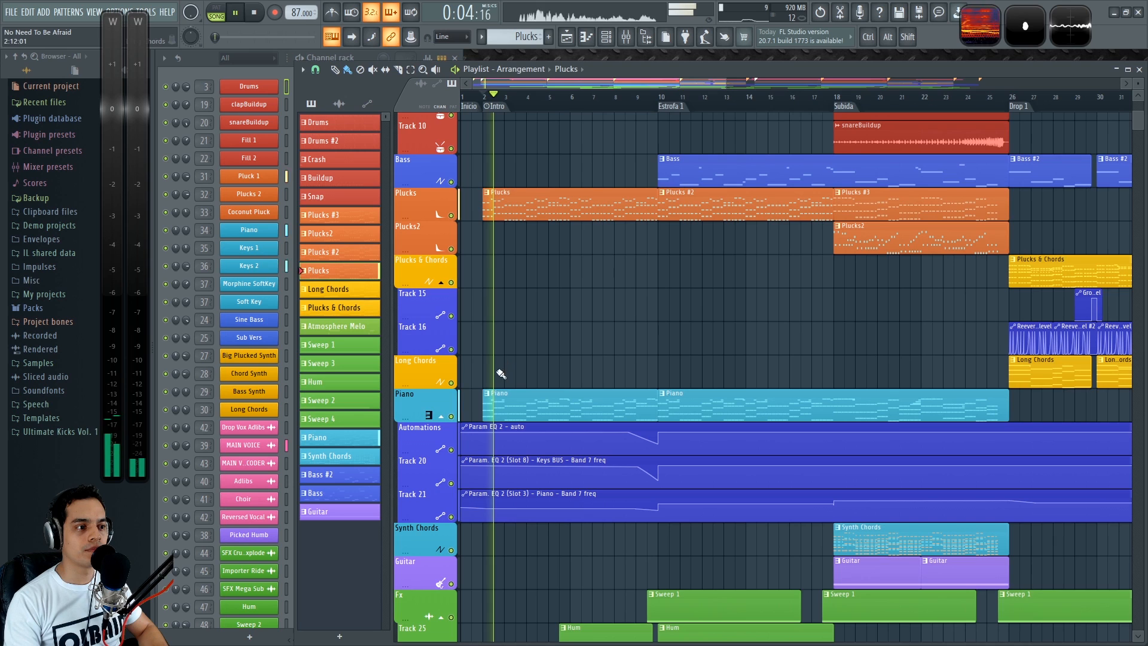
{"action": "scroll", "coordinate": [778, 512], "scroll_direction": "right", "scroll_amount": 2}
Examine the synth, guitar, effects, vocal and drum tracks of the arrangement, ending at the Piano track in the intro
{"action": "scroll", "coordinate": [778, 512], "scroll_direction": "down", "scroll_amount": 1}
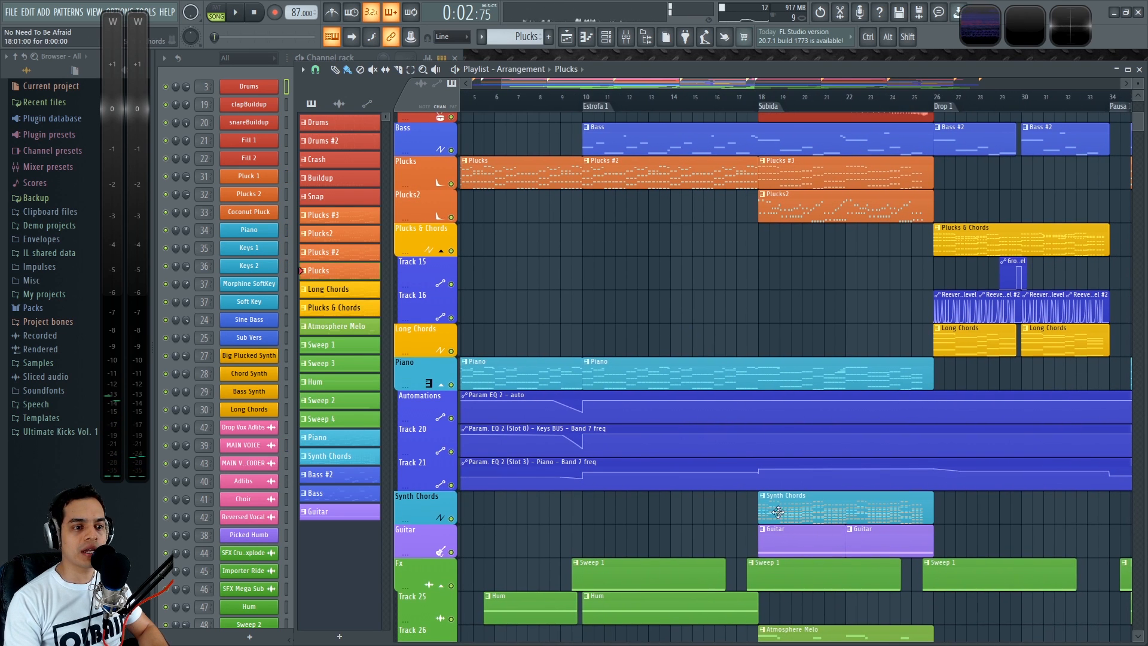
{"action": "scroll", "coordinate": [794, 502], "scroll_direction": "down", "scroll_amount": 8}
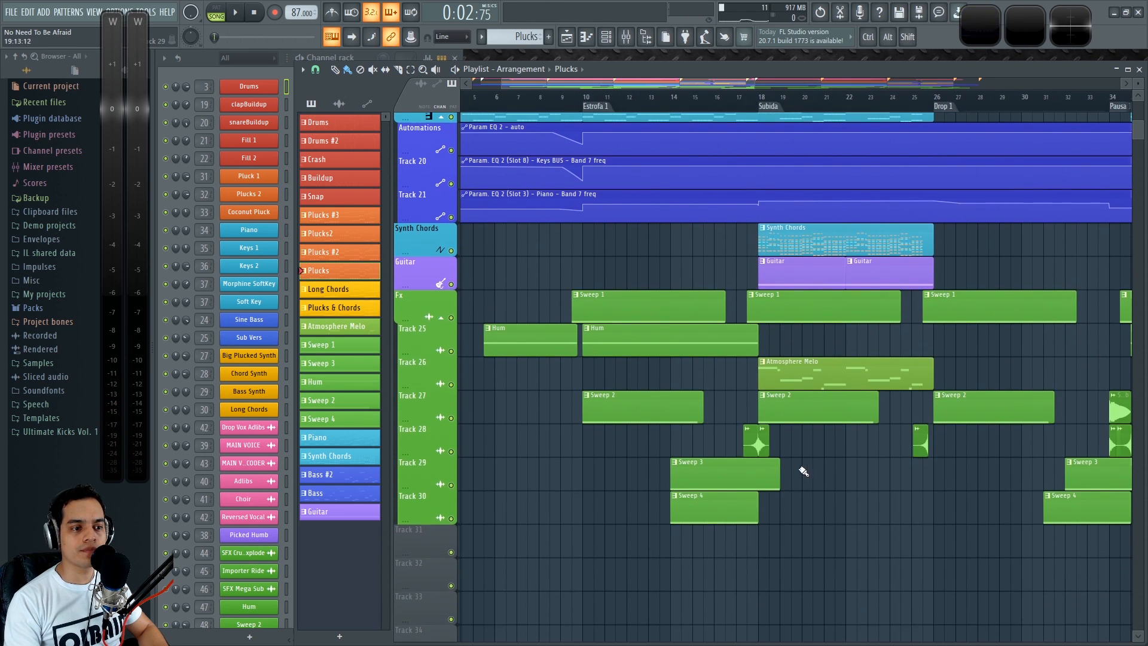
{"action": "scroll", "coordinate": [777, 472], "scroll_direction": "up", "scroll_amount": 7}
{"action": "scroll", "coordinate": [688, 468], "scroll_direction": "up", "scroll_amount": 11}
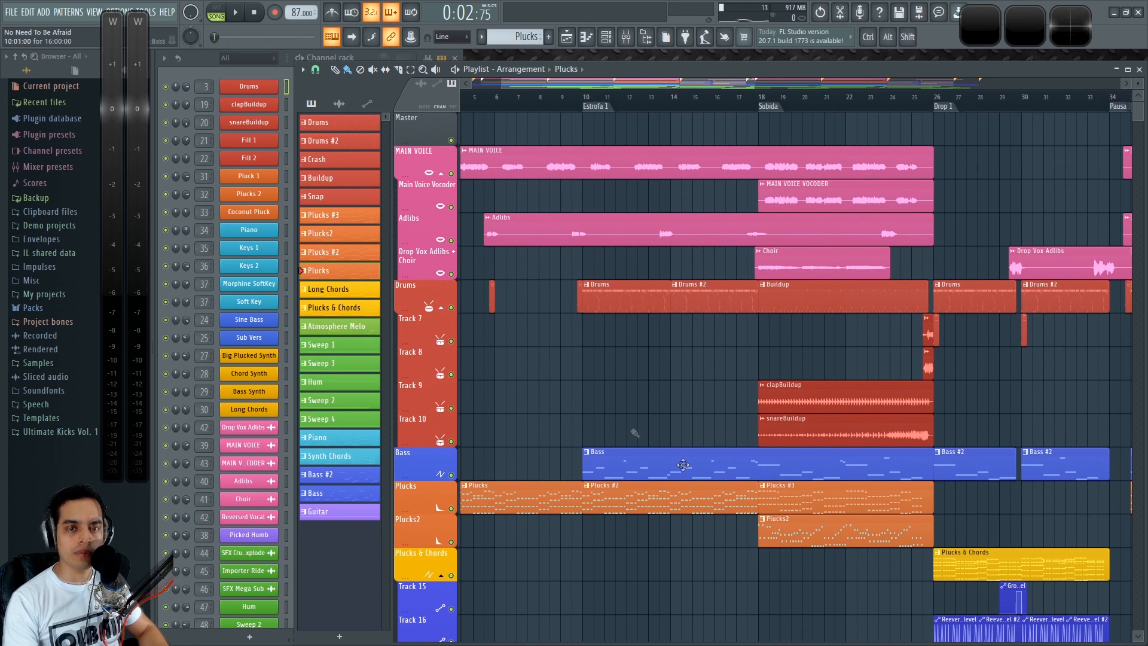
{"action": "scroll", "coordinate": [632, 419], "scroll_direction": "left", "scroll_amount": 3}
{"action": "scroll", "coordinate": [631, 387], "scroll_direction": "down", "scroll_amount": 10}
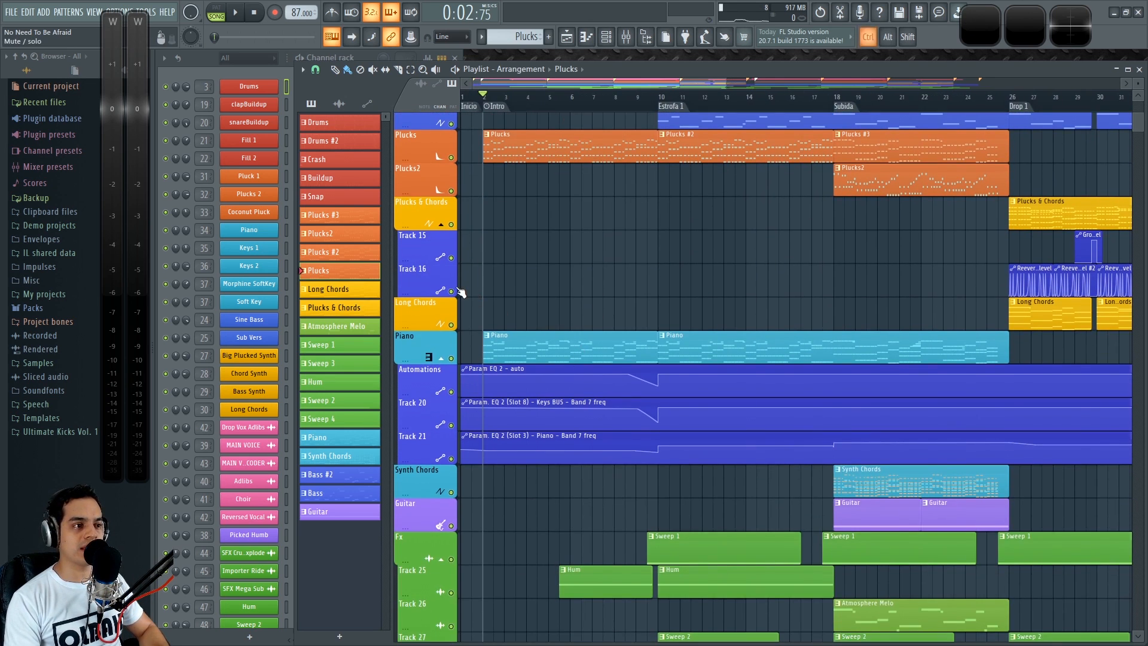
Play the intro with the Piano mixer track soloed, select that mixer track and return to the playlist
{"action": "key", "text": "space"}
{"action": "key", "text": "F9"}
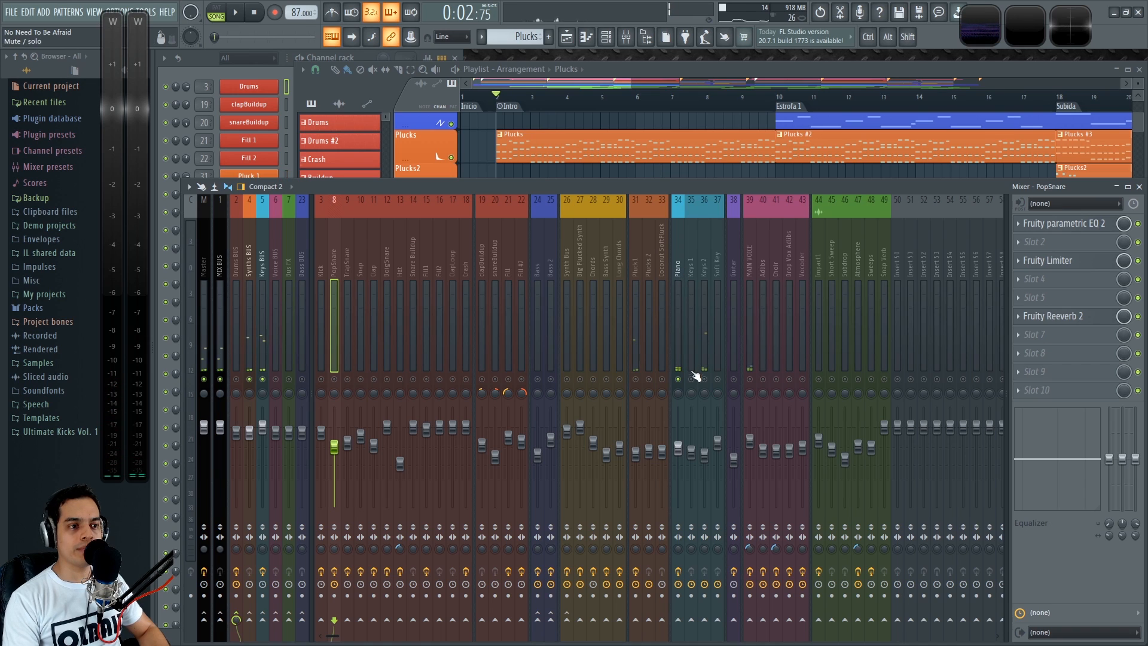
{"action": "left_click", "coordinate": [680, 260]}
{"action": "left_click", "coordinate": [671, 70]}
{"action": "scroll", "coordinate": [453, 288], "scroll_direction": "down", "scroll_amount": 5}
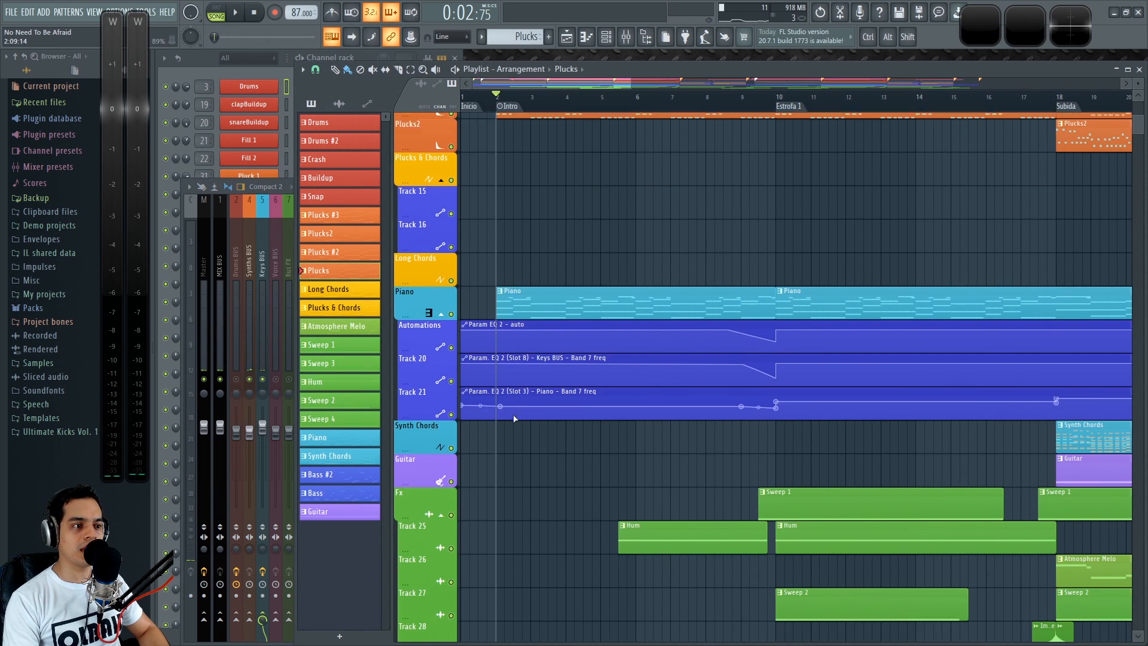
Solo the Piano playlist track and play it from the intro, jumping ahead to just before Estrofa 1
{"action": "left_click", "coordinate": [452, 291], "text": "ctrl"}
{"action": "key", "text": "space"}
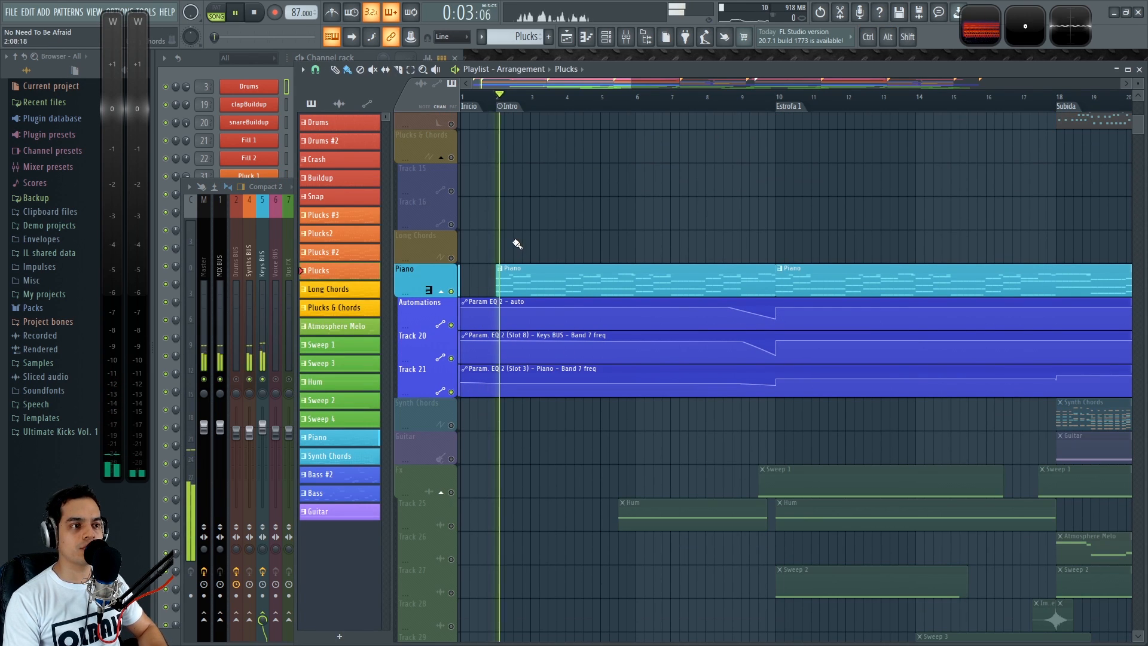
{"action": "scroll", "coordinate": [561, 244], "scroll_direction": "up", "scroll_amount": 2}
{"action": "left_click", "coordinate": [757, 97]}
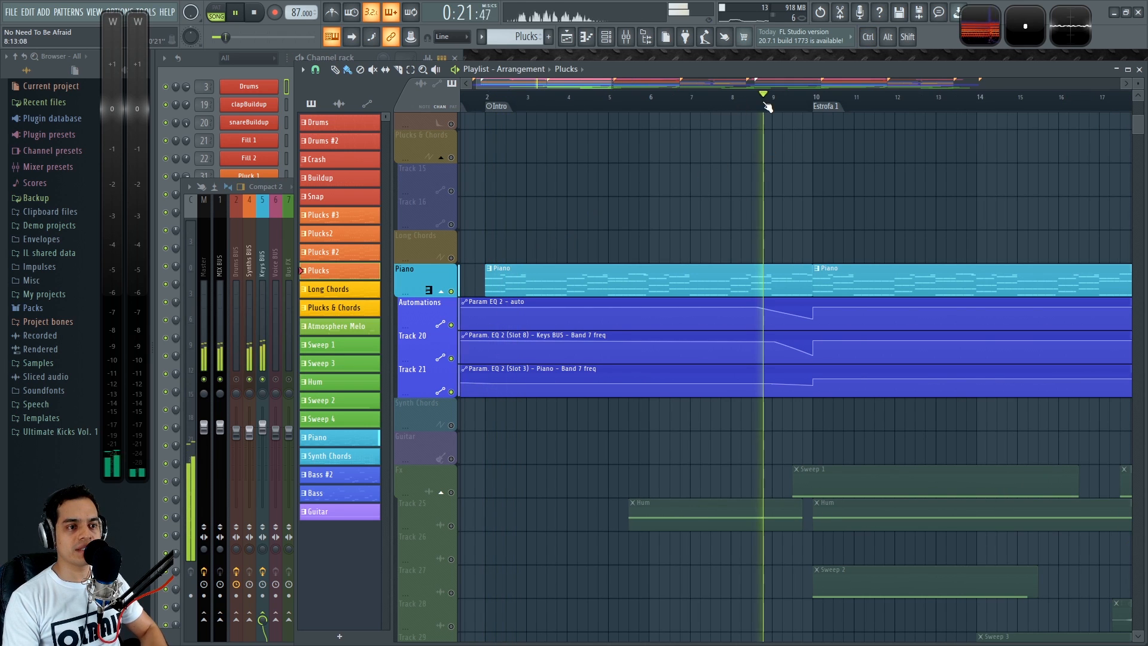
Inspect the Fruity parametric EQ 2 on the Piano mixer track during the transition into Estrofa 1, and close it
{"action": "key", "text": "F9"}
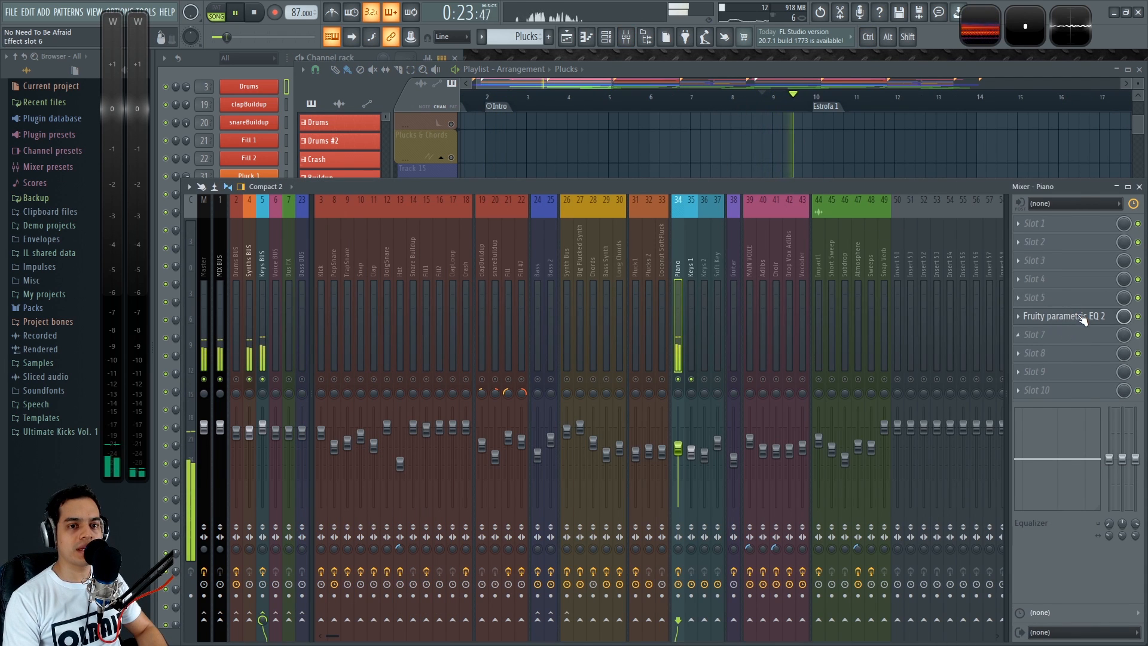
{"action": "left_click", "coordinate": [1083, 320]}
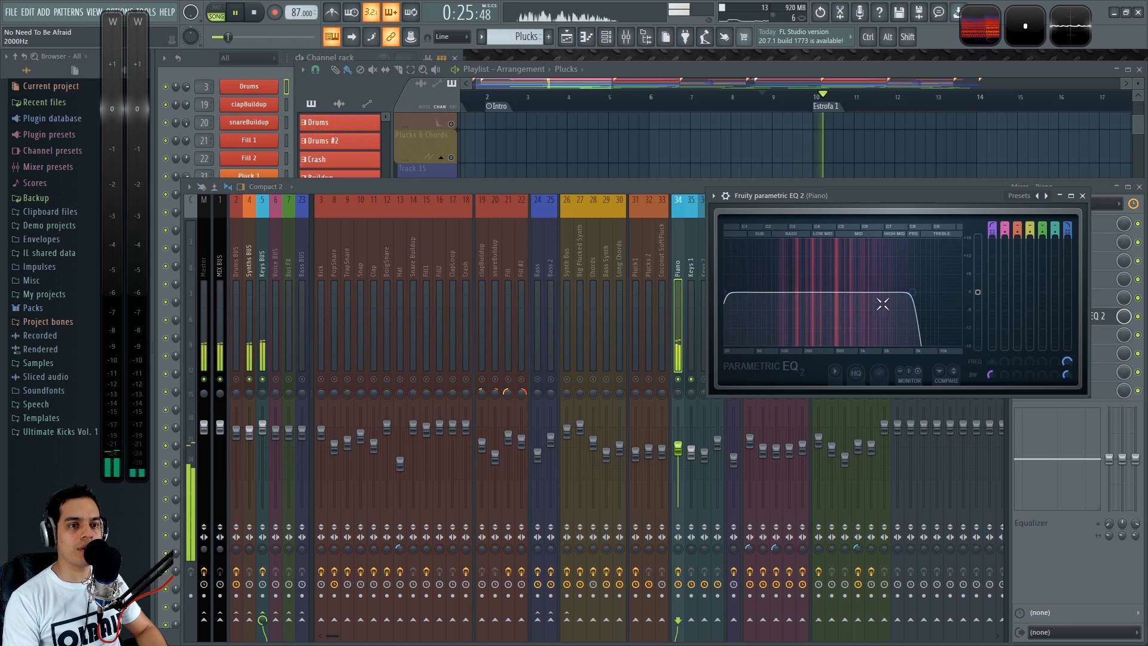
{"action": "left_click", "coordinate": [1083, 196]}
{"action": "left_click", "coordinate": [944, 159]}
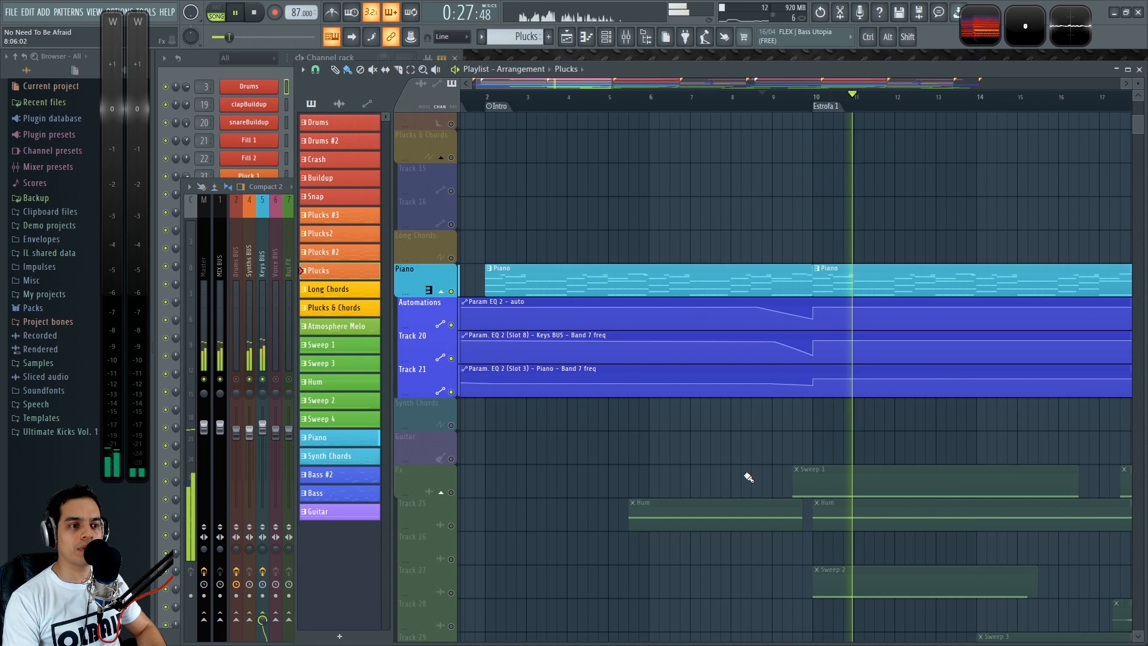
Listen to the soloed piano past the start of Estrofa 1, stop playback and turn off the Piano track's solo
{"action": "scroll", "coordinate": [859, 461], "scroll_direction": "down", "scroll_amount": 4}
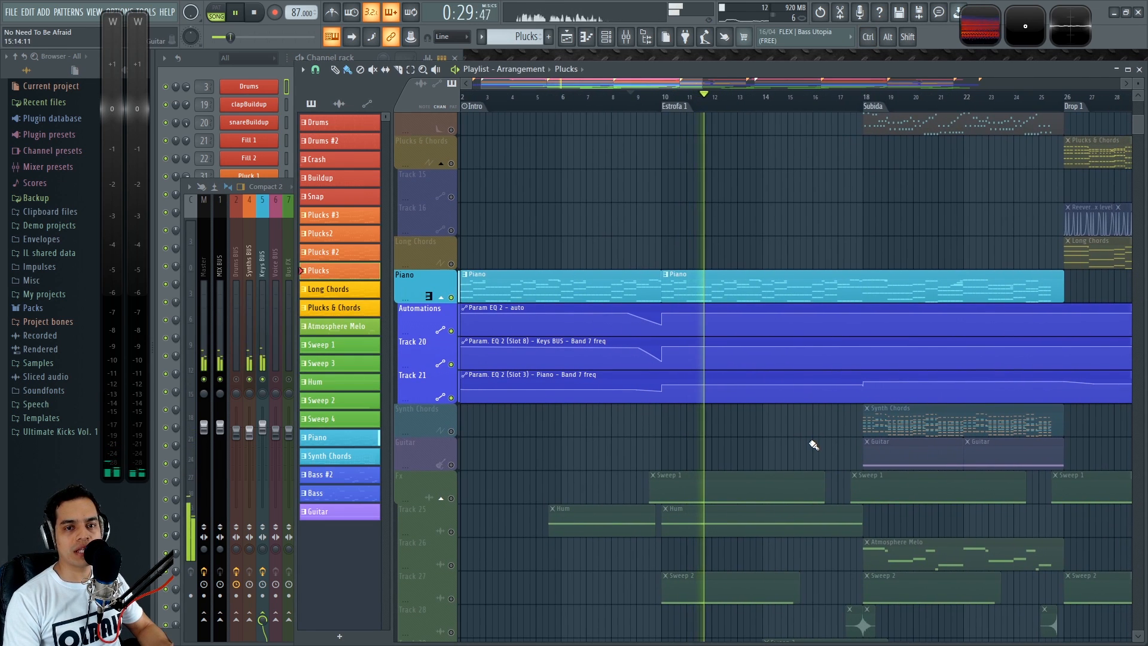
{"action": "left_click_drag", "start_coordinate": [811, 442], "coordinate": [778, 451]}
{"action": "scroll", "coordinate": [778, 451], "scroll_direction": "down", "scroll_amount": 2}
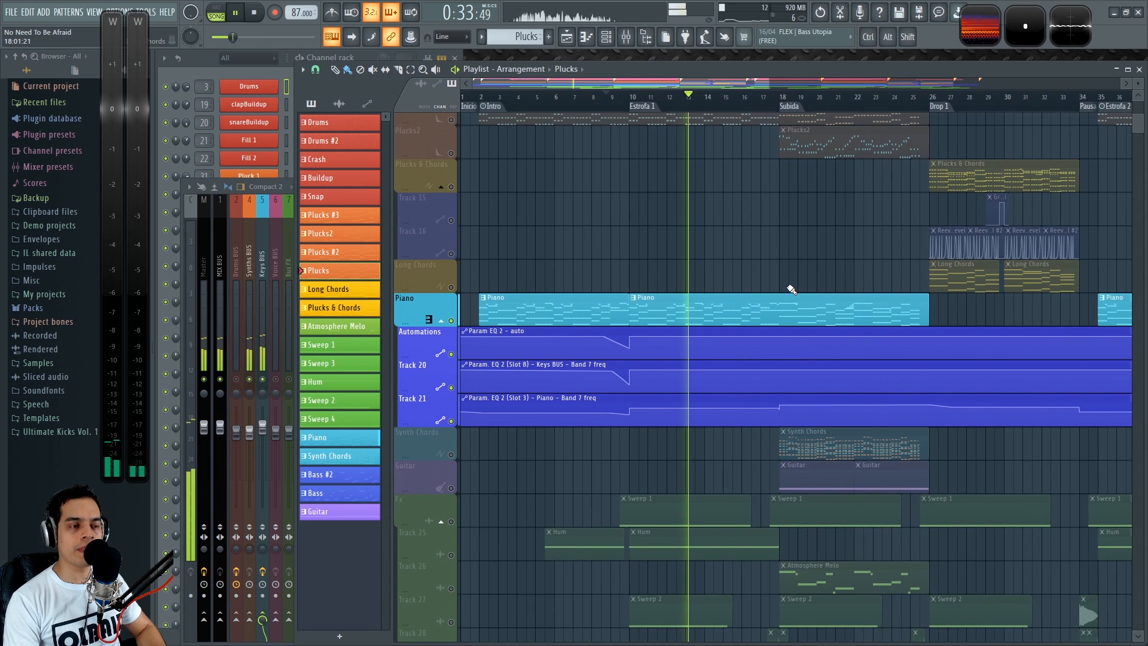
{"action": "key", "text": "space"}
{"action": "scroll", "coordinate": [587, 272], "scroll_direction": "up", "scroll_amount": 2}
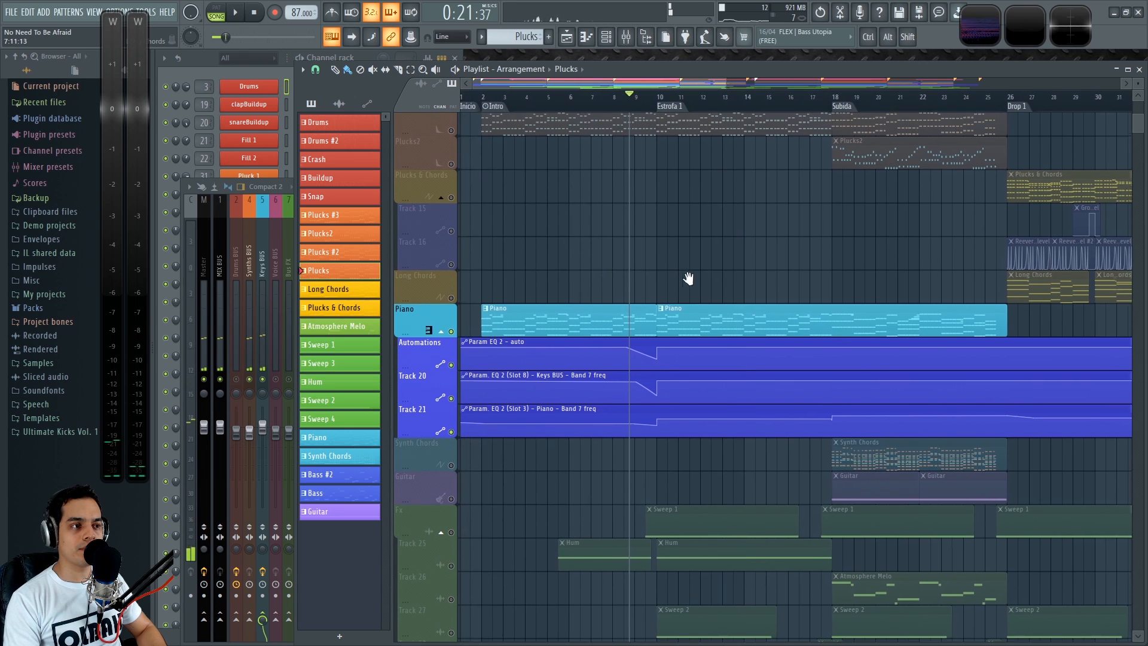
{"action": "scroll", "coordinate": [466, 160], "scroll_direction": "up", "scroll_amount": 1}
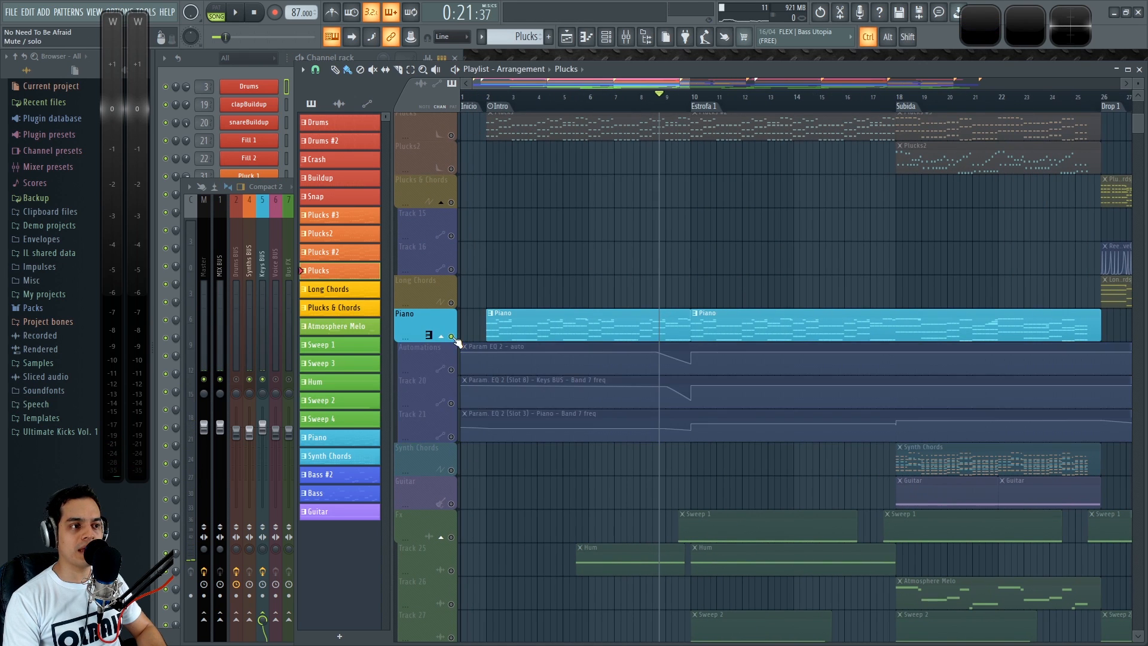
{"action": "scroll", "coordinate": [466, 359], "scroll_direction": "up", "scroll_amount": 6}
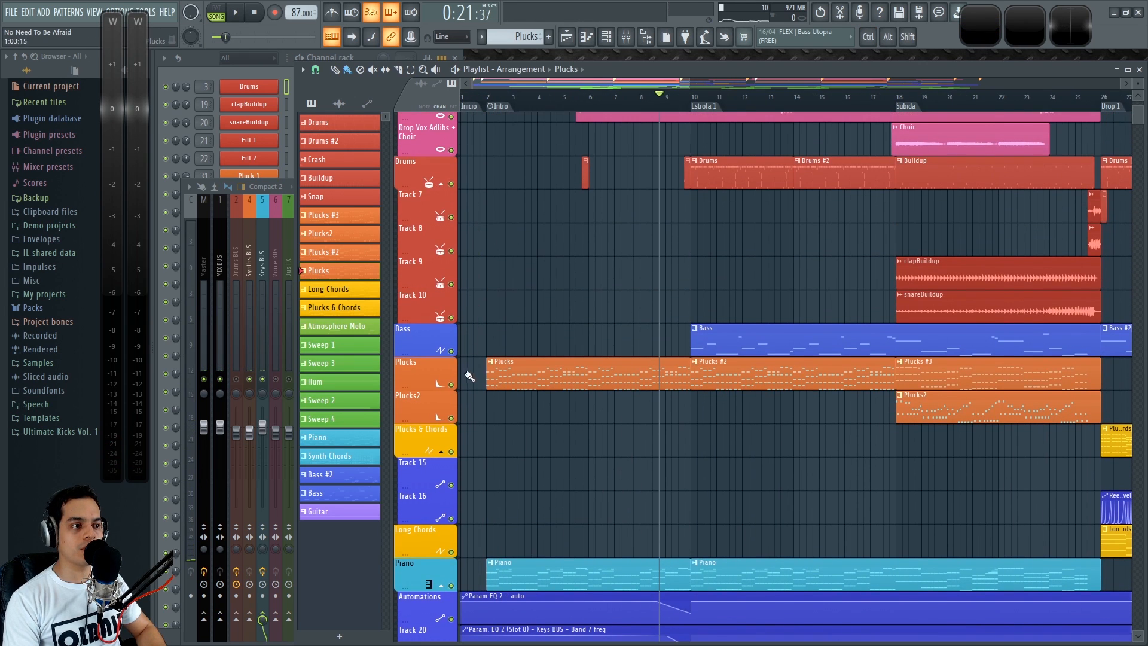
Solo the Plucks playlist track and play it from the Intro marker
{"action": "left_click", "coordinate": [451, 385], "text": "ctrl"}
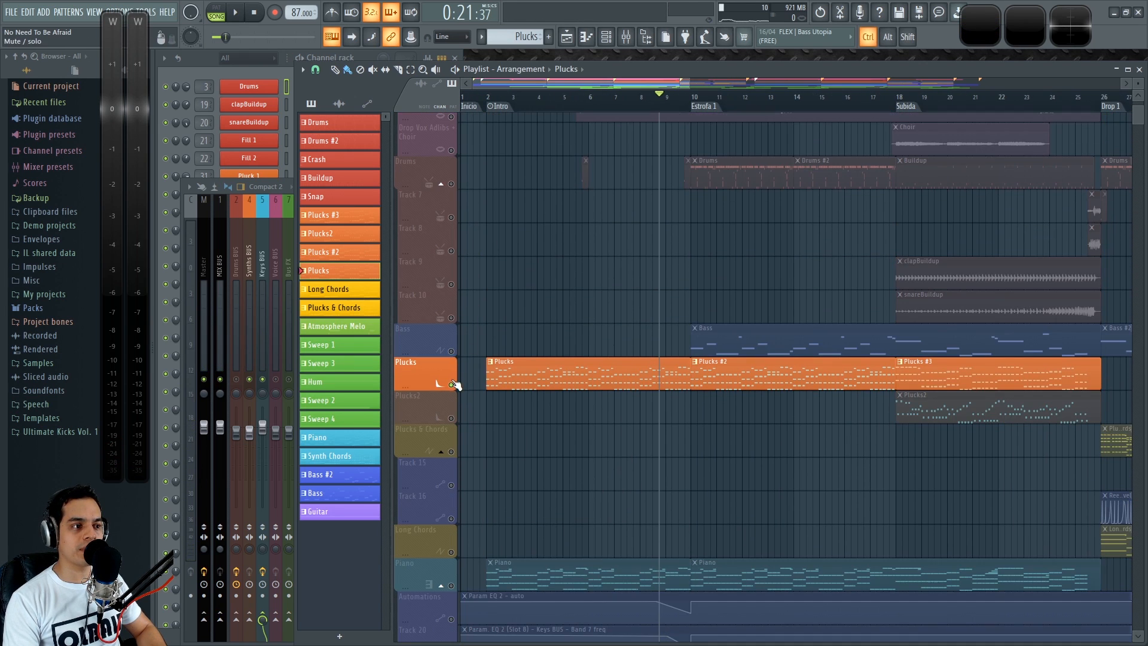
{"action": "left_click", "coordinate": [486, 103]}
{"action": "key", "text": "space"}
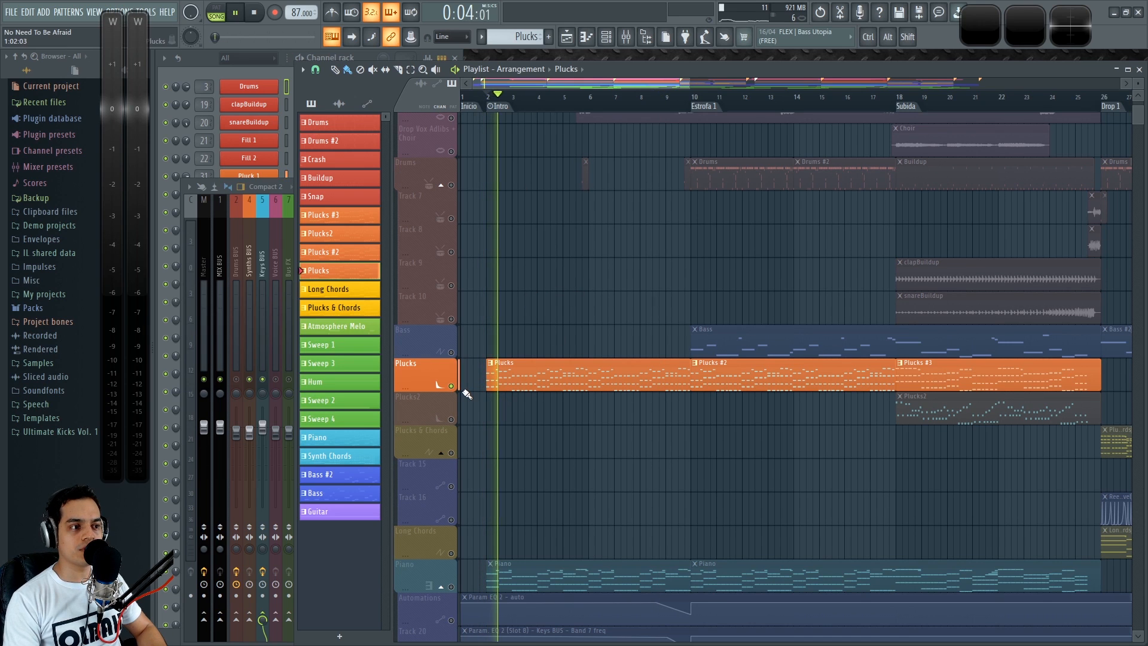
Turn off the Plucks track's solo and restart playback from the Intro marker
{"action": "left_click", "coordinate": [452, 386], "text": "ctrl"}
{"action": "scroll", "coordinate": [493, 322], "scroll_direction": "down", "scroll_amount": 3}
{"action": "key", "text": "space"}
{"action": "key", "text": "space"}
{"action": "scroll", "coordinate": [545, 333], "scroll_direction": "up", "scroll_amount": 1}
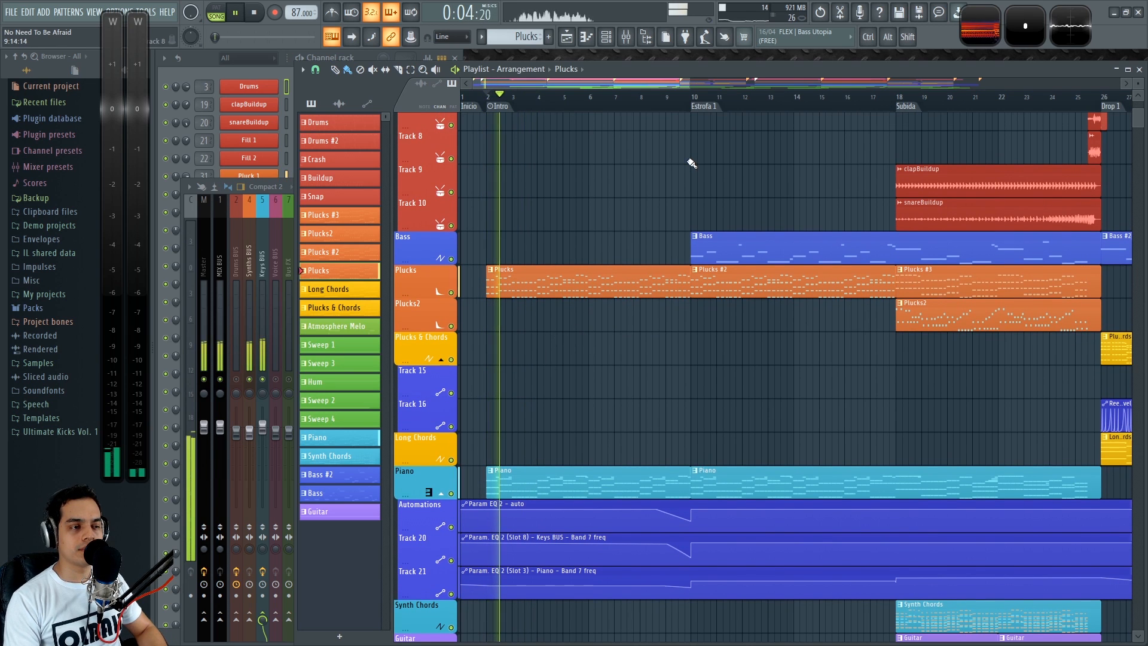
Turn off the Piano solo in the mixer, return to the playlist and stop playback
{"action": "left_click", "coordinate": [626, 36]}
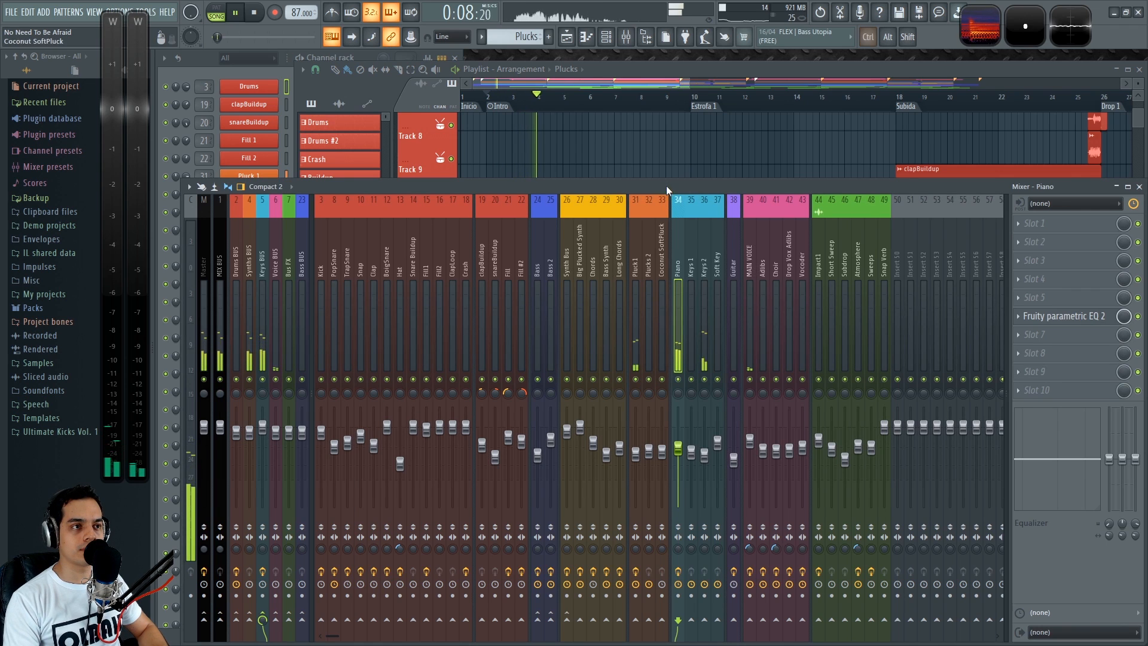
{"action": "left_click", "coordinate": [663, 158]}
{"action": "key", "text": "space"}
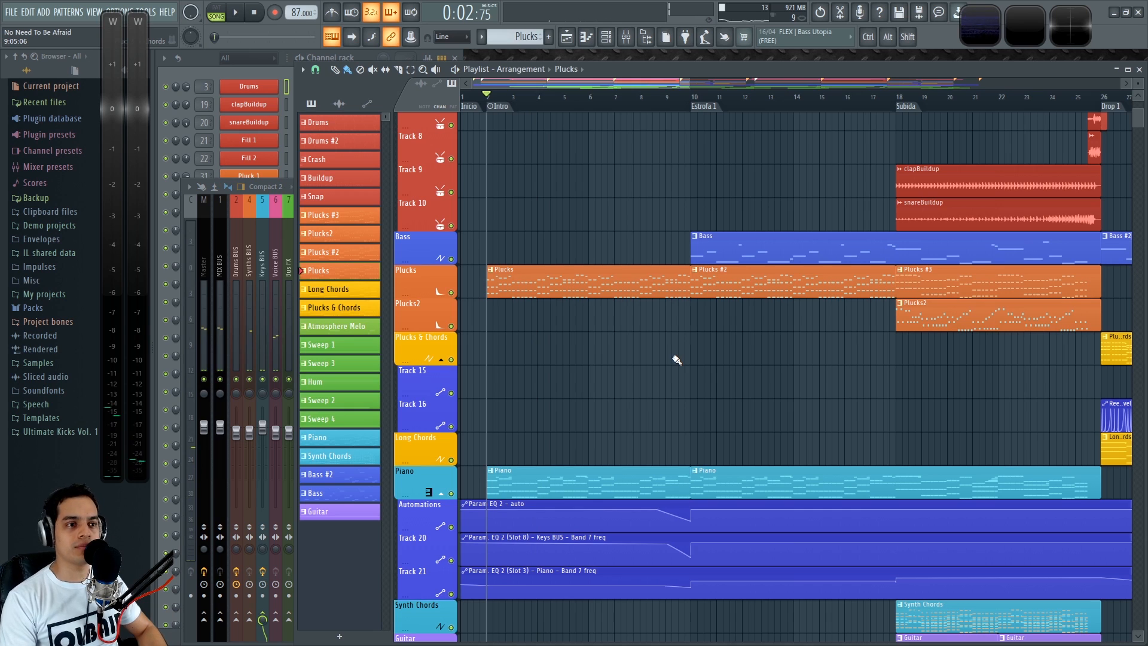
Look over the vocal, drum and piano tracks in the playlist, play the song from the Intro marker and open the mixer
{"action": "scroll", "coordinate": [598, 371], "scroll_direction": "up", "scroll_amount": 2}
{"action": "scroll", "coordinate": [525, 385], "scroll_direction": "up", "scroll_amount": 5}
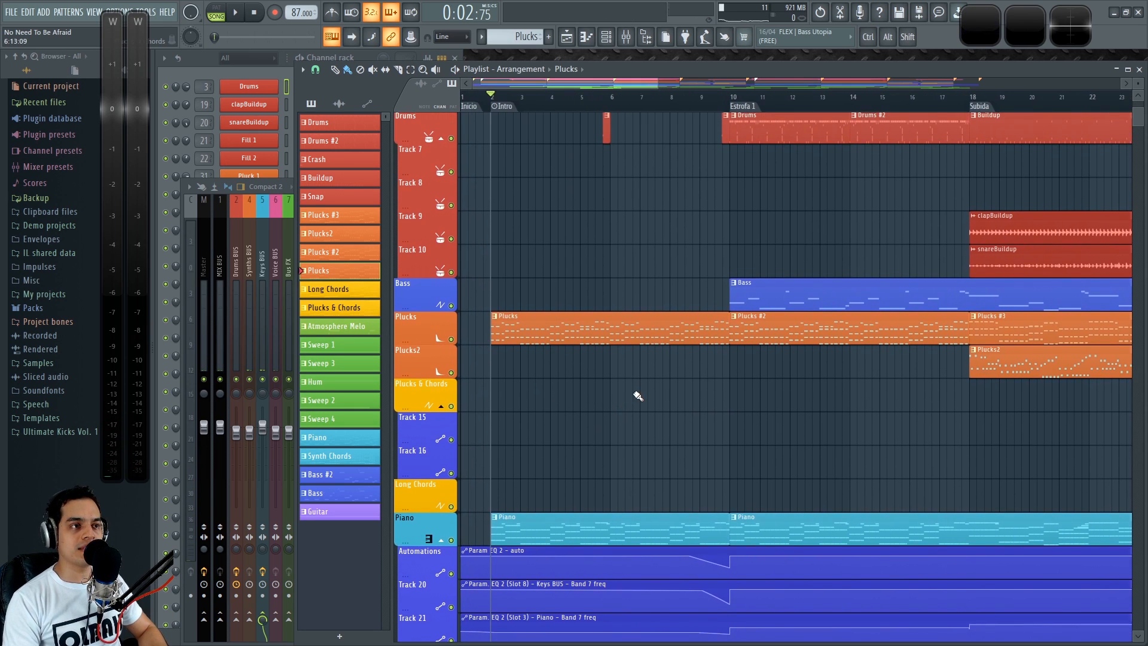
{"action": "scroll", "coordinate": [523, 387], "scroll_direction": "down", "scroll_amount": 2}
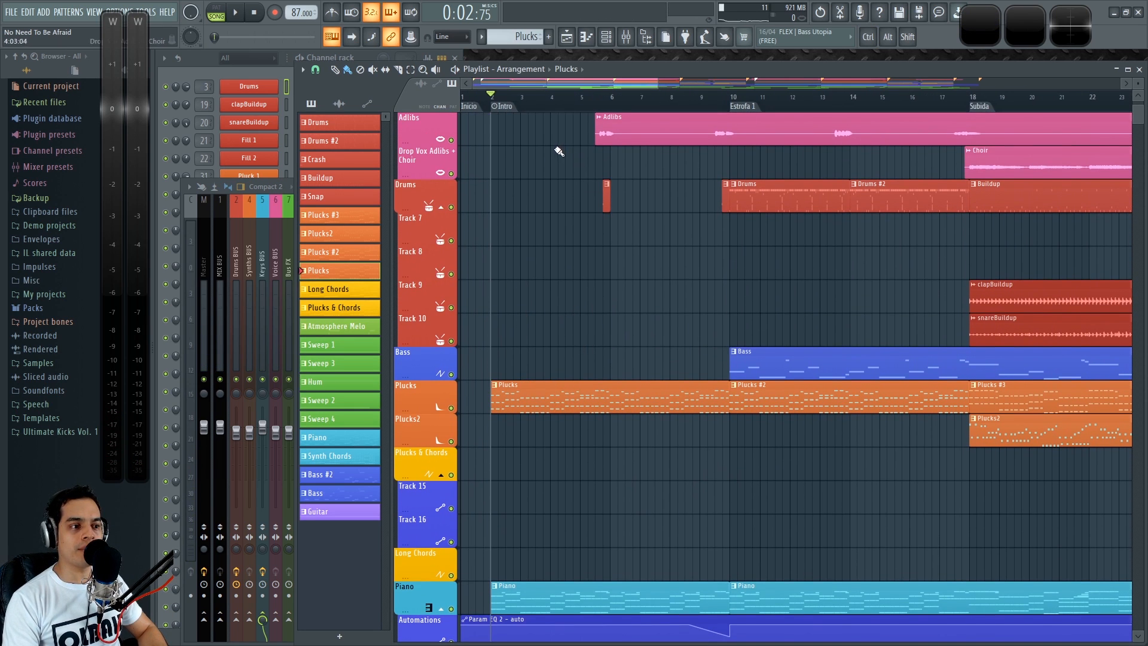
{"action": "scroll", "coordinate": [534, 360], "scroll_direction": "down", "scroll_amount": 3}
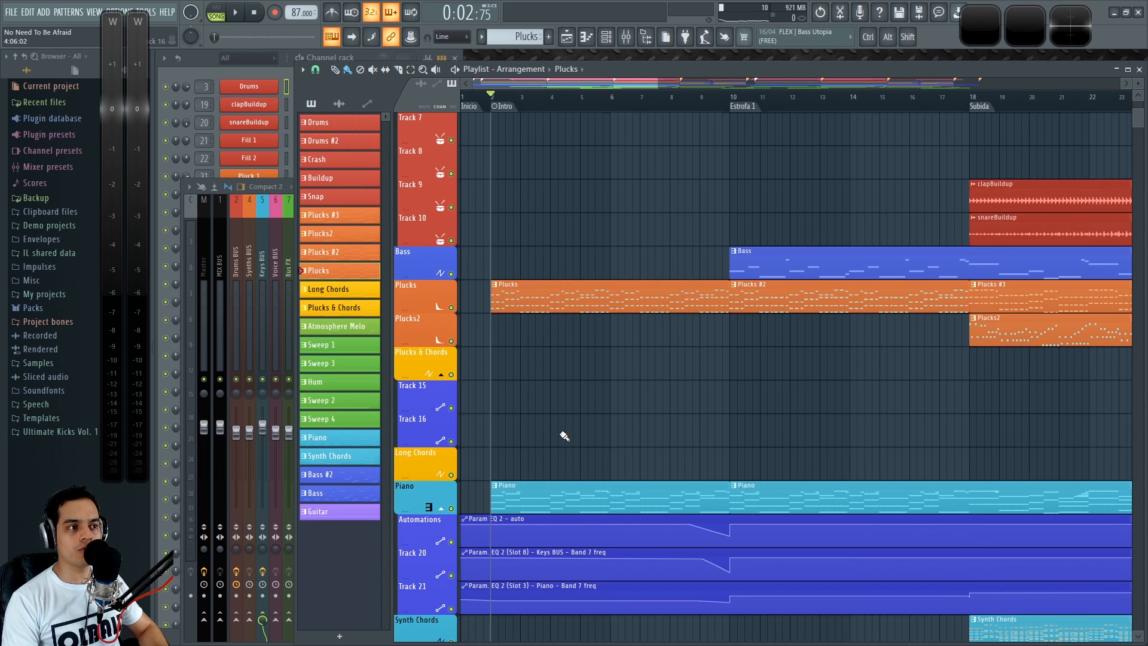
{"action": "key", "text": "space"}
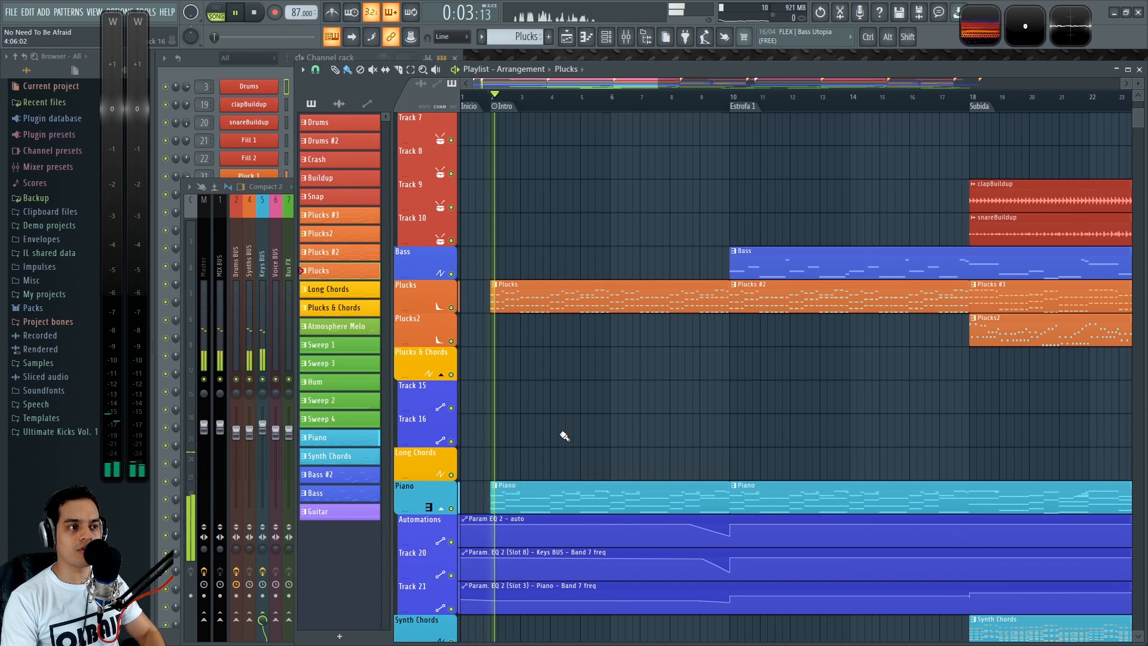
{"action": "key", "text": "F9"}
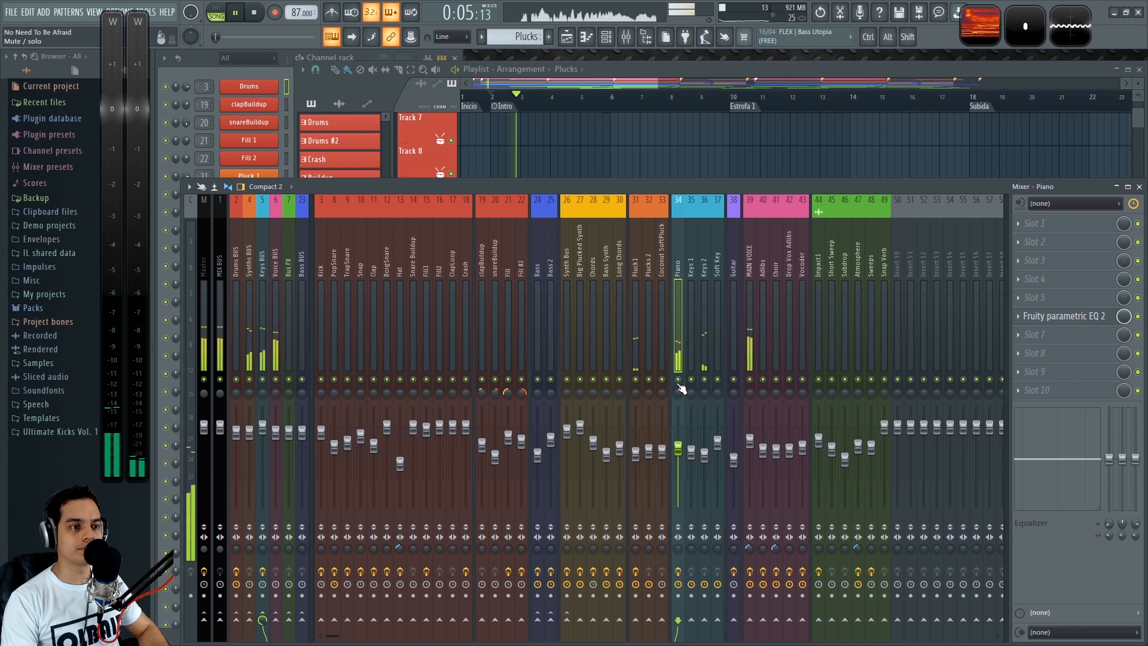
Compare the Keys 2, Pluck 1 and Piano mixer tracks by soloing them one after another during playback
{"action": "right_click", "coordinate": [705, 380]}
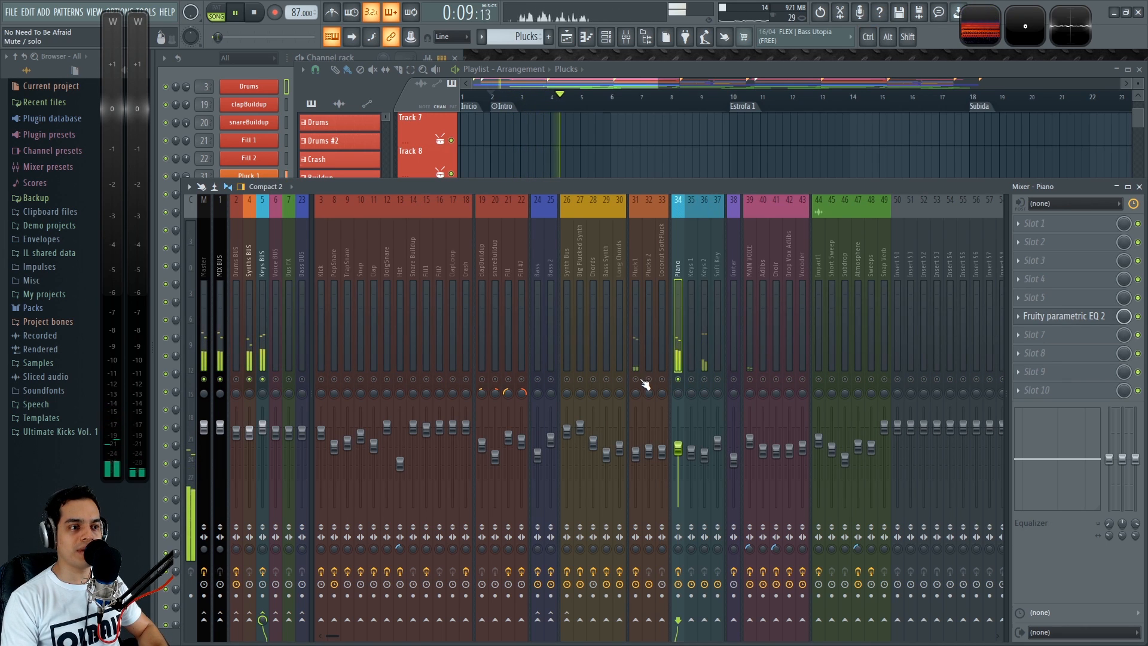
{"action": "right_click", "coordinate": [637, 380]}
{"action": "right_click", "coordinate": [678, 381]}
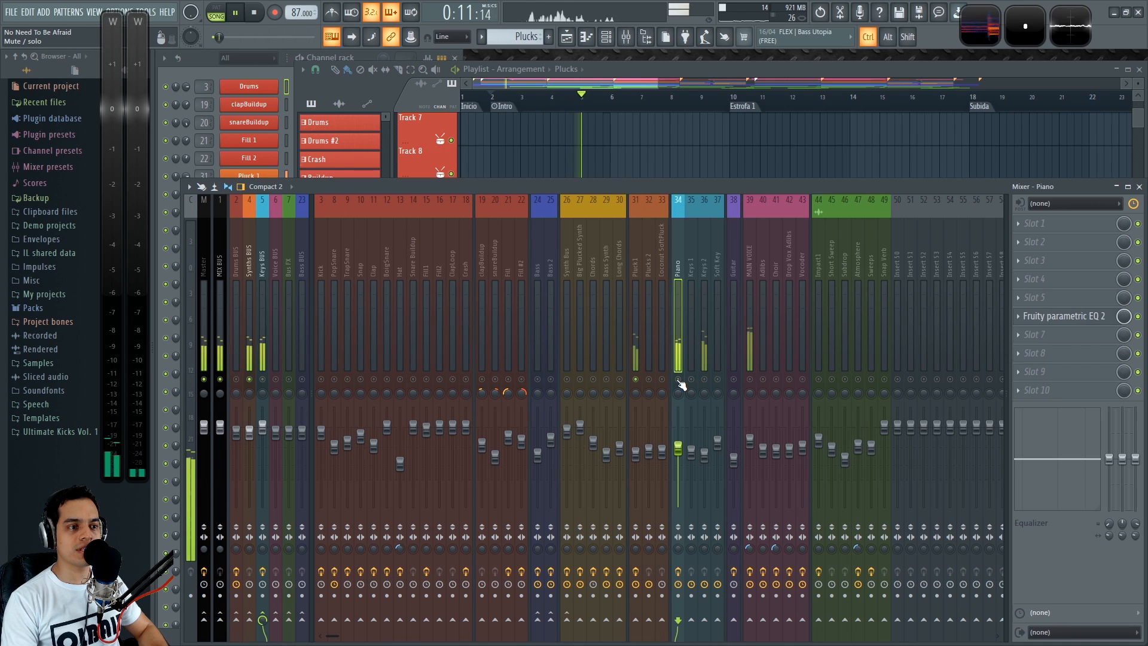
Stop playback, look through the effects available for slot 1 of the Piano mixer track and turn off the Piano solo
{"action": "key", "text": "space"}
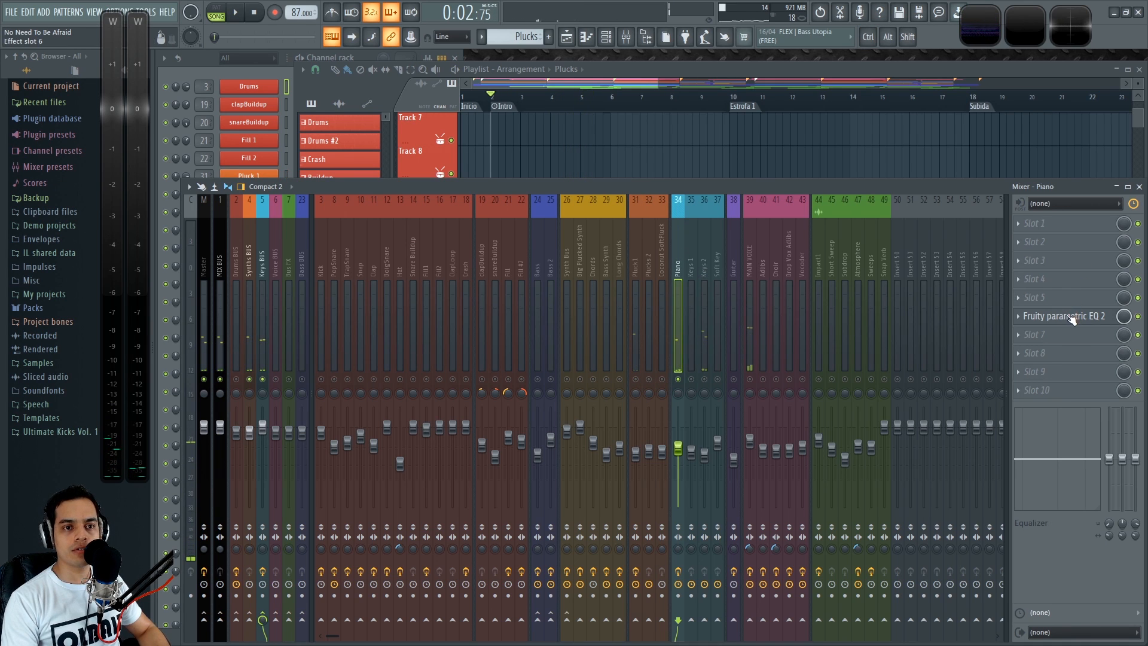
{"action": "left_click", "coordinate": [1024, 225]}
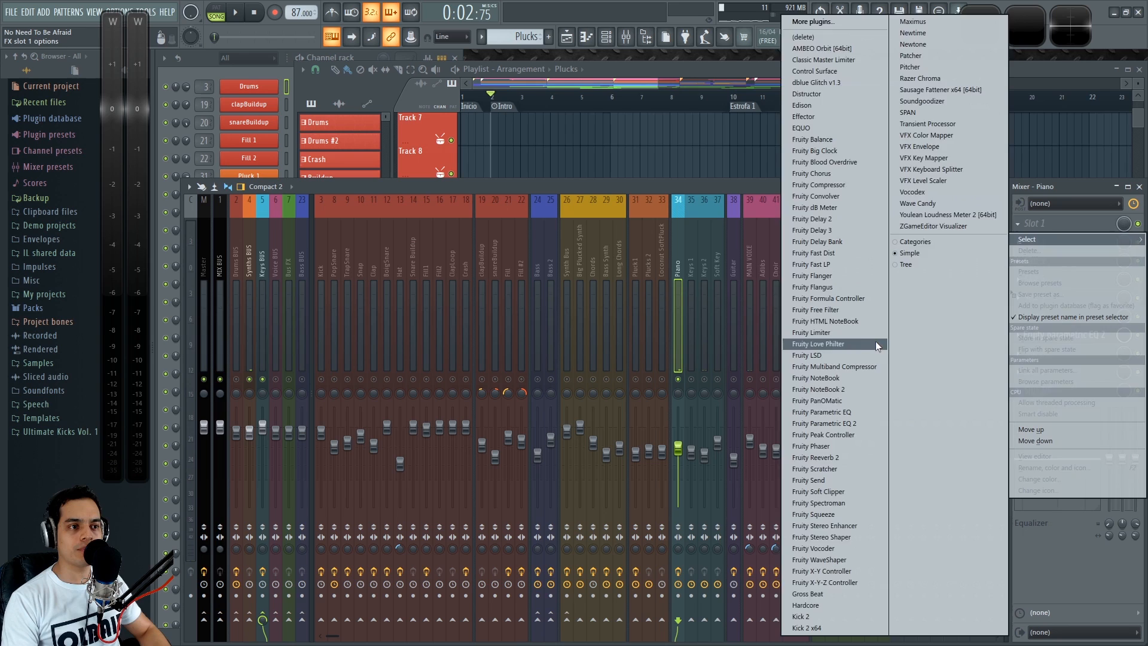
{"action": "left_click", "coordinate": [682, 381]}
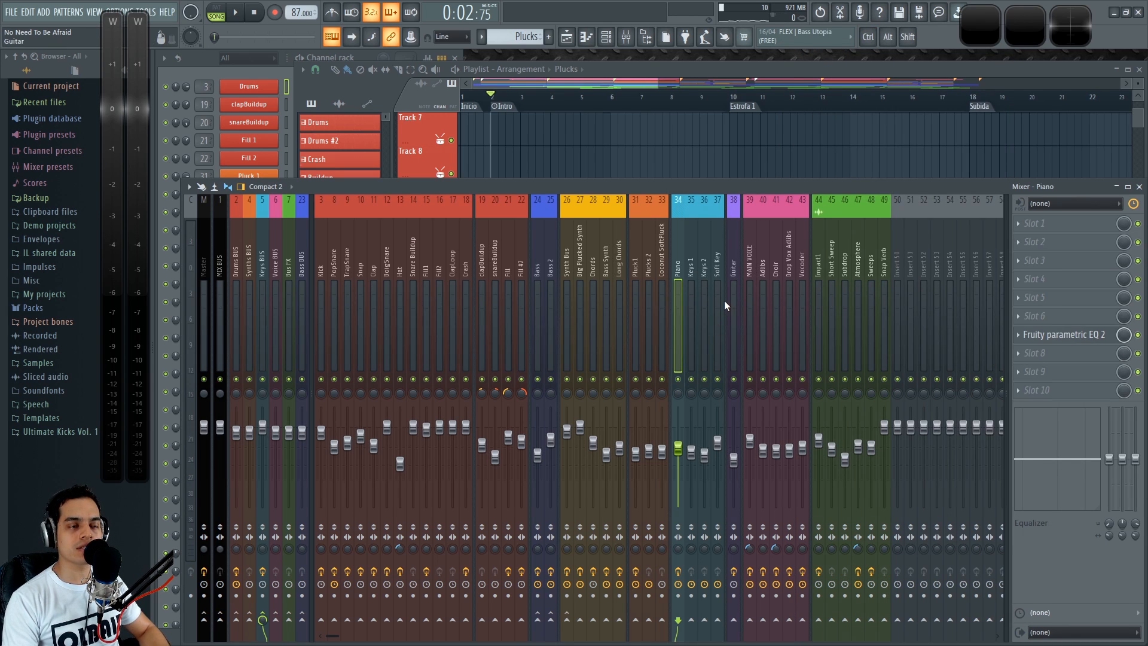
Solo Keys 2 in the mixer while playing from the Intro marker, then stop and return to the playlist
{"action": "key", "text": "space"}
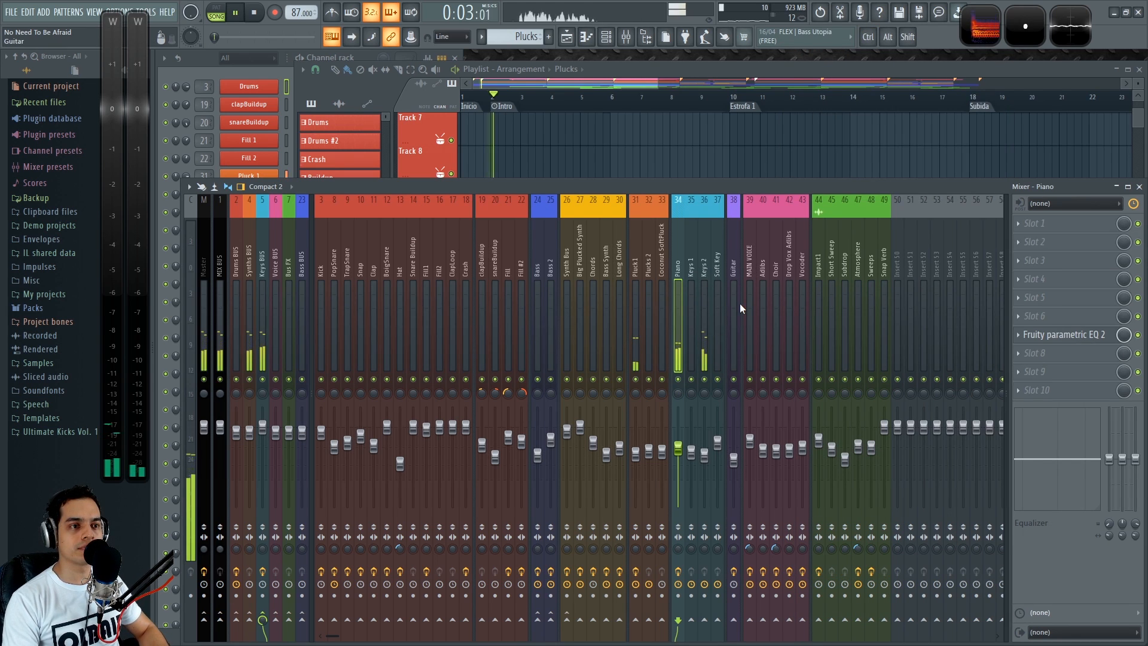
{"action": "right_click", "coordinate": [705, 379]}
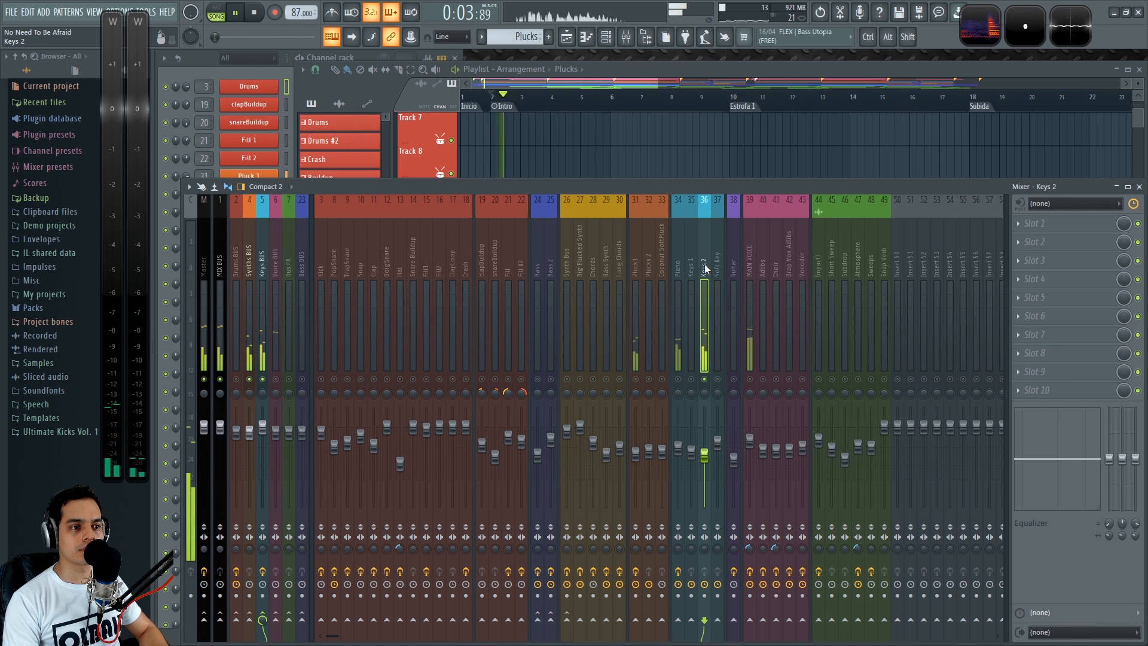
{"action": "key", "text": "space"}
{"action": "key", "text": "F5"}
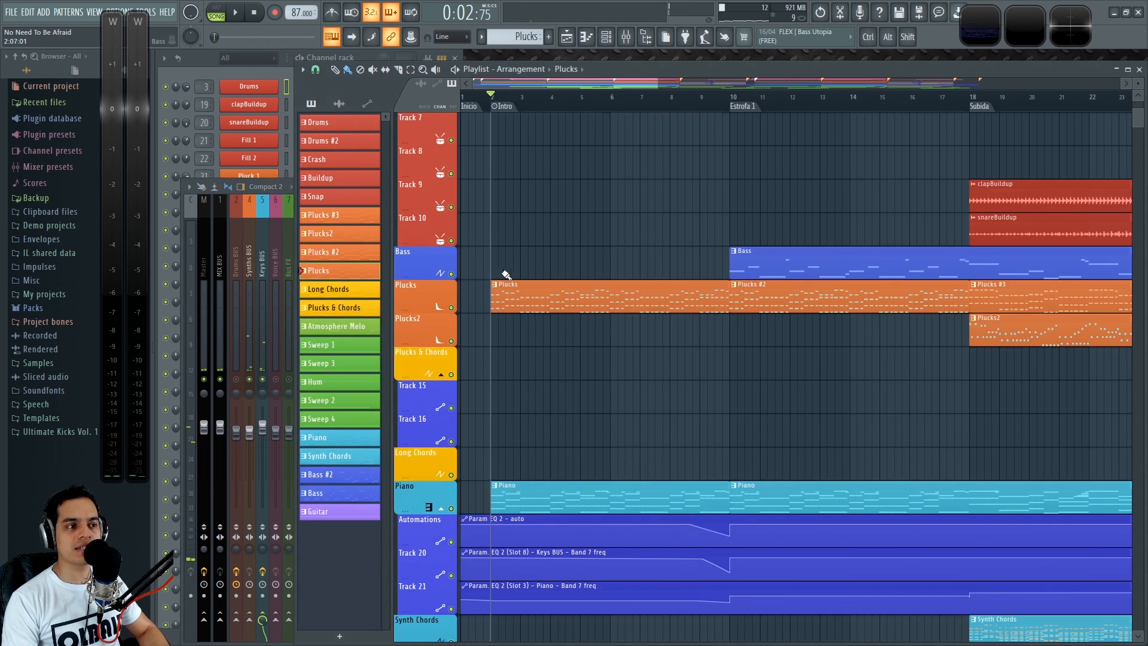
Switch to pattern mode and briefly play the Plucks pattern
{"action": "left_click", "coordinate": [210, 69]}
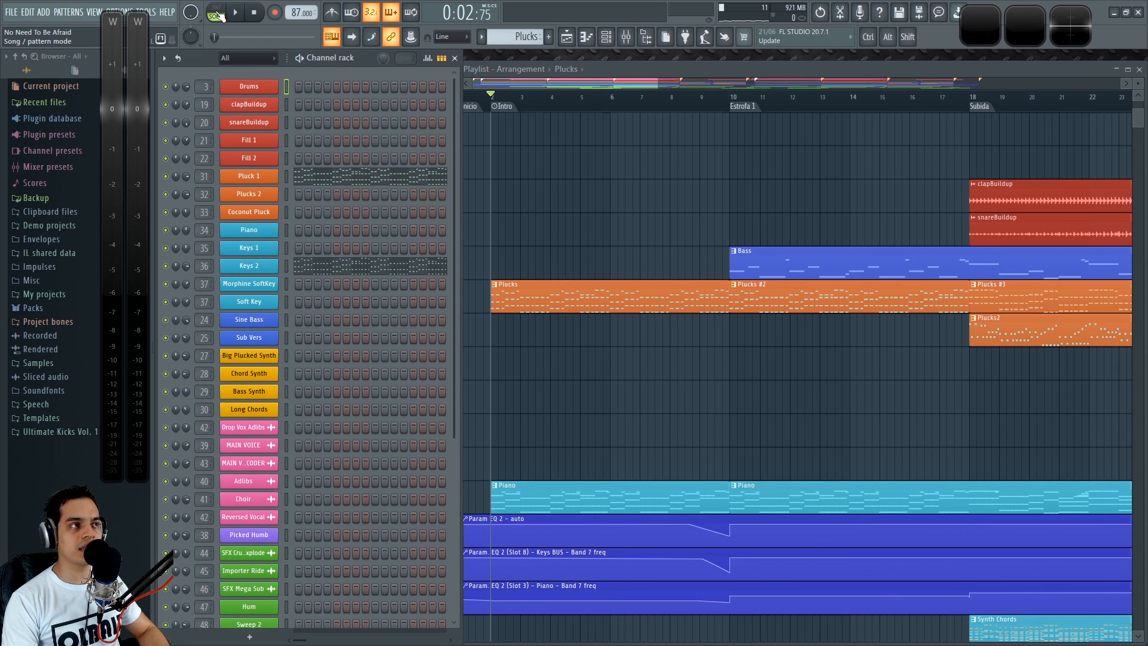
{"action": "key", "text": "space"}
{"action": "key", "text": "space"}
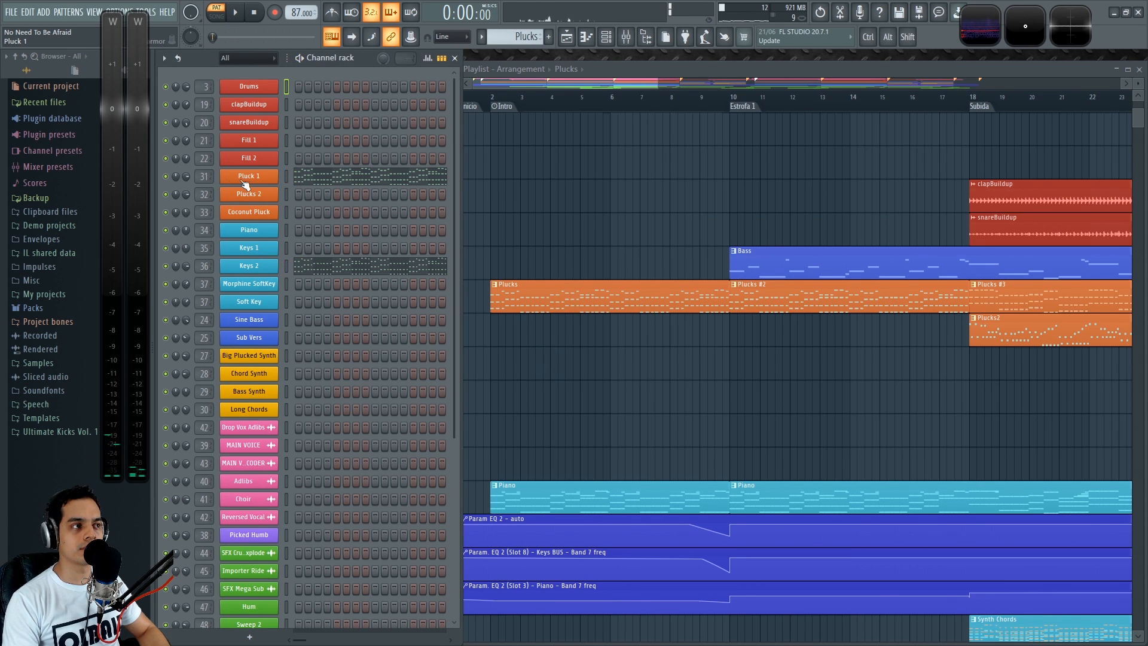
Open the Keys 2 instrument, audition a note on its keyboard, close it and return to the playlist in song mode
{"action": "left_click", "coordinate": [285, 266]}
{"action": "left_click", "coordinate": [256, 266]}
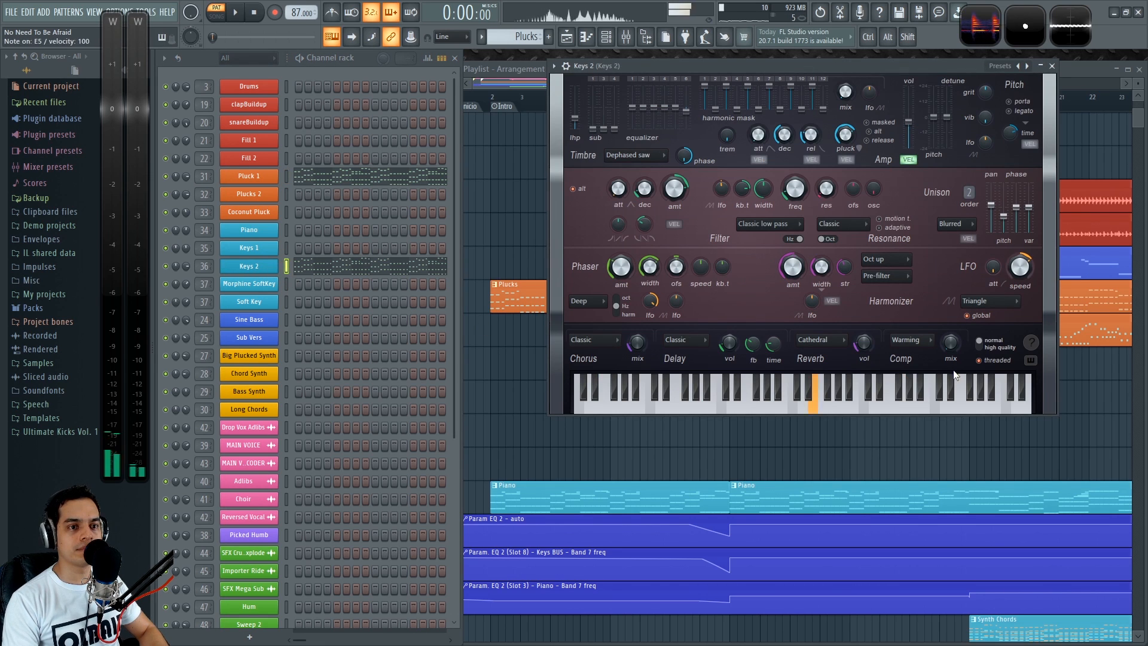
{"action": "left_click", "coordinate": [1052, 66]}
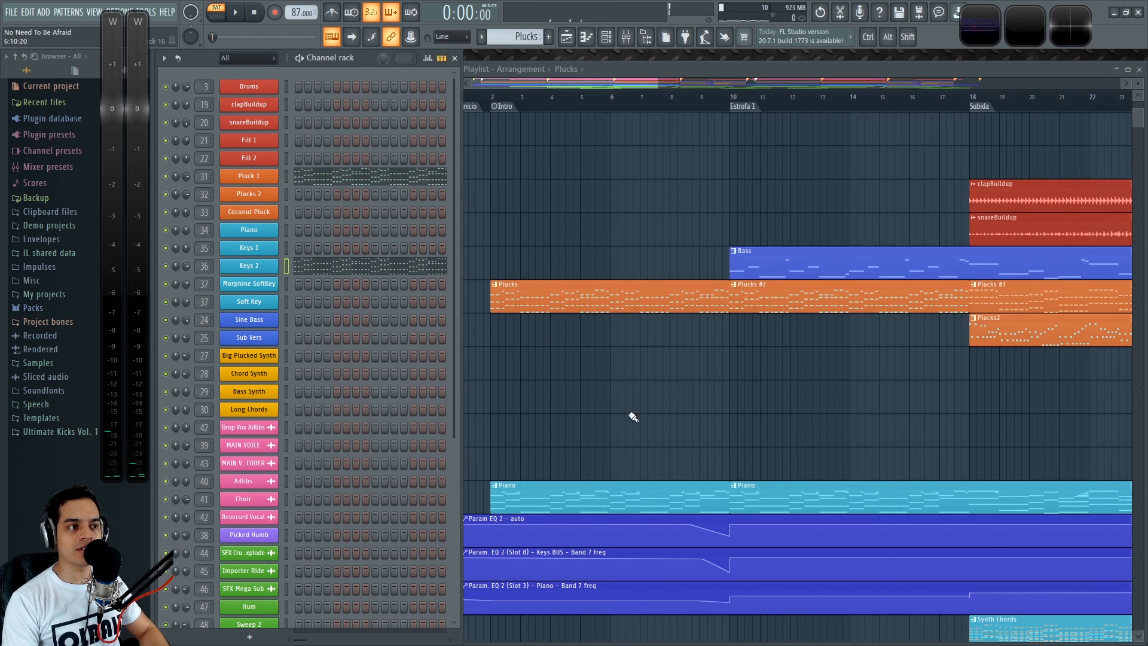
{"action": "left_click", "coordinate": [595, 405]}
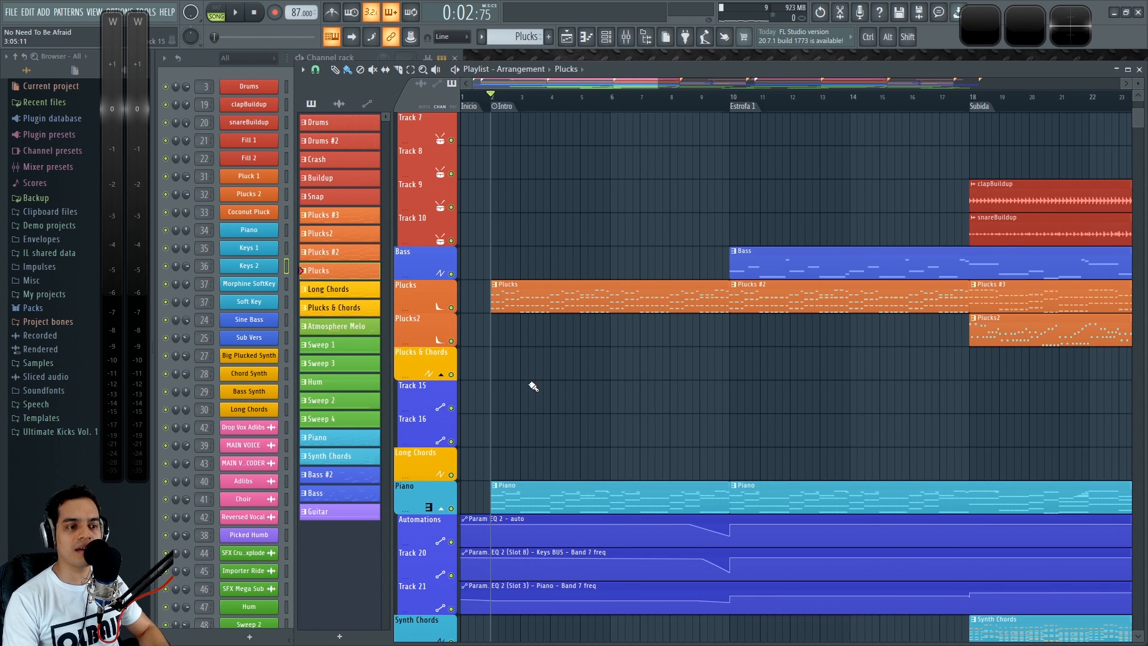
View the whole arrangement, then briefly play the intro from the Intro marker and bring up the mixer
{"action": "scroll", "coordinate": [592, 462], "scroll_direction": "down", "scroll_amount": 3, "text": "ctrl"}
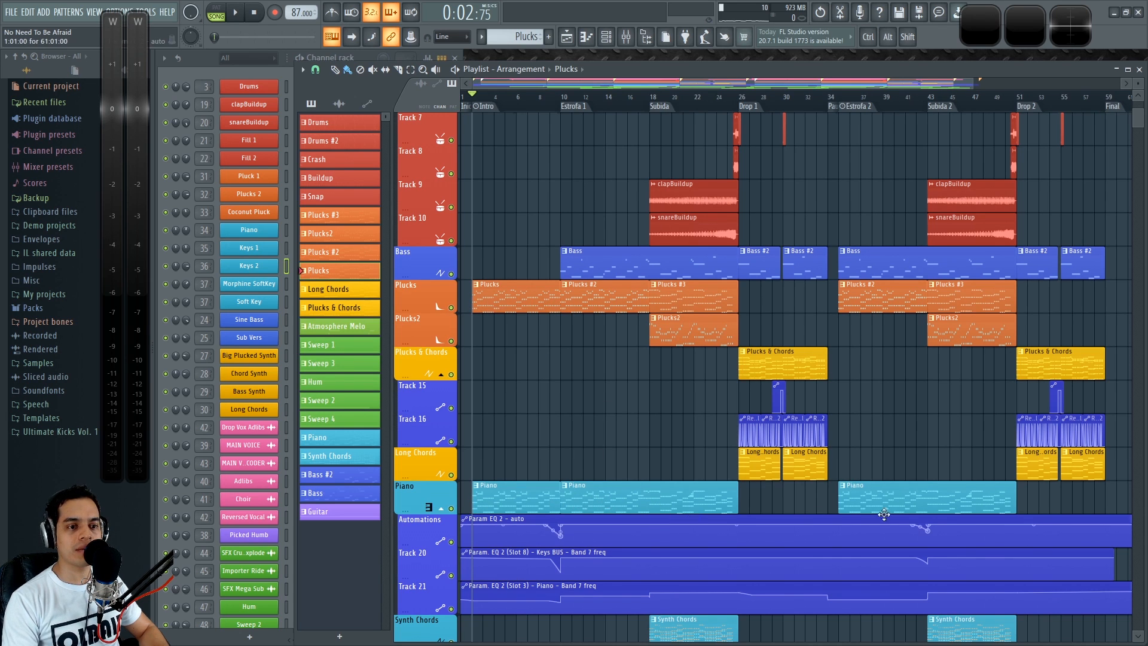
{"action": "scroll", "coordinate": [487, 441], "scroll_direction": "up", "scroll_amount": 6, "text": "ctrl"}
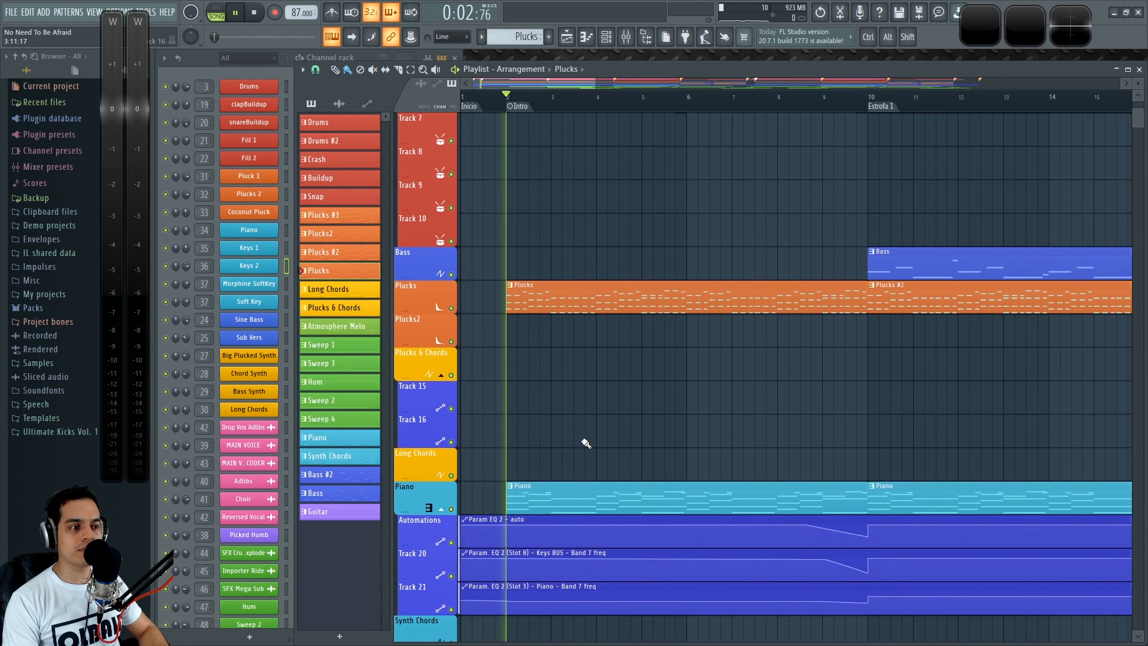
{"action": "key", "text": "space"}
{"action": "key", "text": "F9"}
{"action": "key", "text": "space"}
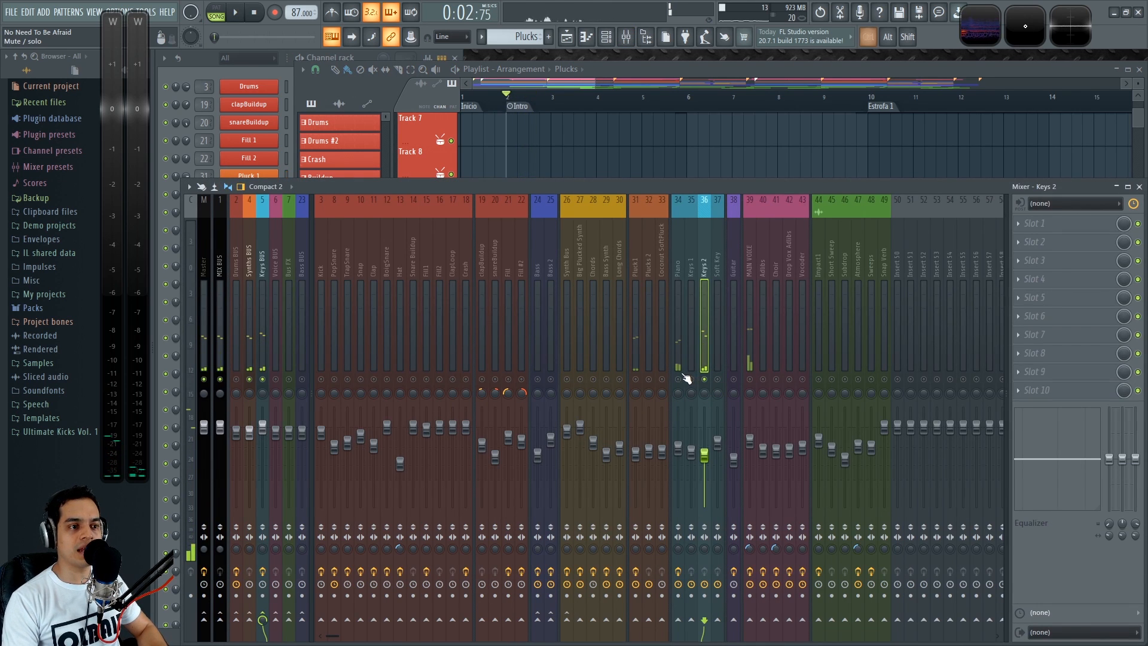
Select and solo the Piano mixer track and load Fruity Reeverb 2 into its slot 2
{"action": "left_click", "coordinate": [680, 268]}
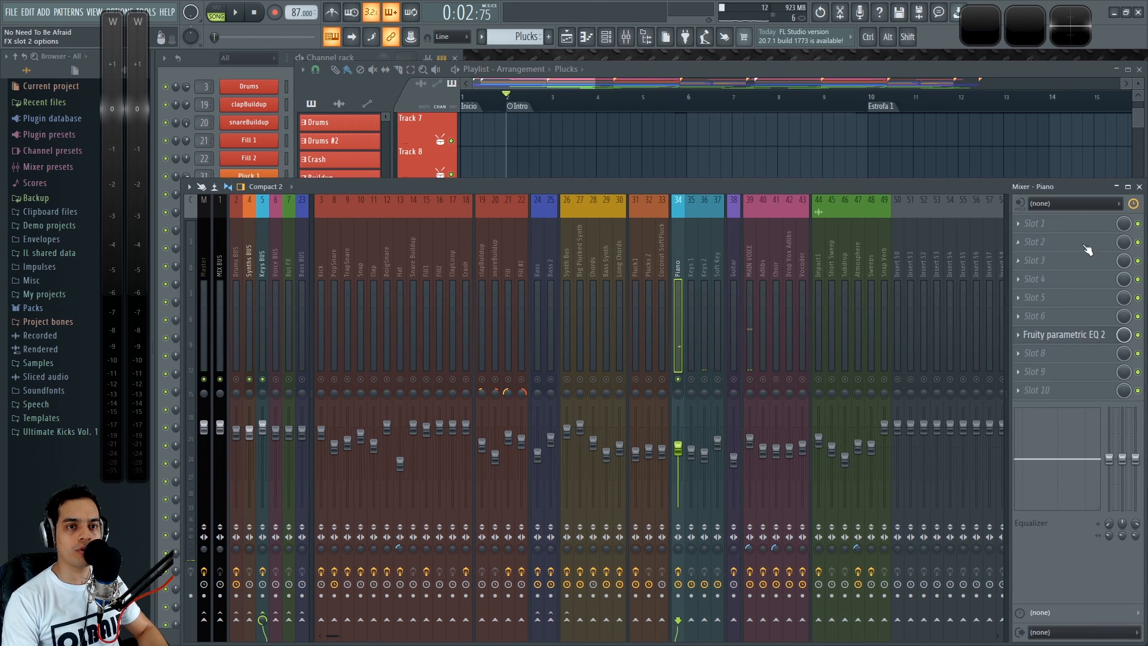
{"action": "left_click", "coordinate": [1029, 244]}
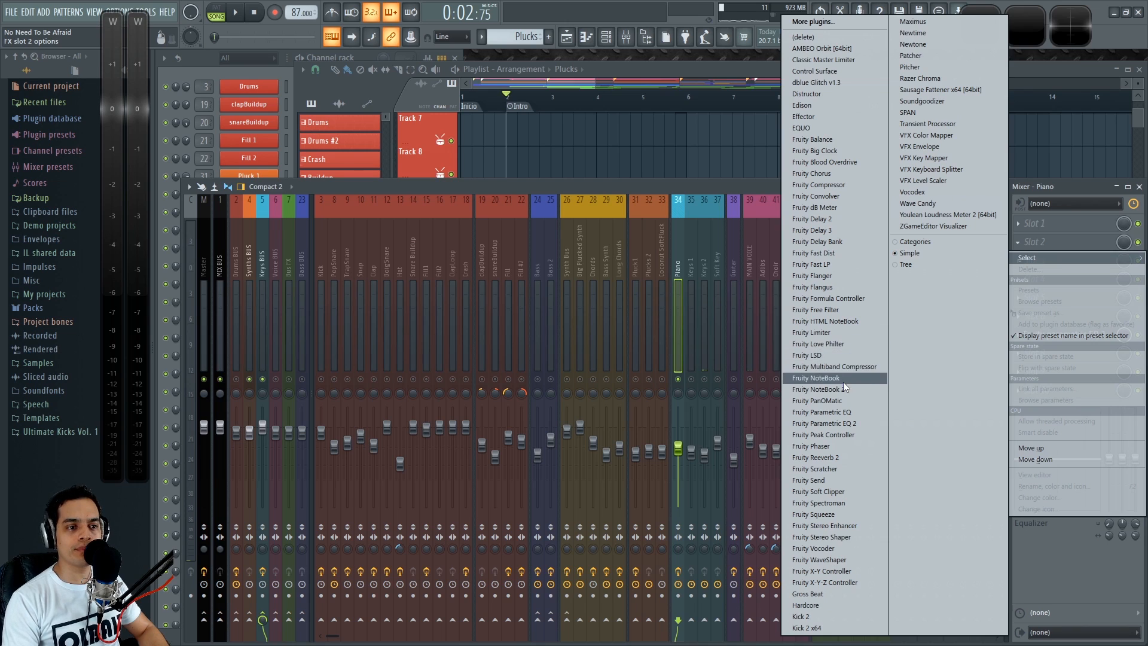
{"action": "left_click", "coordinate": [850, 458]}
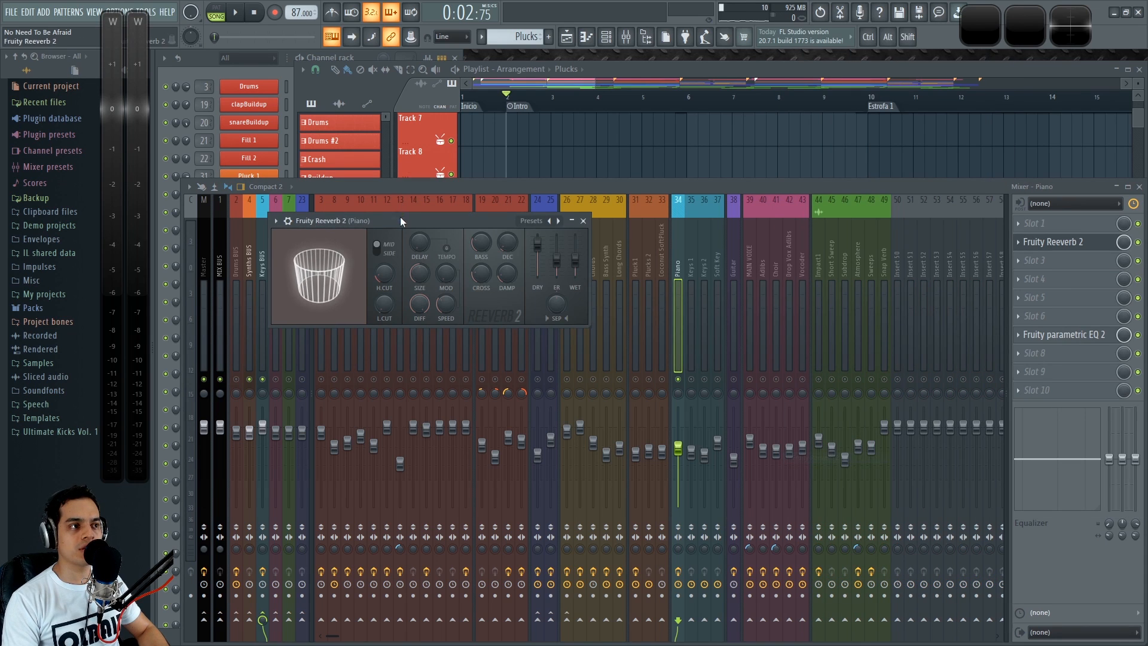
Lower the reverb's dry level to 0%, raise its wet level and play the soloed piano from the Intro marker
{"action": "left_click_drag", "start_coordinate": [400, 216], "coordinate": [498, 260]}
{"action": "left_click_drag", "start_coordinate": [675, 309], "coordinate": [635, 312]}
{"action": "key", "text": "space"}
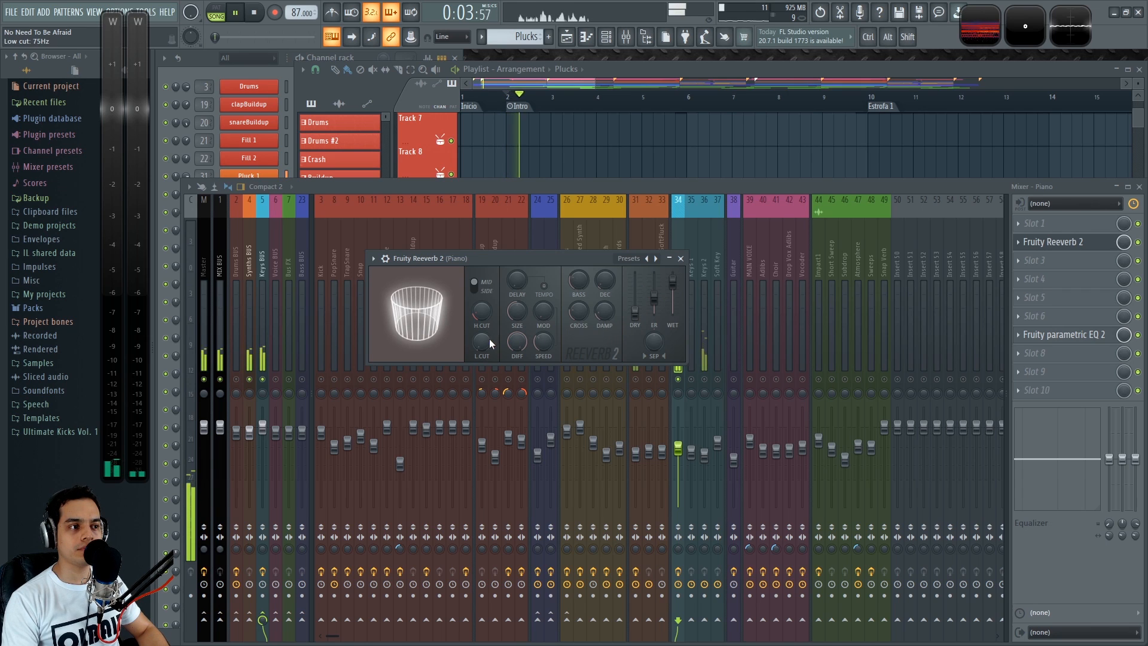
Set the reverb's low cut to 1115 Hz and decay time to 2.9 sec, and raise the damping
{"action": "scroll", "coordinate": [488, 338], "scroll_direction": "up", "scroll_amount": 2}
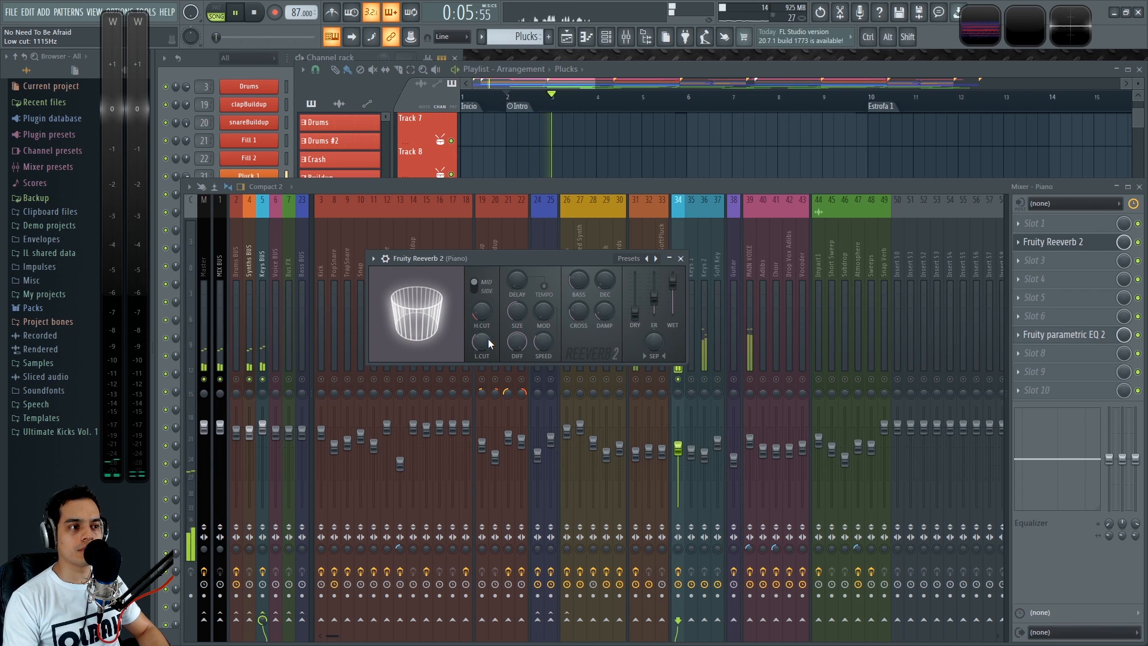
{"action": "scroll", "coordinate": [490, 338], "scroll_direction": "down", "scroll_amount": 1}
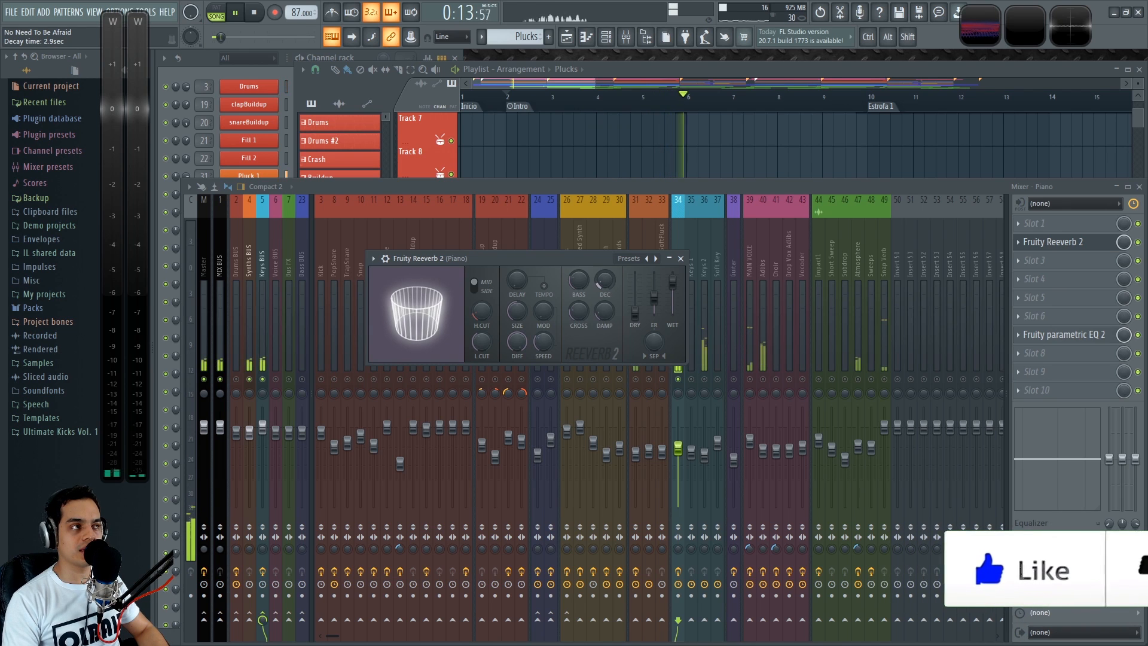
{"action": "scroll", "coordinate": [610, 323], "scroll_direction": "up", "scroll_amount": 10}
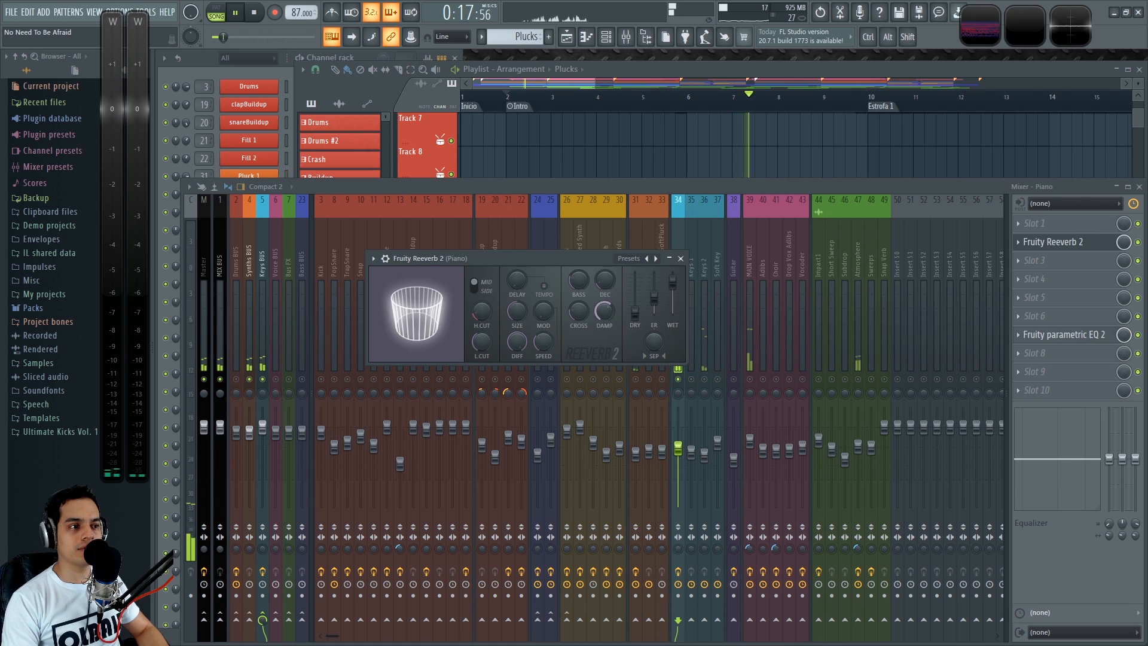
Set the reverb's room size to 80 and modulation depth to 60%, and adjust the modulation speed
{"action": "scroll", "coordinate": [523, 311], "scroll_direction": "up", "scroll_amount": 3}
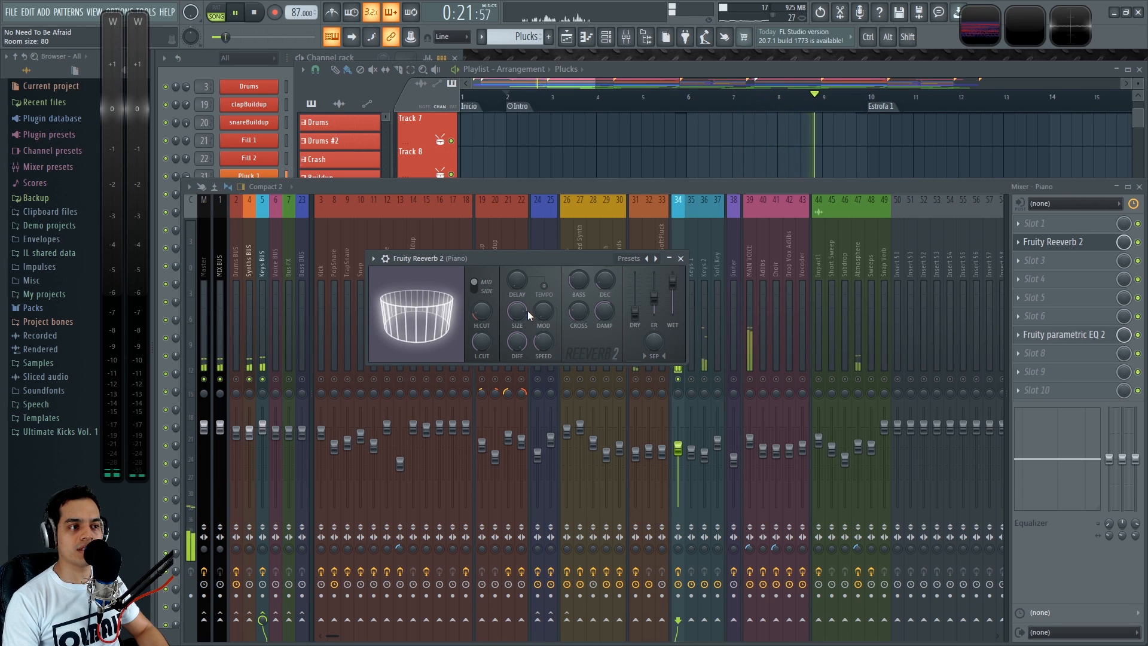
{"action": "scroll", "coordinate": [552, 316], "scroll_direction": "up", "scroll_amount": 5}
{"action": "scroll", "coordinate": [553, 317], "scroll_direction": "up", "scroll_amount": 5}
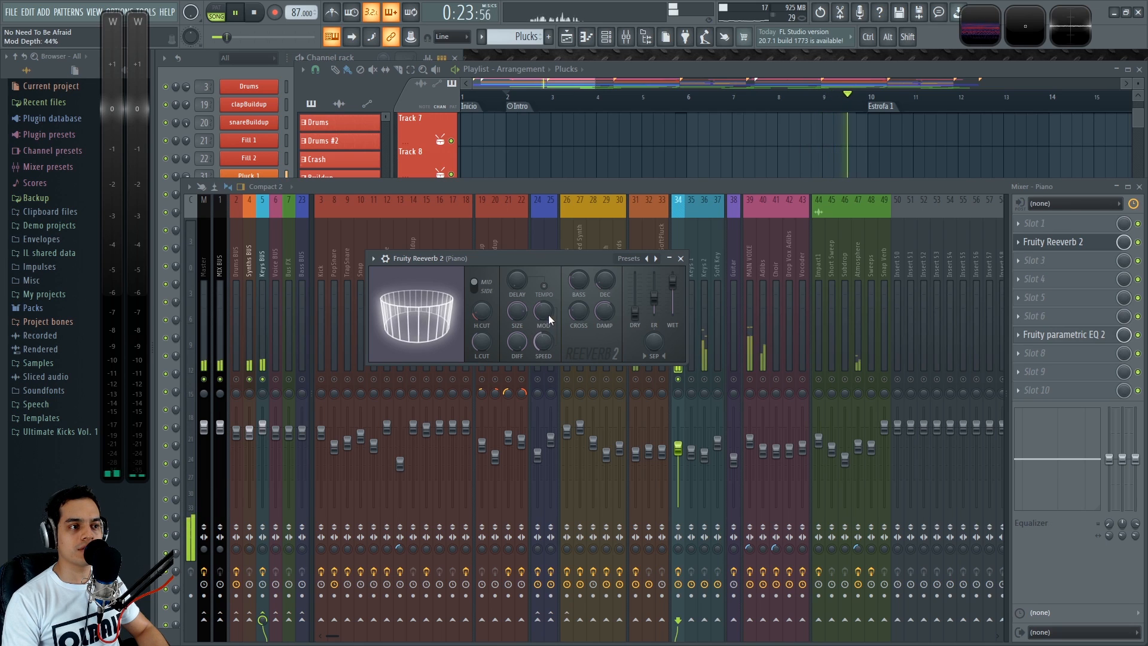
{"action": "scroll", "coordinate": [547, 314], "scroll_direction": "down", "scroll_amount": 3}
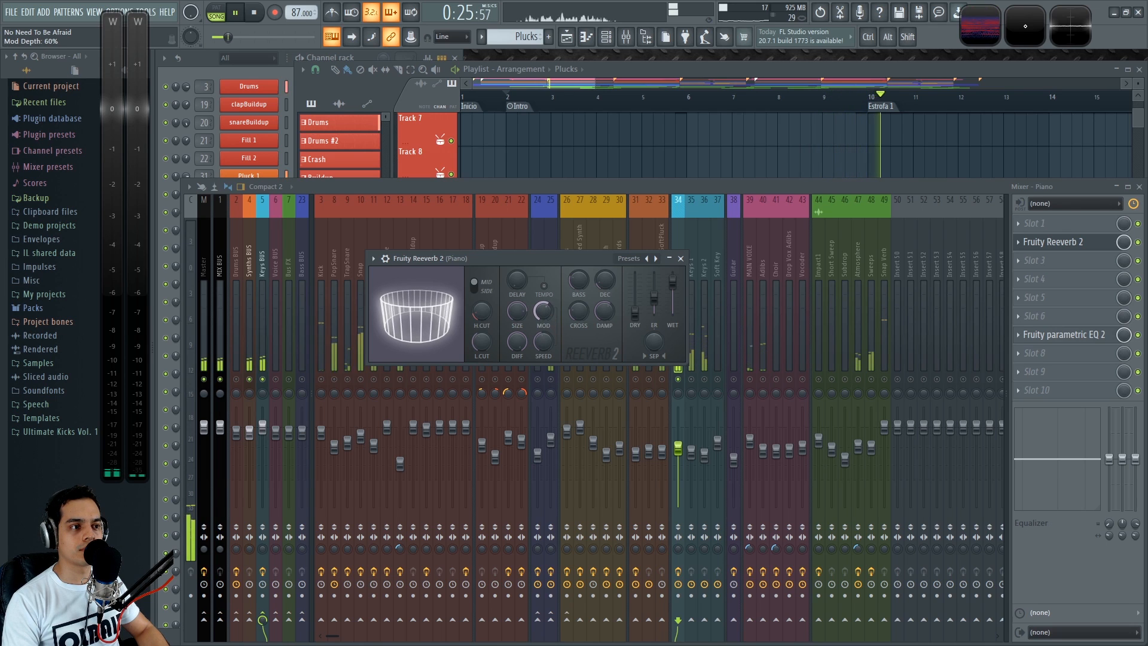
Lower the reverb's wet level slightly and set early reflections to 50% and the dry level to 100%
{"action": "left_click_drag", "start_coordinate": [673, 280], "coordinate": [673, 288]}
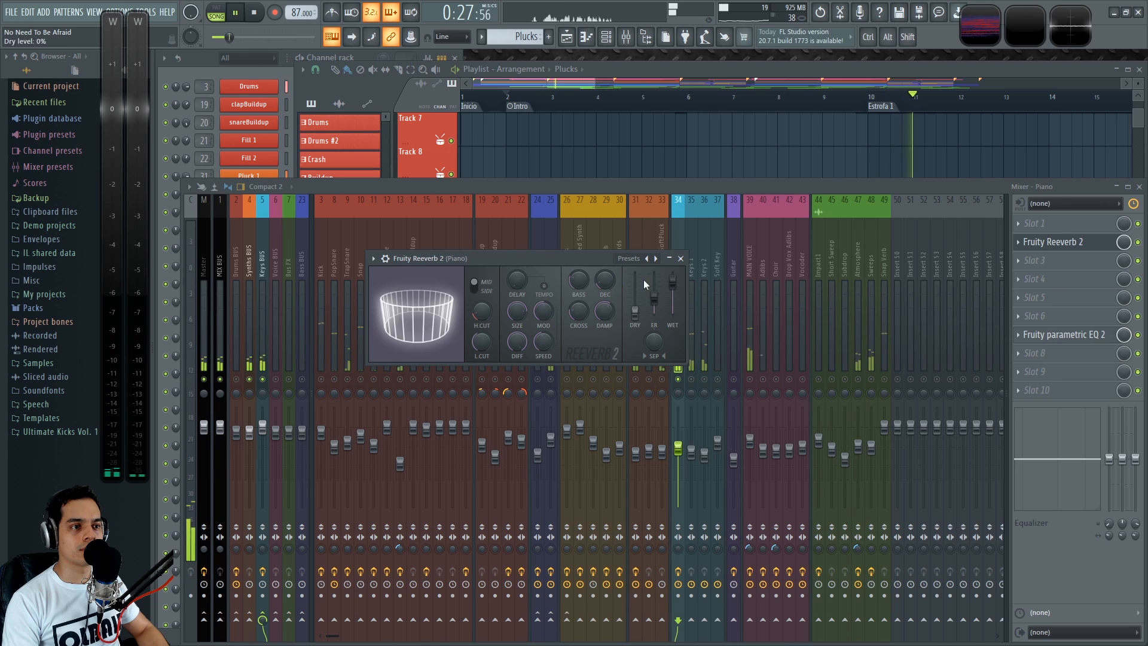
{"action": "scroll", "coordinate": [655, 293], "scroll_direction": "up", "scroll_amount": 5}
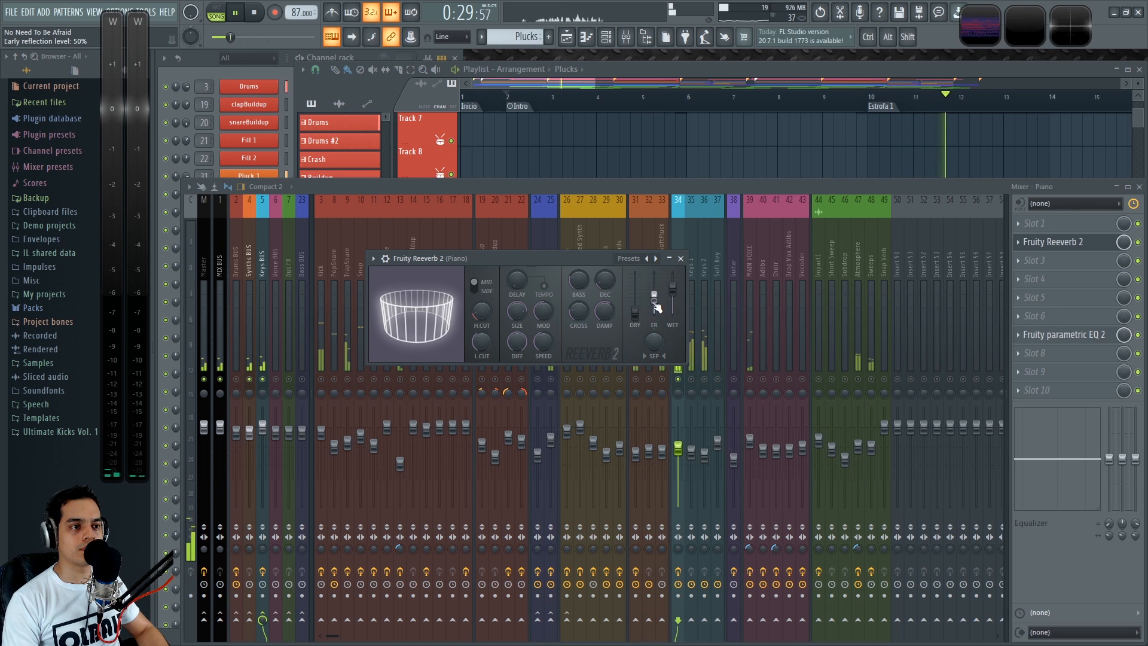
{"action": "scroll", "coordinate": [655, 290], "scroll_direction": "down", "scroll_amount": 3}
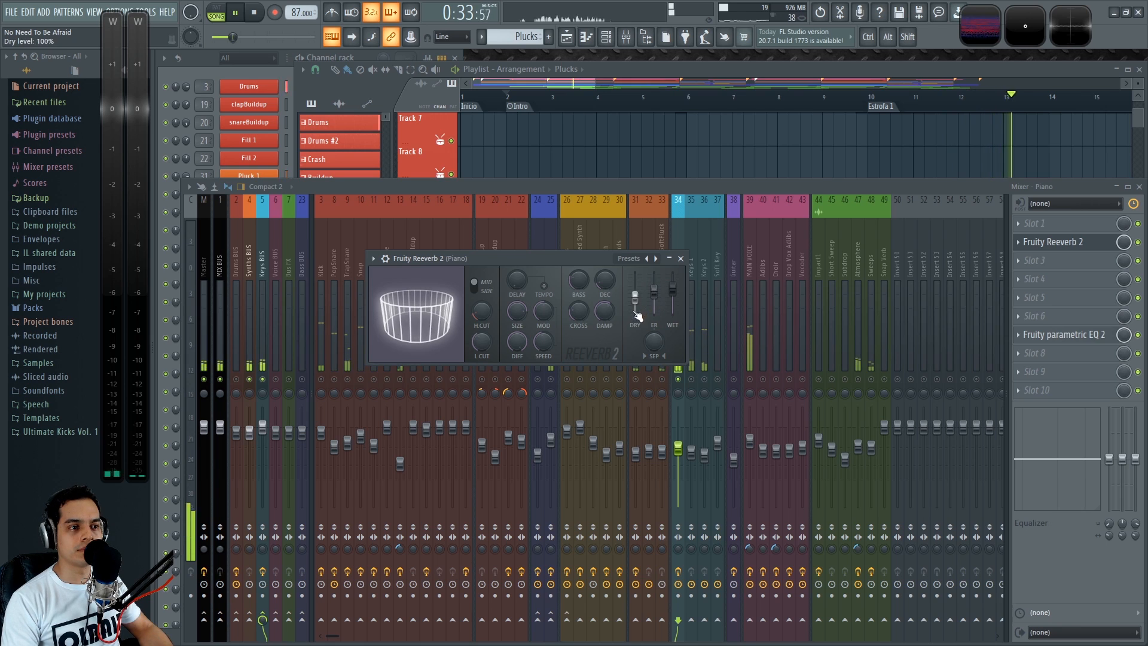
Adjust the reverb's stereo separation and lower its wet level further, then stop playback and readjust the dry level
{"action": "left_click_drag", "start_coordinate": [655, 341], "coordinate": [654, 332]}
{"action": "scroll", "coordinate": [674, 302], "scroll_direction": "down", "scroll_amount": 2}
{"action": "key", "text": "space"}
{"action": "left_click_drag", "start_coordinate": [635, 278], "coordinate": [635, 312]}
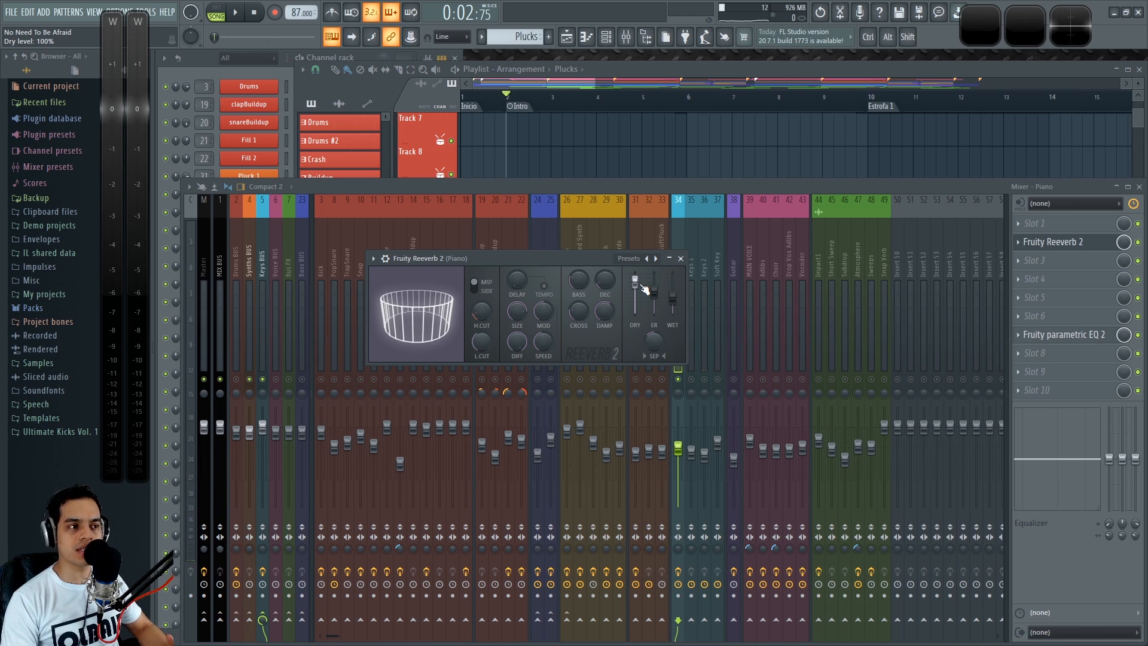
Play the song with the piano unsoloed and mute the Keys 2 and Pluck1 mixer tracks to compare
{"action": "key", "text": "space"}
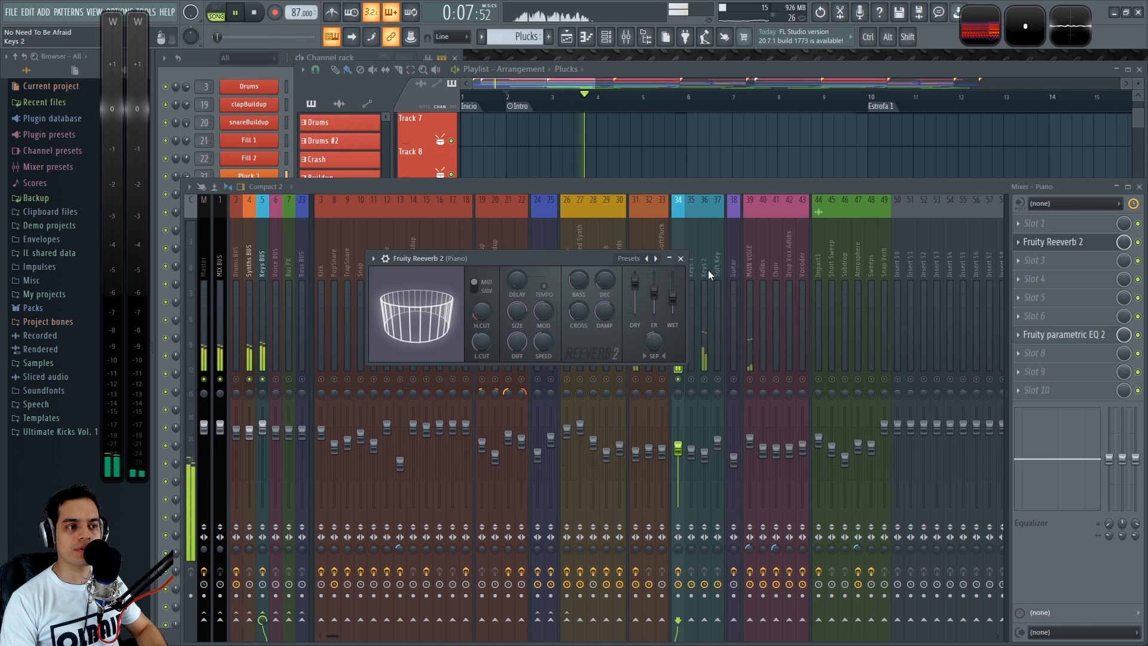
{"action": "left_click", "coordinate": [686, 385]}
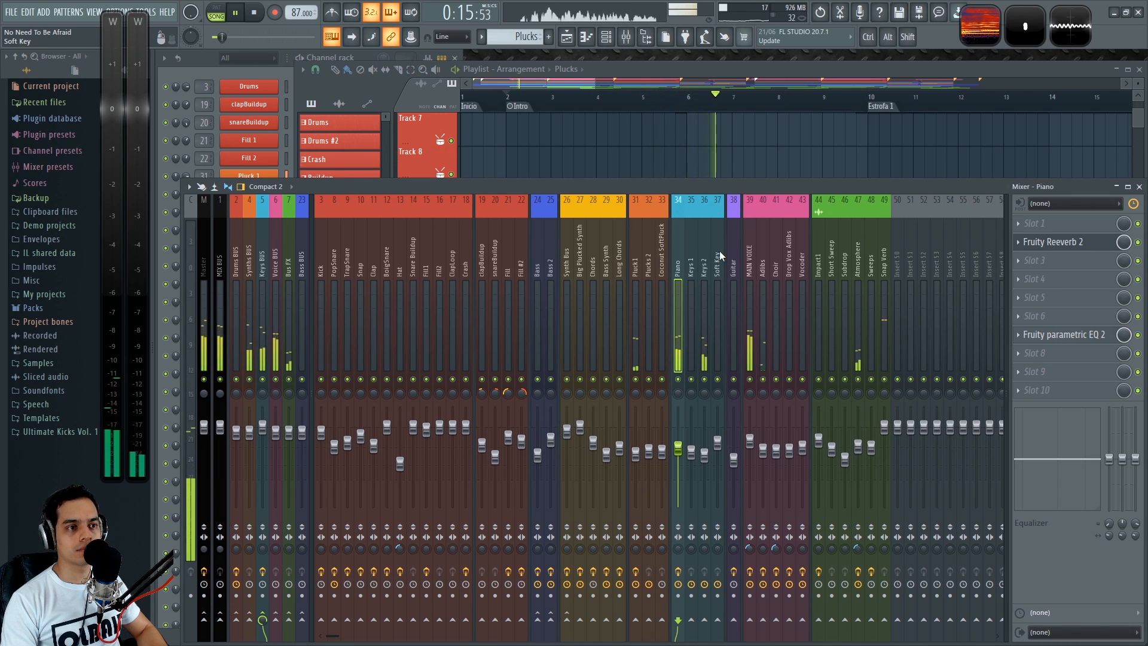
{"action": "left_click", "coordinate": [704, 379]}
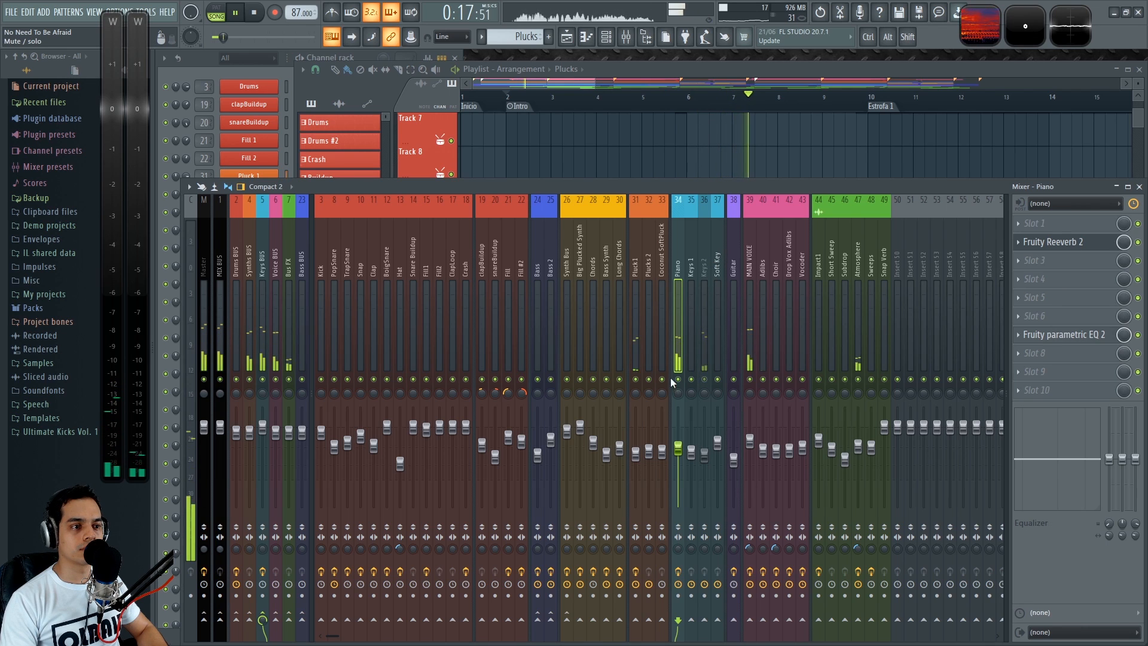
{"action": "left_click", "coordinate": [635, 379]}
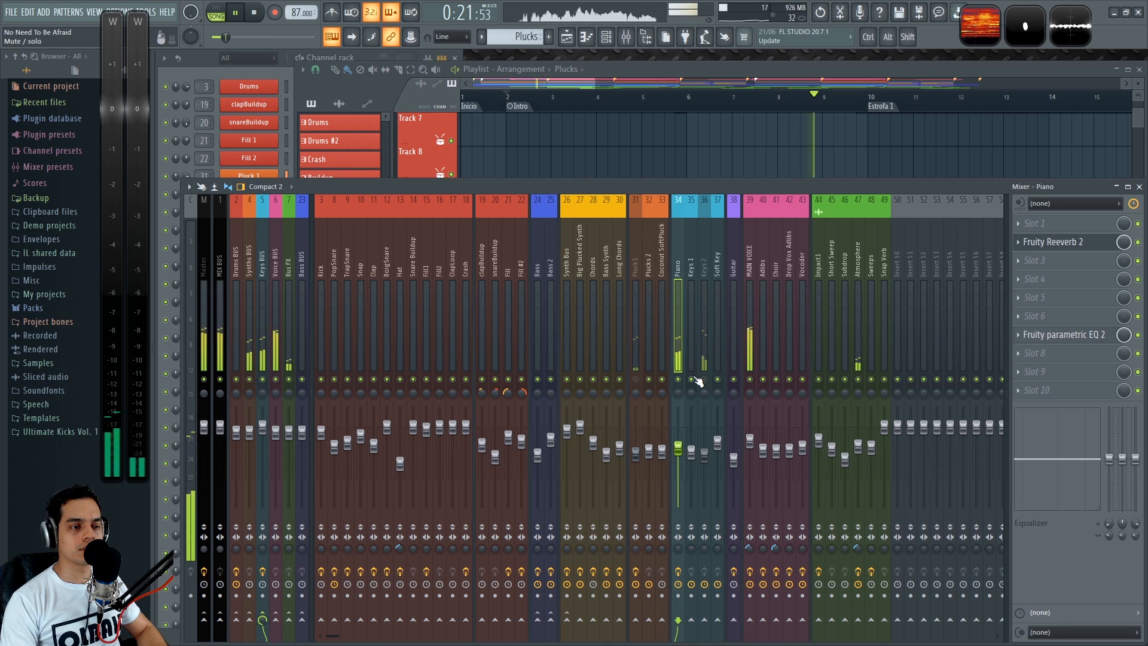
Examine the playlist arrangement around Estrofa 1 and Subida during playback, and return to the mixer
{"action": "key", "text": "F9"}
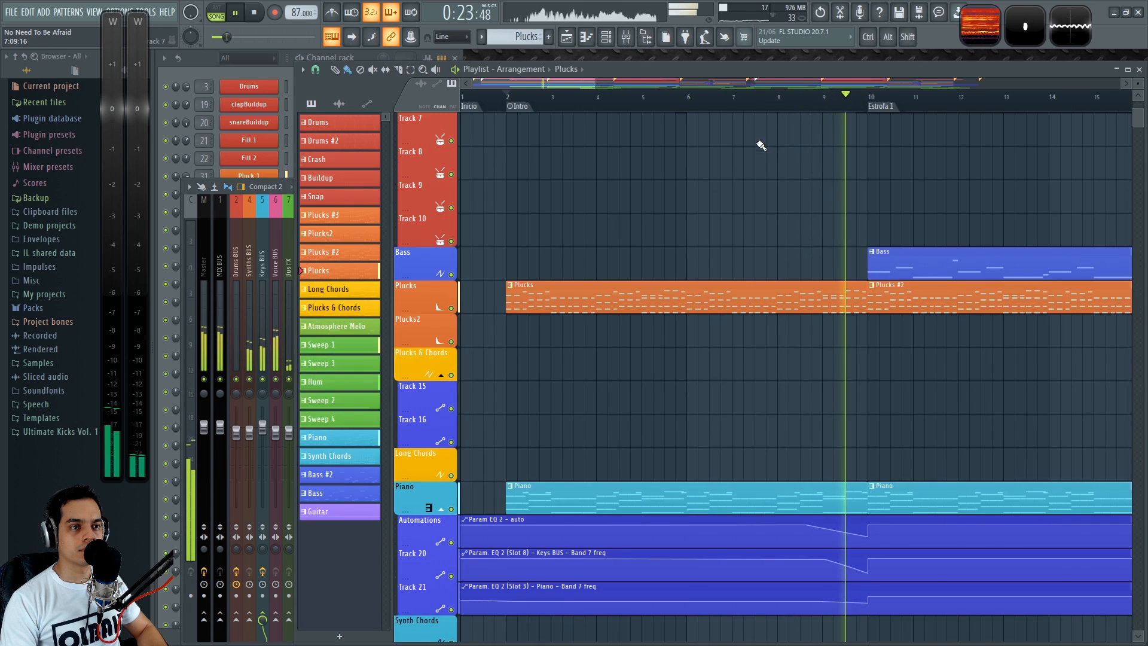
{"action": "scroll", "coordinate": [829, 403], "scroll_direction": "up", "scroll_amount": 3, "text": "ctrl"}
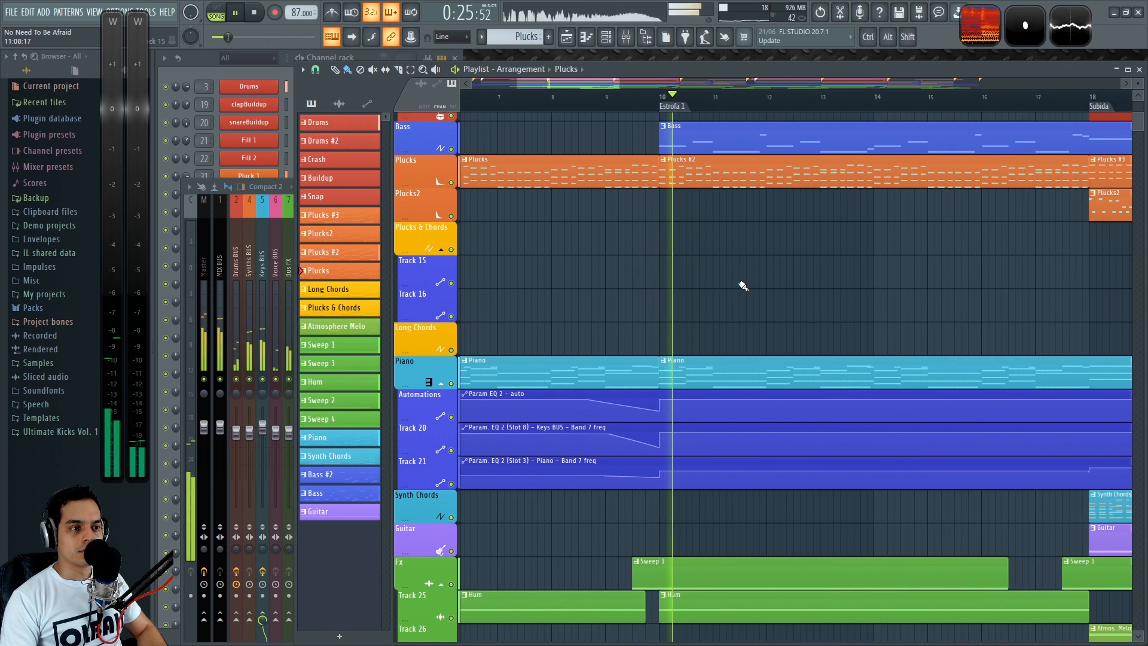
{"action": "scroll", "coordinate": [718, 299], "scroll_direction": "down", "scroll_amount": 2, "text": "ctrl"}
{"action": "scroll", "coordinate": [656, 341], "scroll_direction": "up", "scroll_amount": 3}
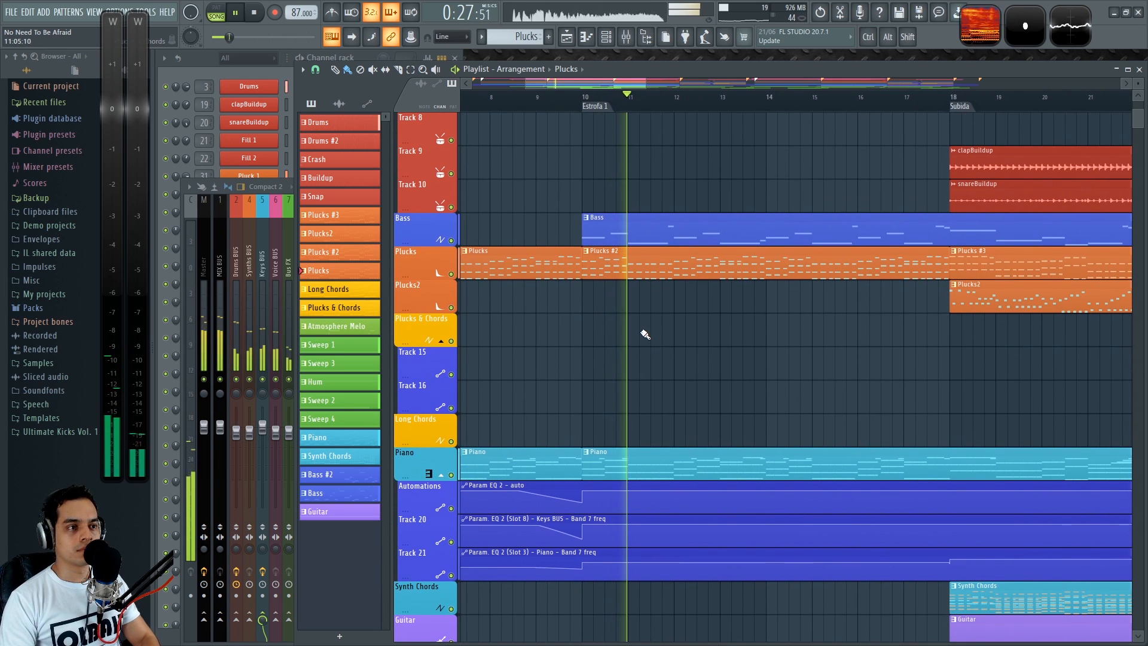
{"action": "key", "text": "F9"}
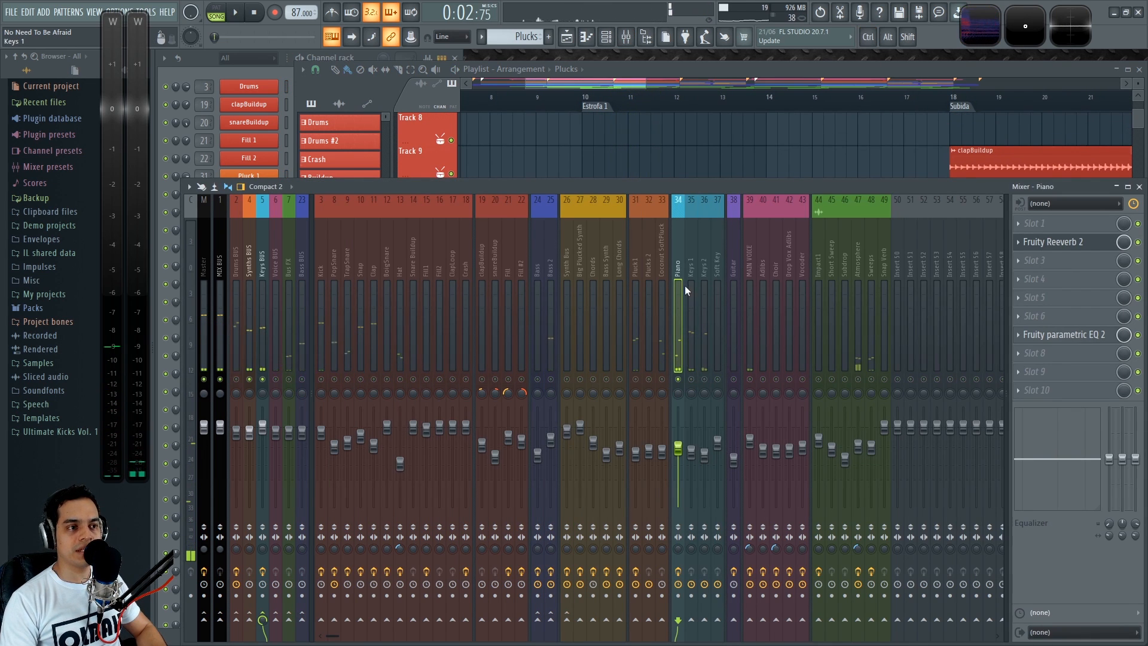
Add Fruity Parametric EQ 2 to the first effect slot of the Piano mixer track
{"action": "left_click", "coordinate": [686, 265]}
{"action": "left_click", "coordinate": [678, 267]}
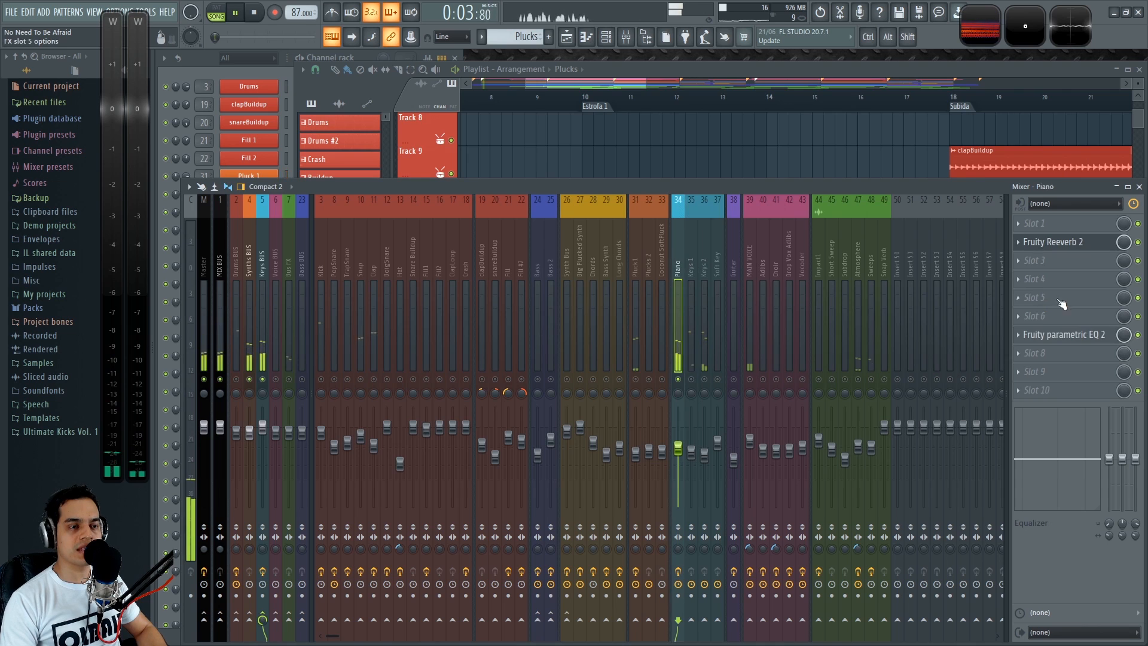
{"action": "left_click", "coordinate": [1023, 225]}
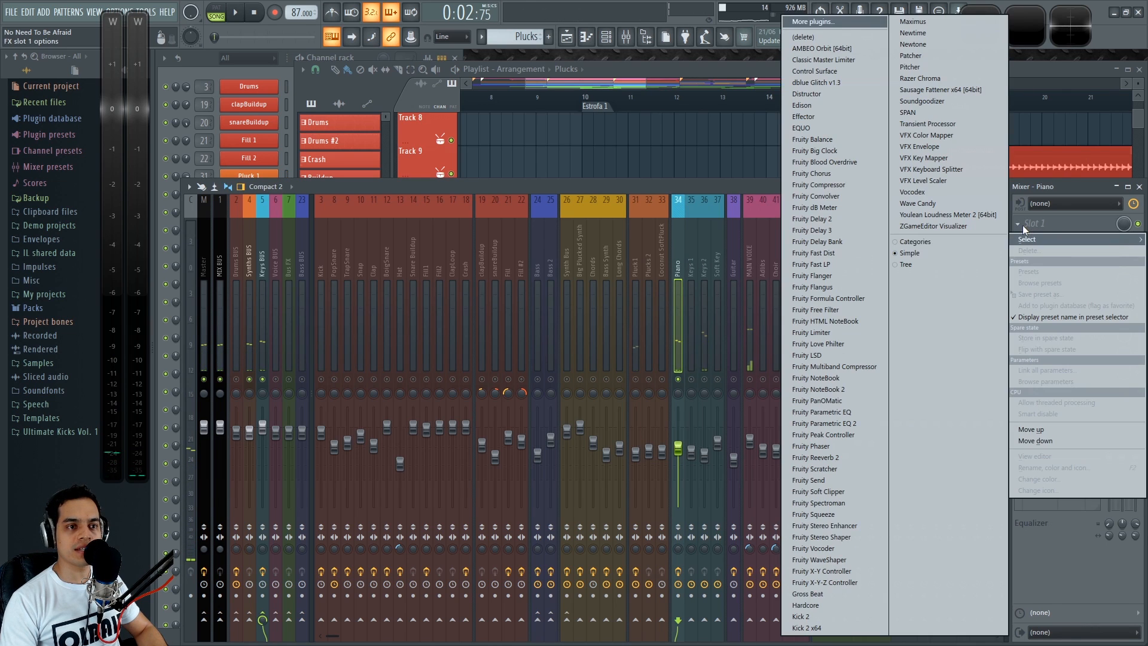
{"action": "left_click", "coordinate": [862, 424]}
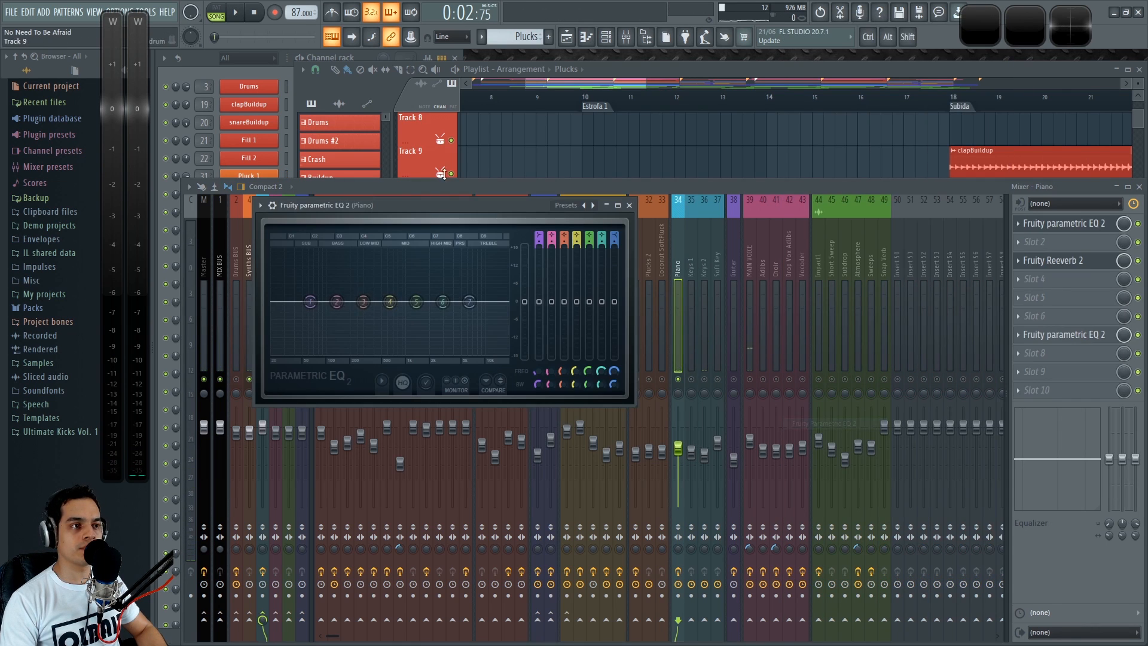
Enlarge the equalizer window during playback, set band 1 to a steep high-pass filter and raise its cutoff frequency
{"action": "key", "text": "space"}
{"action": "left_click_drag", "start_coordinate": [708, 326], "coordinate": [906, 461]}
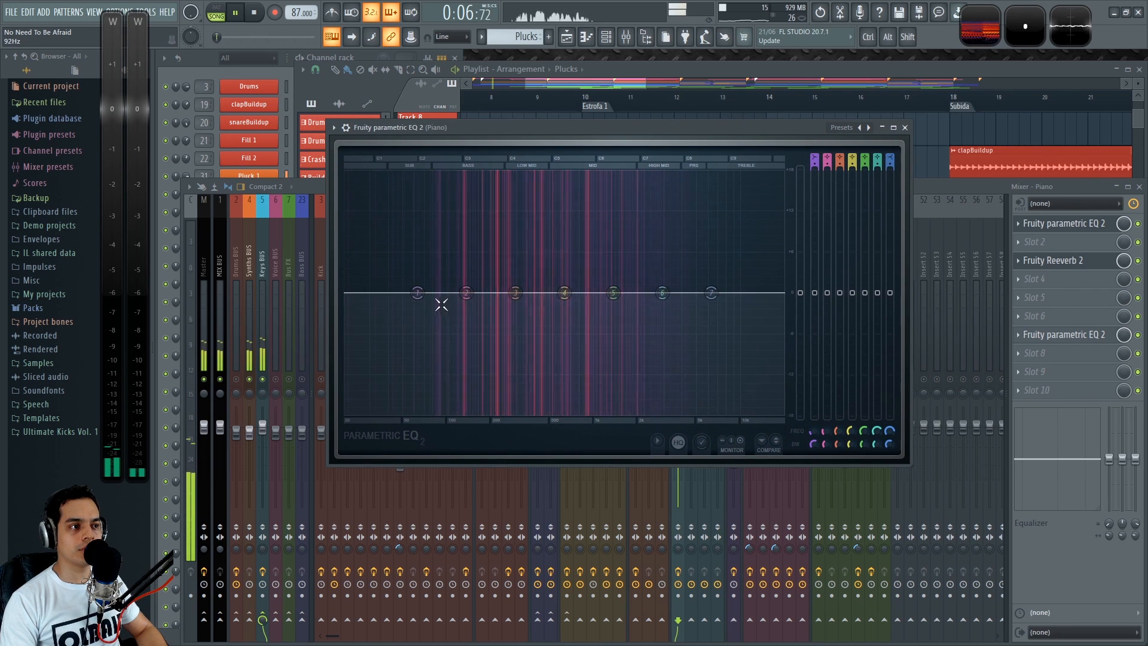
{"action": "scroll", "coordinate": [813, 157], "scroll_direction": "up", "scroll_amount": 2}
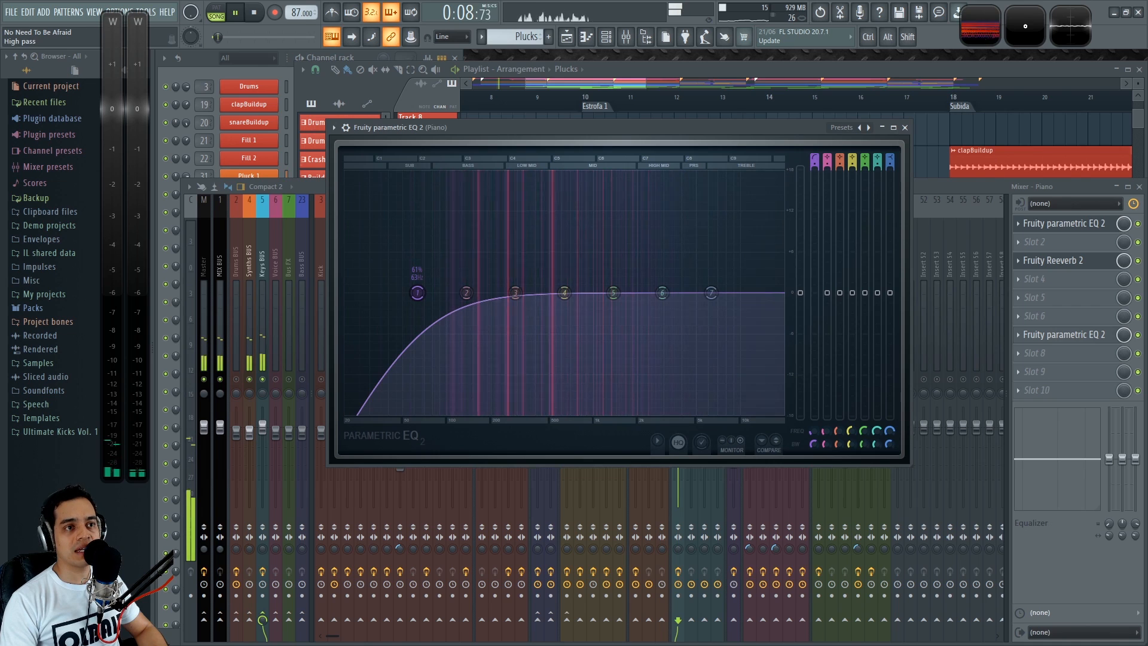
{"action": "left_click_drag", "start_coordinate": [814, 444], "coordinate": [812, 414]}
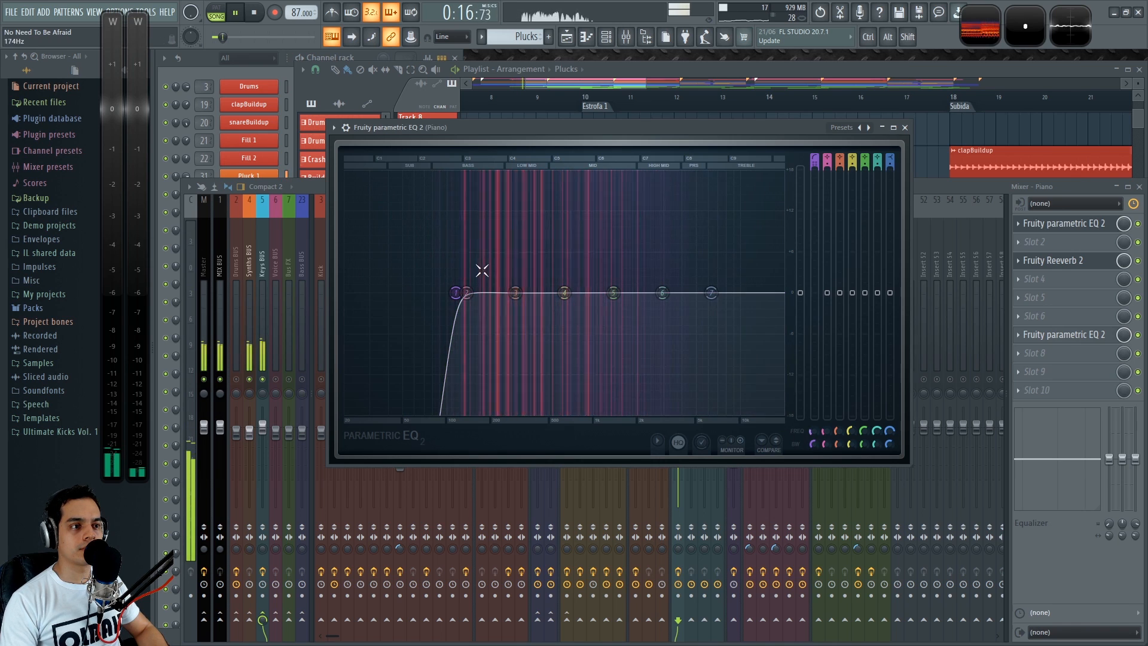
Test a boost around 2170 Hz on band 5, slightly lower bands 5 and 6, cut band 7 strongly, and close the equalizer
{"action": "left_click_drag", "start_coordinate": [624, 299], "coordinate": [644, 252]}
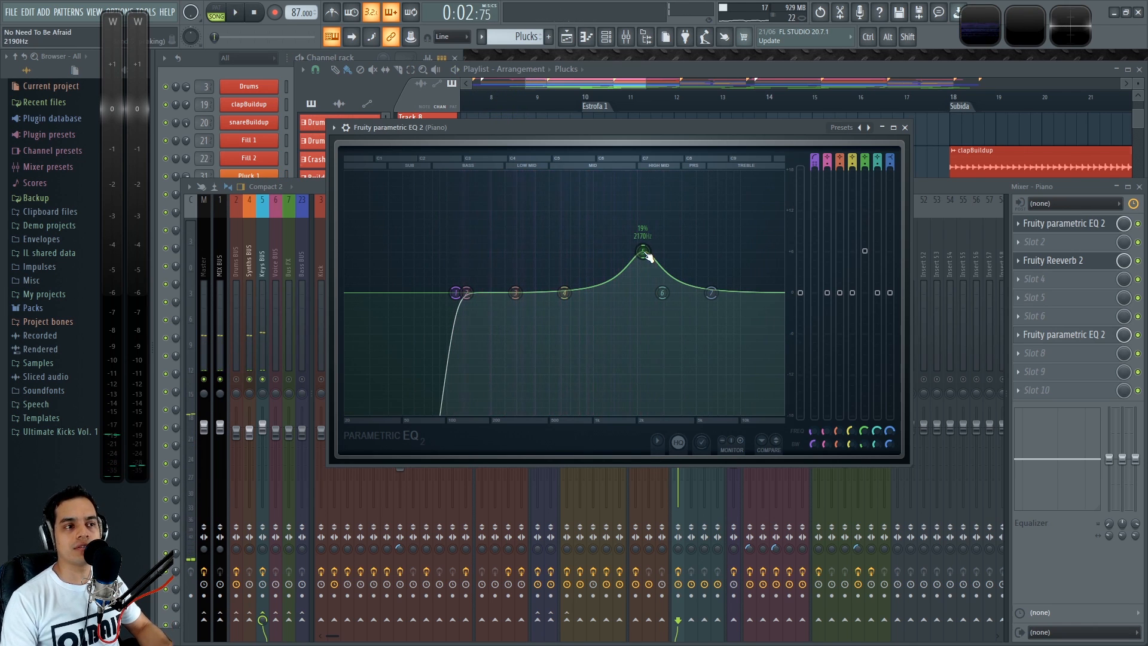
{"action": "left_click_drag", "start_coordinate": [644, 252], "coordinate": [705, 366]}
{"action": "key", "text": "space"}
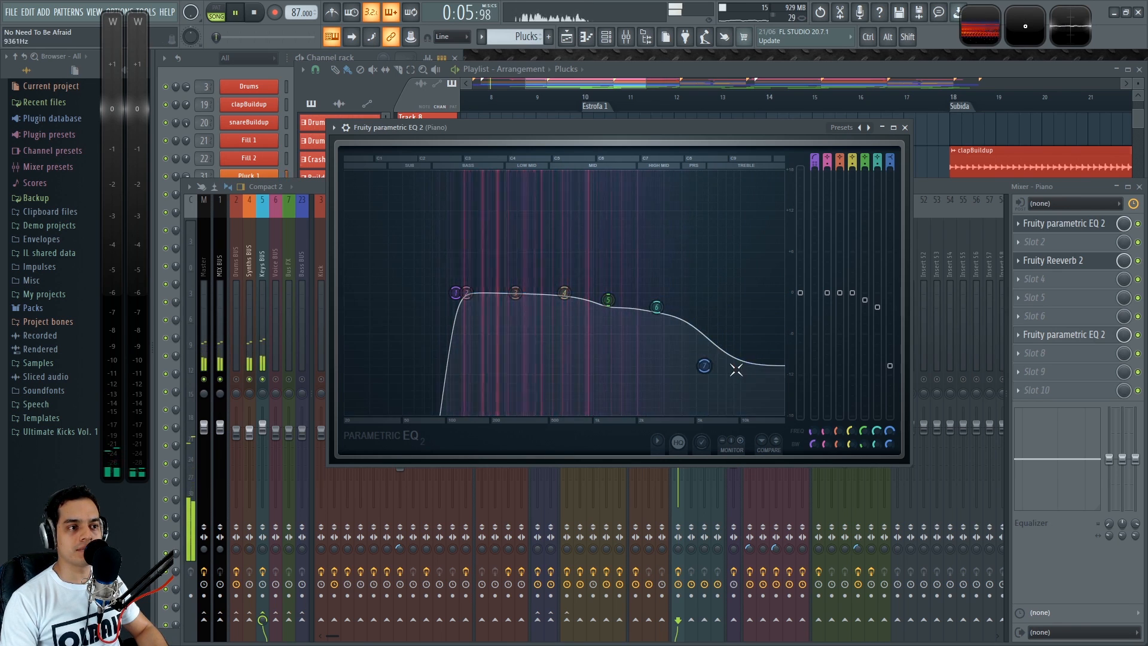
{"action": "mouse_move", "coordinate": [609, 299]}
{"action": "left_mouse_down"}
{"action": "mouse_move", "coordinate": [597, 297]}
{"action": "mouse_move", "coordinate": [613, 305]}
{"action": "left_mouse_up"}
{"action": "key", "text": "space"}
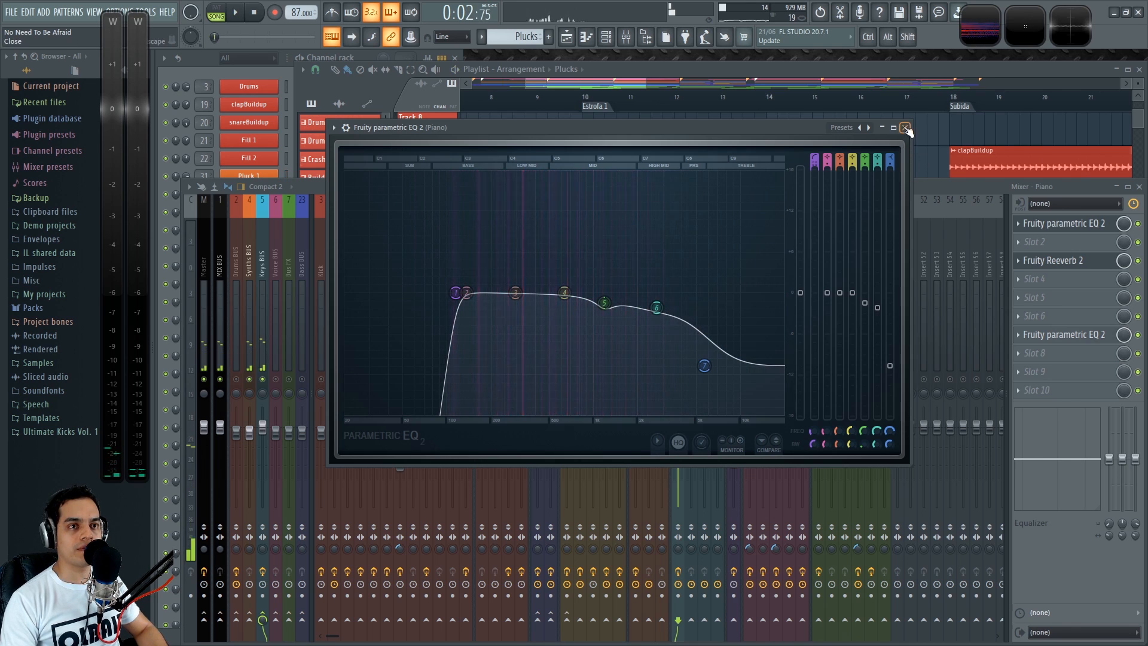
{"action": "left_click", "coordinate": [906, 128]}
Solo Keys 2, the piano and Pluck1 in turn during playback to compare their sounds
{"action": "left_click", "coordinate": [705, 383]}
{"action": "key", "text": "space"}
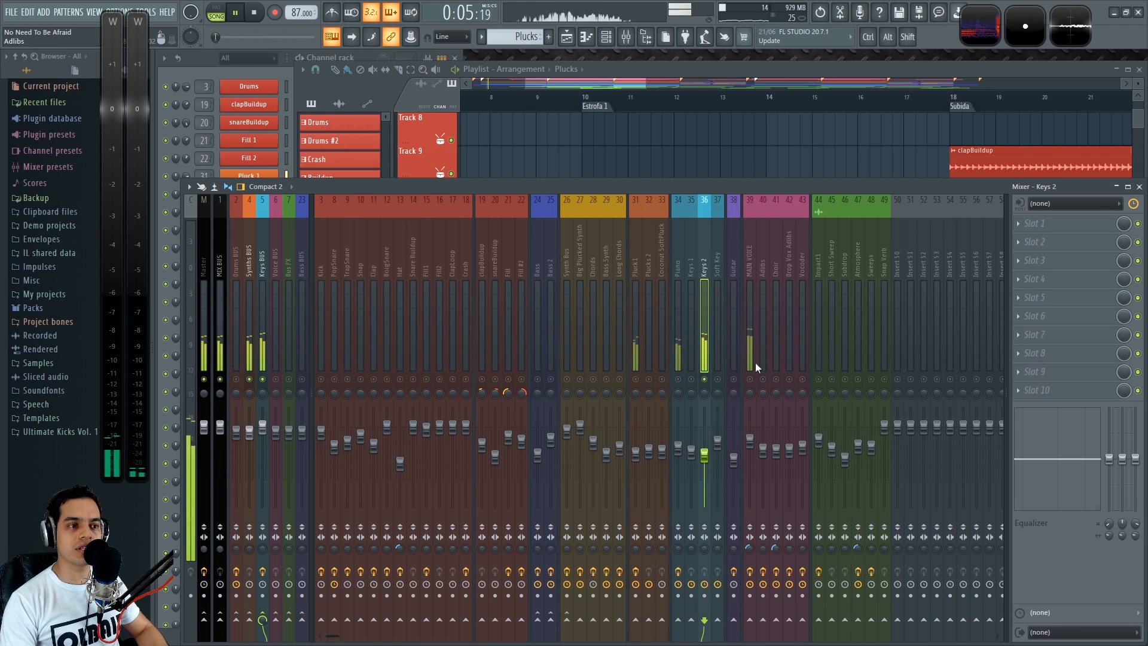
{"action": "left_click", "coordinate": [678, 379]}
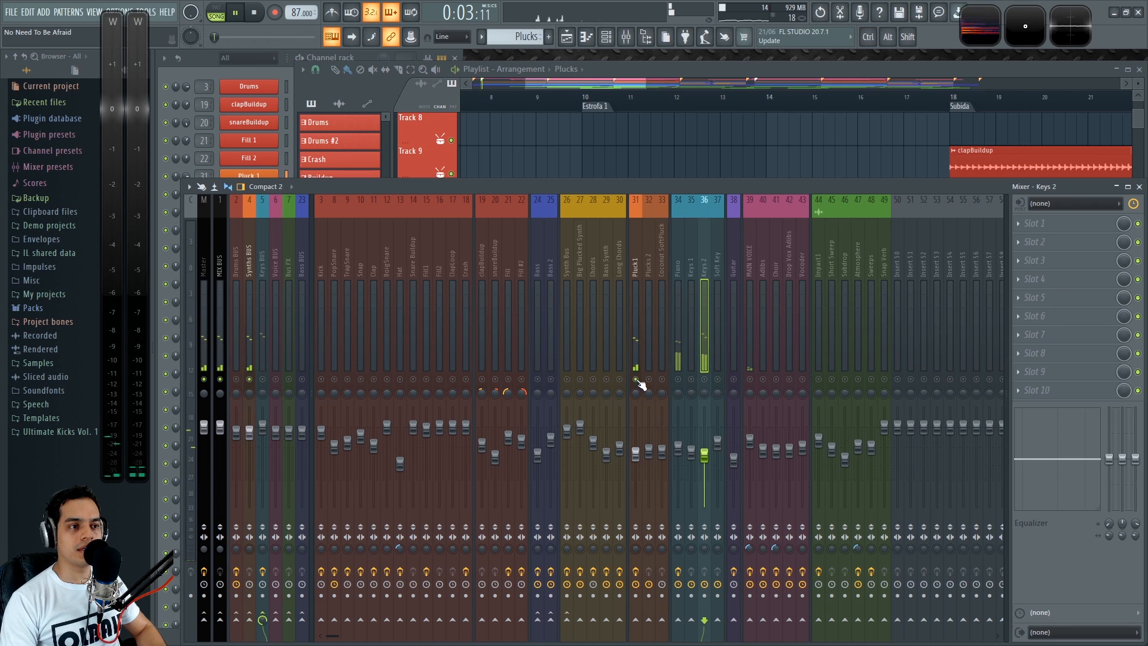
{"action": "right_click", "coordinate": [636, 379]}
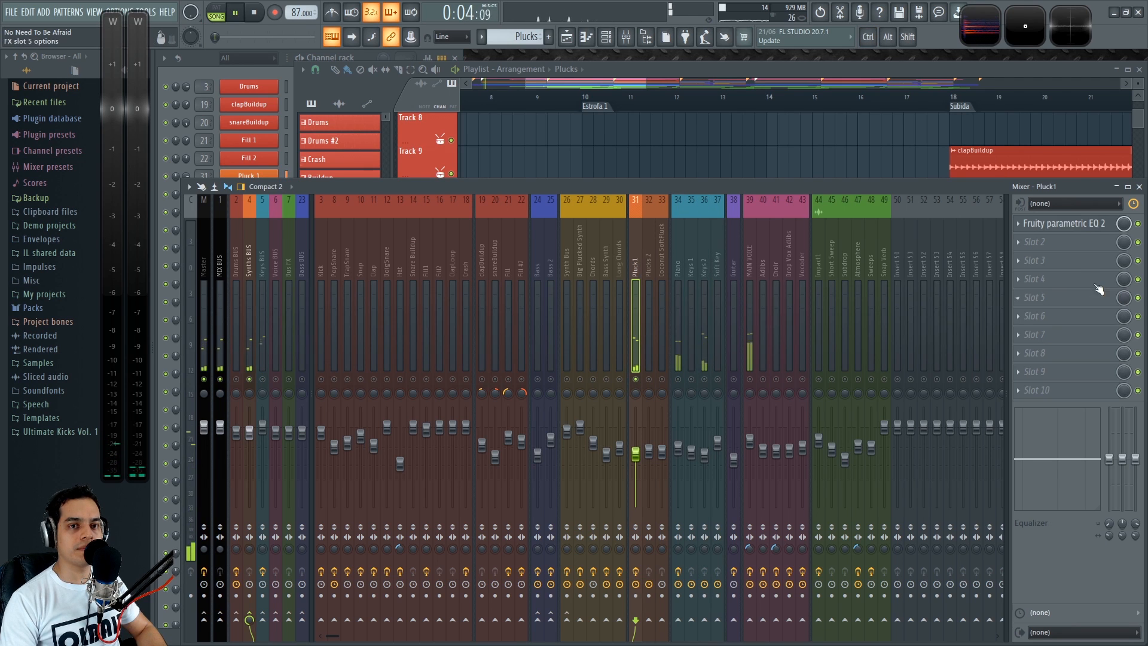
Move the parametric EQ on the Pluck1 track from effect slot 1 to slot 6
{"action": "left_click", "coordinate": [1071, 225]}
{"action": "left_click_drag", "start_coordinate": [1071, 225], "coordinate": [1071, 315]}
{"action": "left_click", "coordinate": [1071, 316]}
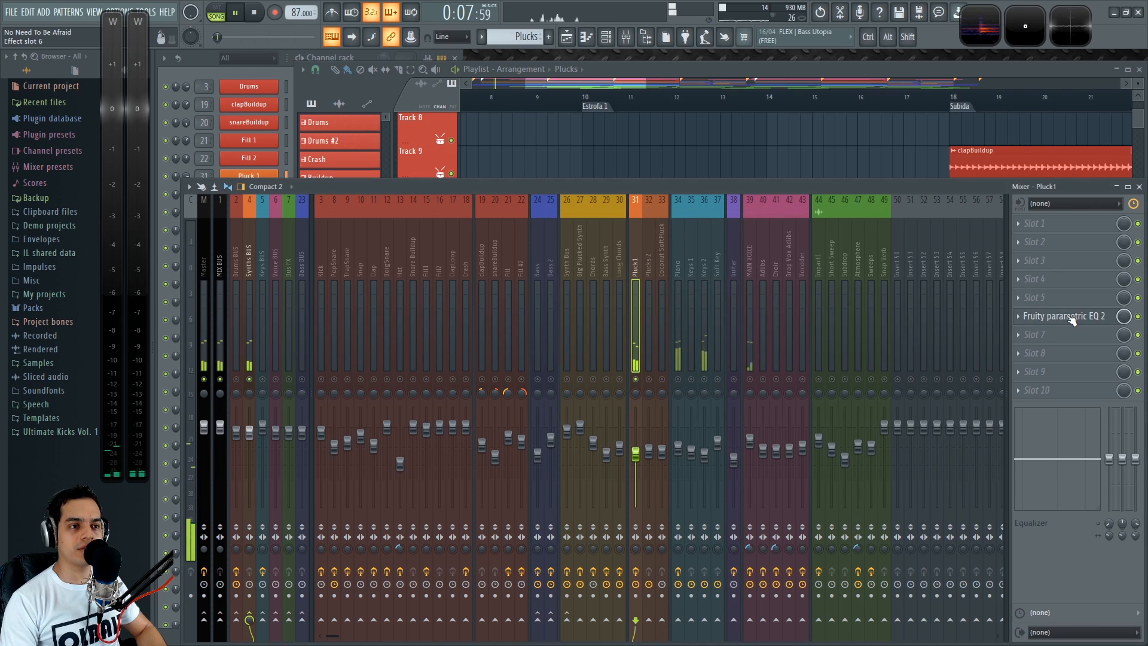
Compare the soloed piano with the soloed Keys 2 track, and stop playback
{"action": "right_click", "coordinate": [680, 379]}
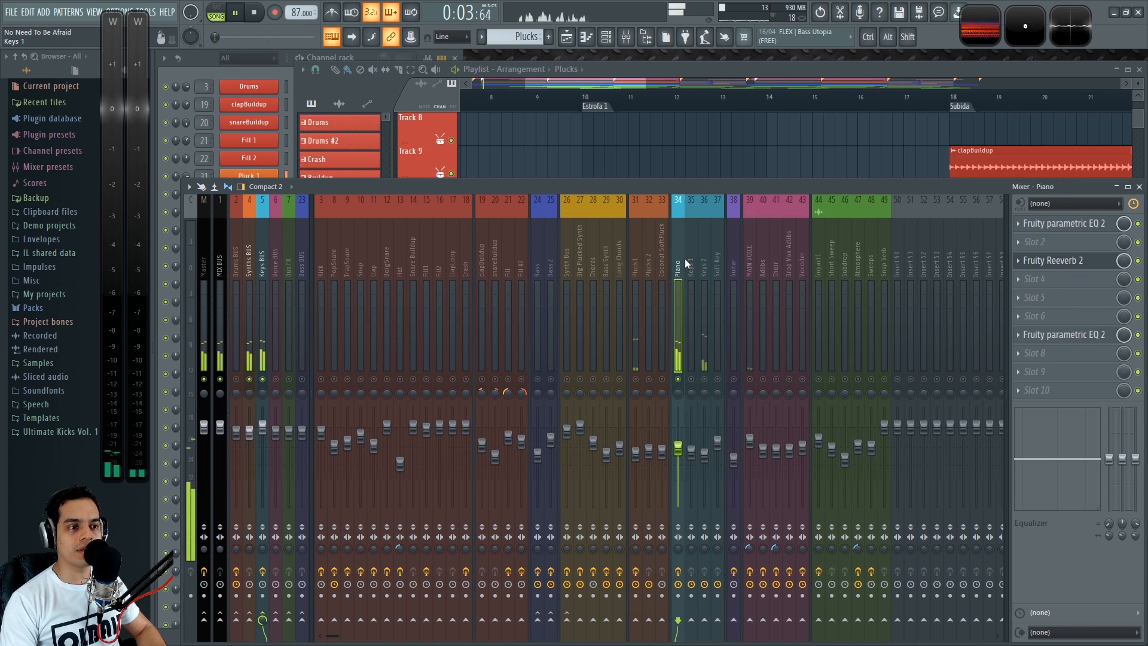
{"action": "left_click", "coordinate": [705, 379], "text": "ctrl"}
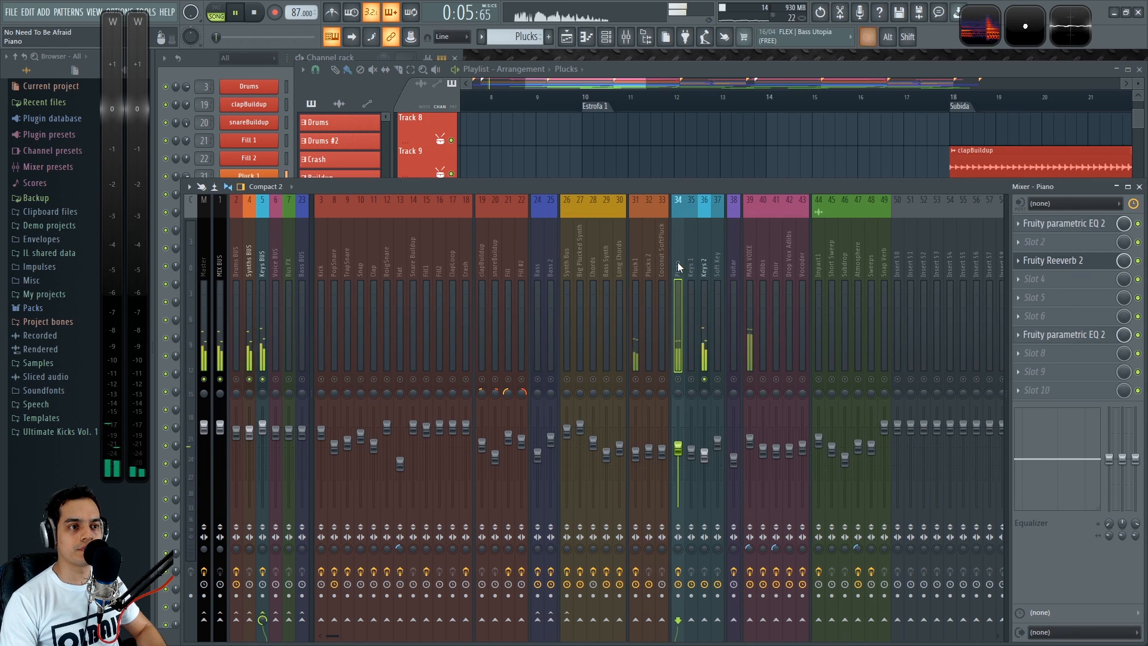
{"action": "key", "text": "space"}
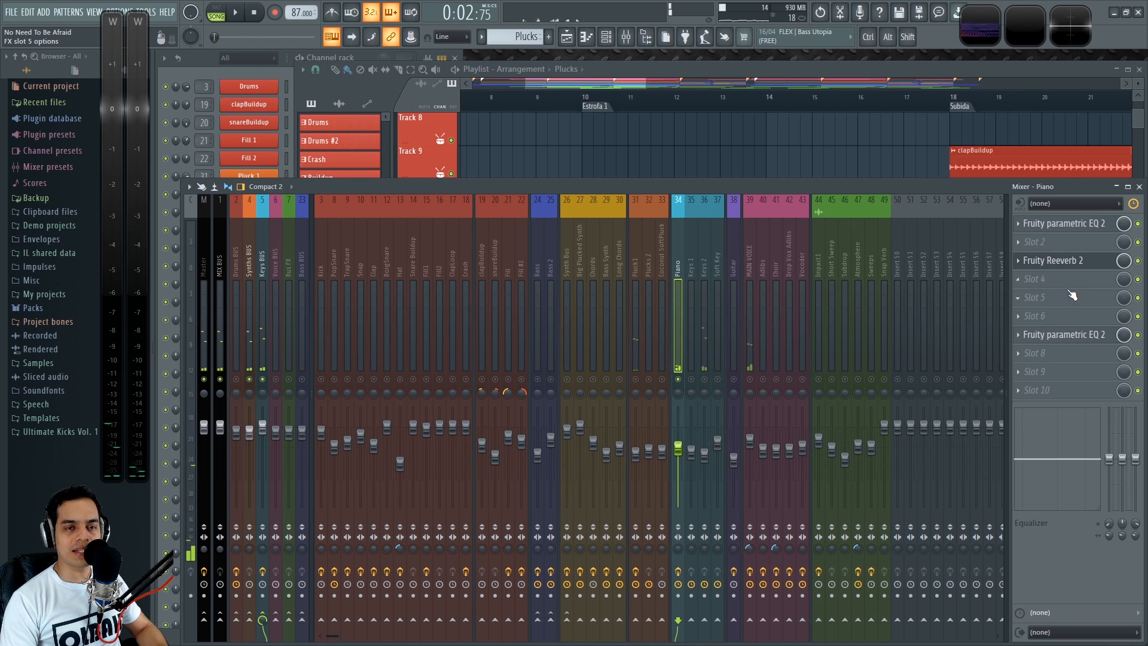
Add Fruity Fast Dist to the Piano track's second effect slot and start playback
{"action": "left_click", "coordinate": [1067, 244]}
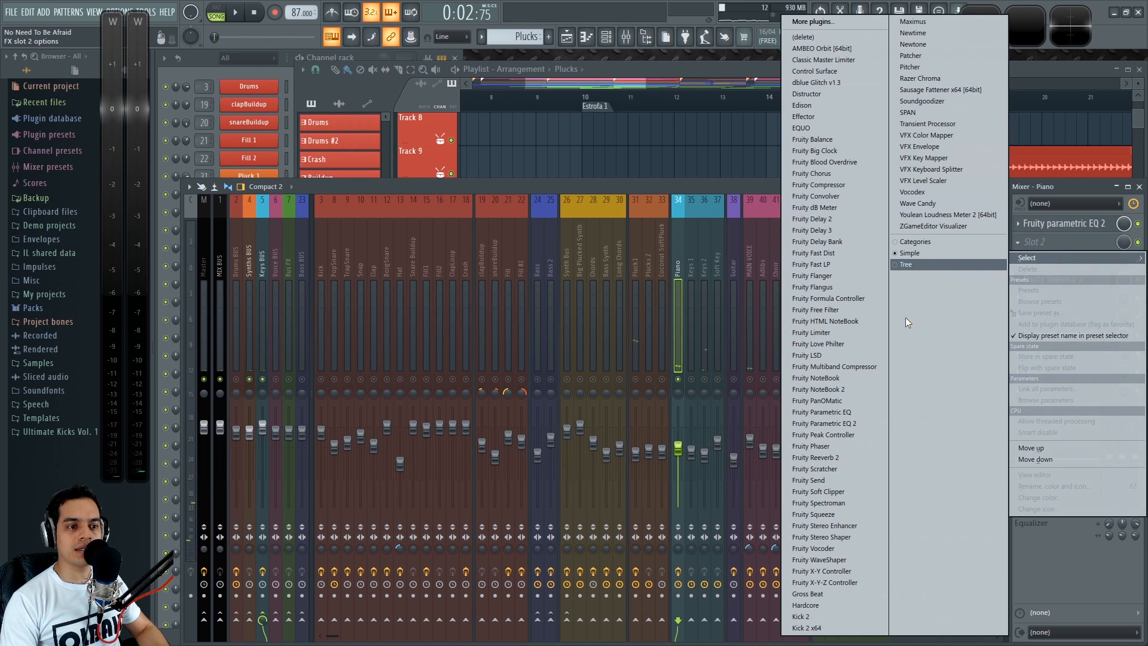
{"action": "left_click", "coordinate": [837, 258]}
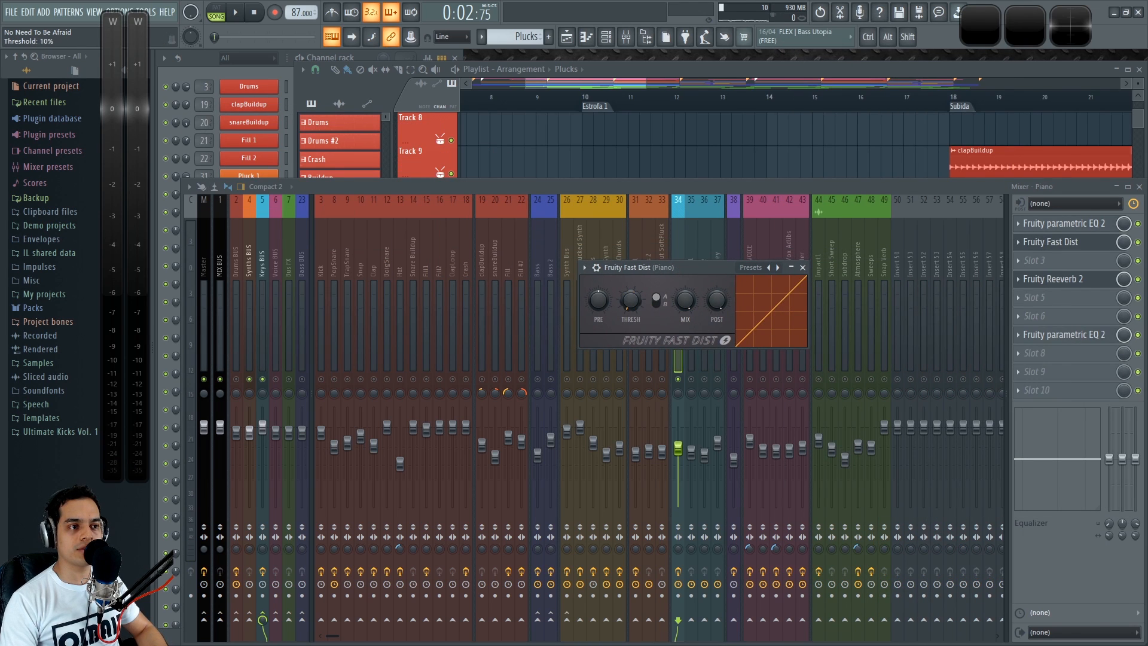
{"action": "key", "text": "space"}
Adjust the distortion's threshold, set its post gain to 80% and mix level to 95%, and close the plugin
{"action": "left_click_drag", "start_coordinate": [630, 300], "coordinate": [630, 281]}
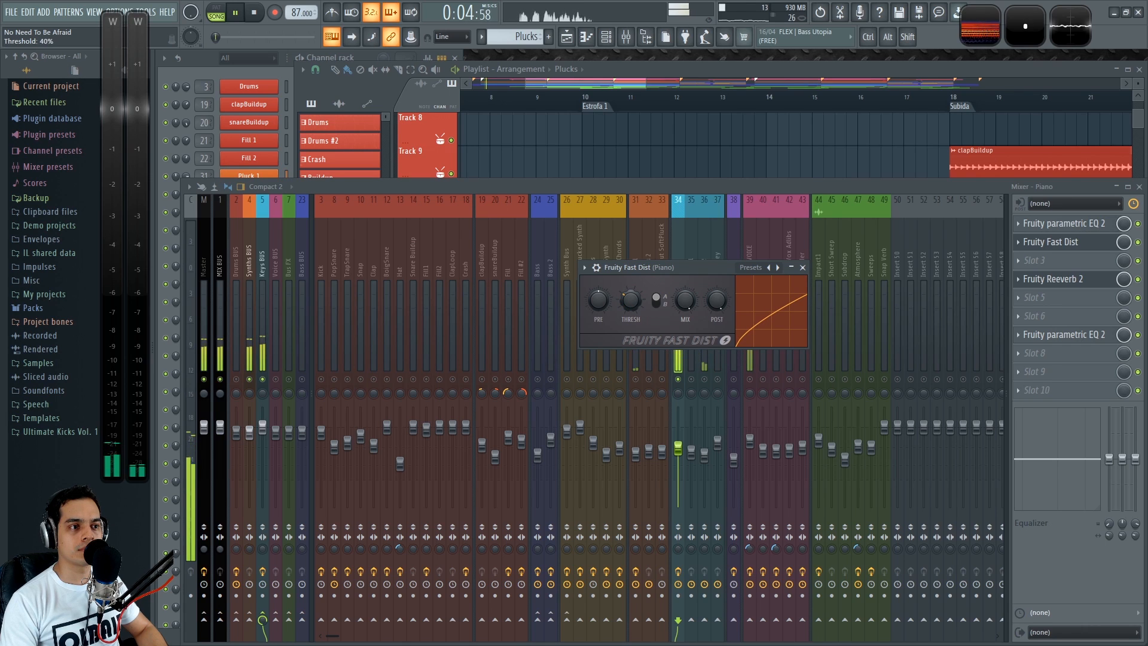
{"action": "mouse_move", "coordinate": [630, 301]}
{"action": "left_mouse_down"}
{"action": "mouse_move", "coordinate": [631, 289]}
{"action": "mouse_move", "coordinate": [631, 315]}
{"action": "mouse_move", "coordinate": [631, 292]}
{"action": "left_mouse_up"}
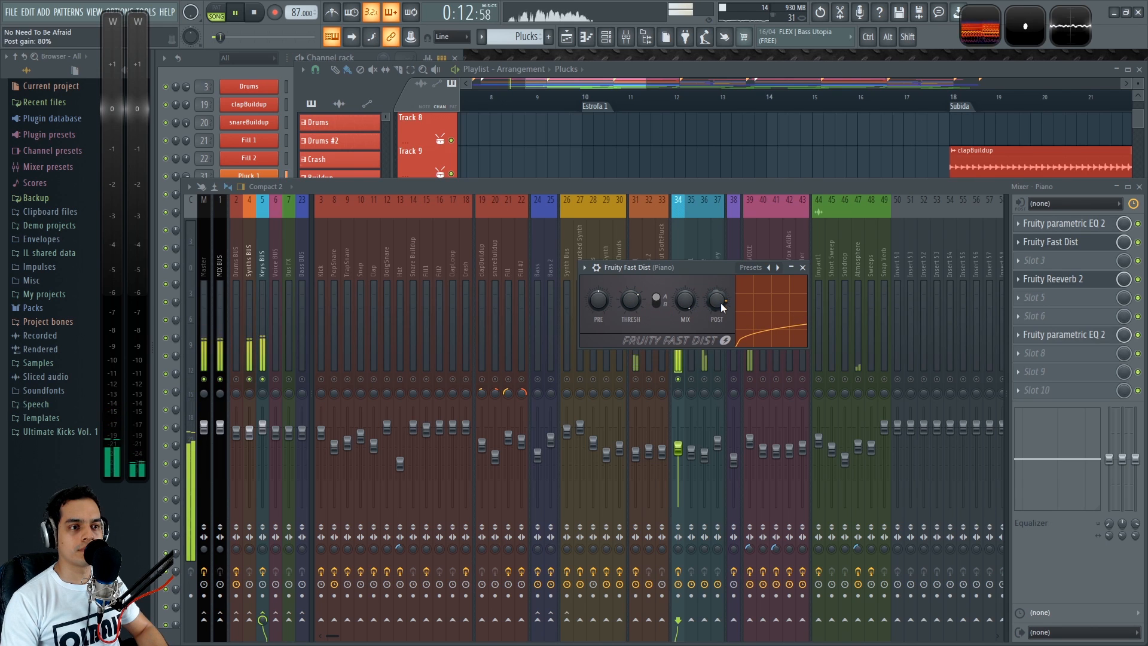
{"action": "left_click_drag", "start_coordinate": [687, 301], "coordinate": [687, 308]}
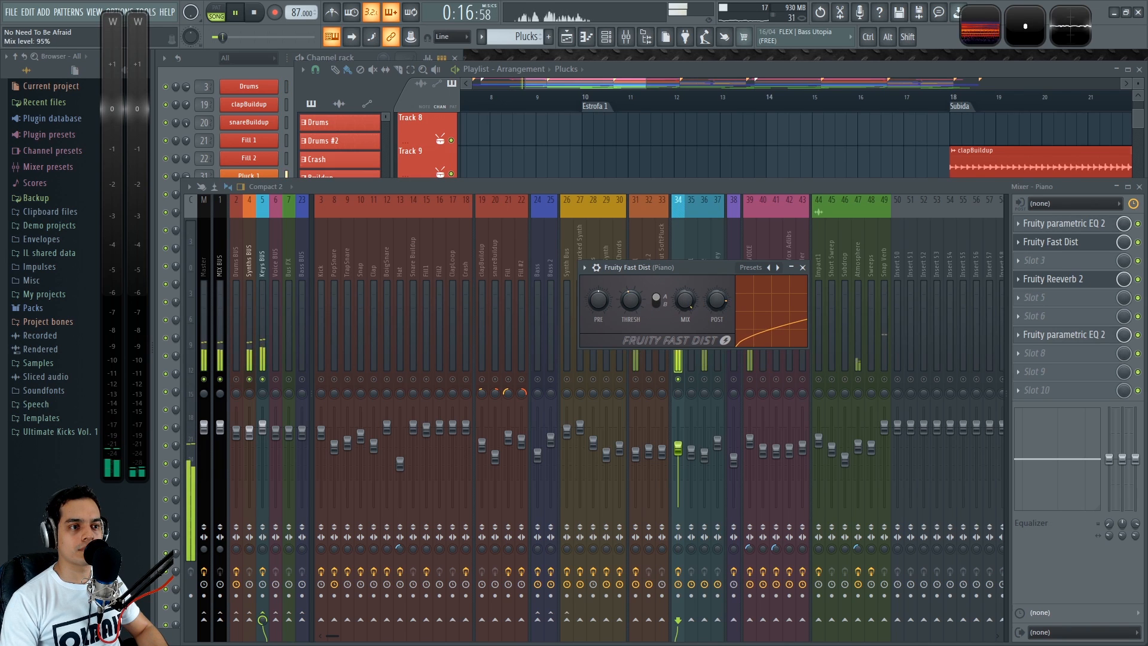
{"action": "left_click", "coordinate": [803, 267]}
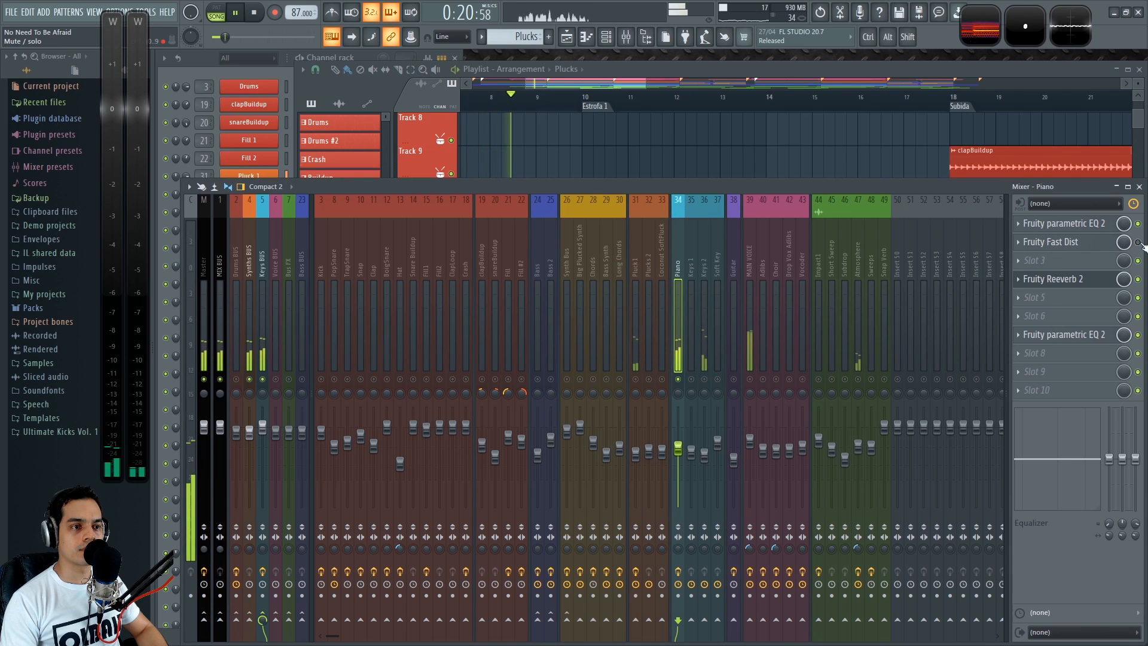
Play the piano repeatedly to compare its sound with the distortion bypassed and active
{"action": "key", "text": "space"}
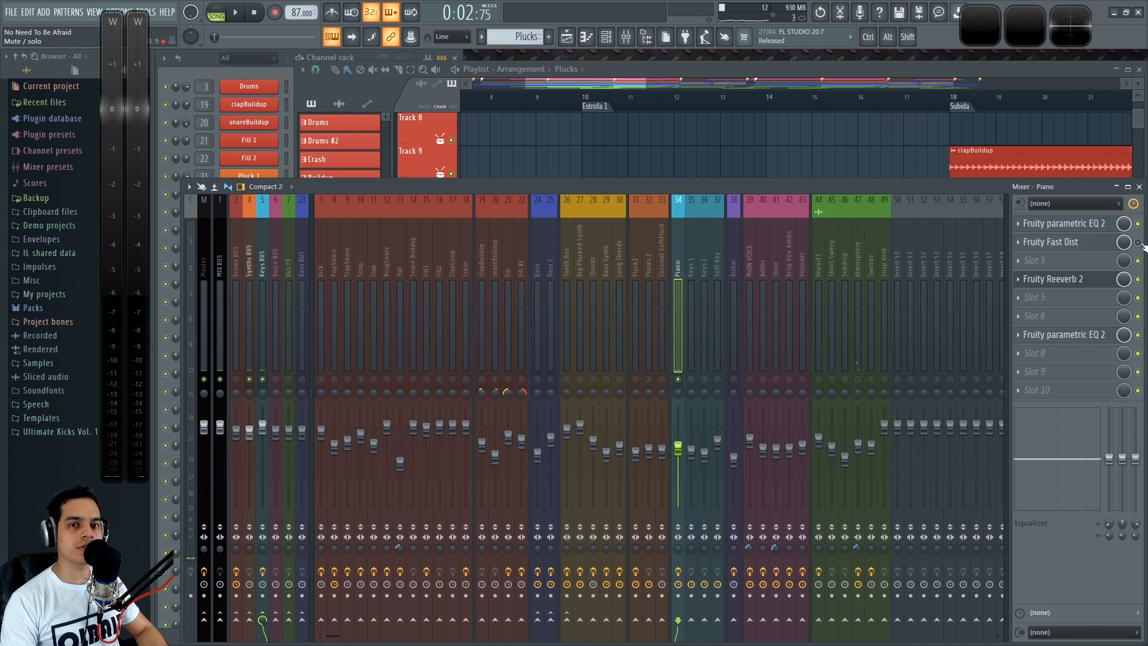
{"action": "key", "text": "space"}
{"action": "key", "text": "space"}
{"action": "key", "text": "space"}
{"action": "key", "text": "space"}
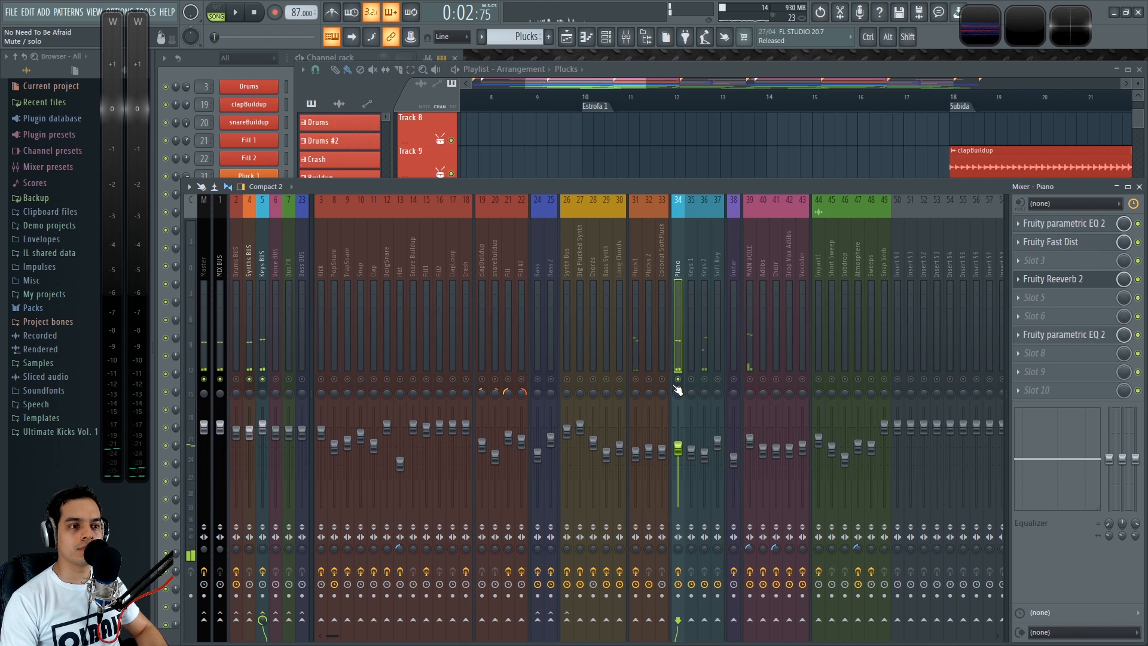
Solo the Keys 2 track and audition it briefly
{"action": "left_click", "coordinate": [710, 381]}
{"action": "key", "text": "space"}
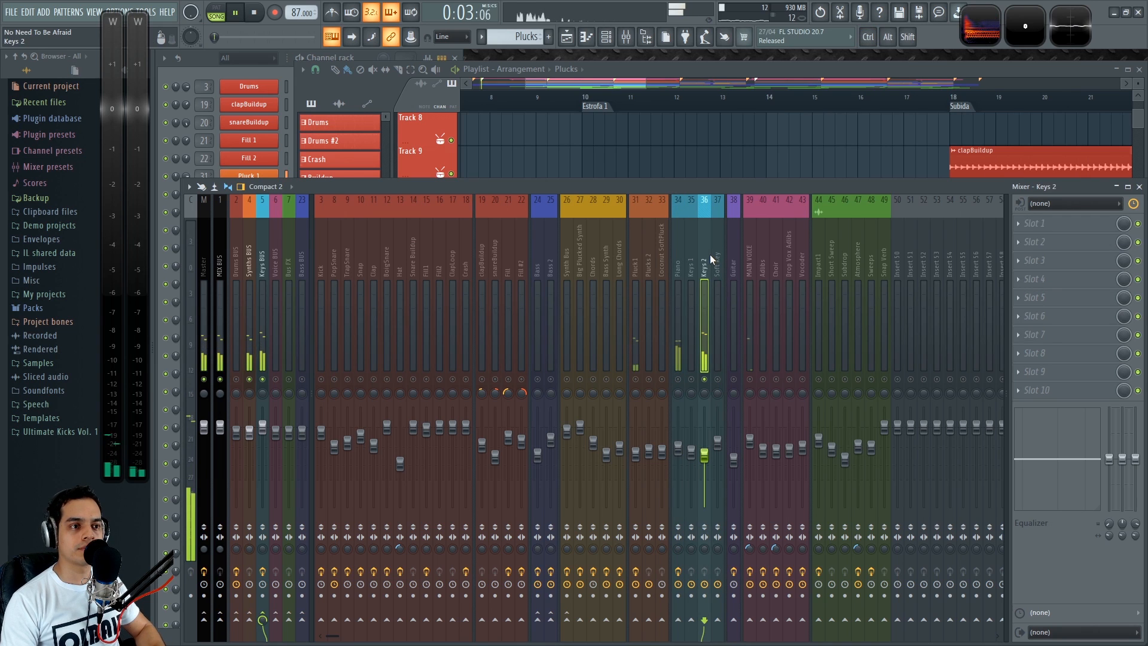
{"action": "key", "text": "space"}
Try Fruity Limiter in the Piano track's third effect slot during playback, and remove it again
{"action": "left_click", "coordinate": [683, 255]}
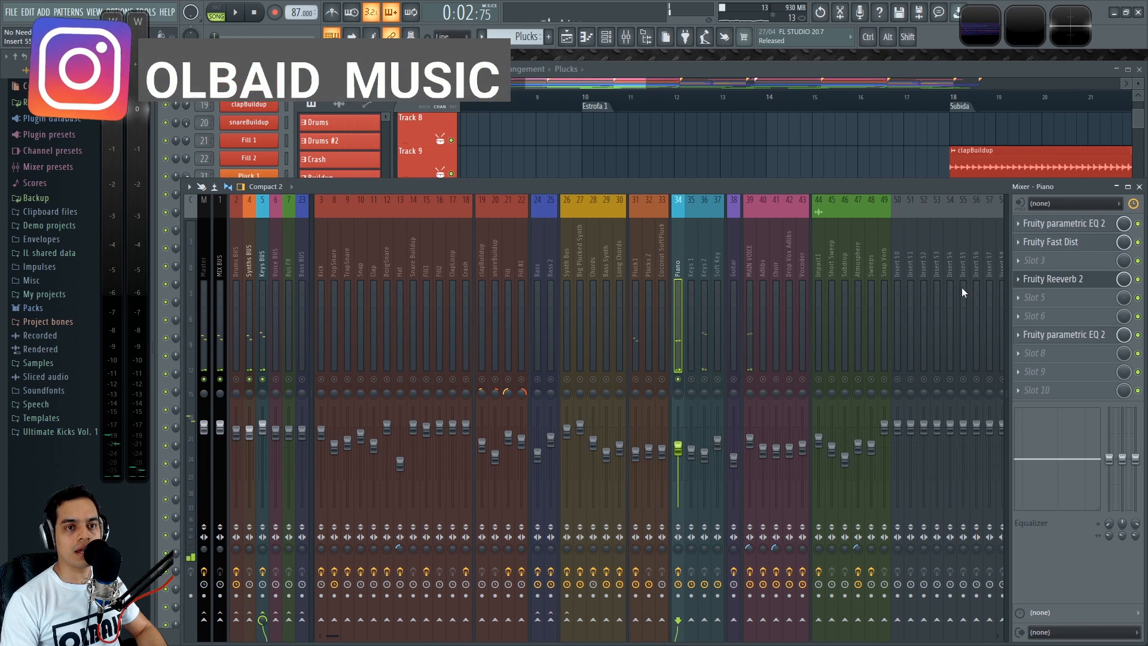
{"action": "left_click", "coordinate": [1024, 269]}
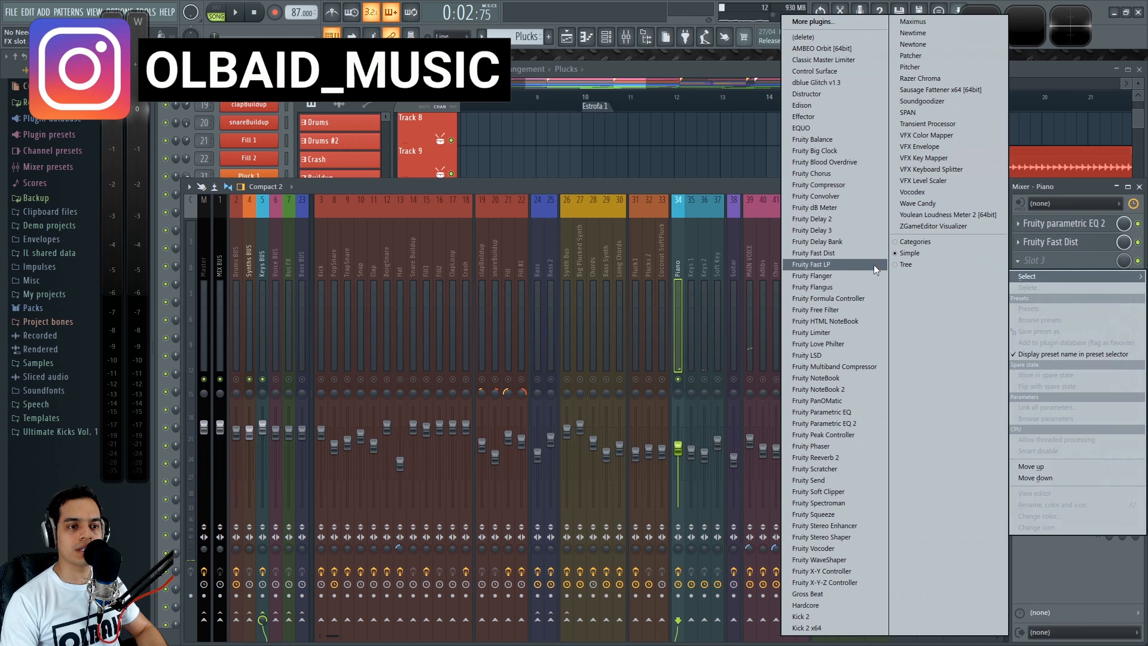
{"action": "left_click", "coordinate": [830, 332]}
{"action": "key", "text": "space"}
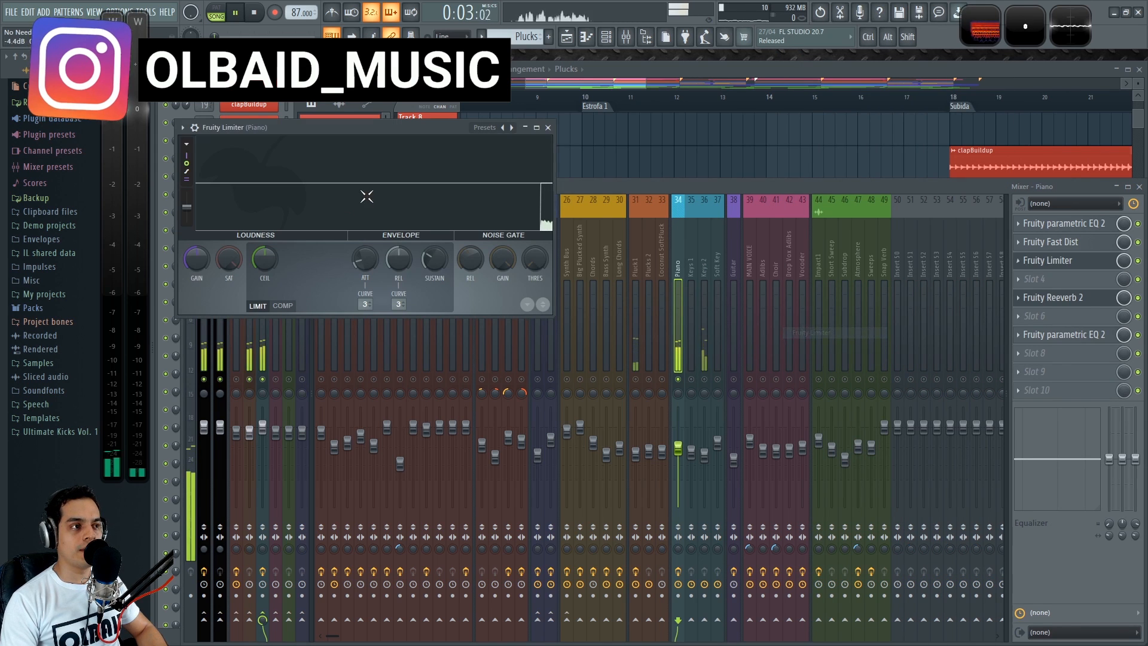
{"action": "left_click_drag", "start_coordinate": [375, 127], "coordinate": [472, 153]}
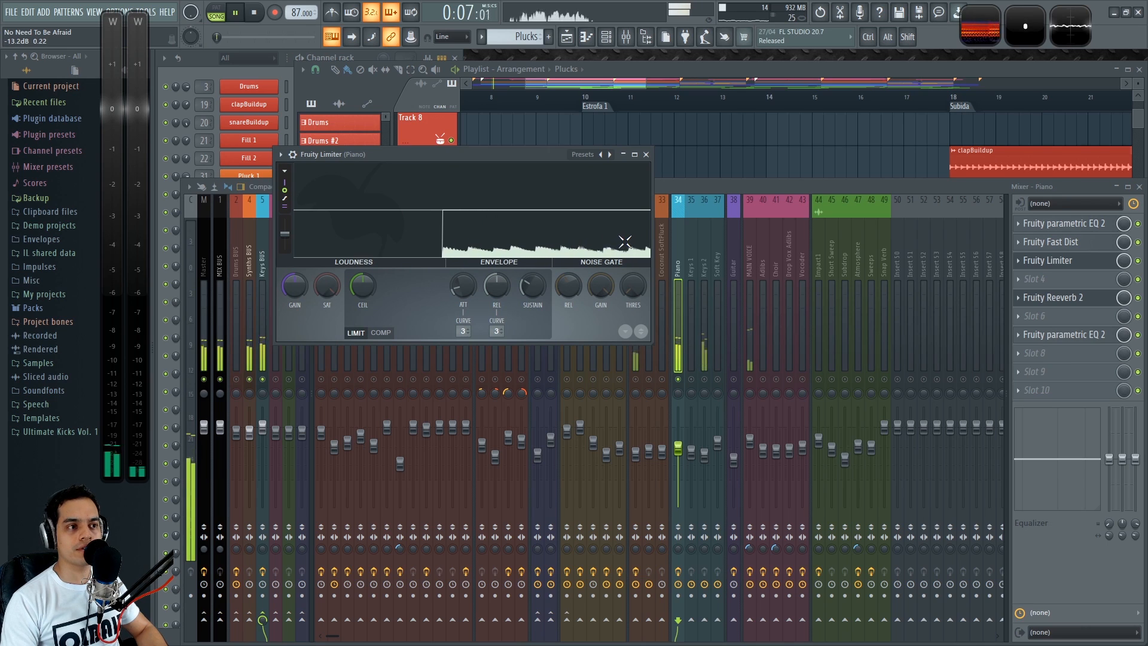
{"action": "left_click", "coordinate": [646, 155]}
{"action": "key", "text": "space"}
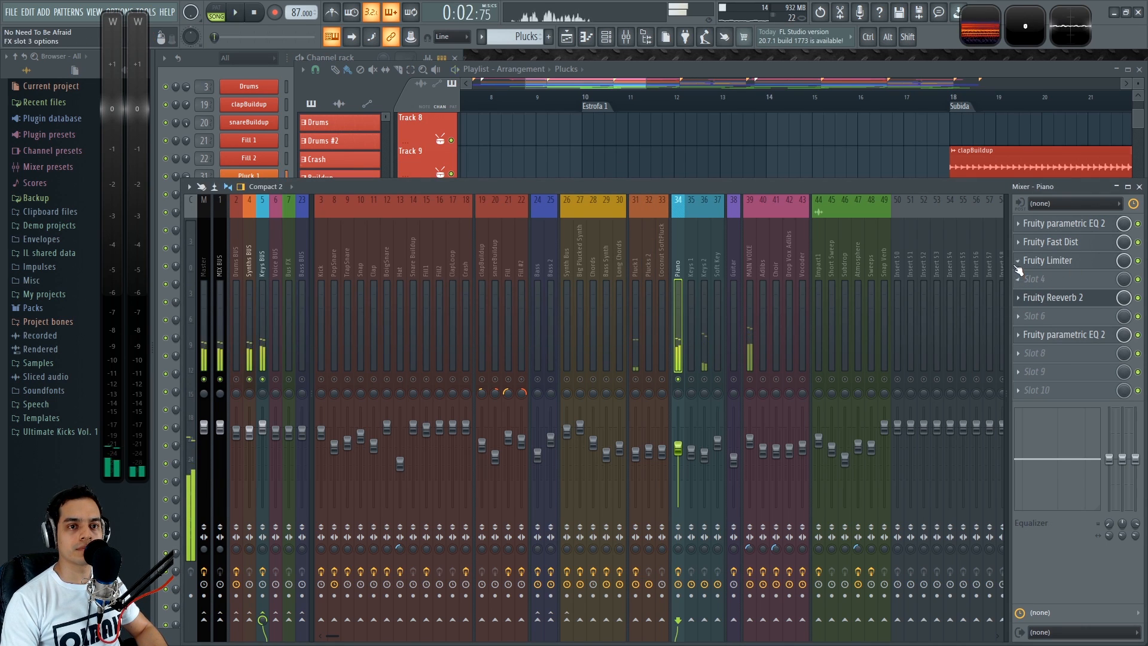
{"action": "left_click", "coordinate": [1018, 260]}
{"action": "left_click", "coordinate": [1030, 288]}
Add Fruity Parametric EQ 2 to the soloed Keys 2 track's first effect slot and cut its lows below about 125 Hz
{"action": "left_click", "coordinate": [708, 380]}
{"action": "key", "text": "space"}
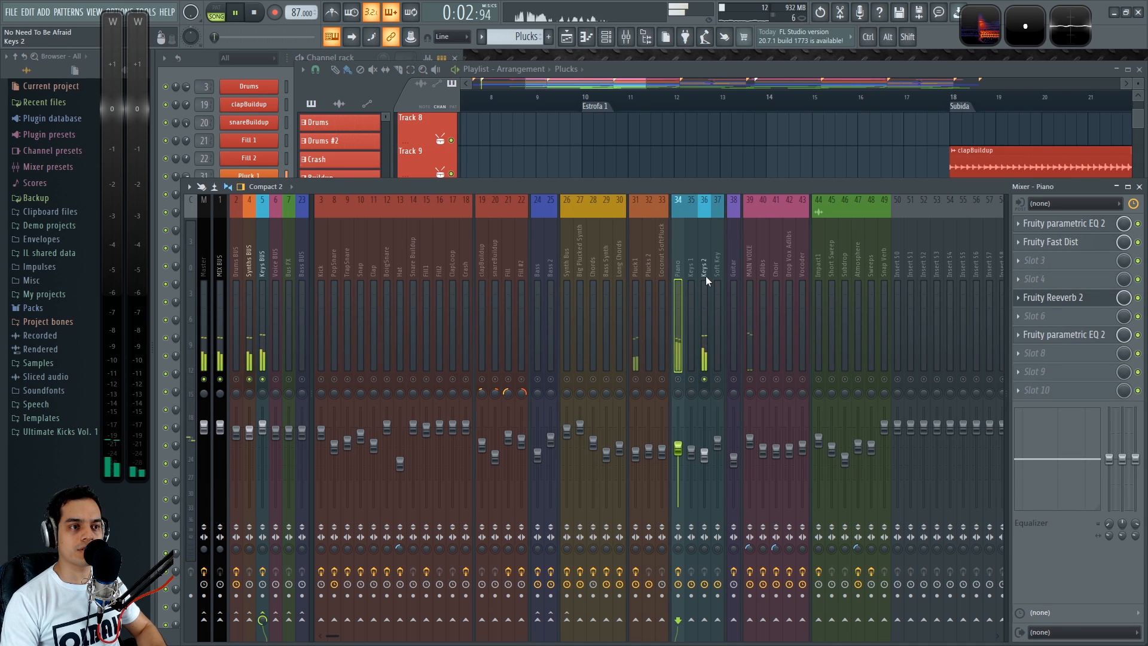
{"action": "left_click", "coordinate": [1032, 229]}
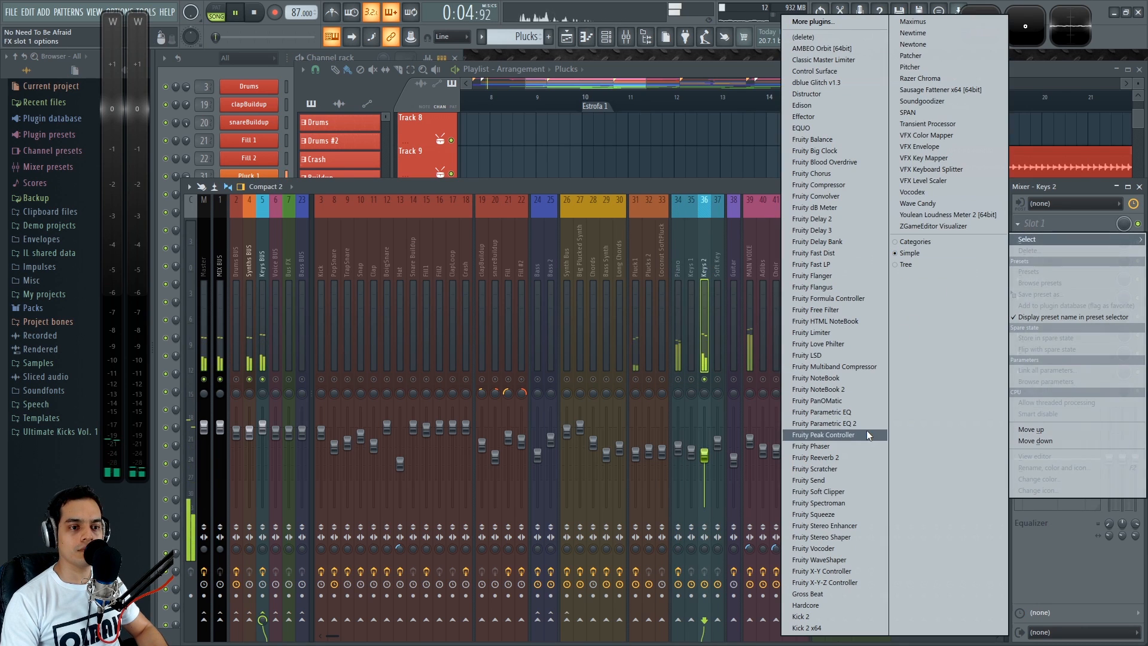
{"action": "left_click", "coordinate": [851, 426]}
{"action": "left_click_drag", "start_coordinate": [371, 139], "coordinate": [562, 153]}
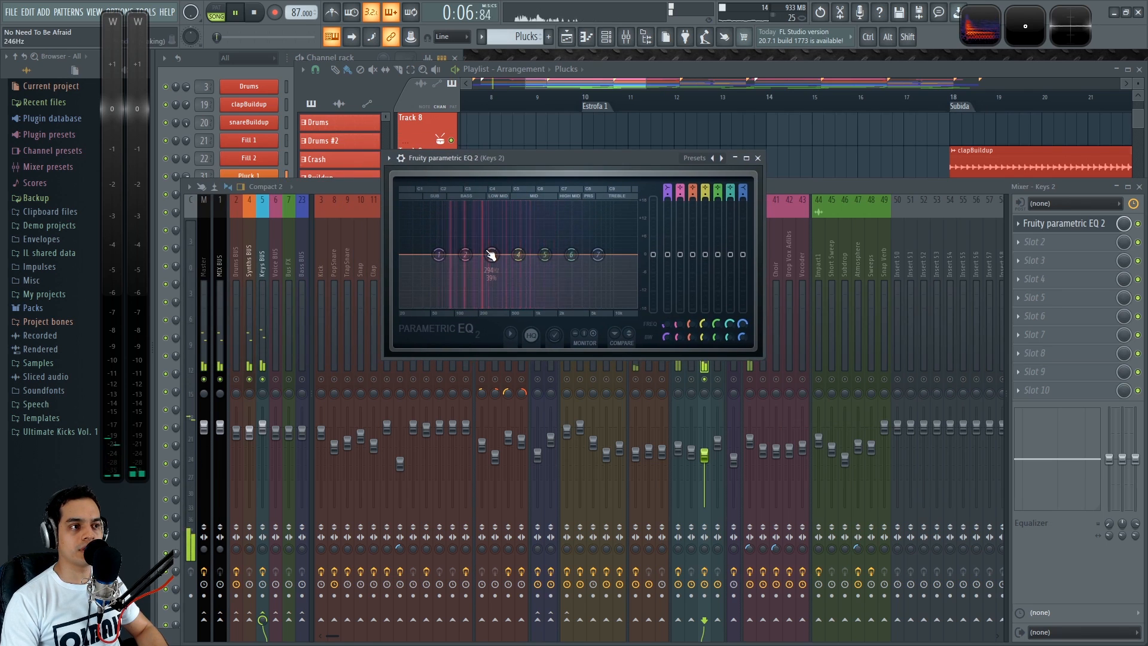
{"action": "left_click_drag", "start_coordinate": [668, 254], "coordinate": [665, 309]}
Audition the filtered Keys 2 together with the Piano track, and close the EQ
{"action": "left_click", "coordinate": [683, 389]}
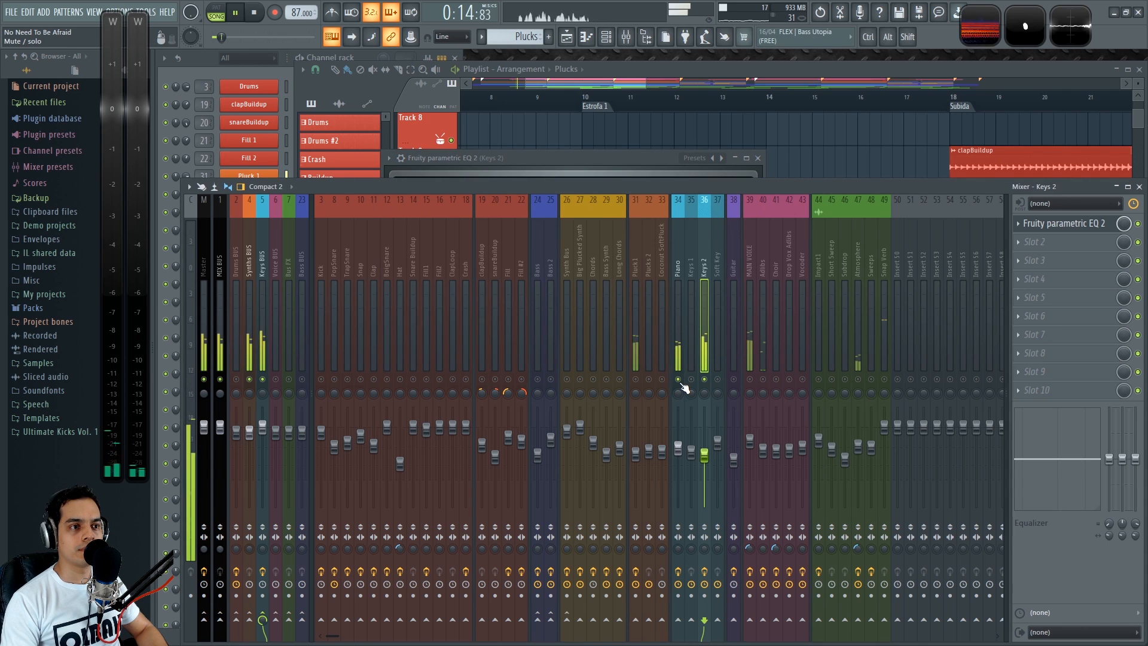
{"action": "left_click", "coordinate": [649, 159]}
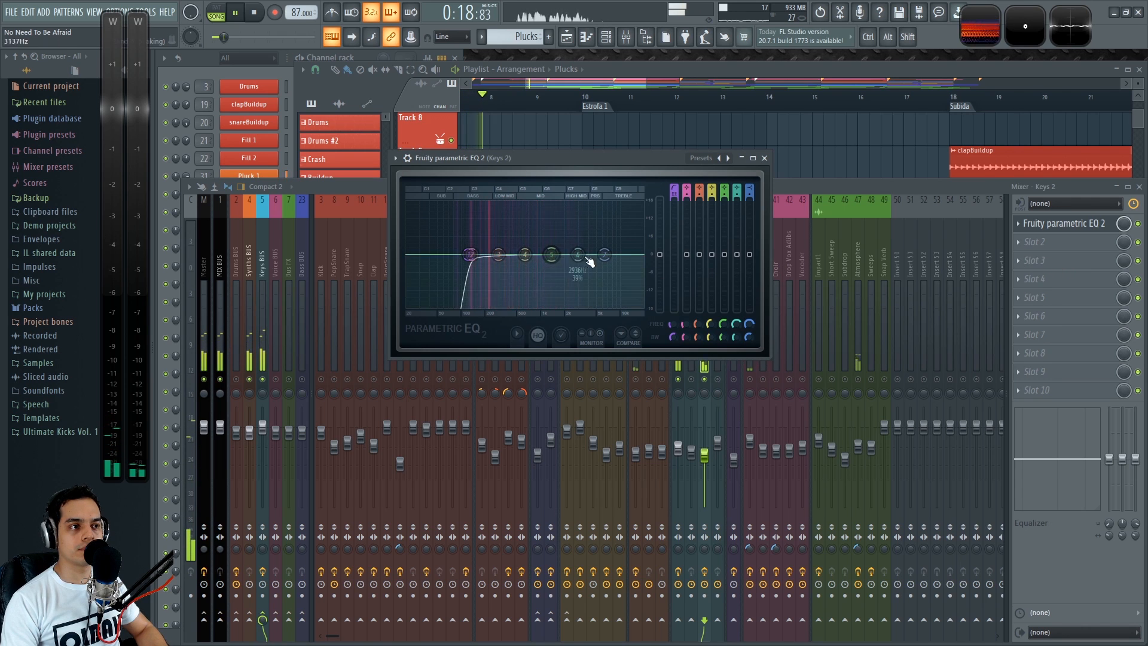
{"action": "key", "text": "space"}
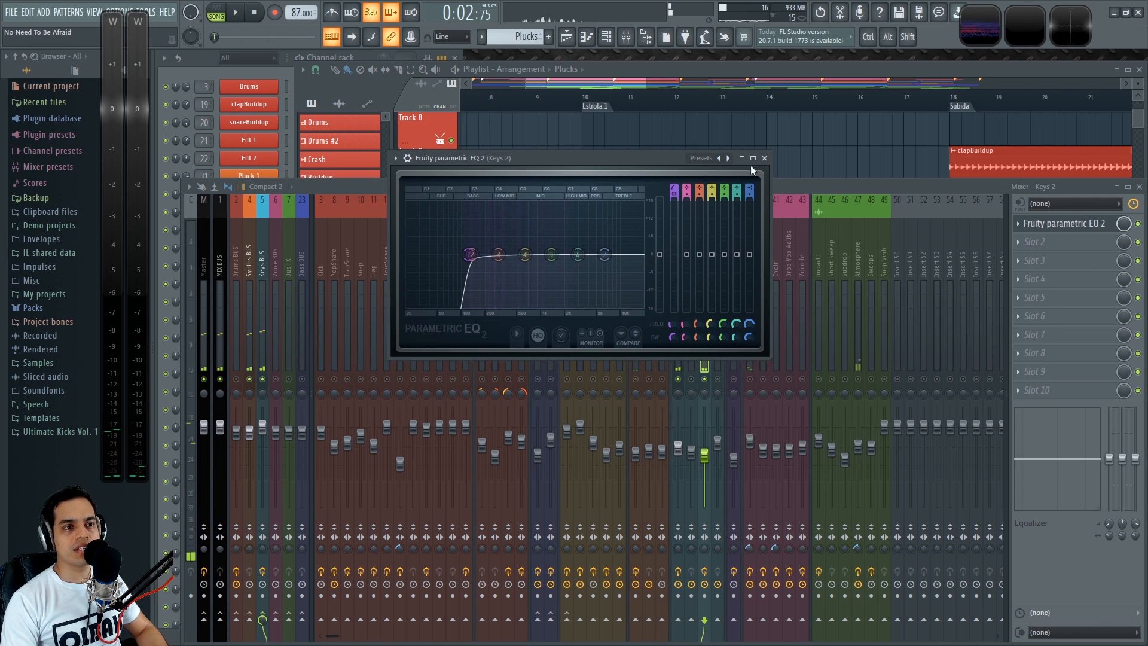
{"action": "left_click", "coordinate": [765, 159]}
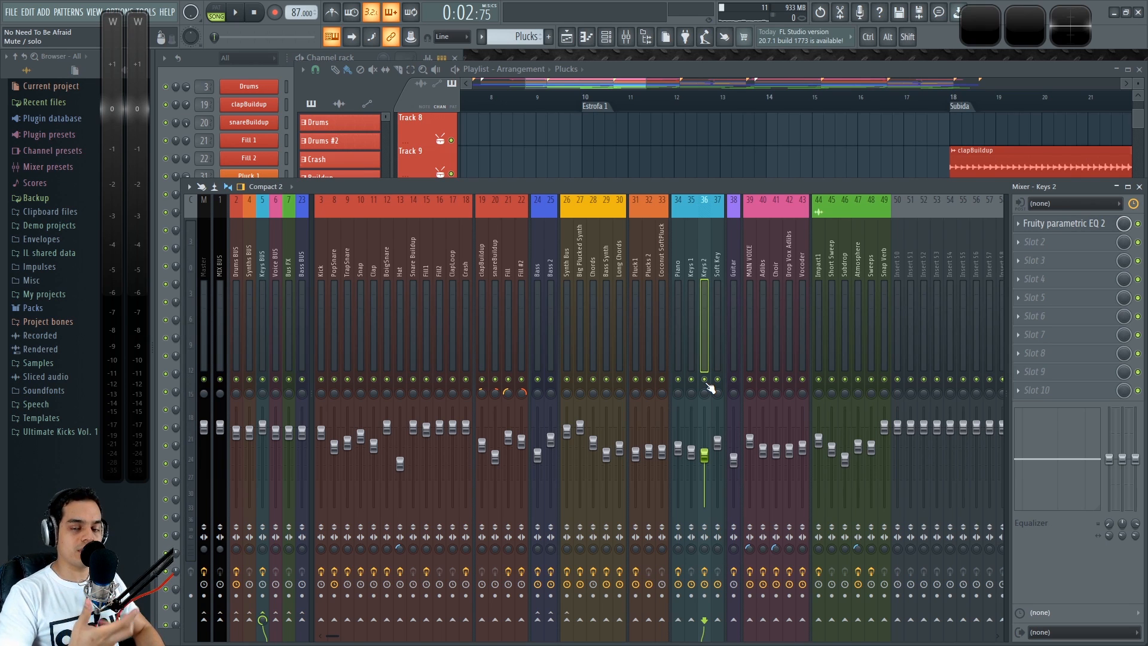
Boost the upper mids and slightly dip the low mids in the Keys 2 EQ while the full mix plays
{"action": "key", "text": "space"}
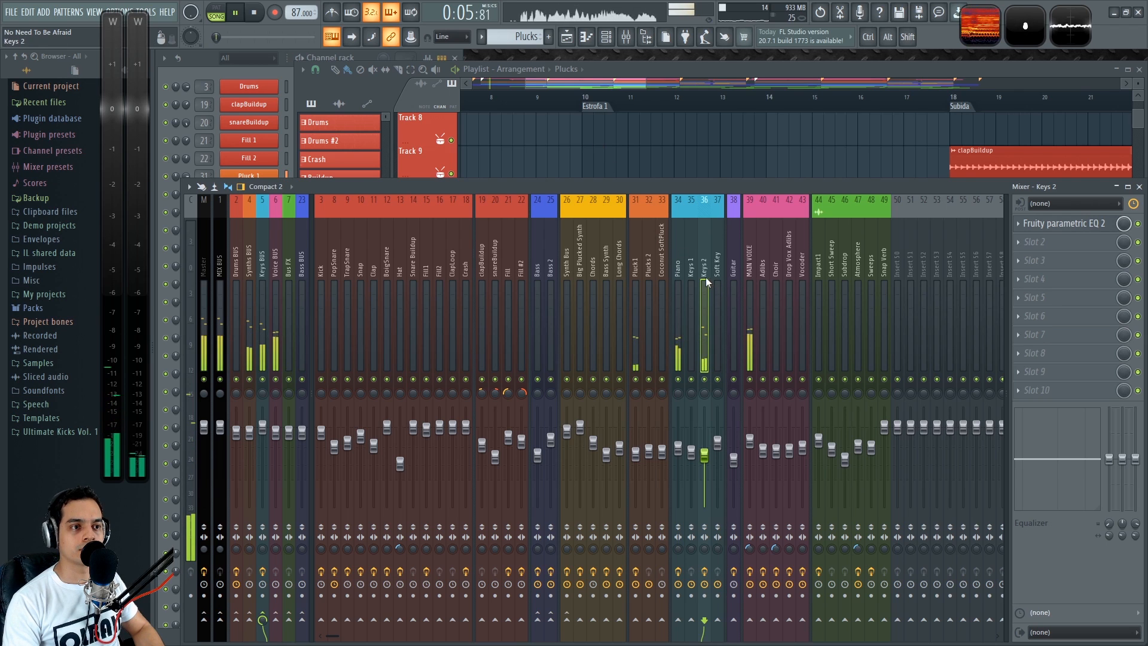
{"action": "left_click", "coordinate": [1096, 224]}
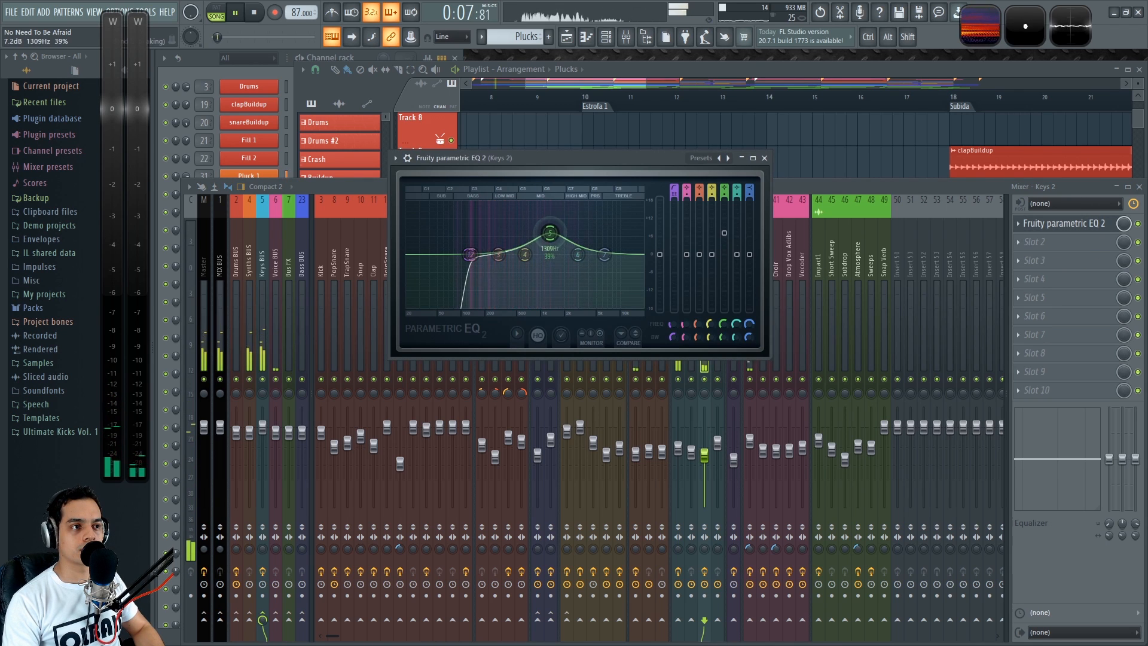
{"action": "scroll", "coordinate": [553, 235], "scroll_direction": "down", "scroll_amount": 2}
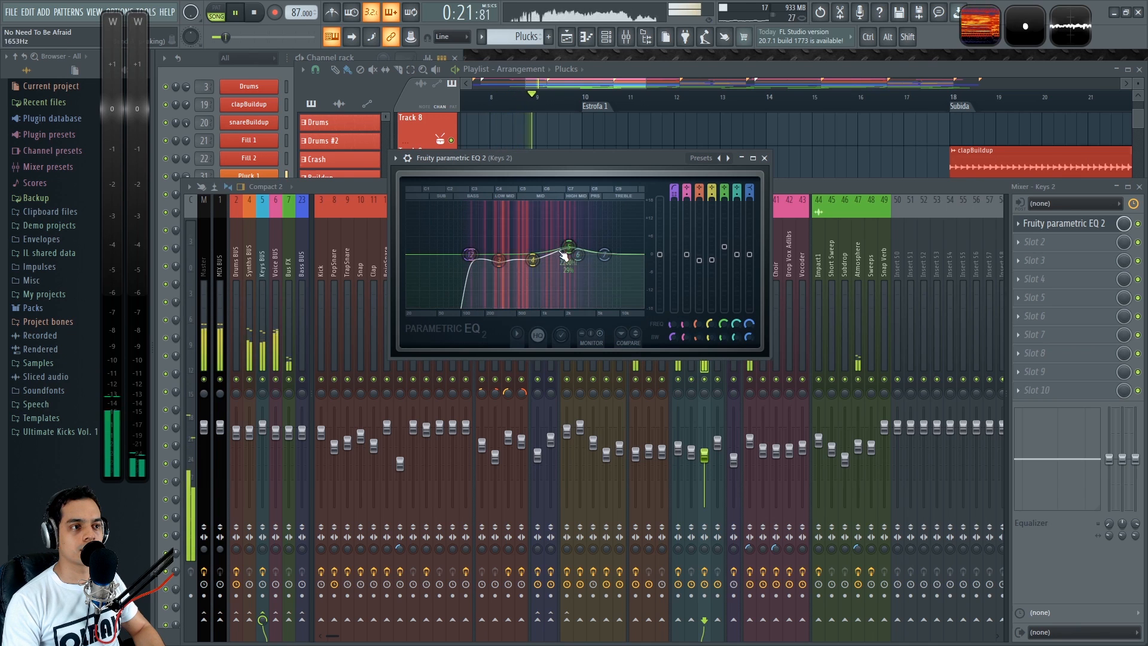
{"action": "left_click", "coordinate": [765, 158]}
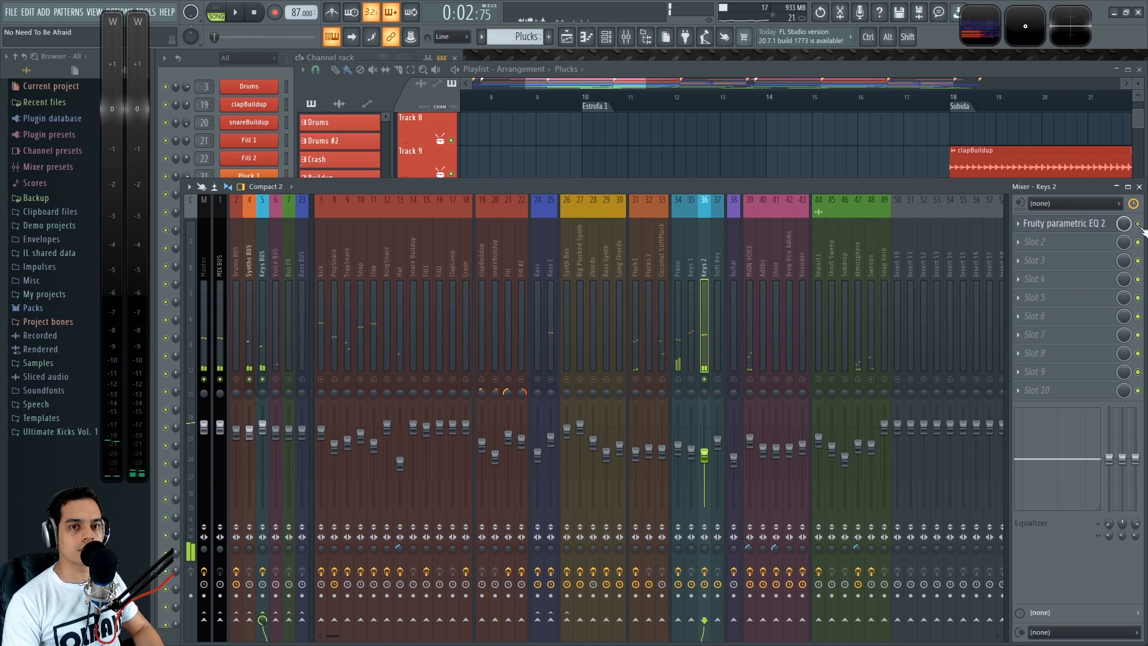
Lower the Keys 2 EQ's second band just above the low cut and audition the soloed track
{"action": "left_click", "coordinate": [1094, 224]}
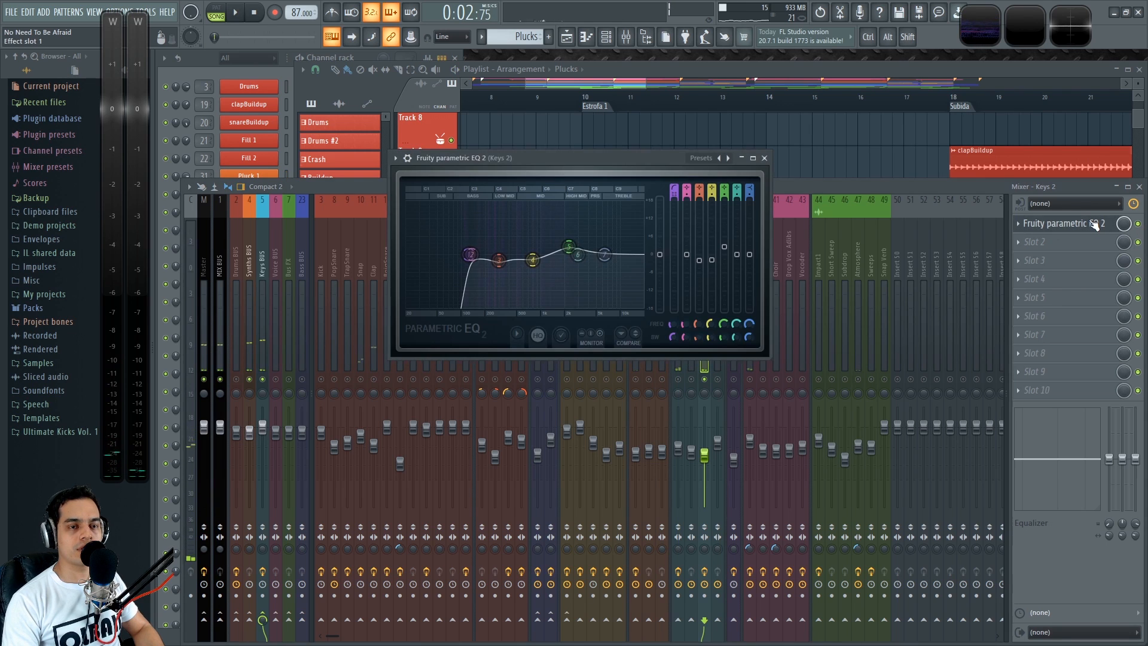
{"action": "key", "text": "space"}
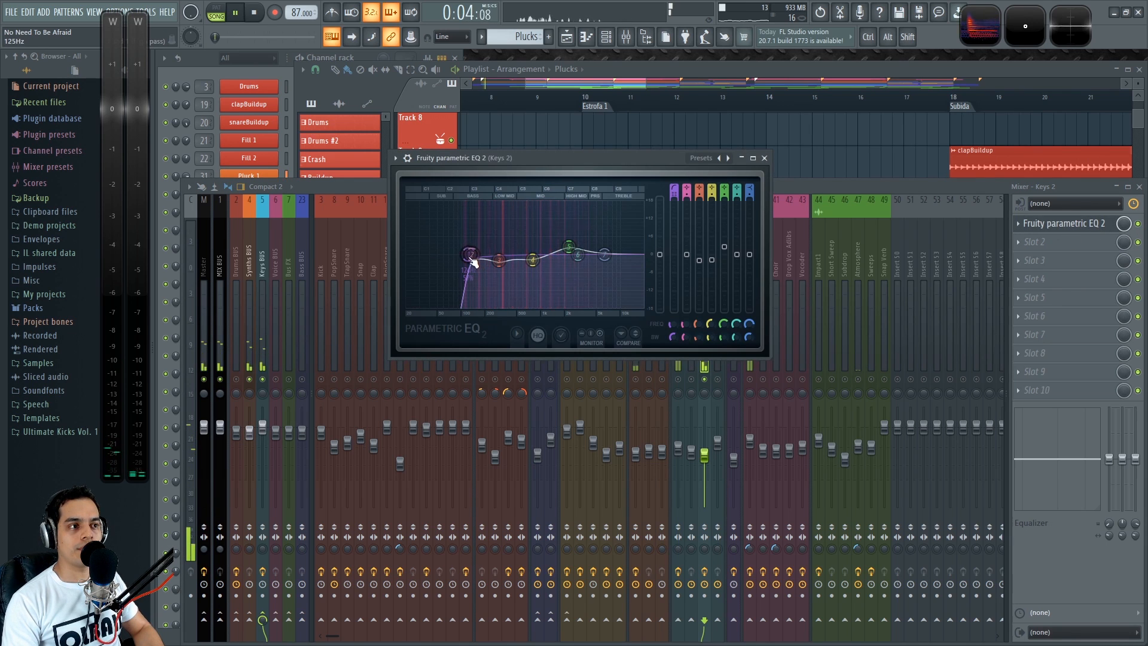
{"action": "left_click_drag", "start_coordinate": [691, 331], "coordinate": [680, 326]}
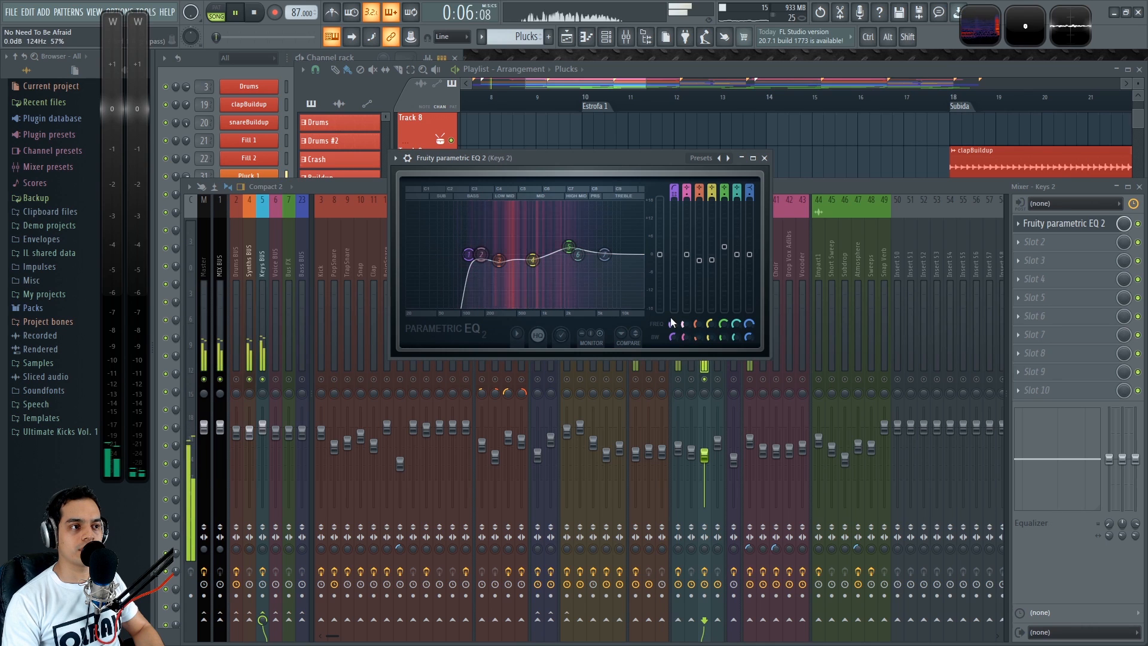
{"action": "left_click_drag", "start_coordinate": [481, 254], "coordinate": [485, 269]}
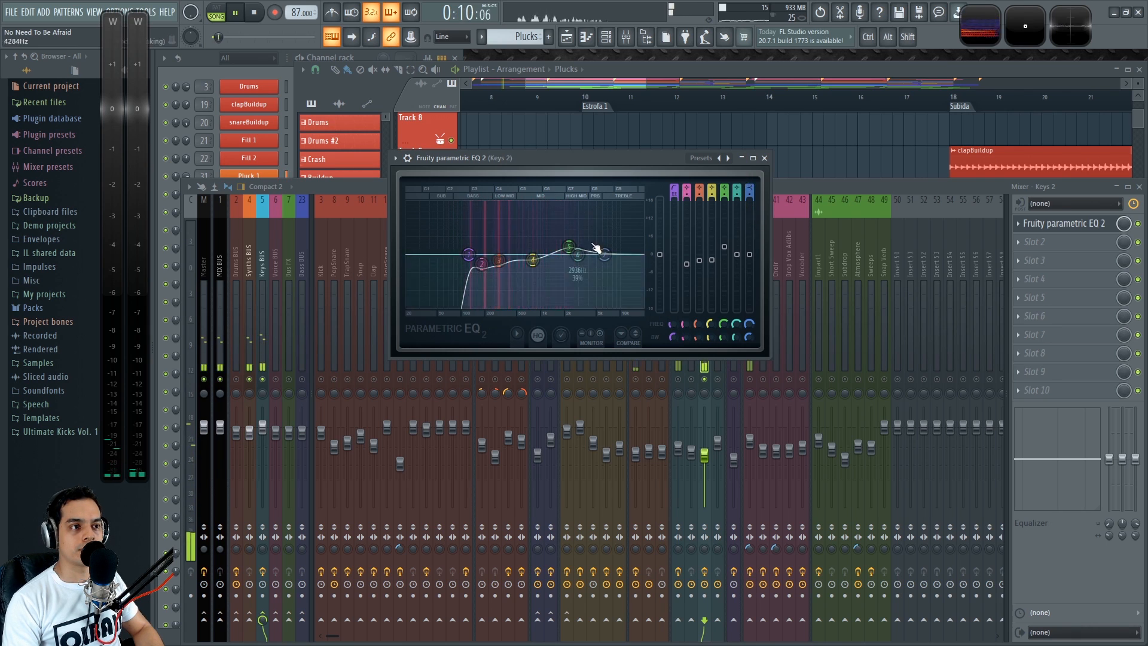
{"action": "left_click", "coordinate": [1140, 225]}
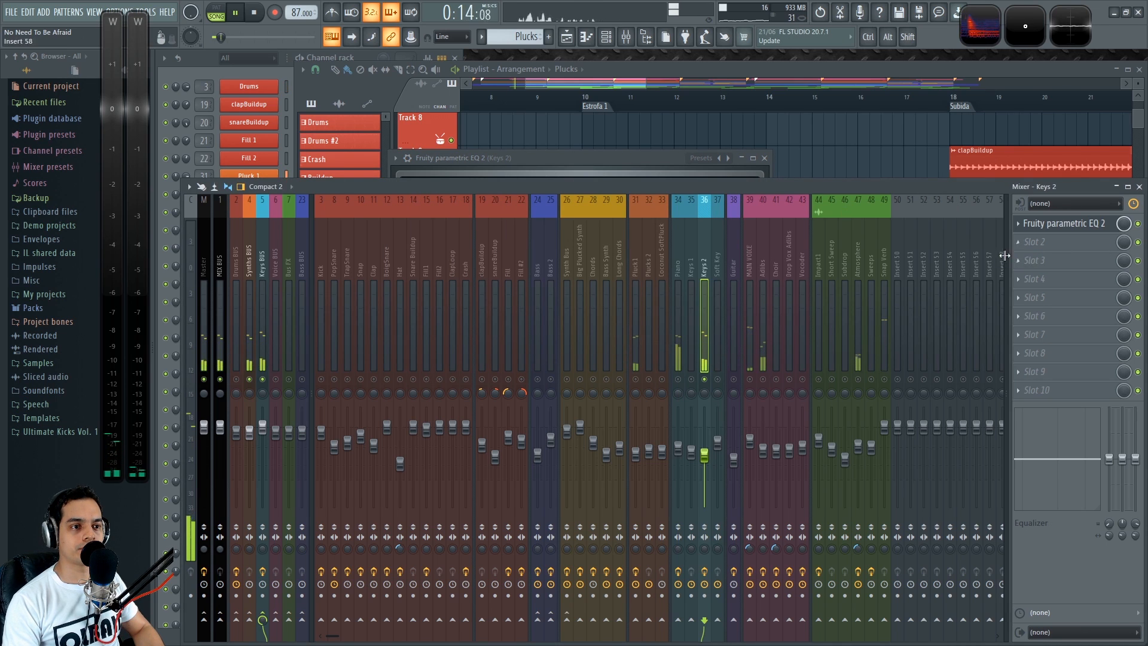
{"action": "key", "text": "space"}
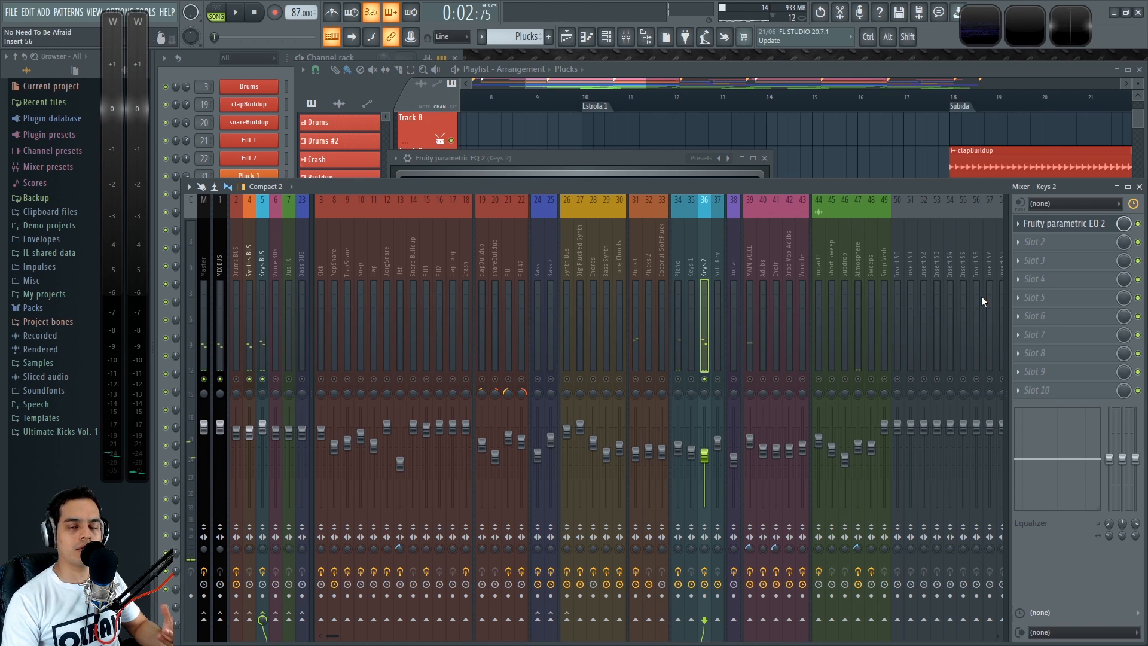
{"action": "left_click", "coordinate": [1026, 261]}
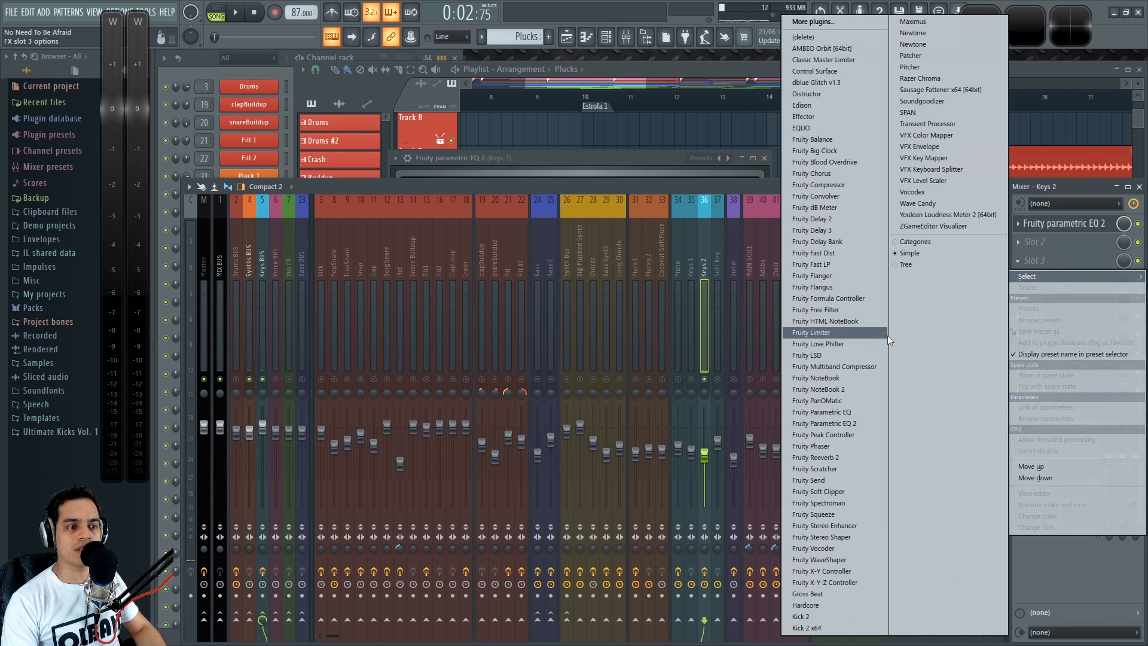
{"action": "key", "text": "Escape"}
{"action": "key", "text": "Escape"}
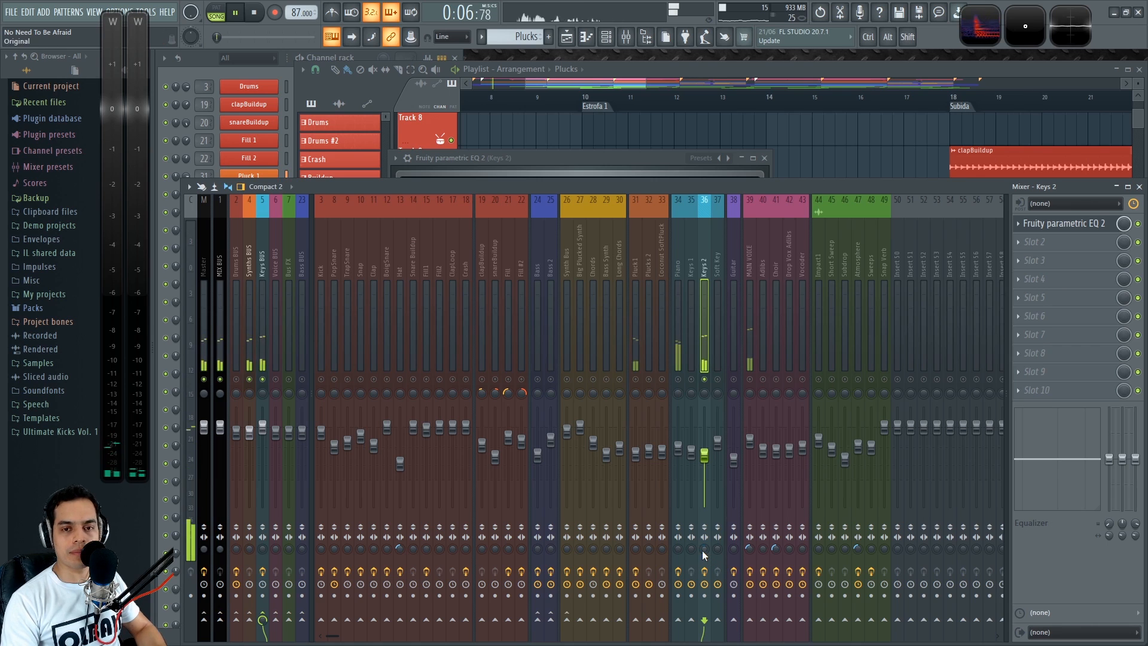
Try a different stereo separation on the Keys 2 track during playback, and restore the original setting
{"action": "scroll", "coordinate": [702, 551], "scroll_direction": "down", "scroll_amount": 2}
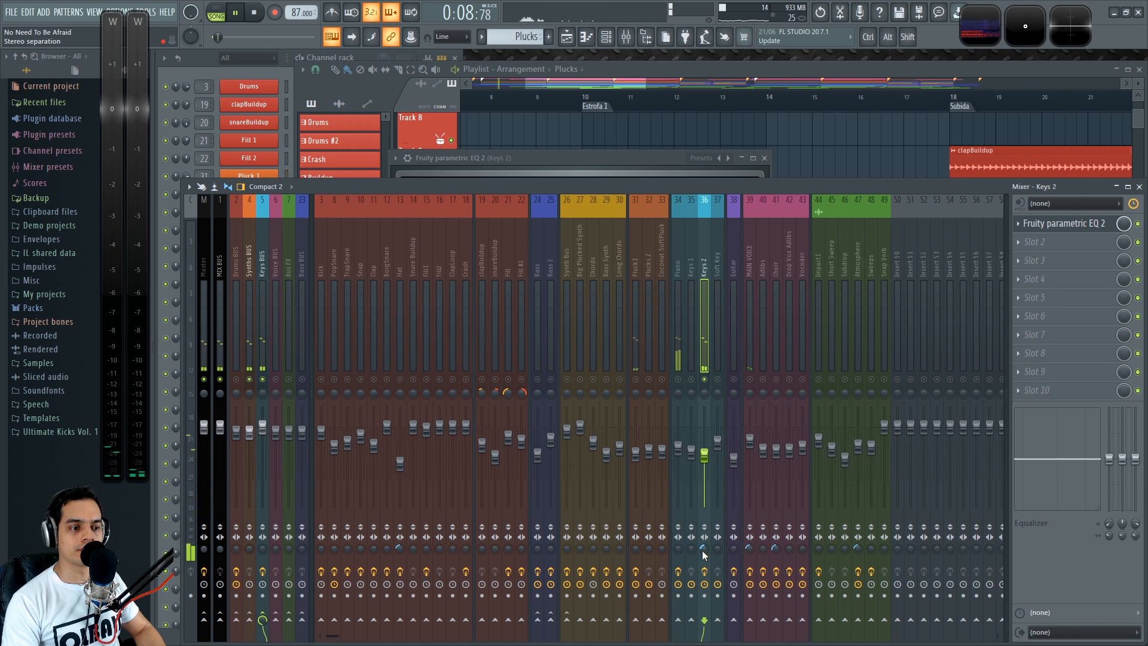
{"action": "scroll", "coordinate": [703, 551], "scroll_direction": "up", "scroll_amount": 2}
{"action": "key", "text": "space"}
Add Patcher to the Keys 2 track's third effect slot with the MID SIDE EQ preset and enlarge its window
{"action": "left_click", "coordinate": [1021, 264]}
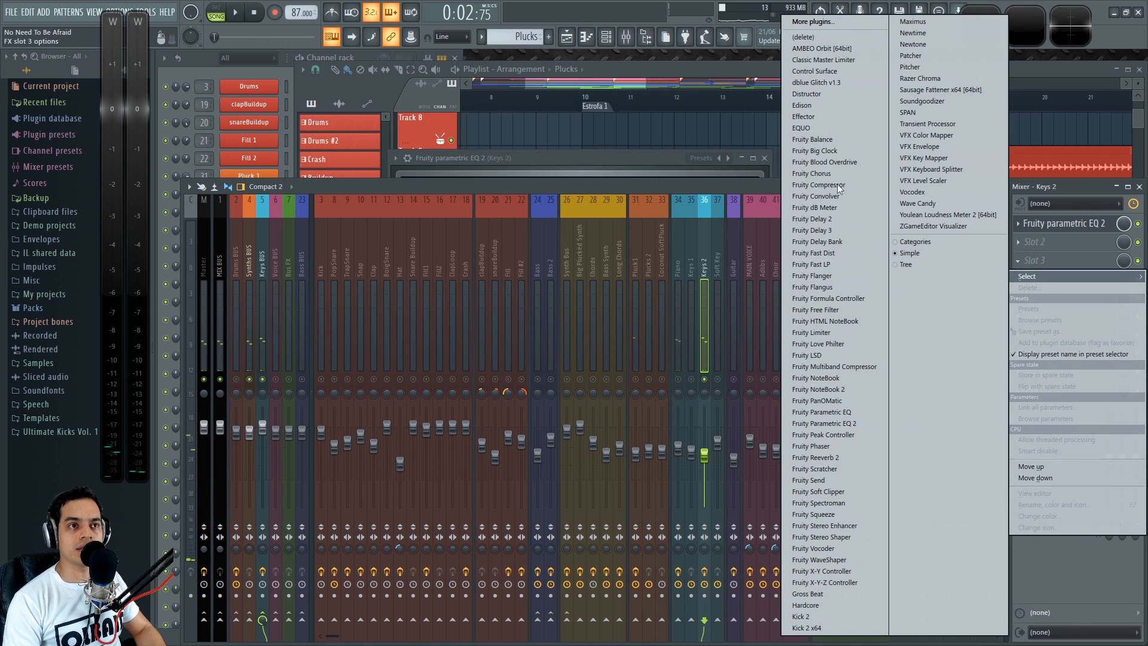
{"action": "left_click", "coordinate": [912, 55]}
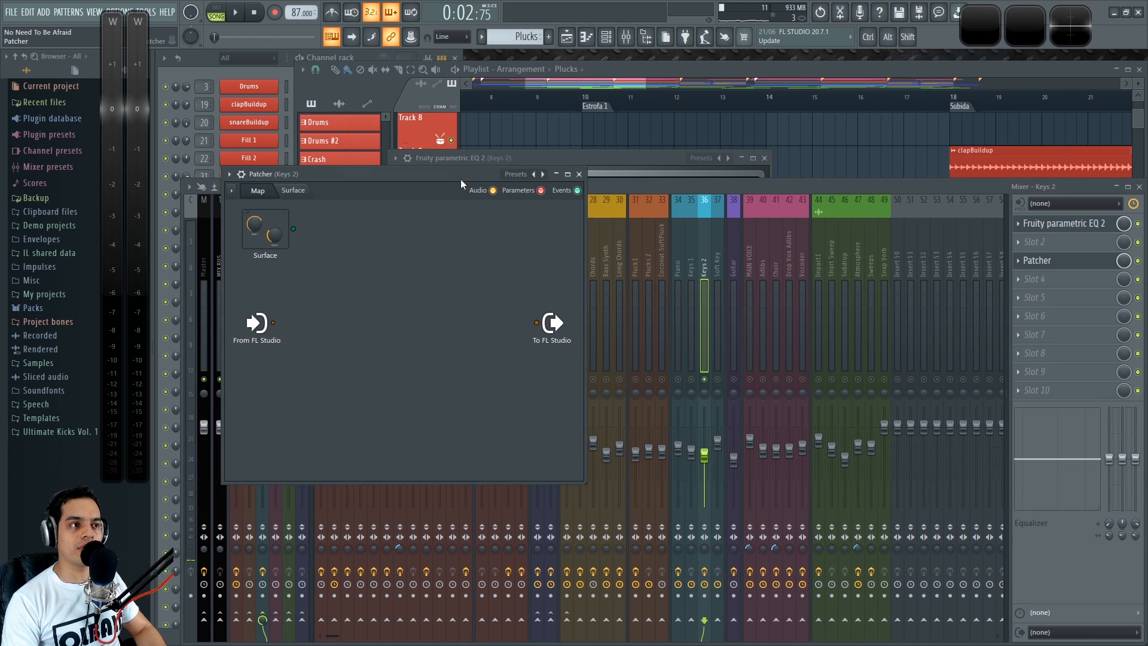
{"action": "left_click", "coordinate": [643, 189]}
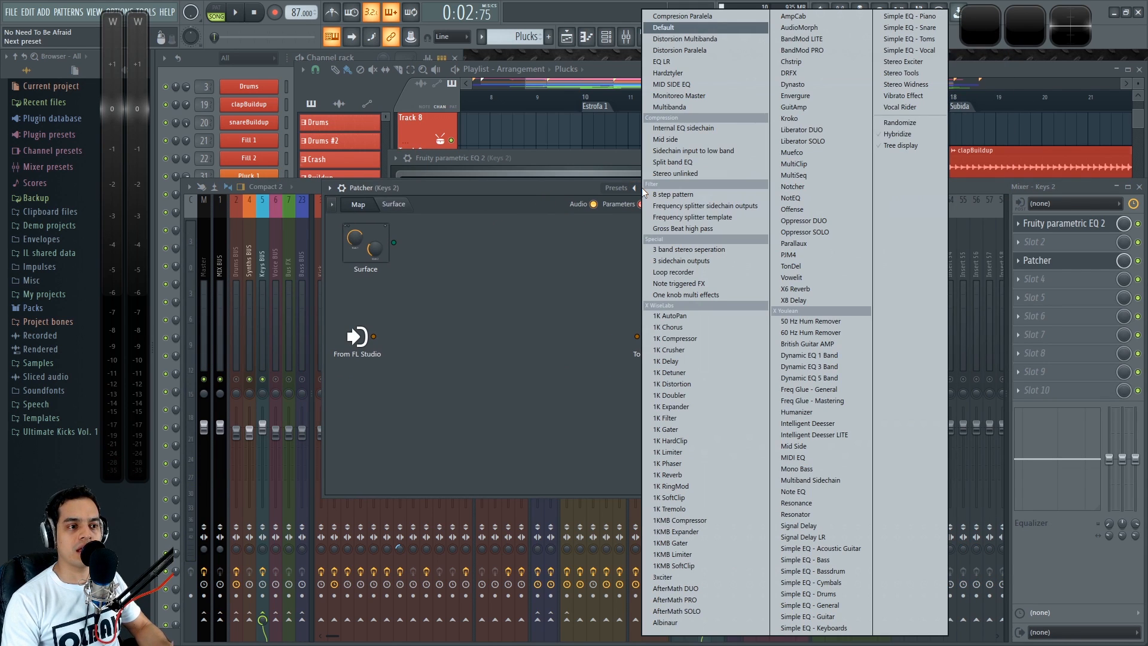
{"action": "left_click", "coordinate": [694, 86]}
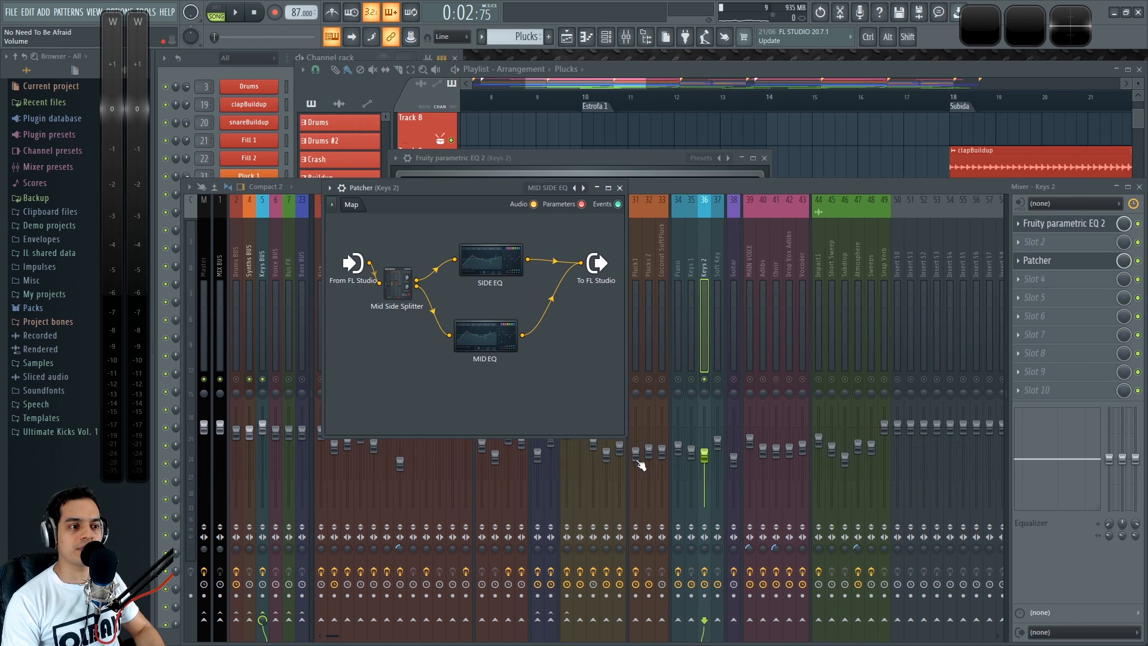
{"action": "left_click_drag", "start_coordinate": [622, 436], "coordinate": [815, 487]}
Boost the SIDE EQ's upper mids and its highs, by about 6.6 dB near 11 kHz, during playback
{"action": "key", "text": "space"}
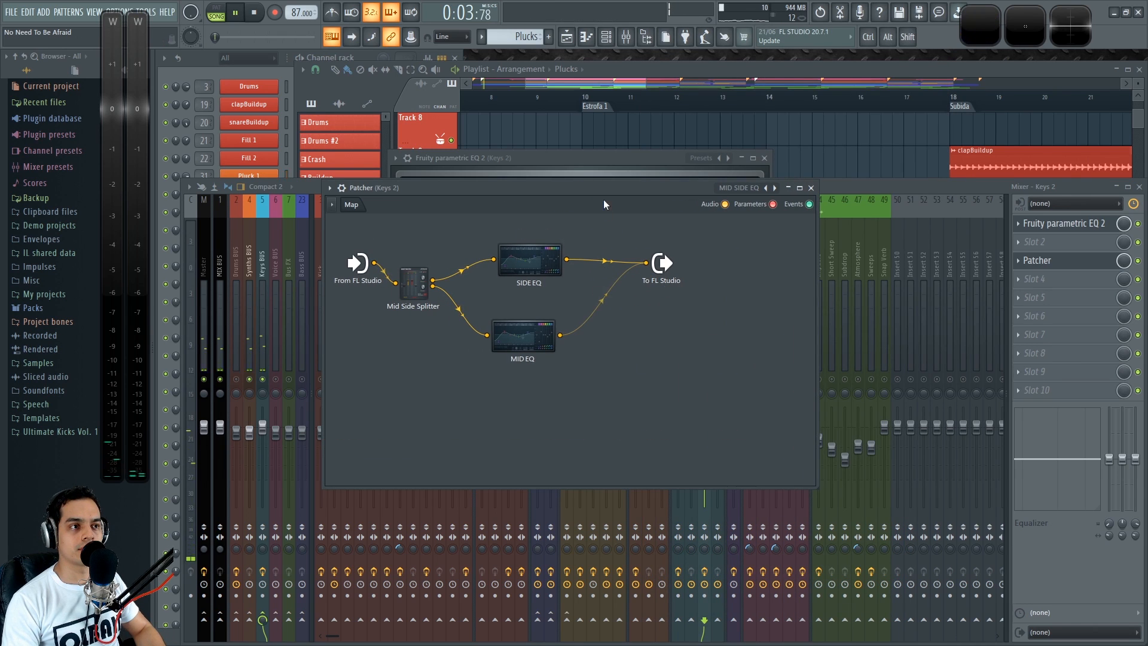
{"action": "double_click", "coordinate": [529, 263]}
{"action": "left_click_drag", "start_coordinate": [545, 323], "coordinate": [631, 317]}
{"action": "key", "text": "Escape"}
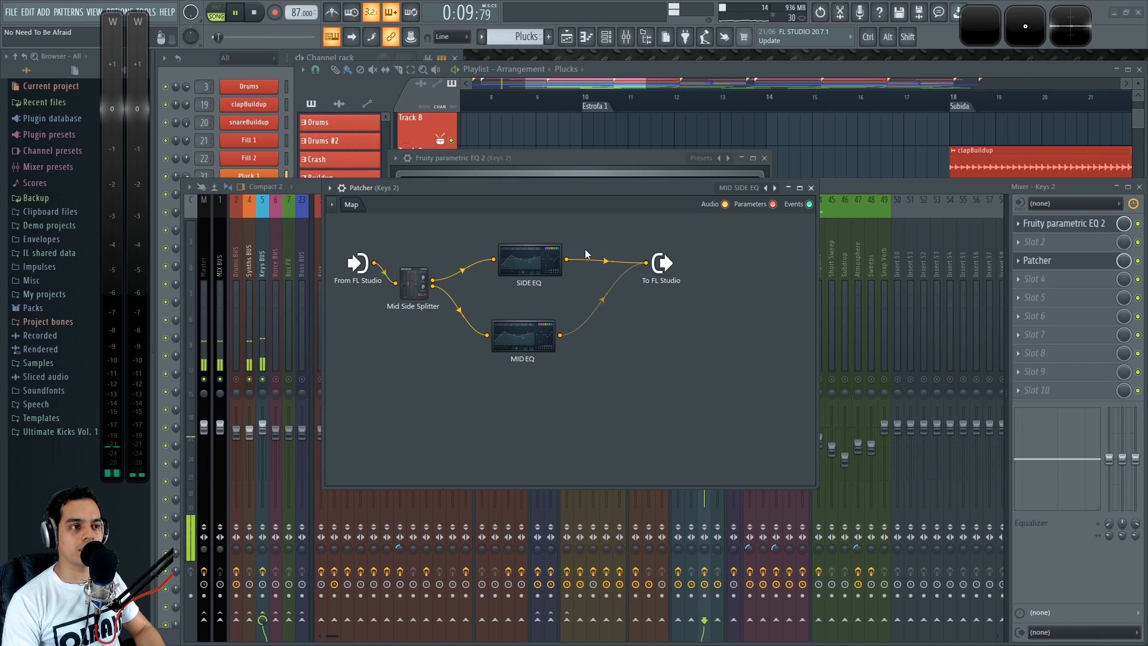
{"action": "double_click", "coordinate": [535, 267]}
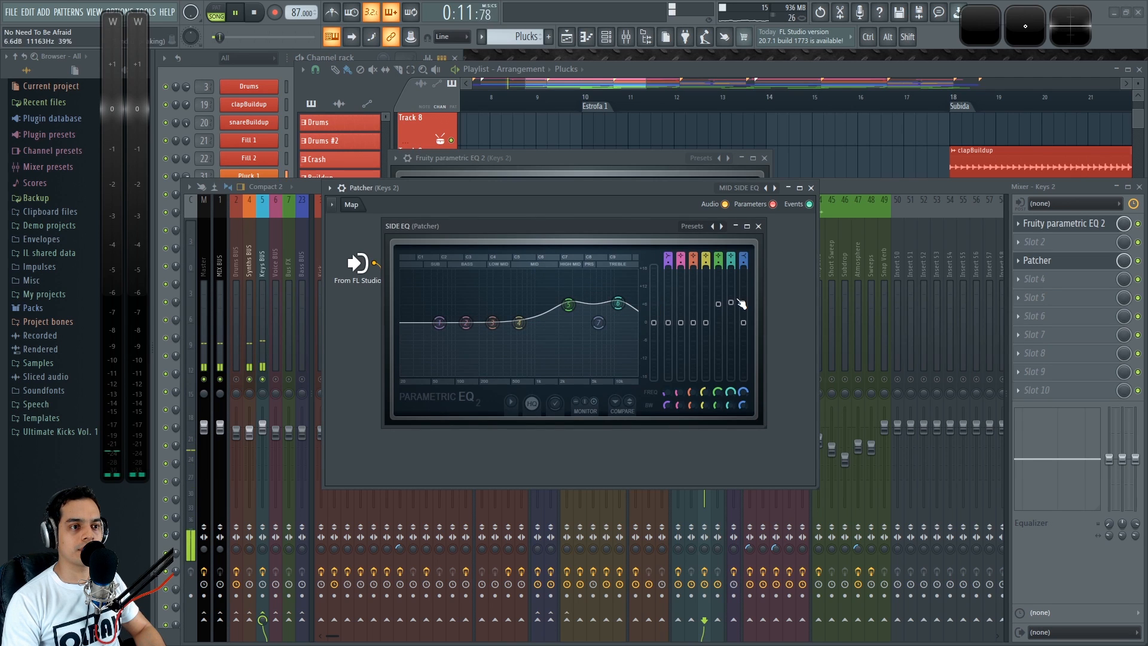
{"action": "left_click", "coordinate": [758, 227]}
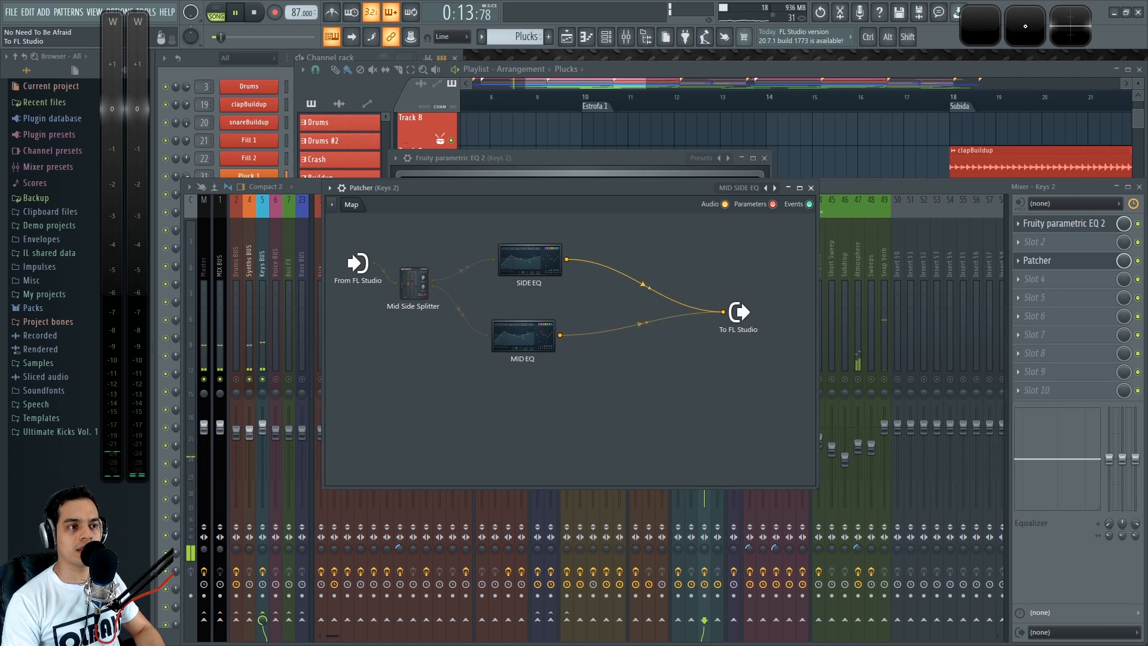
Add Fruity Blood Overdrive to the Patcher map and route it between the SIDE EQ and the FL Studio output
{"action": "left_click_drag", "start_coordinate": [739, 311], "coordinate": [757, 297]}
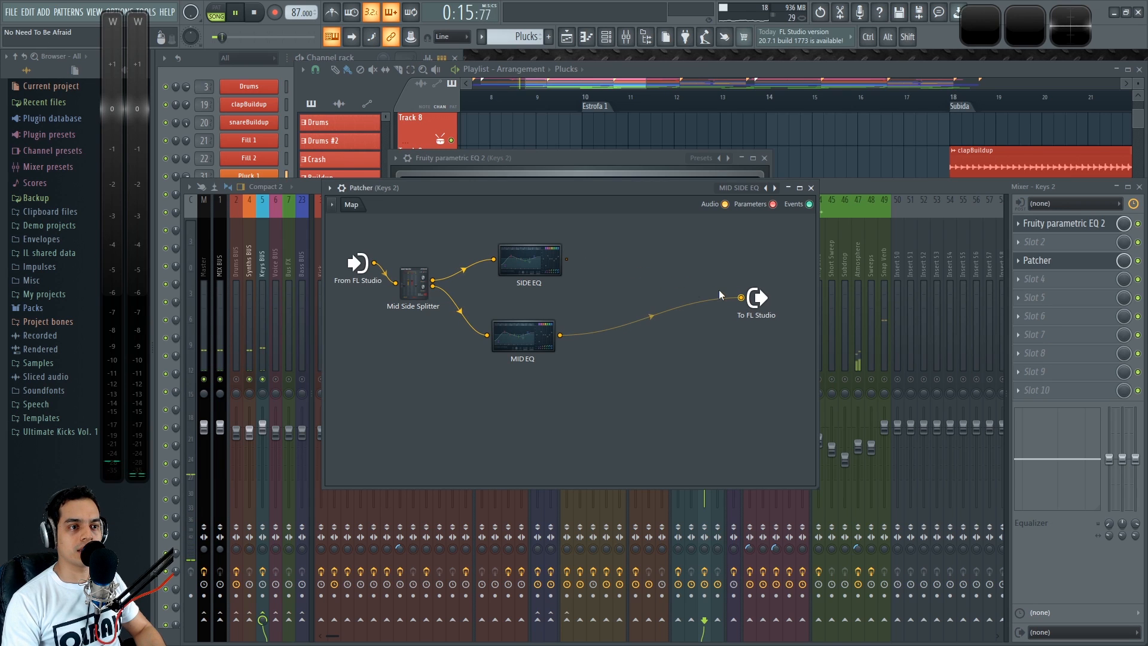
{"action": "right_click", "coordinate": [620, 268]}
{"action": "mouse_move", "coordinate": [698, 303]}
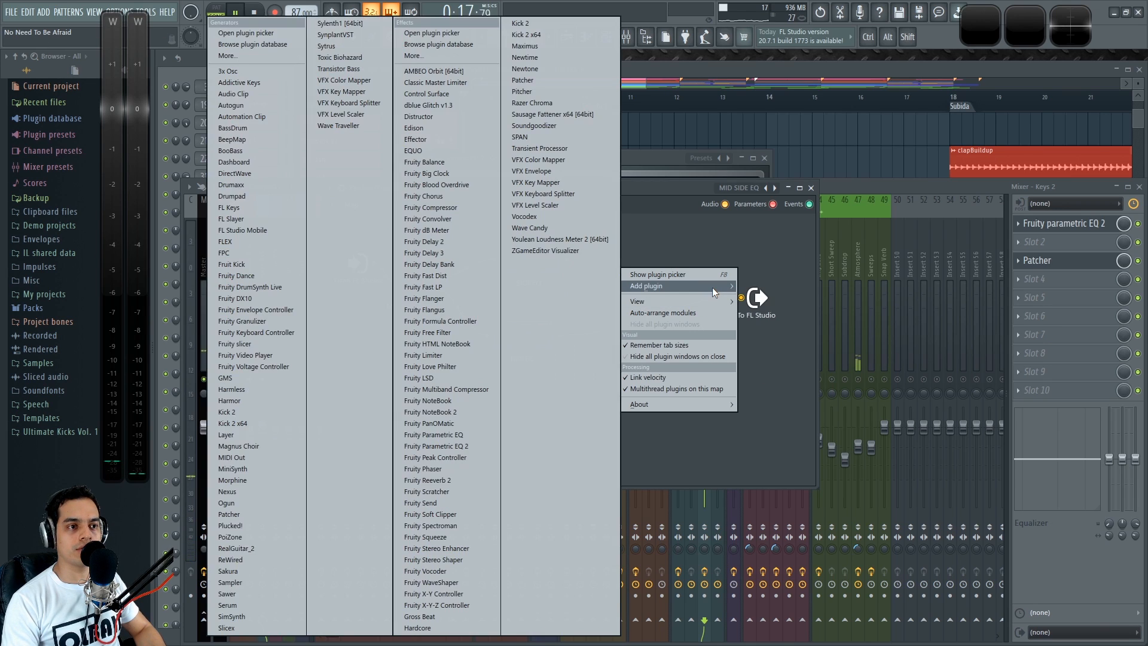
{"action": "left_click", "coordinate": [429, 185]}
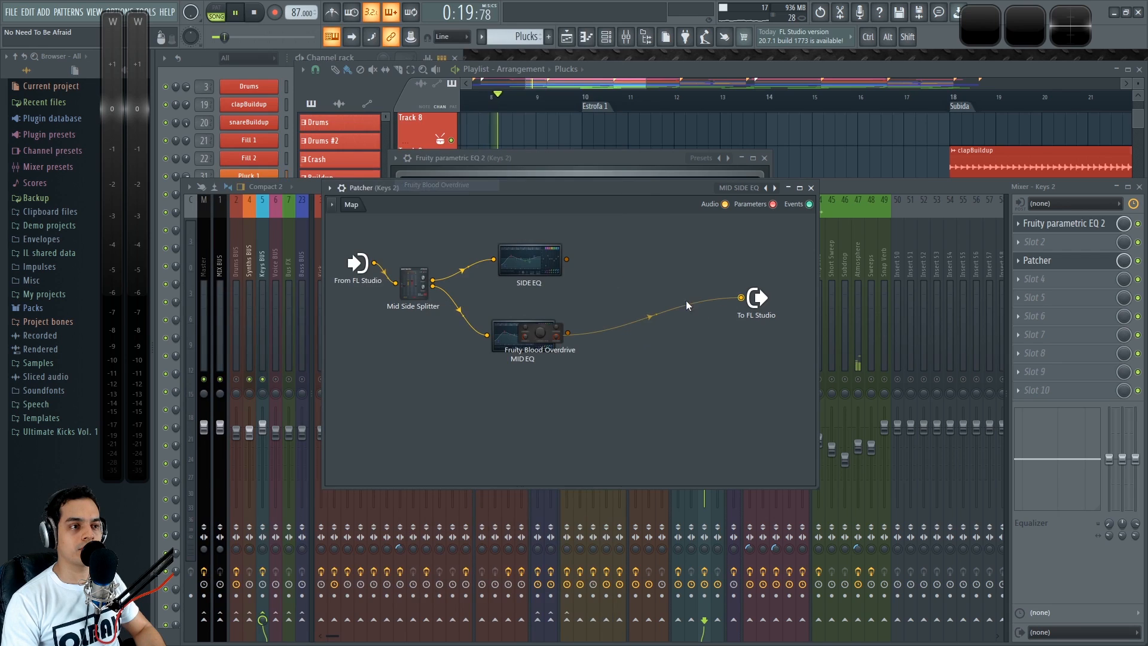
{"action": "left_click_drag", "start_coordinate": [540, 338], "coordinate": [742, 297]}
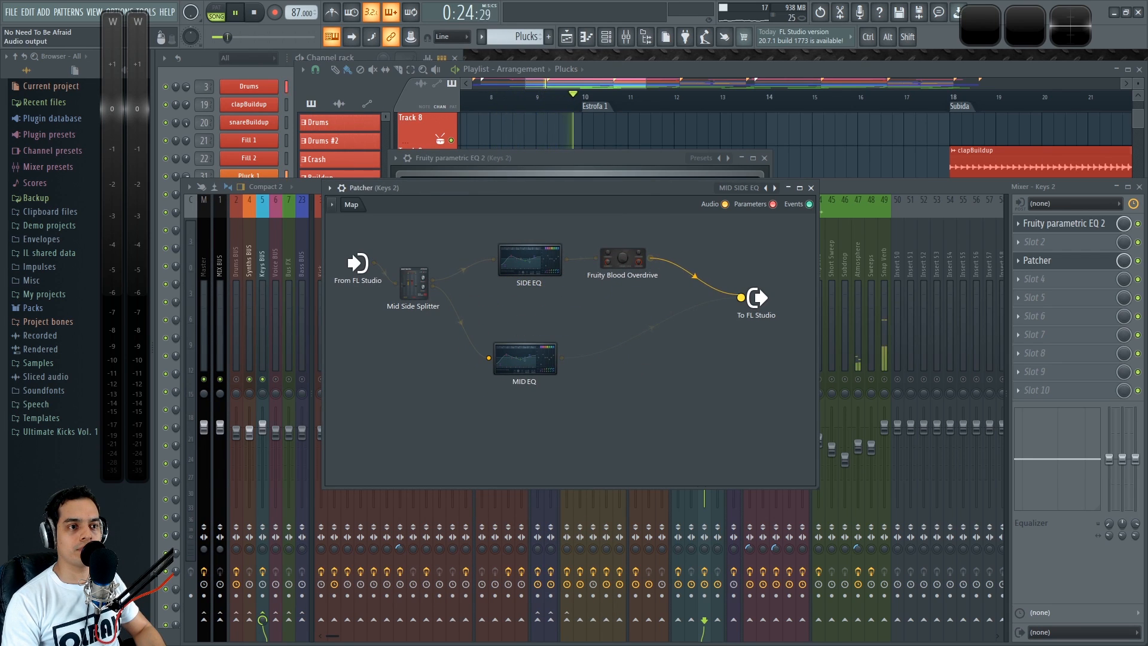
Raise the Fruity Blood Overdrive's pre band, color and pre-amp, and lower its post gain to about -0.42 during playback
{"action": "left_click", "coordinate": [632, 268]}
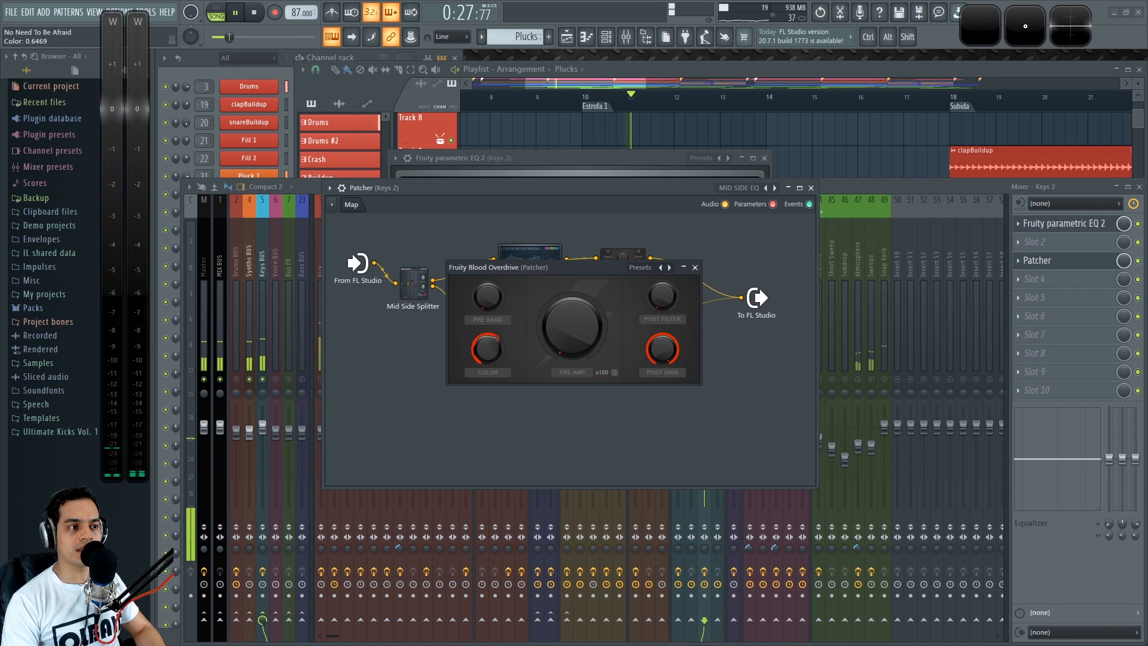
{"action": "left_click_drag", "start_coordinate": [599, 338], "coordinate": [599, 314]}
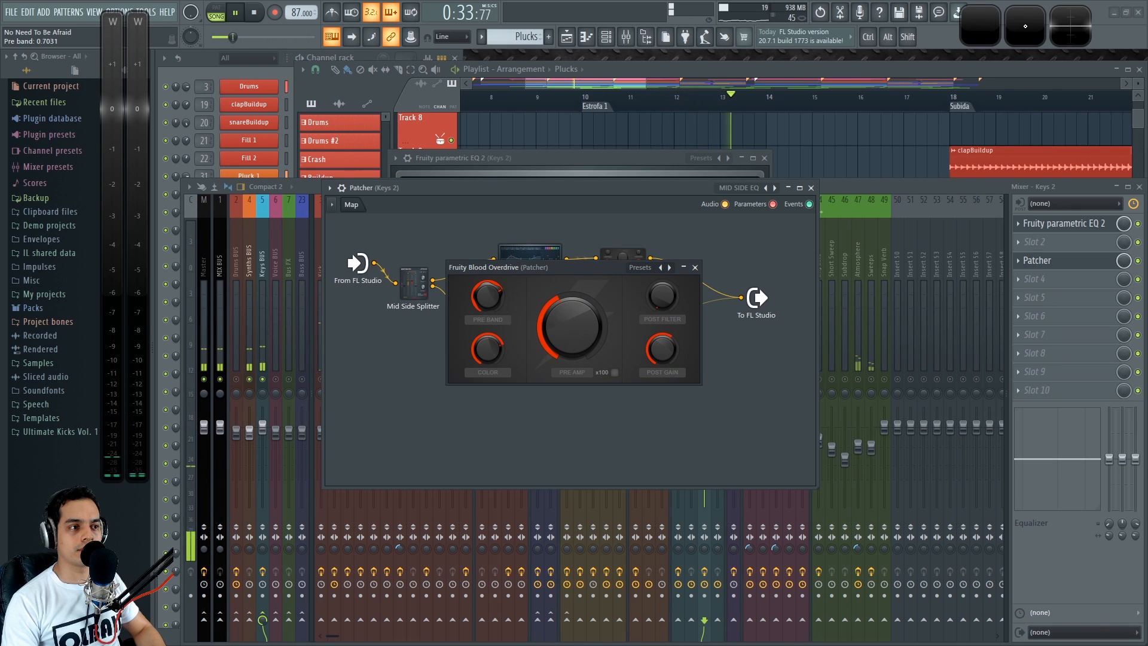
{"action": "left_click_drag", "start_coordinate": [546, 337], "coordinate": [546, 323]}
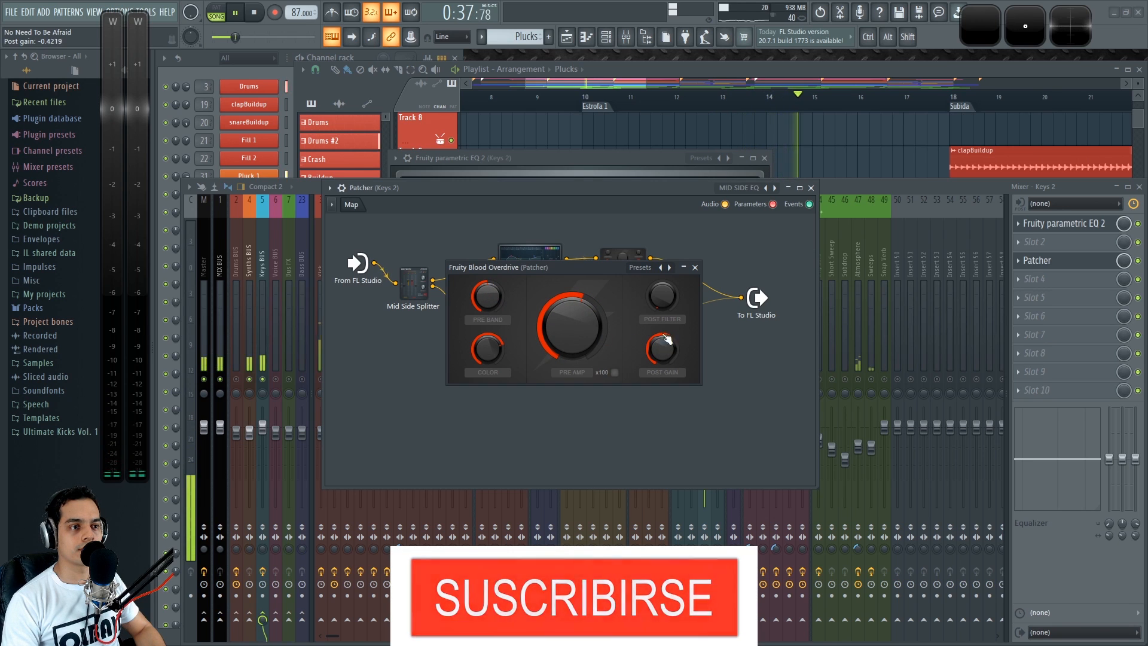
{"action": "left_click", "coordinate": [695, 268]}
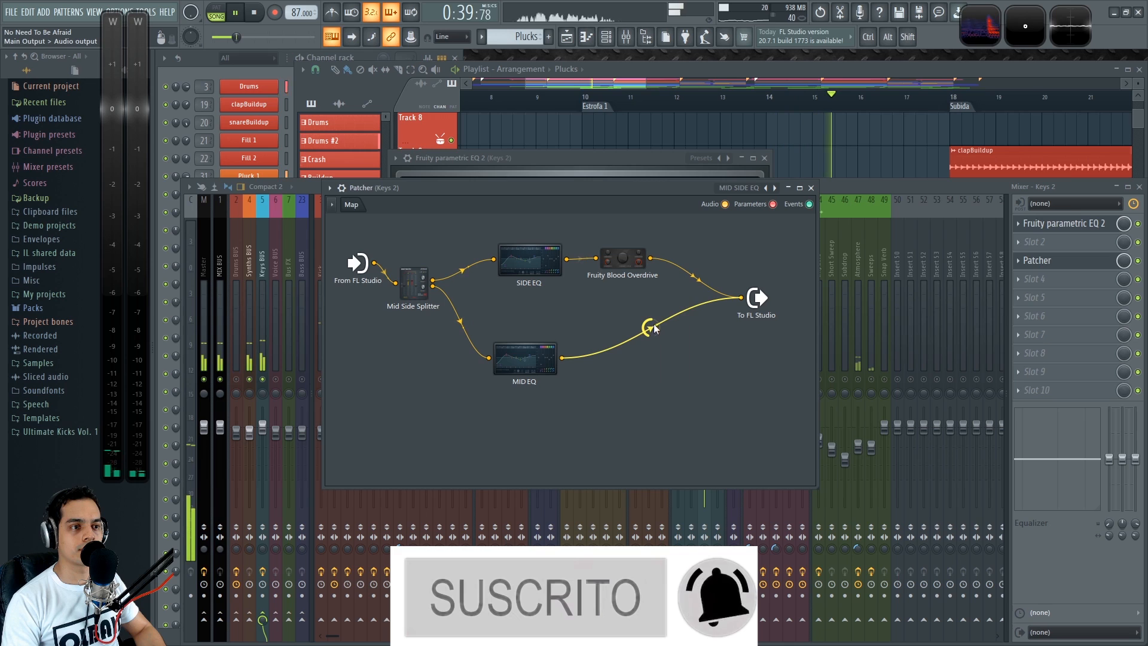
Connect the SIDE EQ directly to the output alongside the overdrive path, and compare both by alternately muting their links
{"action": "left_click_drag", "start_coordinate": [623, 259], "coordinate": [633, 236]}
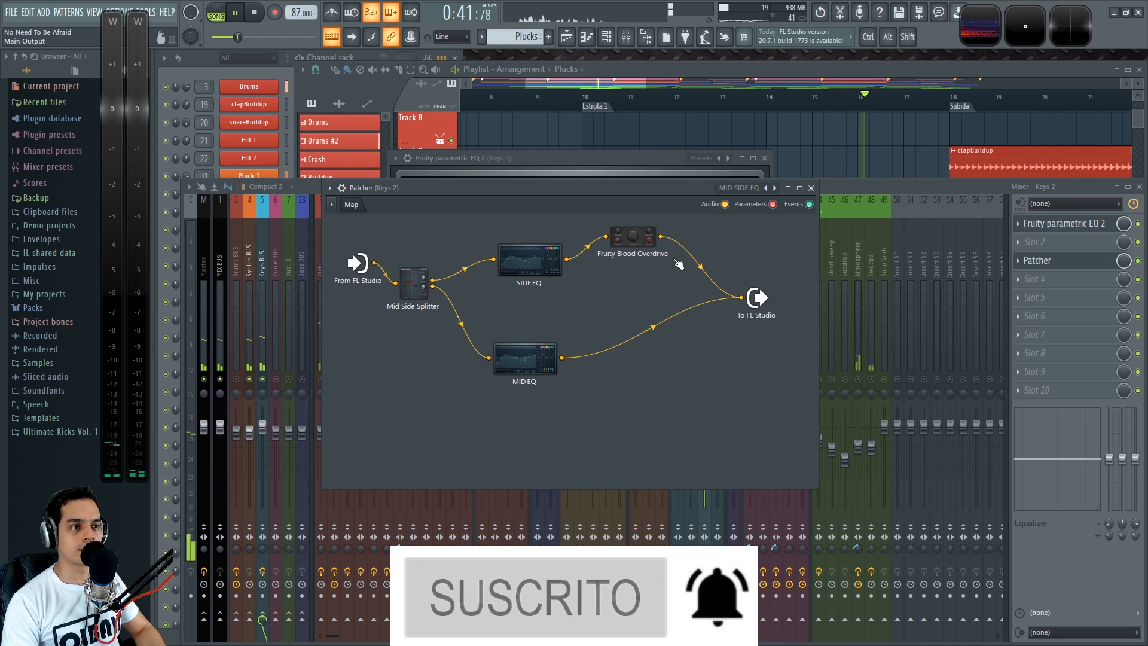
{"action": "left_click_drag", "start_coordinate": [566, 259], "coordinate": [742, 298]}
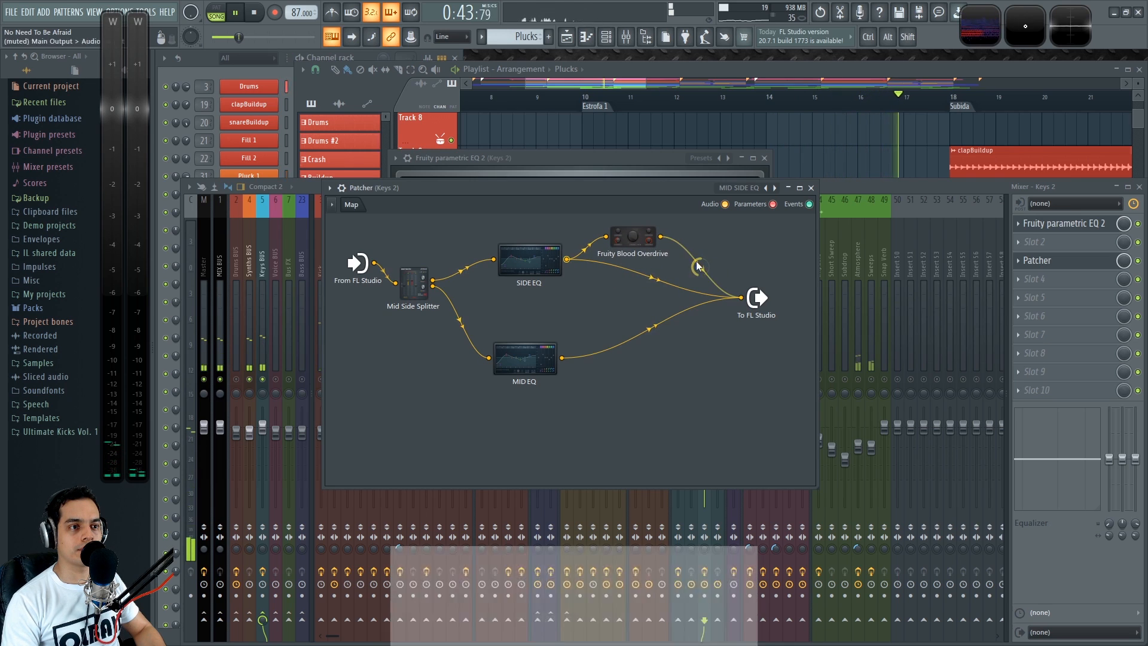
{"action": "key", "text": "space"}
{"action": "key", "text": "space"}
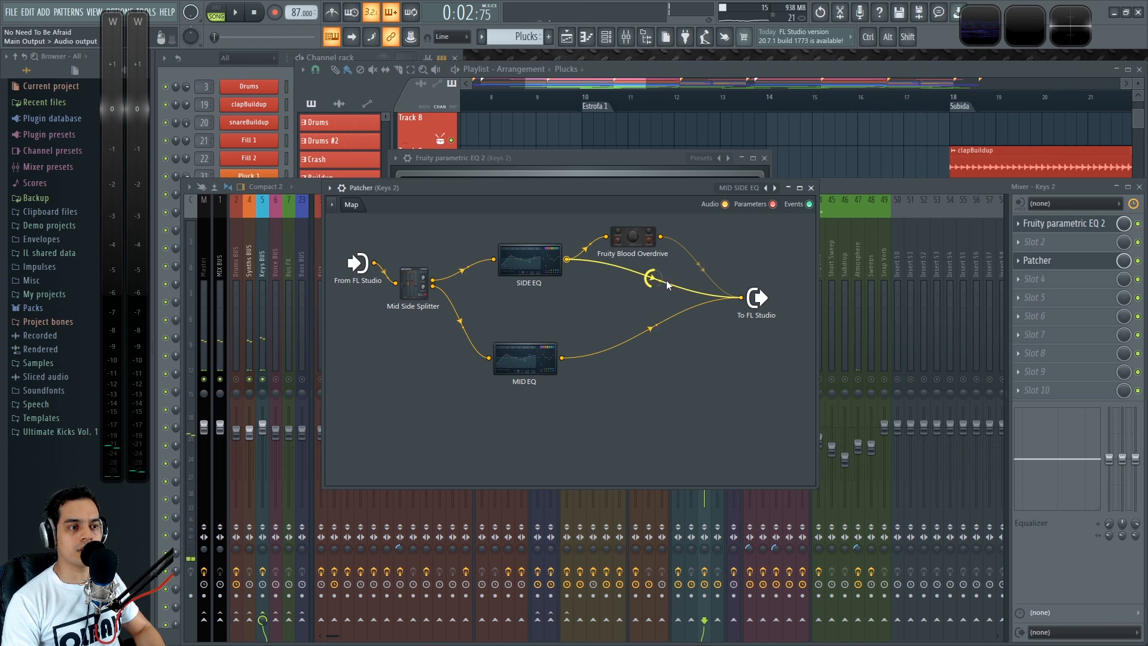
{"action": "key", "text": "space"}
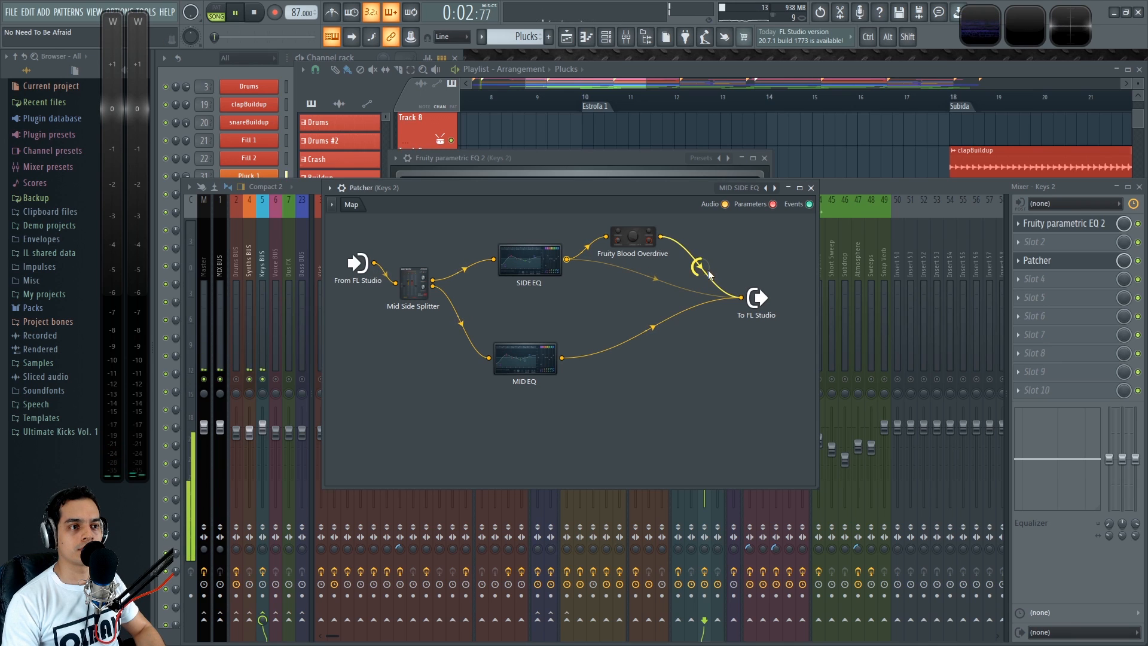
{"action": "key", "text": "space"}
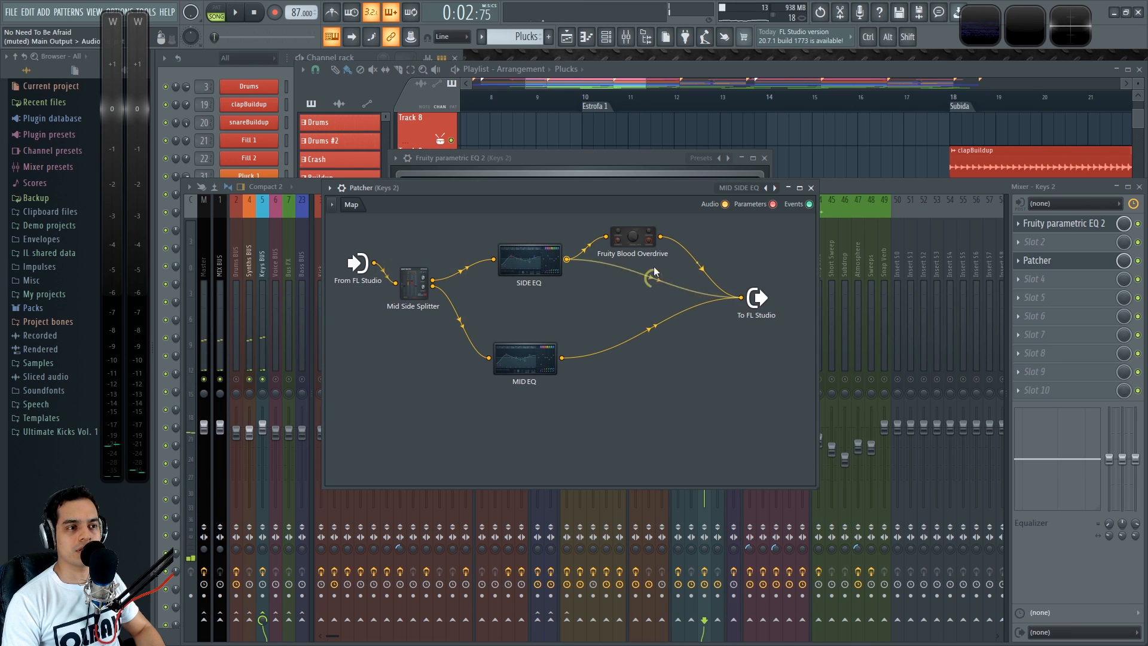
Shift the Fruity Blood Overdrive module aside, review its settings, and compare the direct and distorted side paths again, leaving the distorted one active
{"action": "left_click_drag", "start_coordinate": [633, 237], "coordinate": [657, 244]}
{"action": "double_click", "coordinate": [658, 244]}
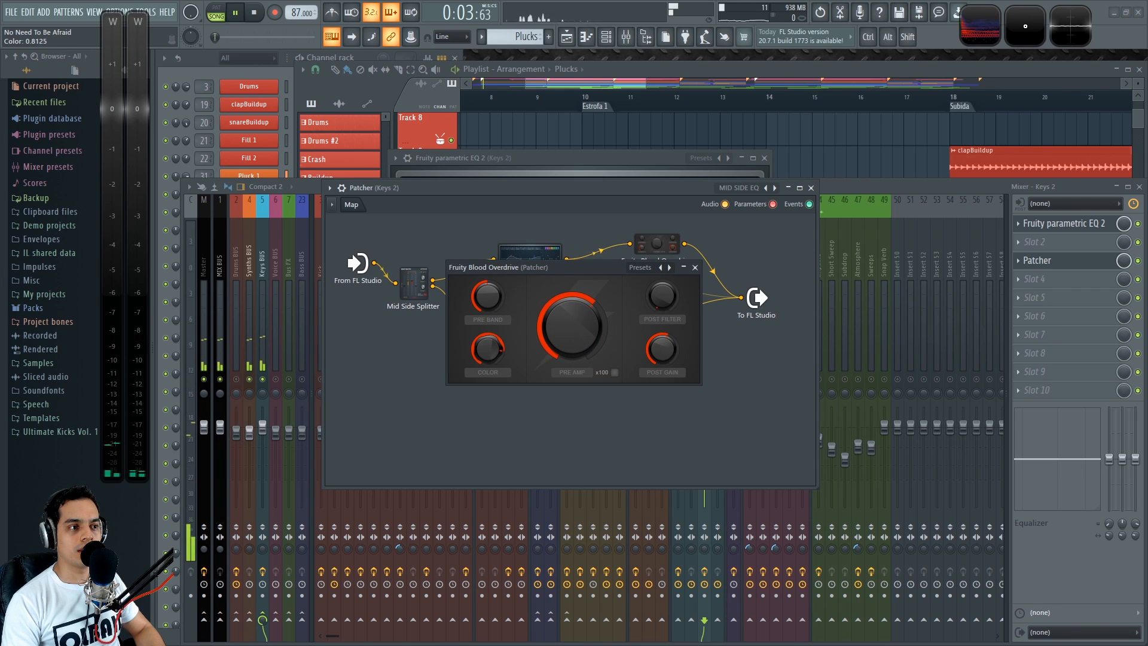
{"action": "left_click", "coordinate": [695, 268]}
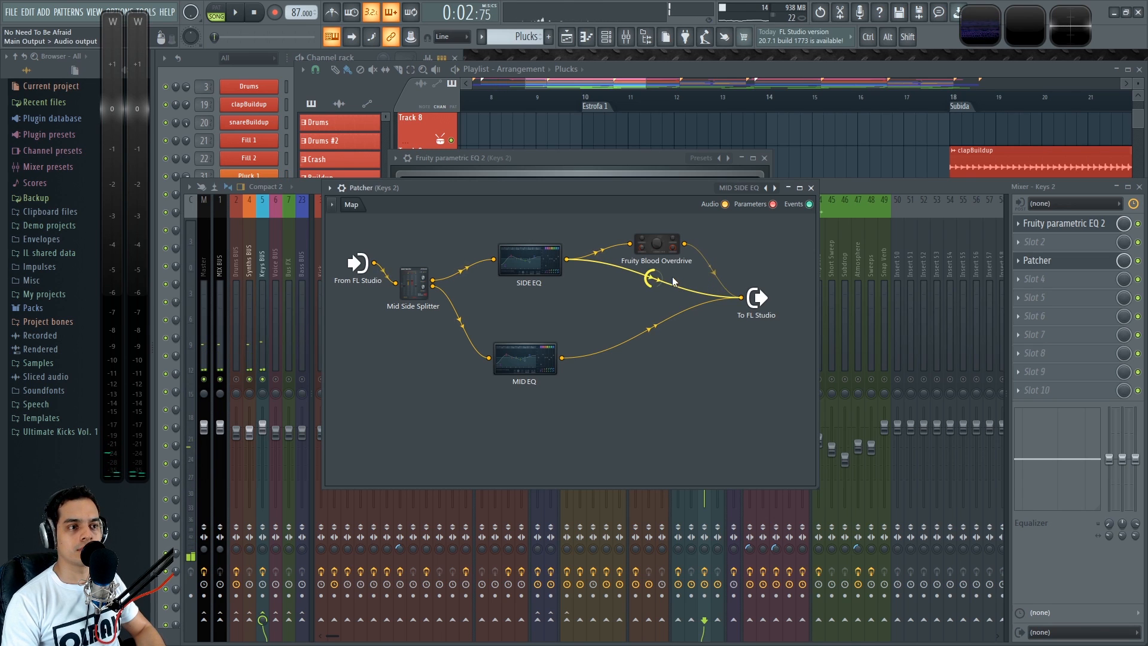
{"action": "key", "text": "space"}
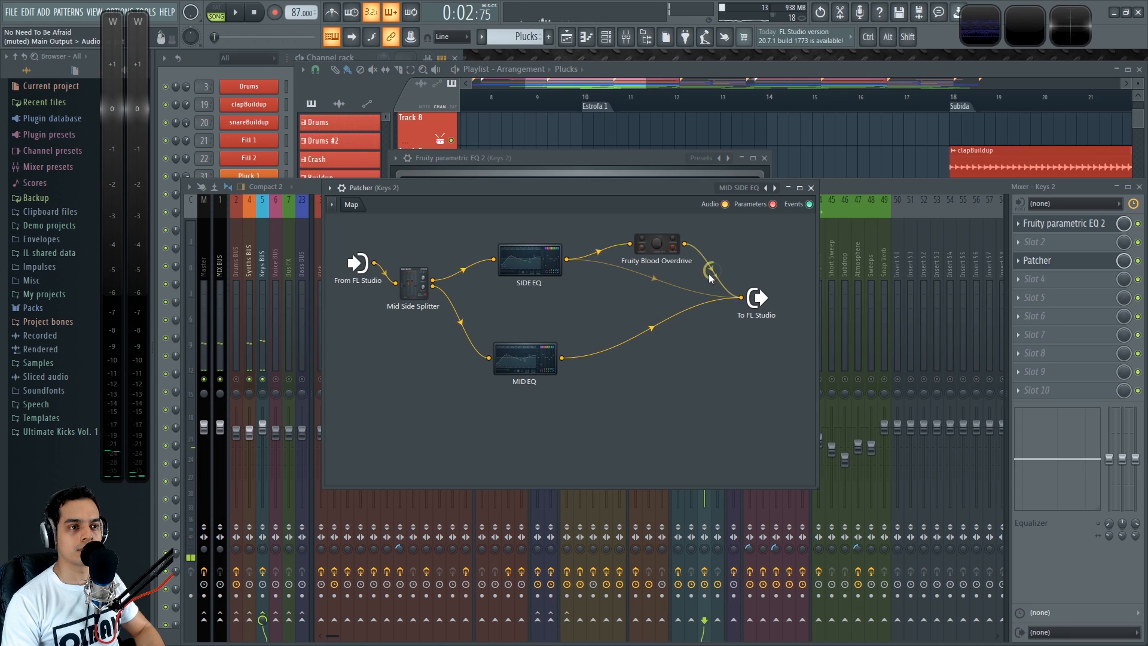
{"action": "key", "text": "space"}
{"action": "key", "text": "space"}
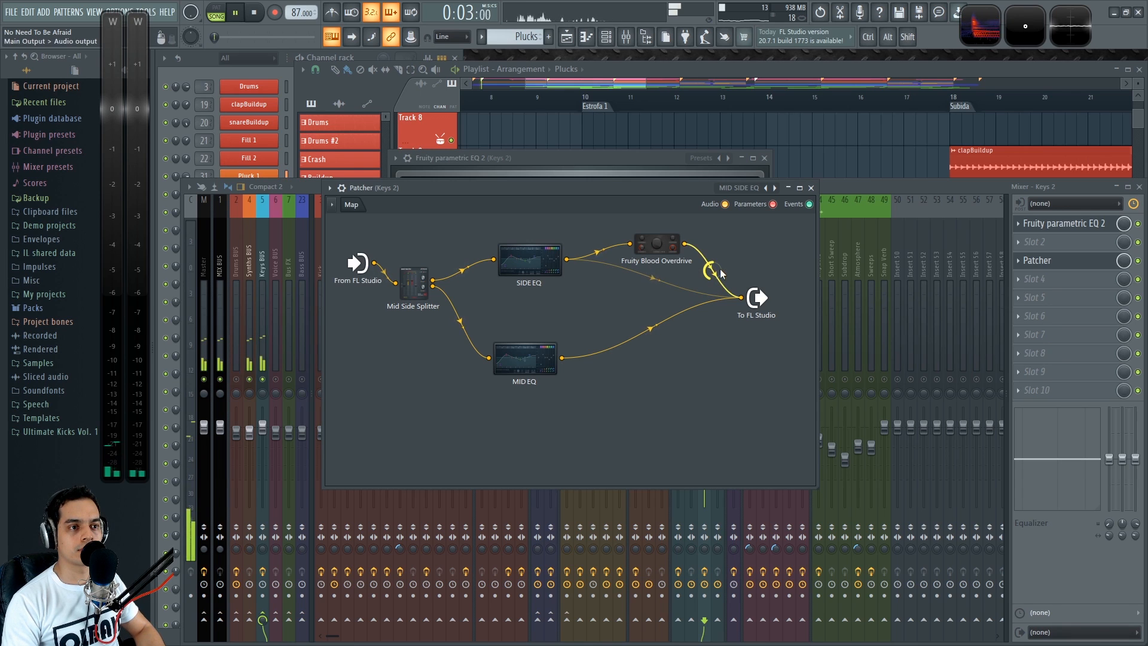
Cut the SIDE EQ's lows and lower mids and boost its upper mids near 2.4 kHz during playback
{"action": "left_click", "coordinate": [530, 260]}
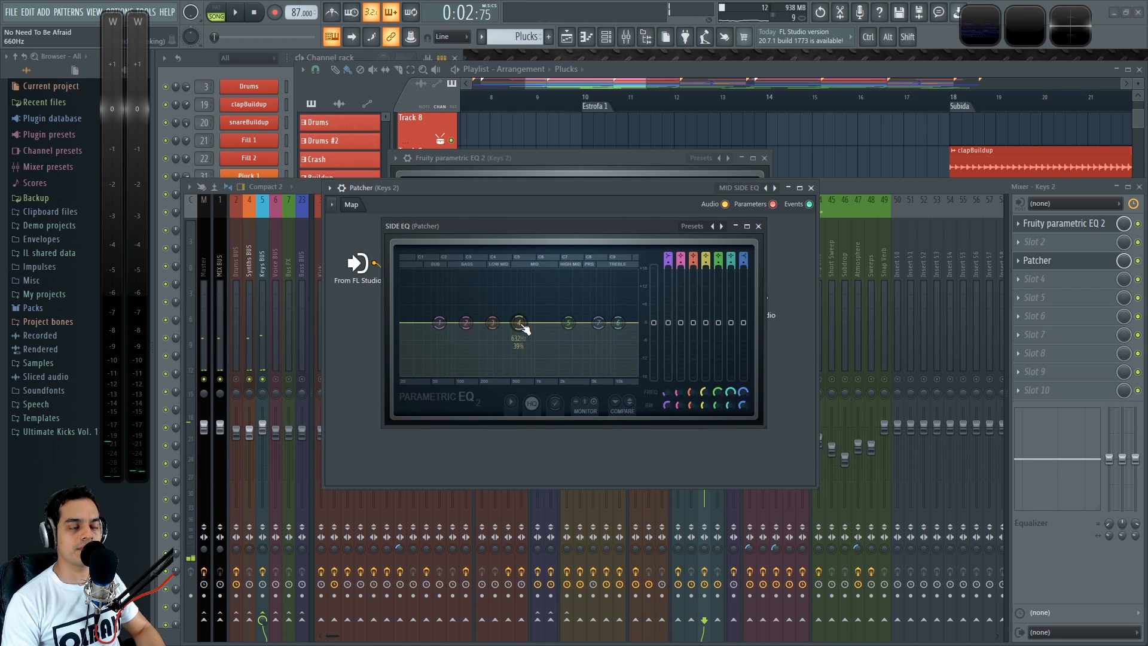
{"action": "key", "text": "space"}
{"action": "left_click_drag", "start_coordinate": [525, 329], "coordinate": [442, 359]}
{"action": "mouse_move", "coordinate": [569, 323]}
{"action": "left_mouse_down"}
{"action": "mouse_move", "coordinate": [609, 307]}
{"action": "mouse_move", "coordinate": [573, 304]}
{"action": "mouse_move", "coordinate": [572, 293]}
{"action": "mouse_move", "coordinate": [594, 293]}
{"action": "mouse_move", "coordinate": [547, 299]}
{"action": "mouse_move", "coordinate": [564, 305]}
{"action": "left_mouse_up"}
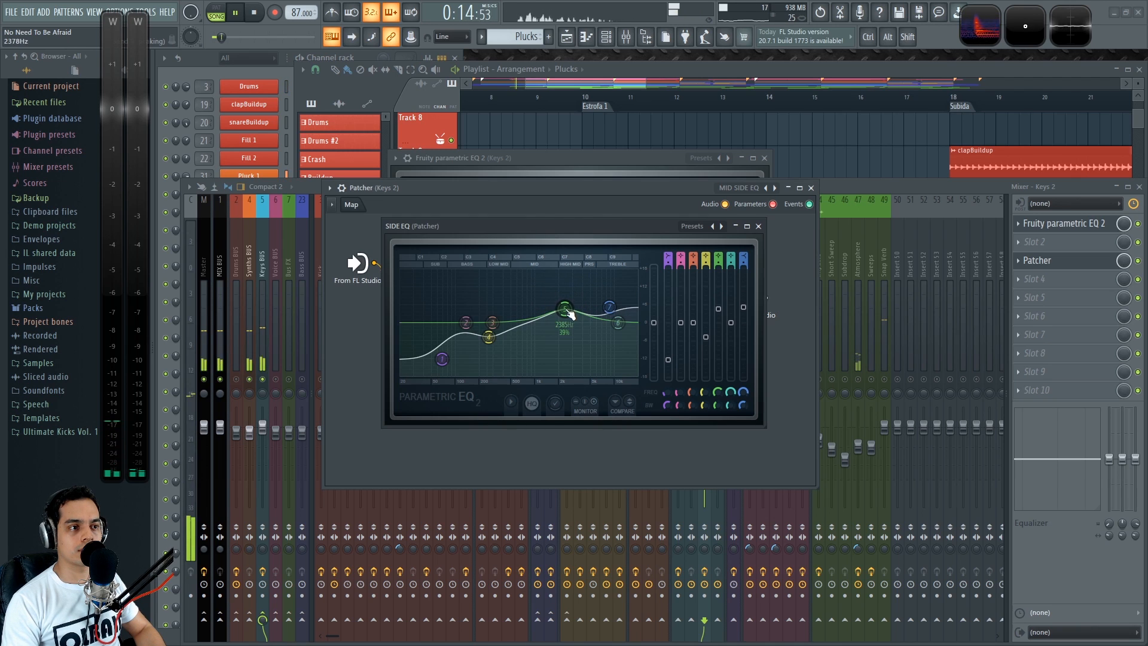
{"action": "left_click", "coordinate": [758, 226]}
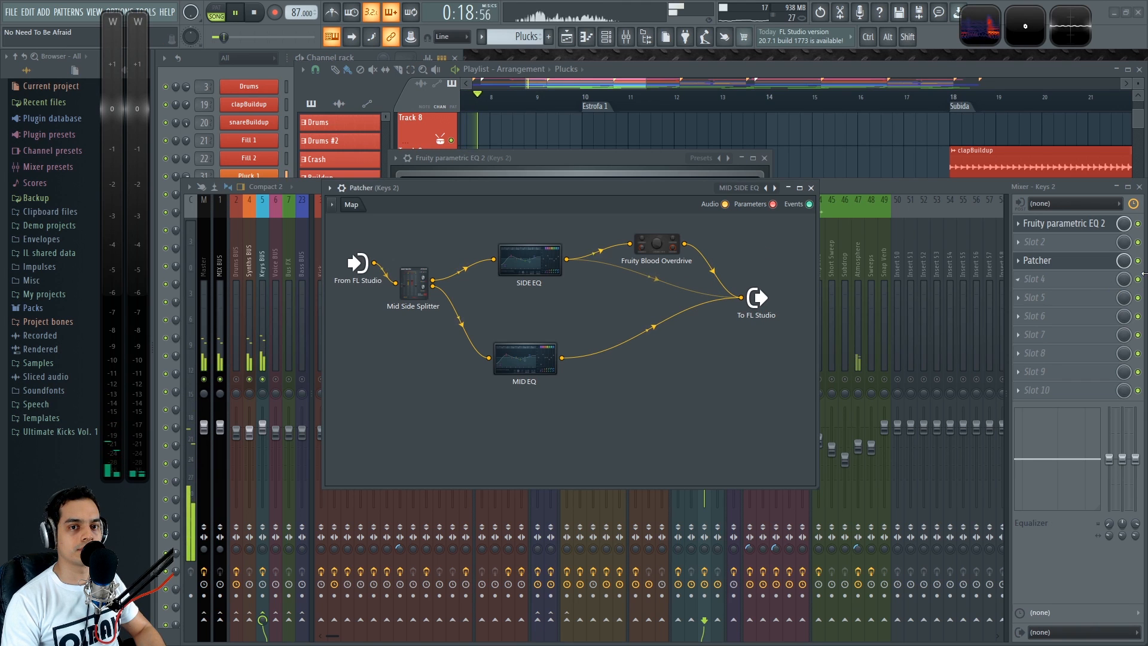
Close Patcher and audition the Pluck1 track soloed, followed by the Keys 2 track soloed
{"action": "key", "text": "Escape"}
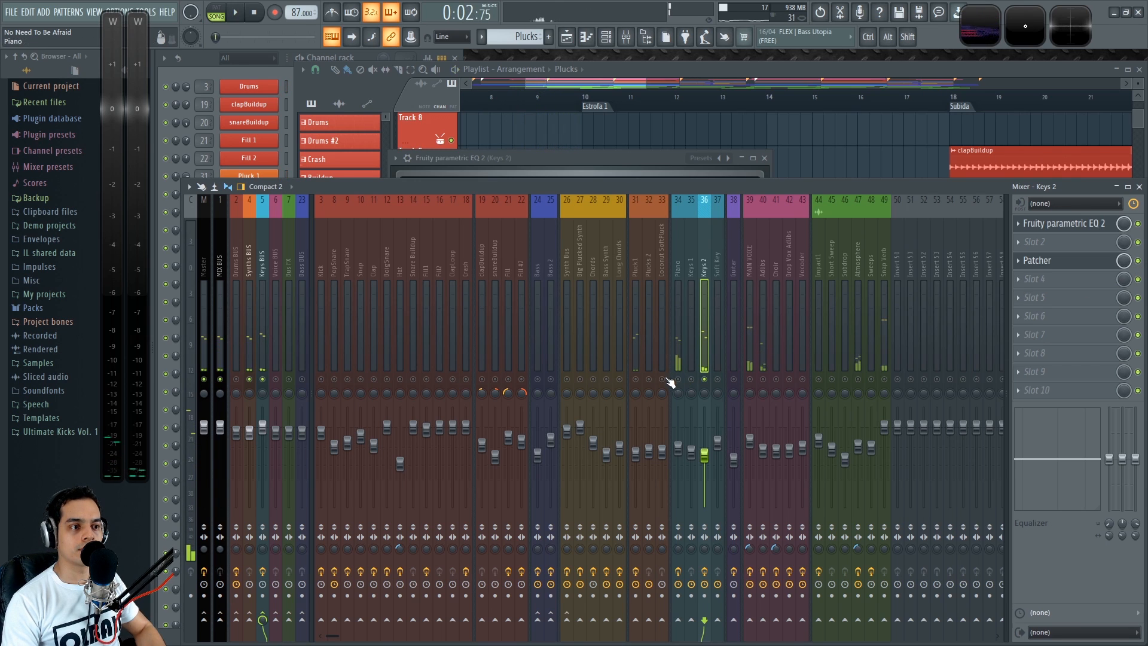
{"action": "left_click", "coordinate": [636, 383]}
{"action": "key", "text": "space"}
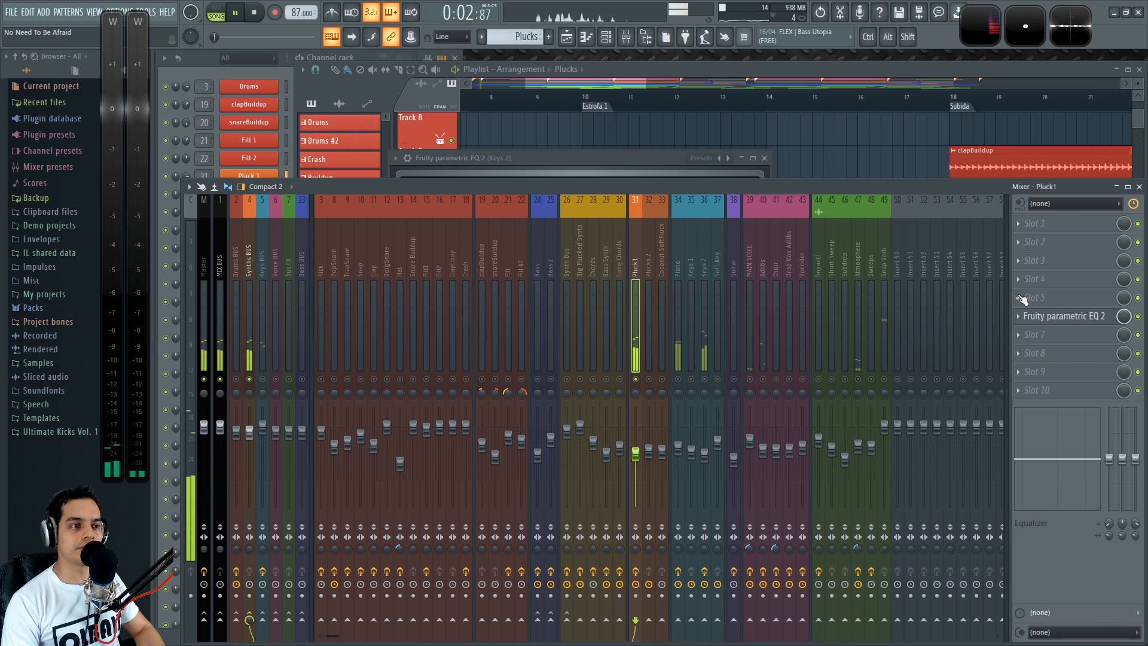
{"action": "left_click", "coordinate": [703, 366]}
{"action": "key", "text": "space"}
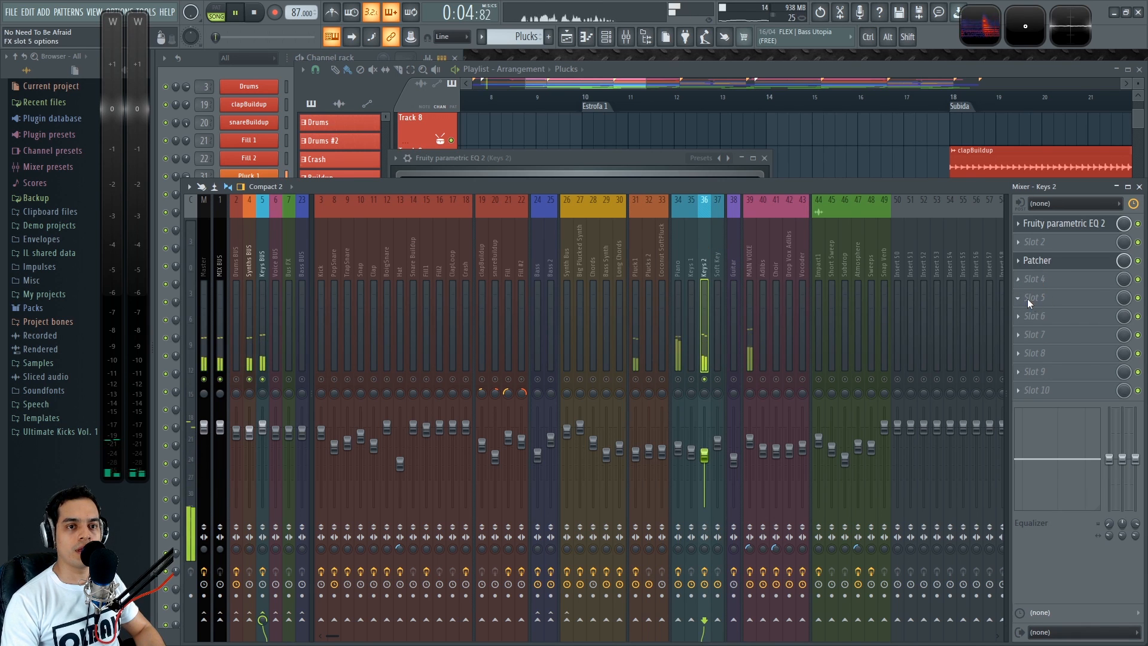
Add Fruity Limiter to the Keys 2 track's fifth effect slot and enlarge its window
{"action": "left_click", "coordinate": [1027, 299]}
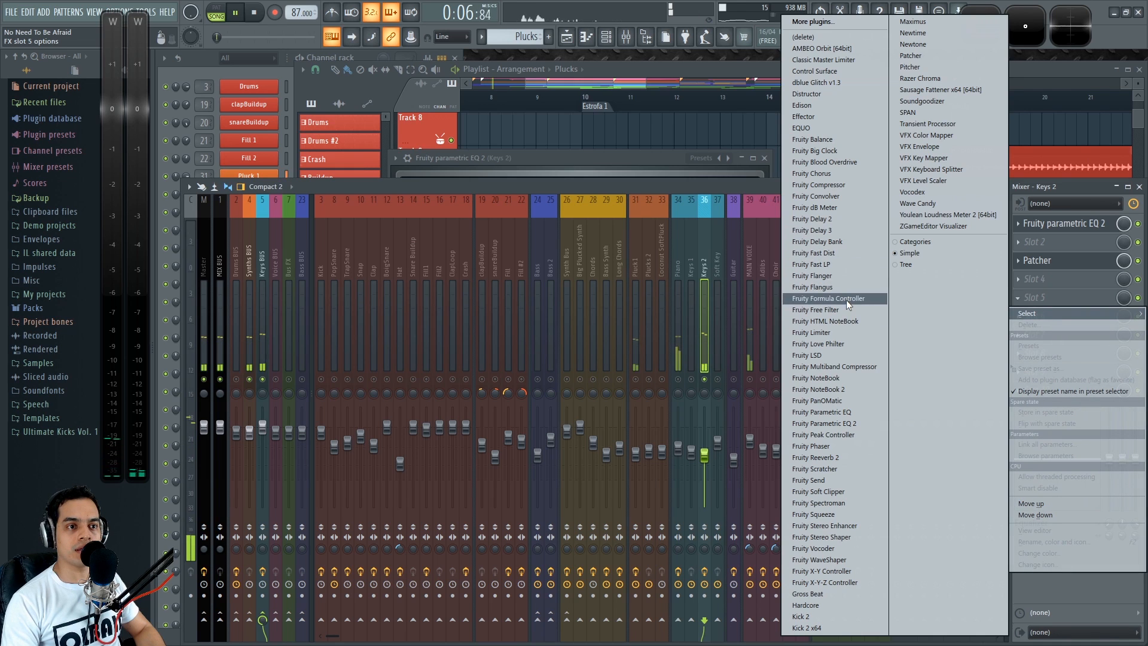
{"action": "left_click", "coordinate": [821, 333]}
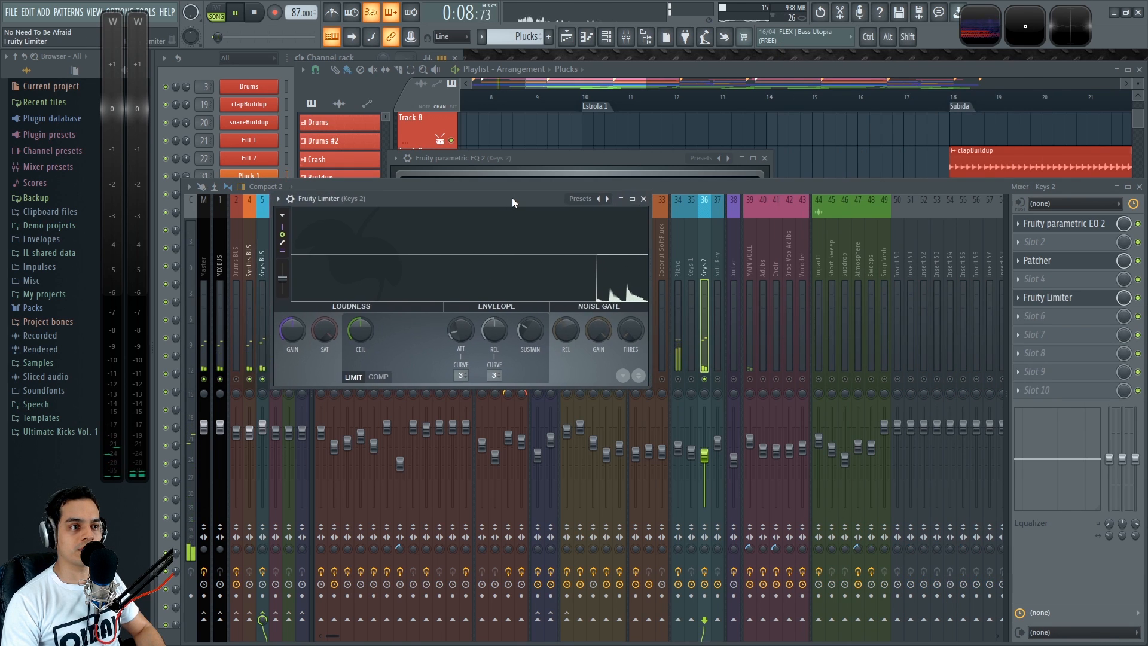
{"action": "left_click_drag", "start_coordinate": [665, 397], "coordinate": [827, 532]}
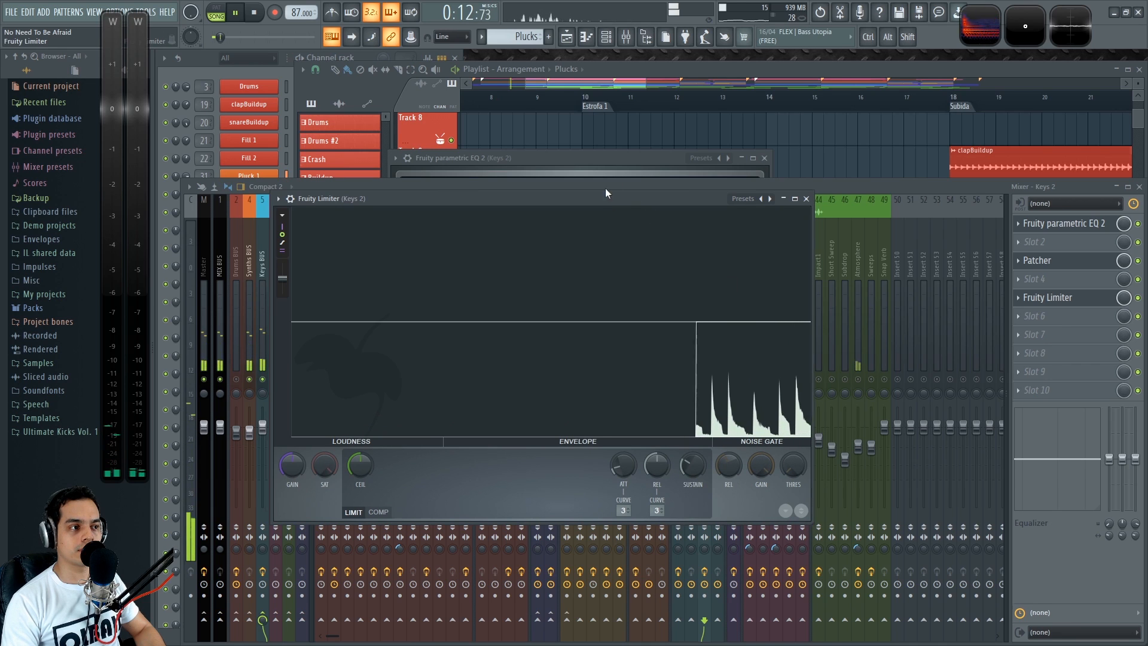
{"action": "left_click_drag", "start_coordinate": [608, 197], "coordinate": [586, 159]}
{"action": "left_click_drag", "start_coordinate": [788, 484], "coordinate": [874, 496]}
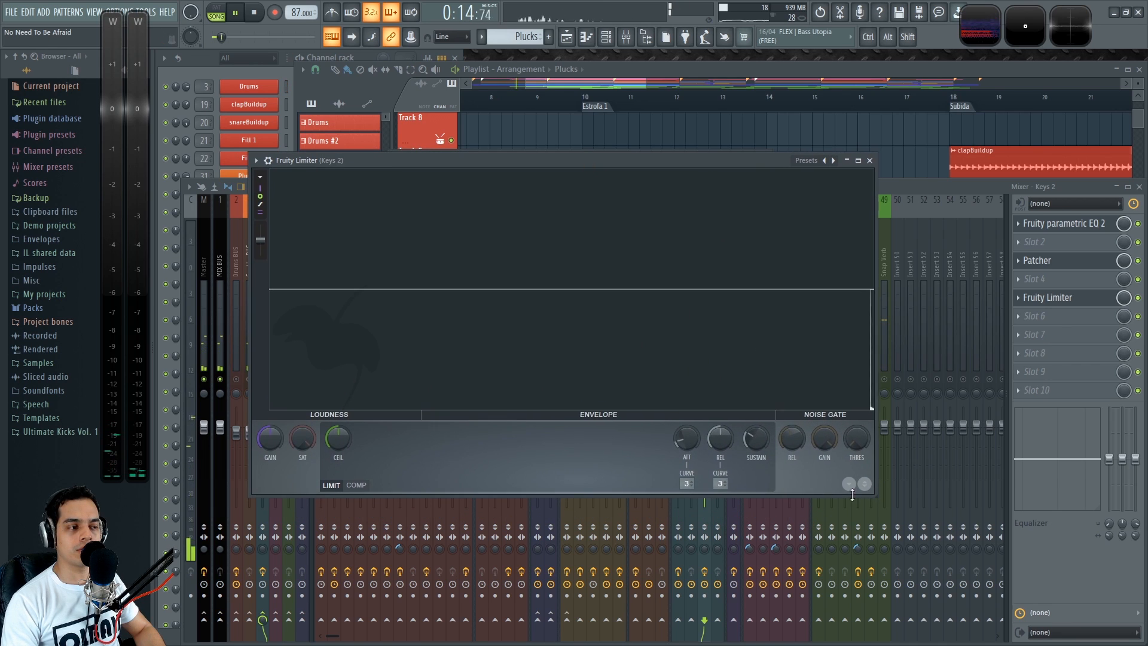
Switch the Keys 2 limiter to compressor mode and lower its threshold below the signal peaks
{"action": "left_click", "coordinate": [356, 483]}
{"action": "left_click_drag", "start_coordinate": [336, 437], "coordinate": [336, 470]}
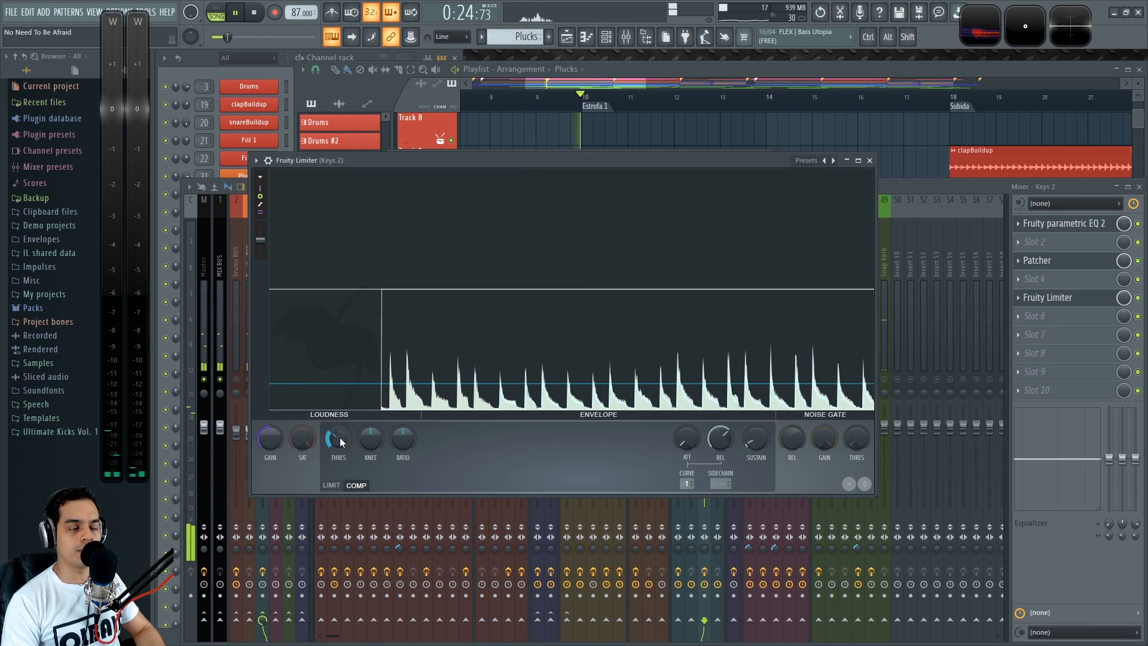
{"action": "key", "text": "space"}
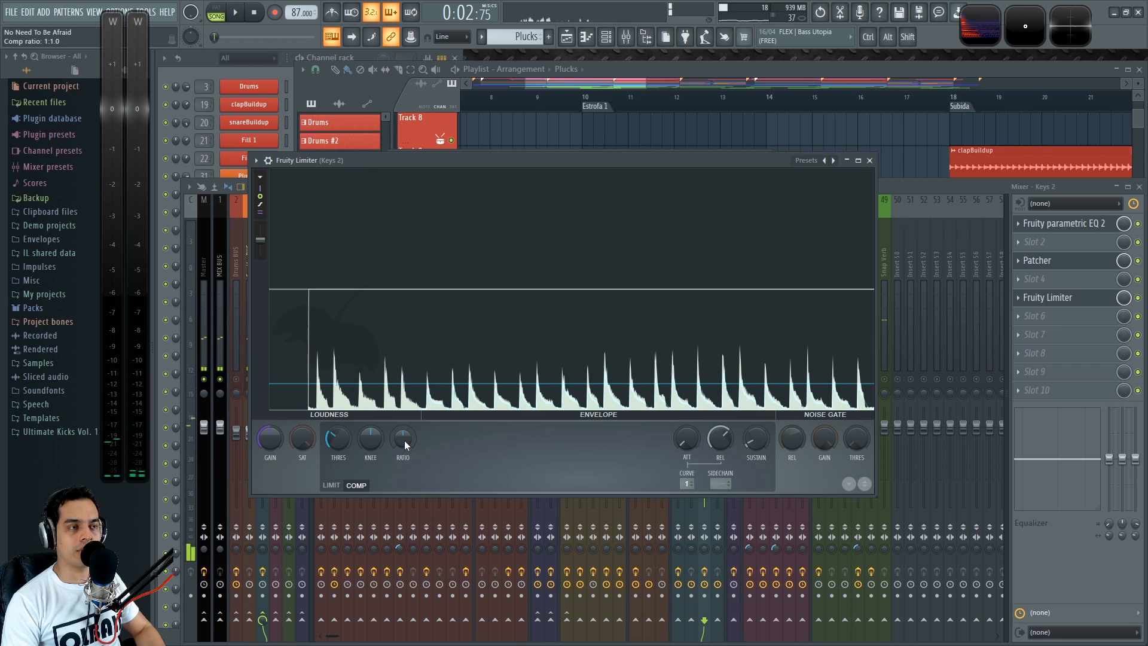
{"action": "left_click", "coordinate": [871, 161]}
Unsolo the Keys 2 track and play the full mix's intro with the playlist arrangement in view
{"action": "left_click", "coordinate": [705, 381], "text": "ctrl"}
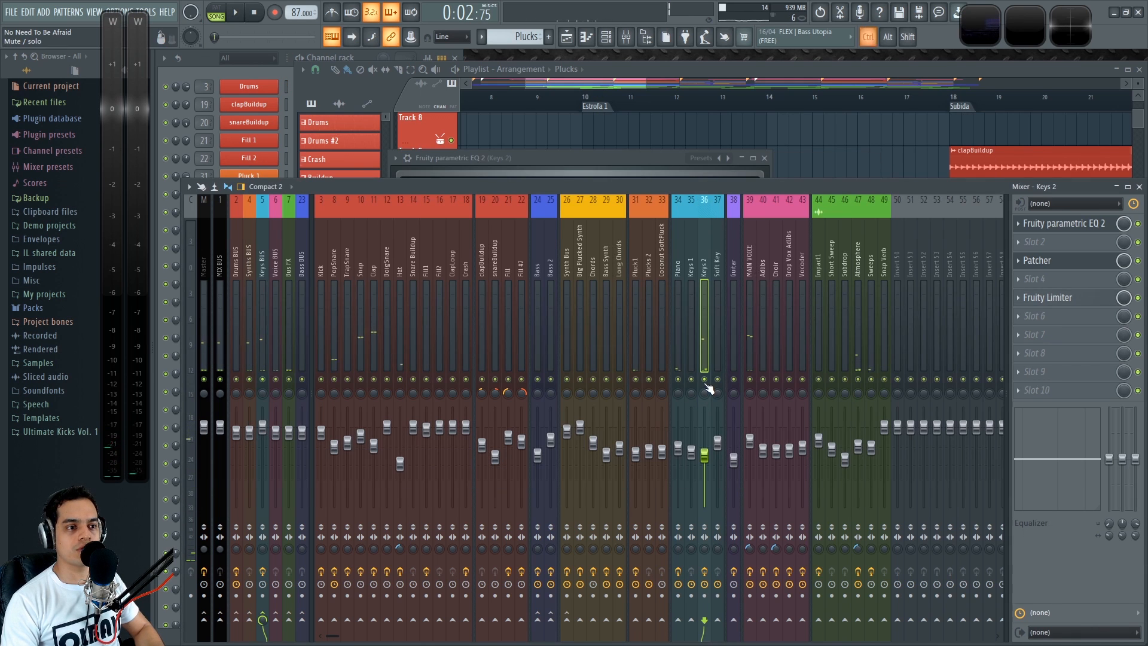
{"action": "key", "text": "F5"}
{"action": "scroll", "coordinate": [692, 295], "scroll_direction": "down", "scroll_amount": 5, "text": "ctrl"}
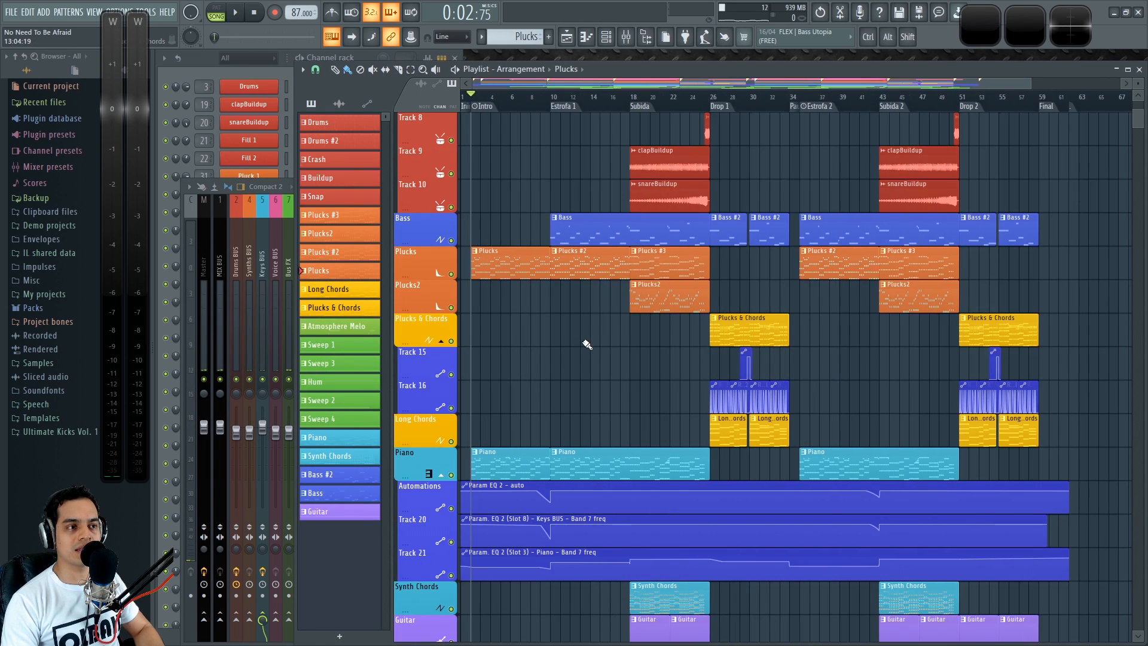
{"action": "key", "text": "space"}
{"action": "scroll", "coordinate": [513, 349], "scroll_direction": "up", "scroll_amount": 2, "text": "ctrl"}
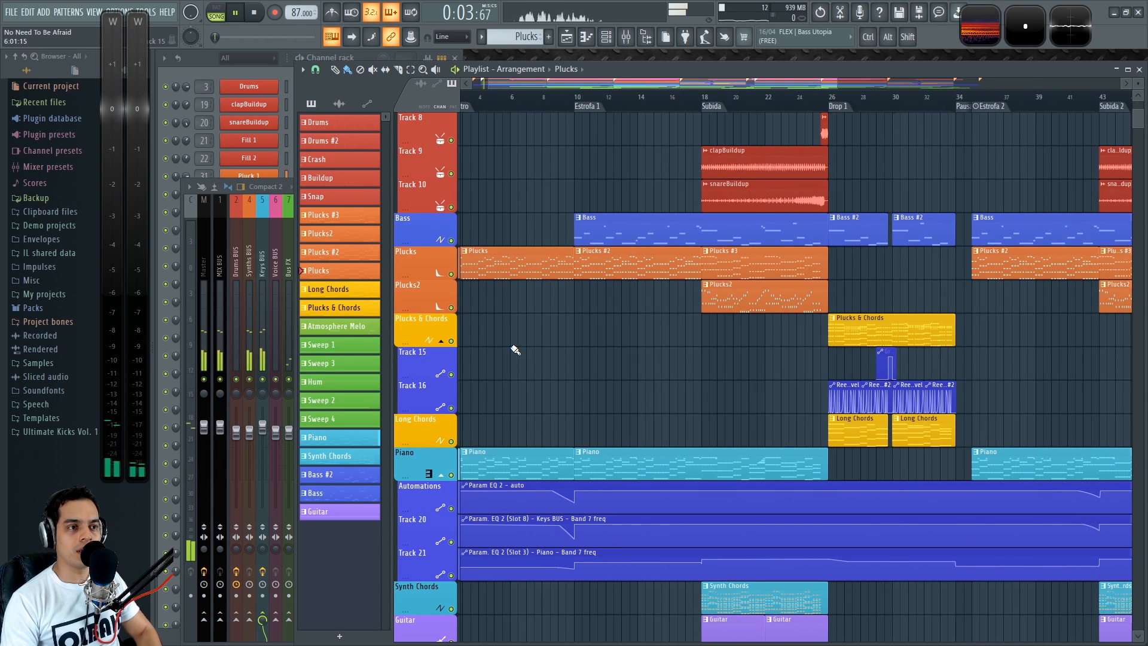
{"action": "key", "text": "F9"}
{"action": "key", "text": "F5"}
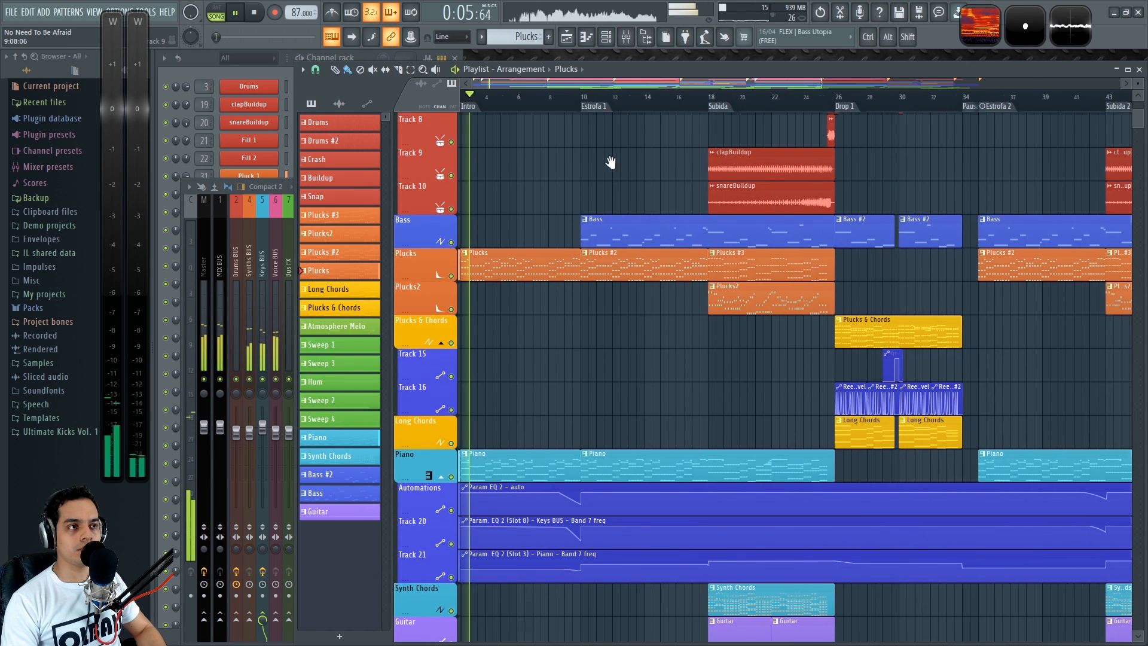
{"action": "key", "text": "space"}
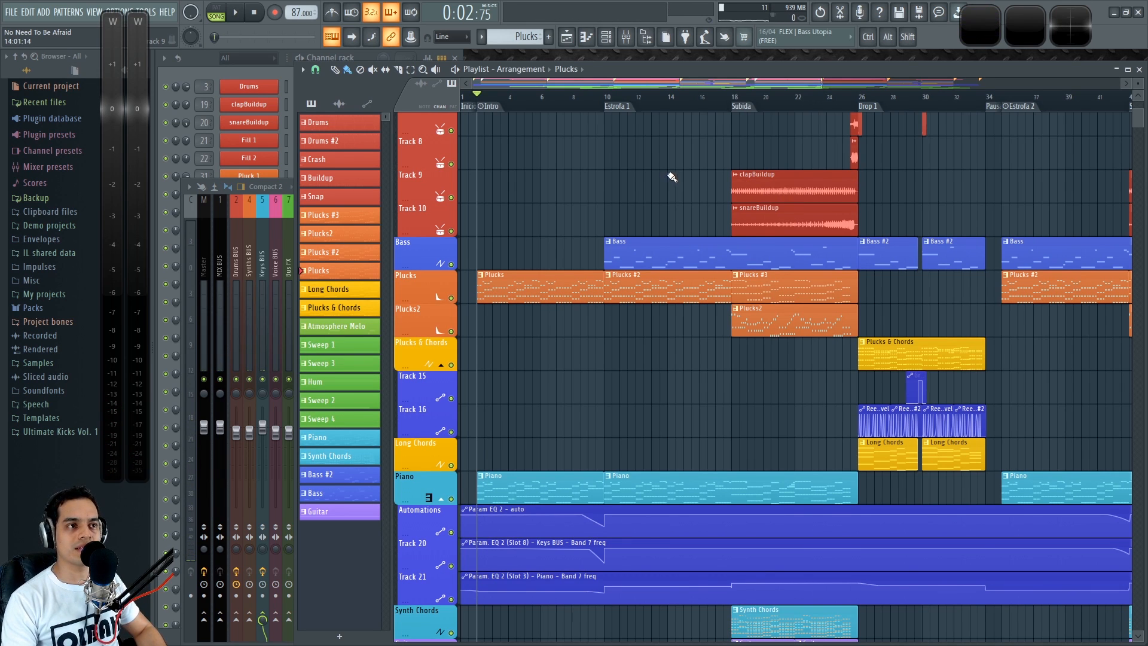
Play the full mix from the start of Estrofa 1 and check its peak level on the meter
{"action": "left_click", "coordinate": [606, 103]}
{"action": "scroll", "coordinate": [666, 172], "scroll_direction": "up", "scroll_amount": 1}
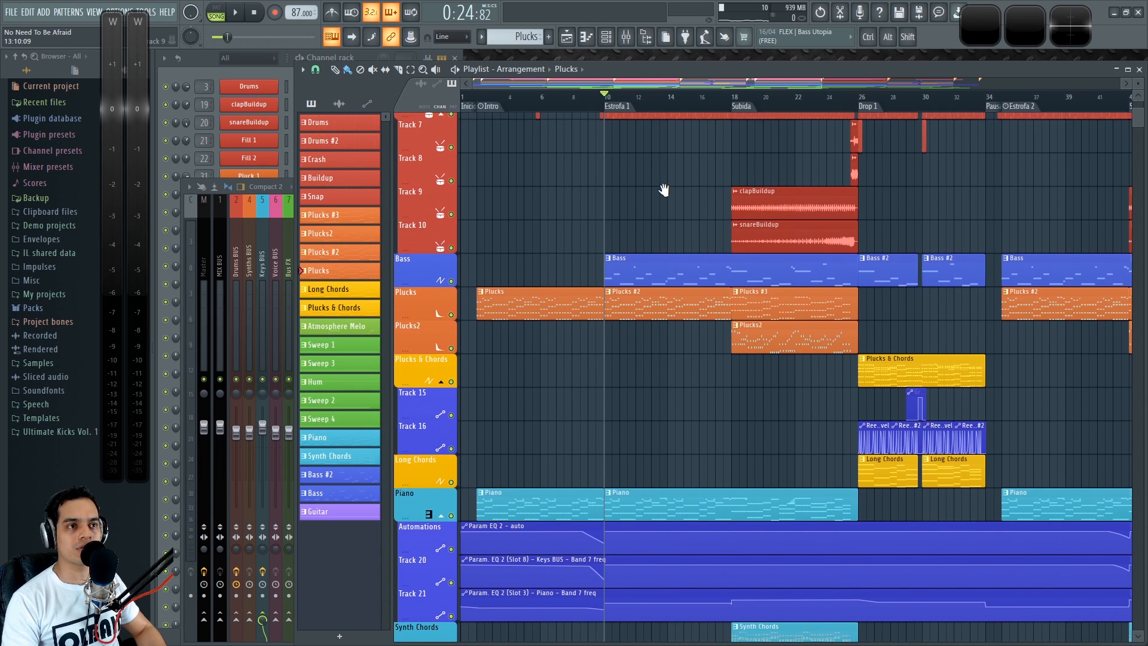
{"action": "key", "text": "space"}
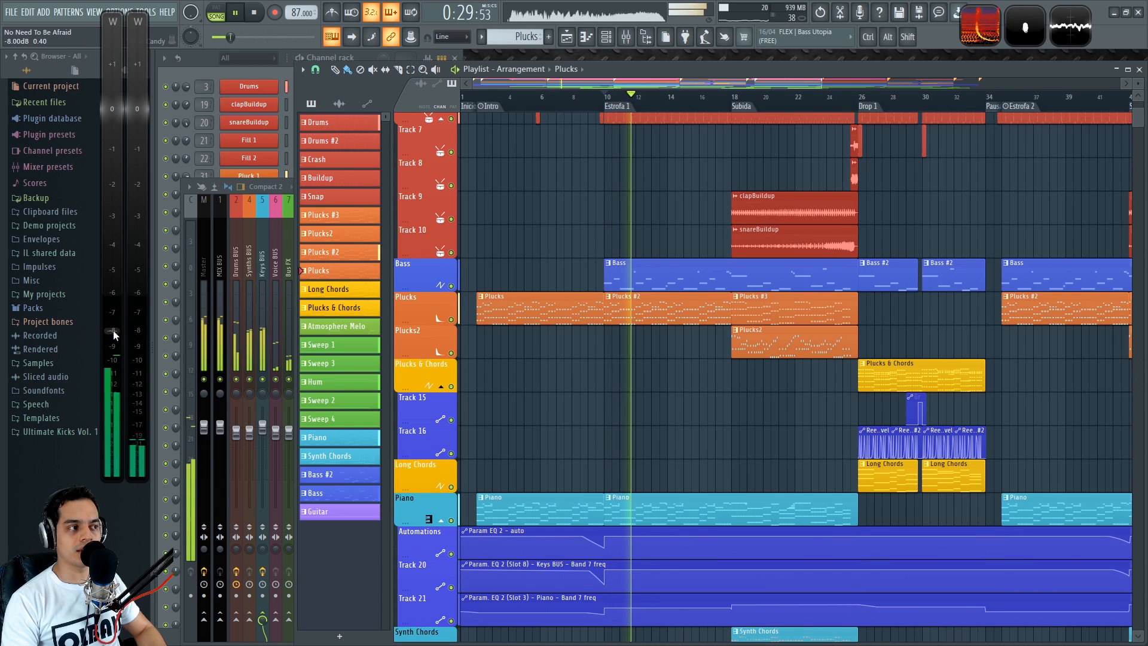
{"action": "key", "text": "space"}
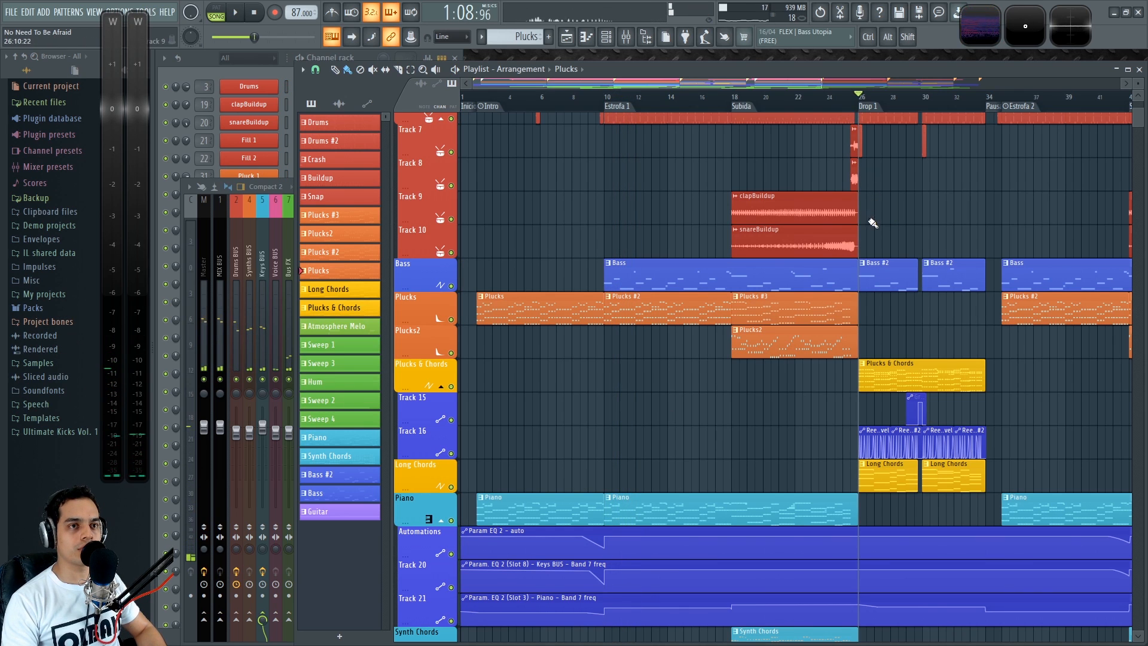
Play the full mix at Drop 1 twice and check its levels on both meters
{"action": "key", "text": "space"}
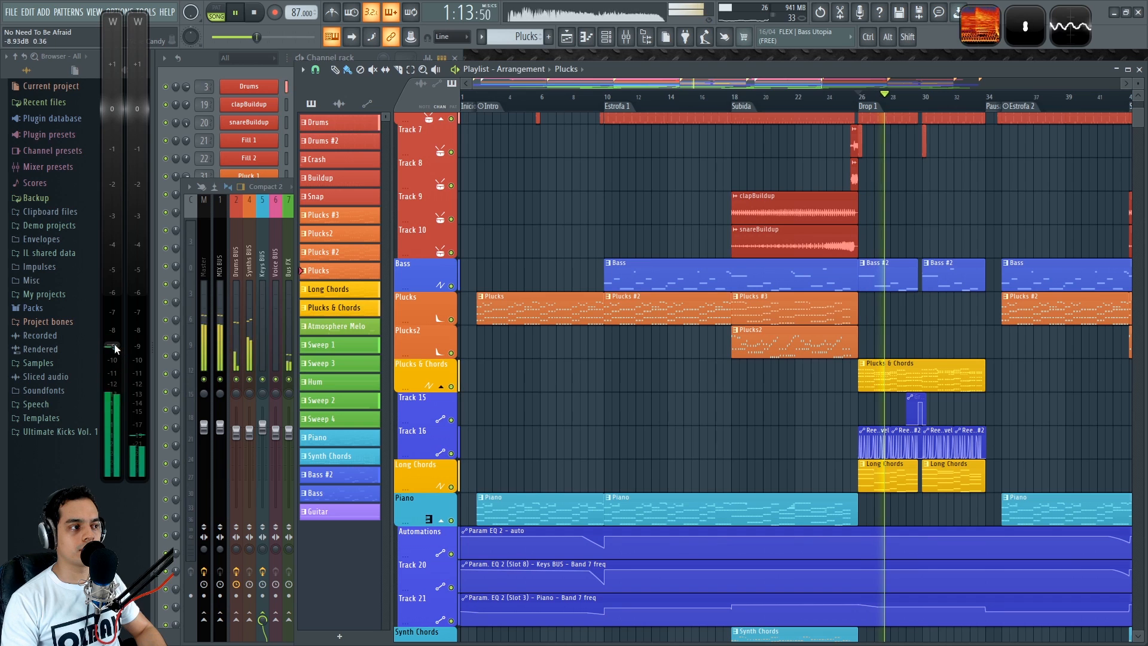
{"action": "key", "text": "space"}
{"action": "key", "text": "space"}
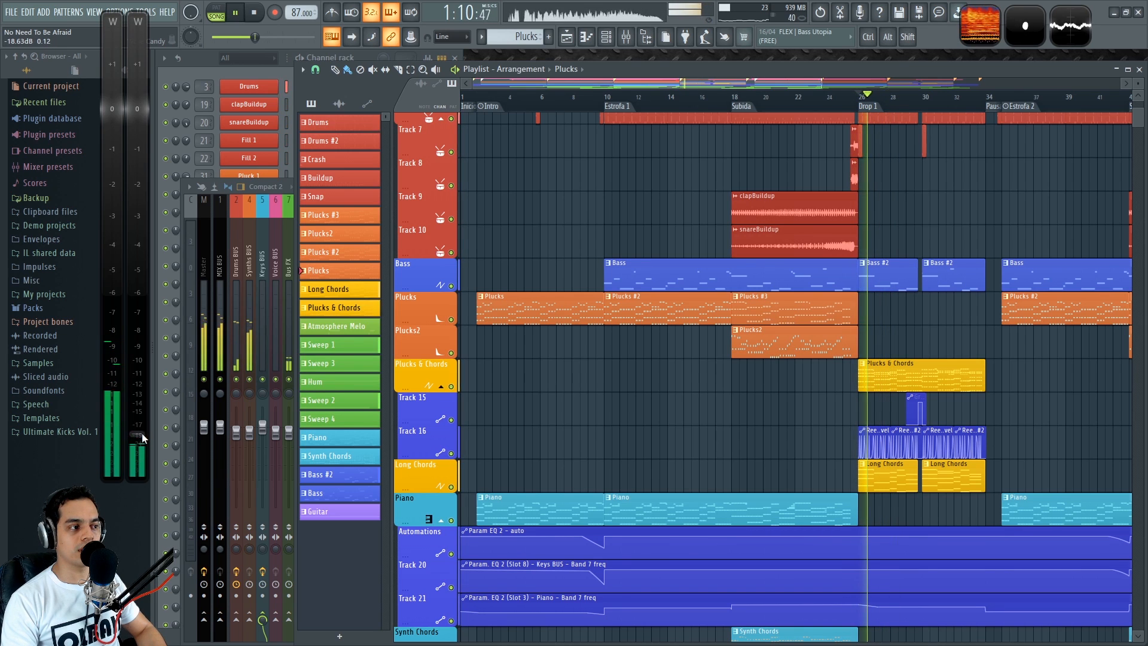
{"action": "key", "text": "space"}
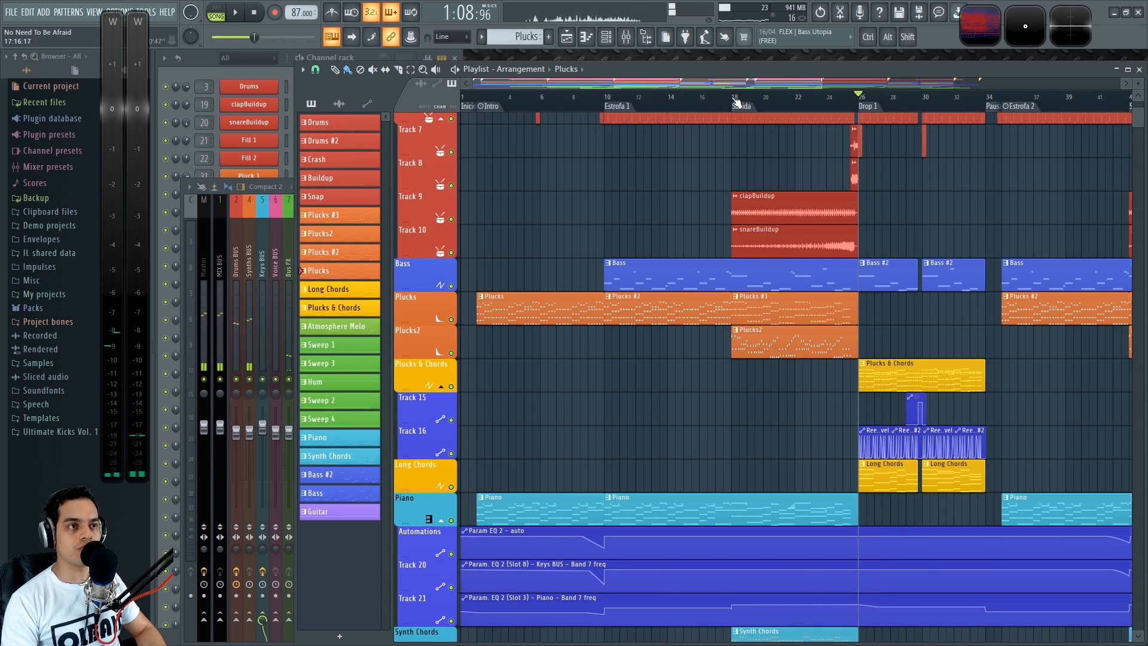
Replay Estrofa 1 to compare its loudness with the drop
{"action": "left_click", "coordinate": [606, 105]}
{"action": "key", "text": "space"}
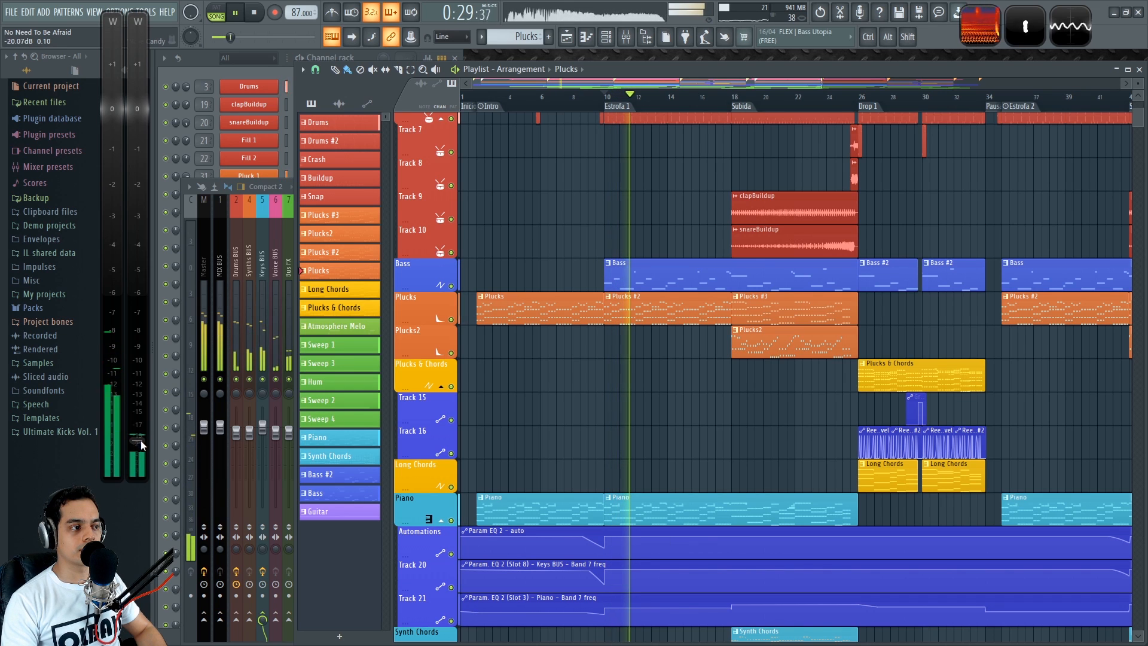
{"action": "key", "text": "space"}
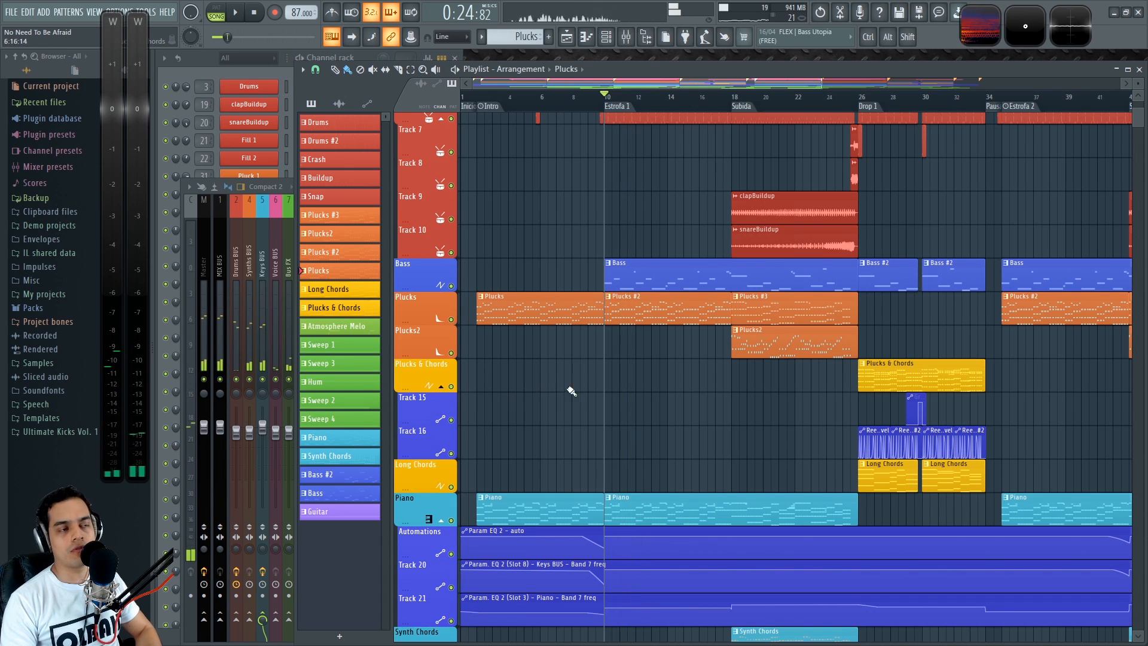
Adjust the knee, ratio and threshold of the Keys 2 track's Fruity Limiter while Estrofa 1 plays
{"action": "key", "text": "F9"}
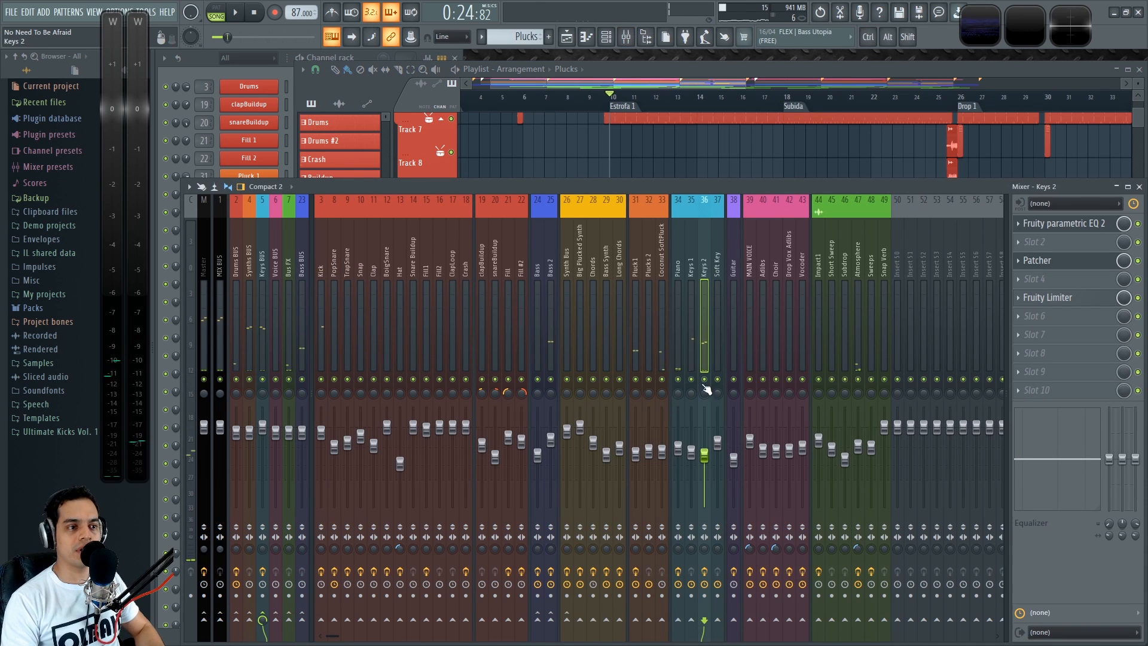
{"action": "key", "text": "space"}
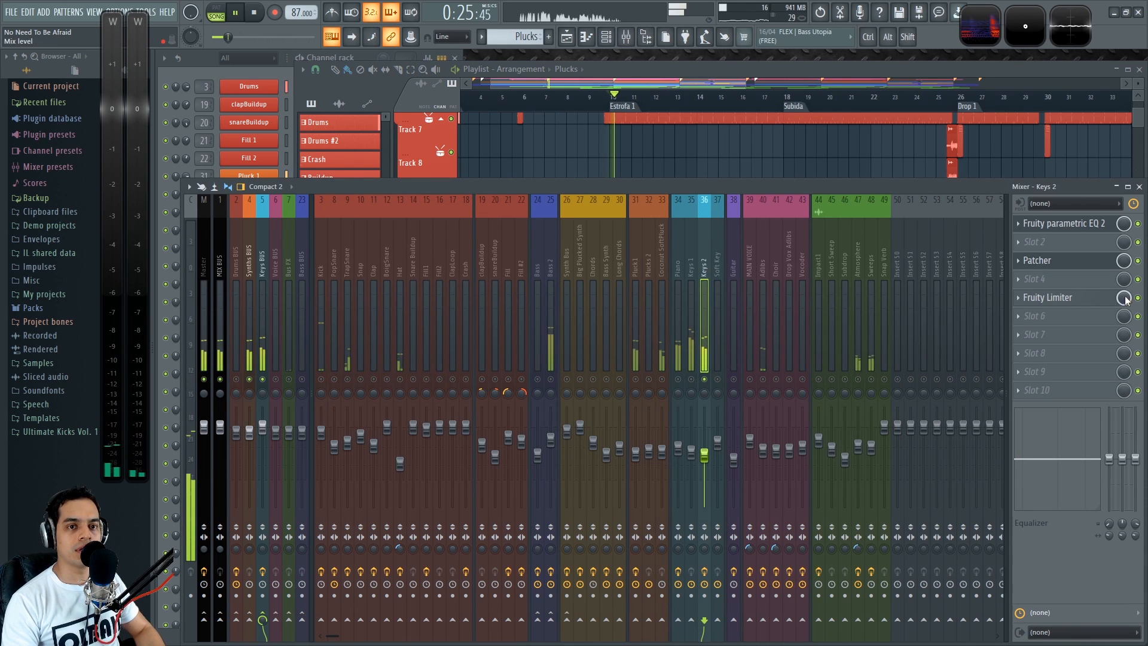
{"action": "left_click", "coordinate": [1067, 298]}
{"action": "left_click_drag", "start_coordinate": [563, 164], "coordinate": [579, 159]}
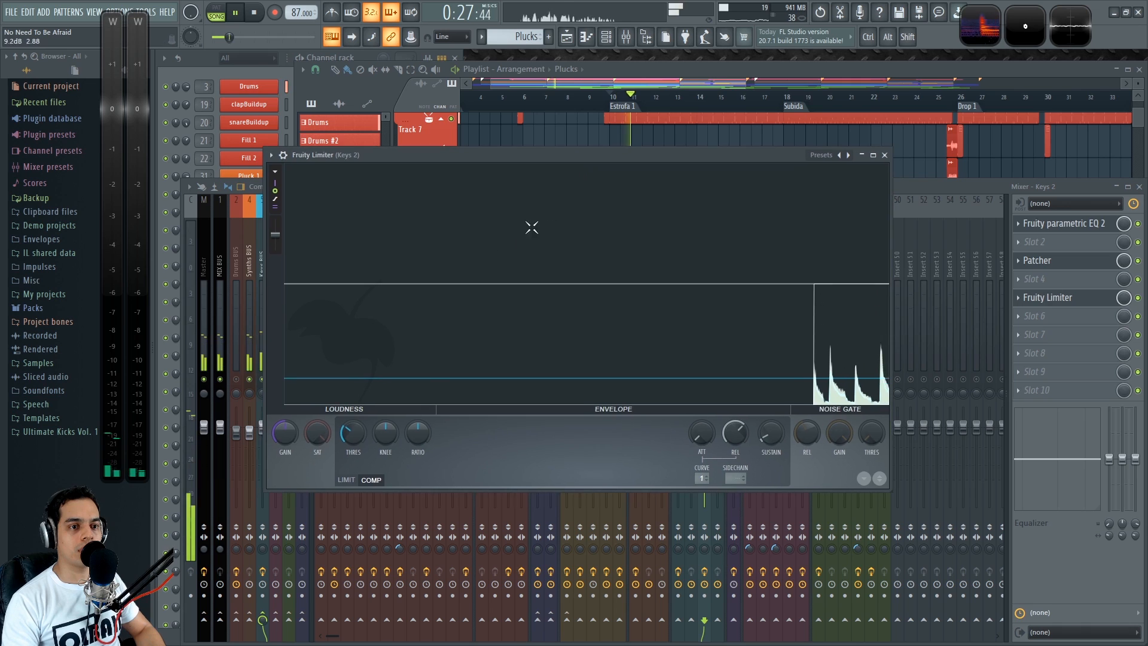
{"action": "left_click_drag", "start_coordinate": [404, 436], "coordinate": [405, 437]}
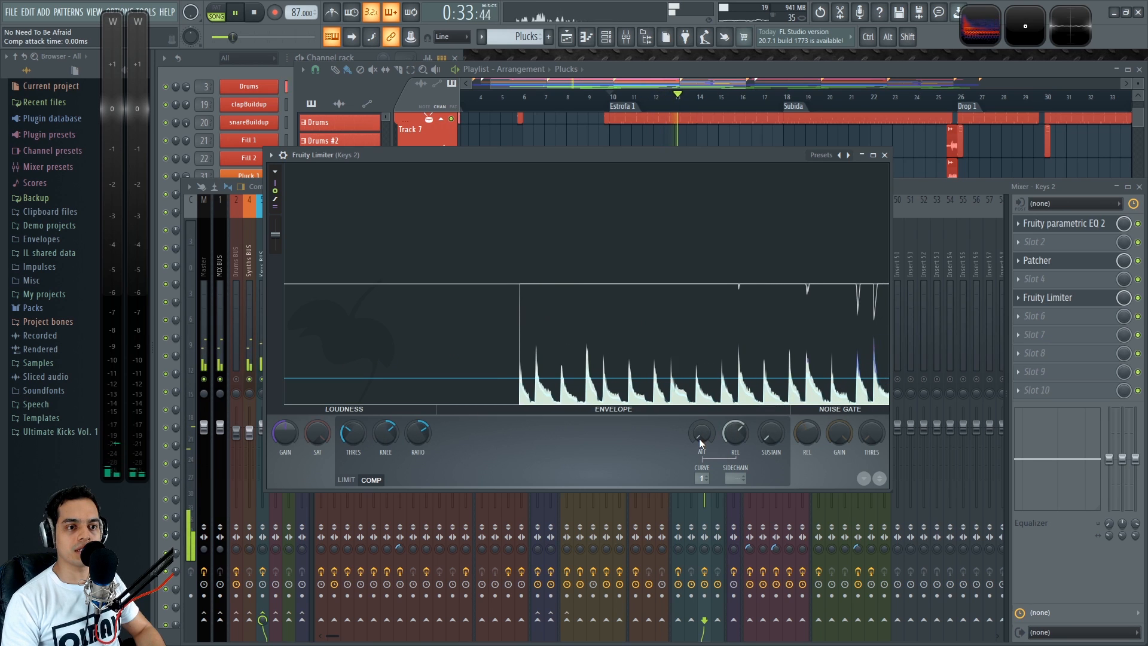
{"action": "left_click_drag", "start_coordinate": [352, 433], "coordinate": [353, 441]}
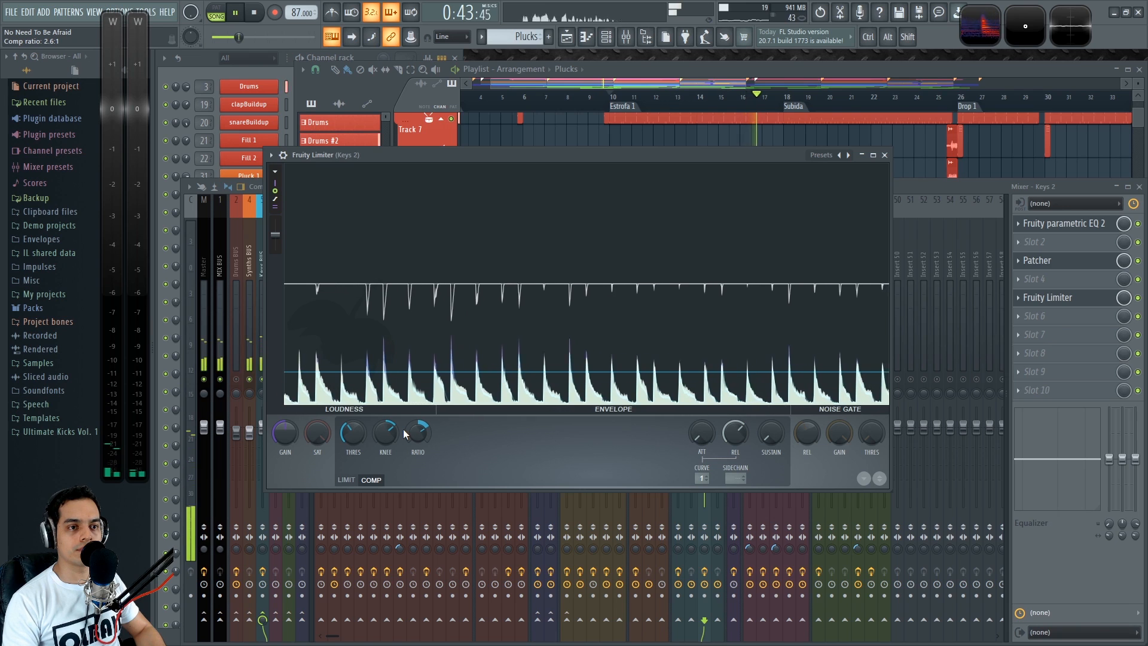
Add saturation in the Keys 2 limiter, audition it from Estrofa 1, and close the limiter
{"action": "left_click_drag", "start_coordinate": [362, 433], "coordinate": [313, 440]}
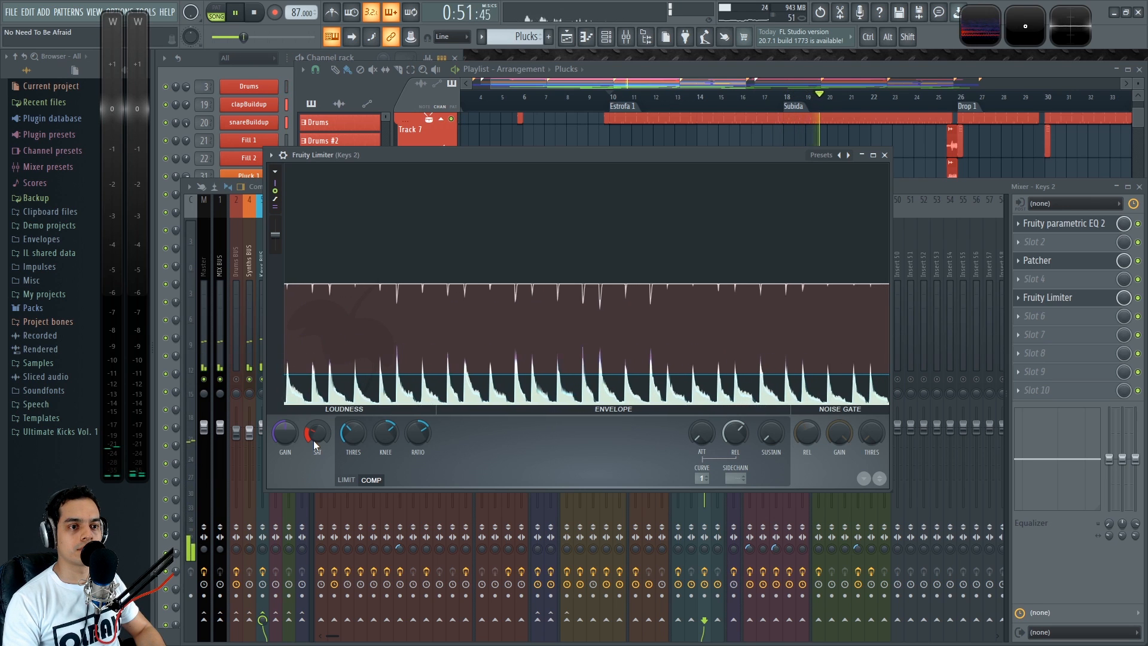
{"action": "key", "text": "space"}
{"action": "key", "text": "space"}
{"action": "left_click_drag", "start_coordinate": [314, 440], "coordinate": [318, 458]}
{"action": "key", "text": "space"}
{"action": "key", "text": "space"}
{"action": "key", "text": "space"}
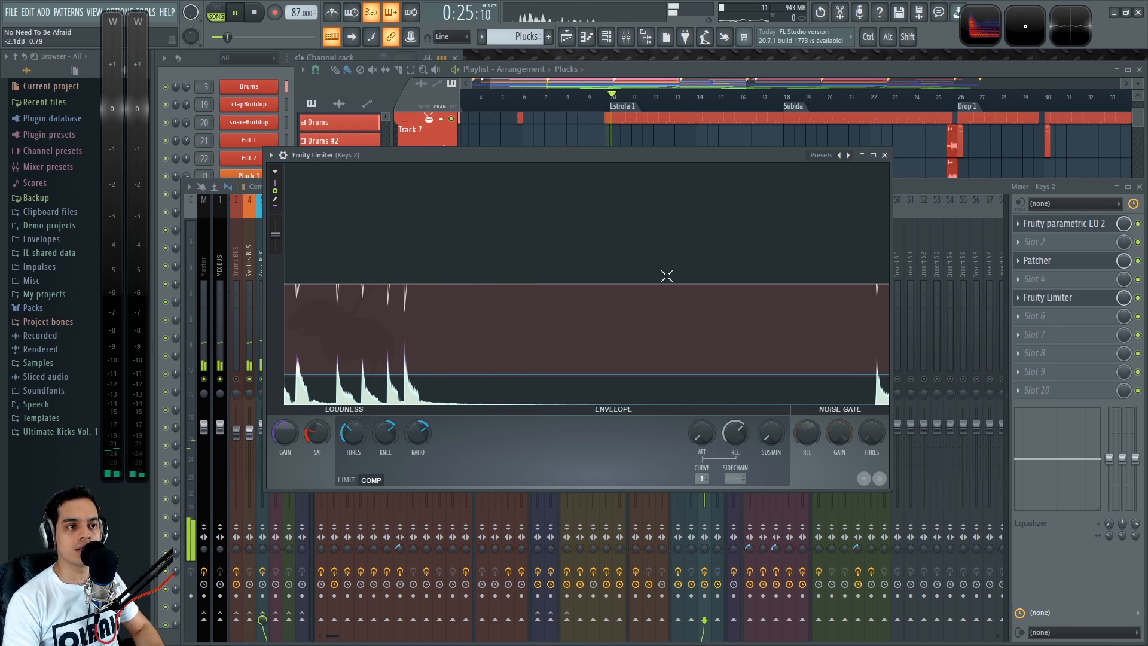
{"action": "key", "text": "Escape"}
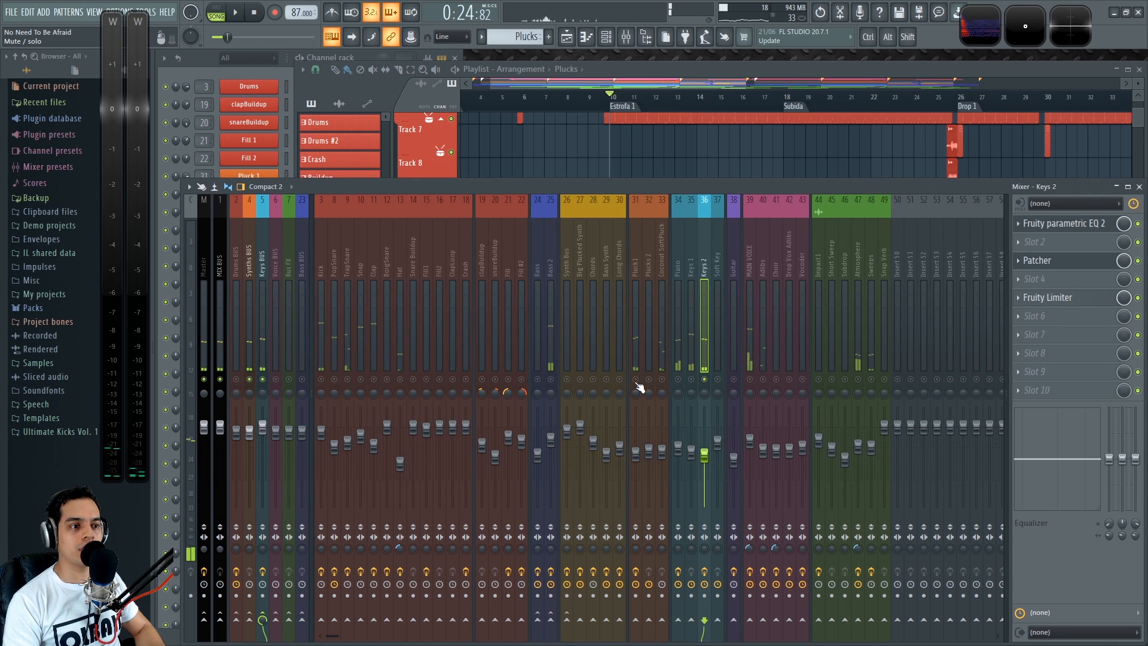
Solo the Pluck1 track and add Fruity Parametric EQ 2 to its second effect slot
{"action": "left_click", "coordinate": [630, 326]}
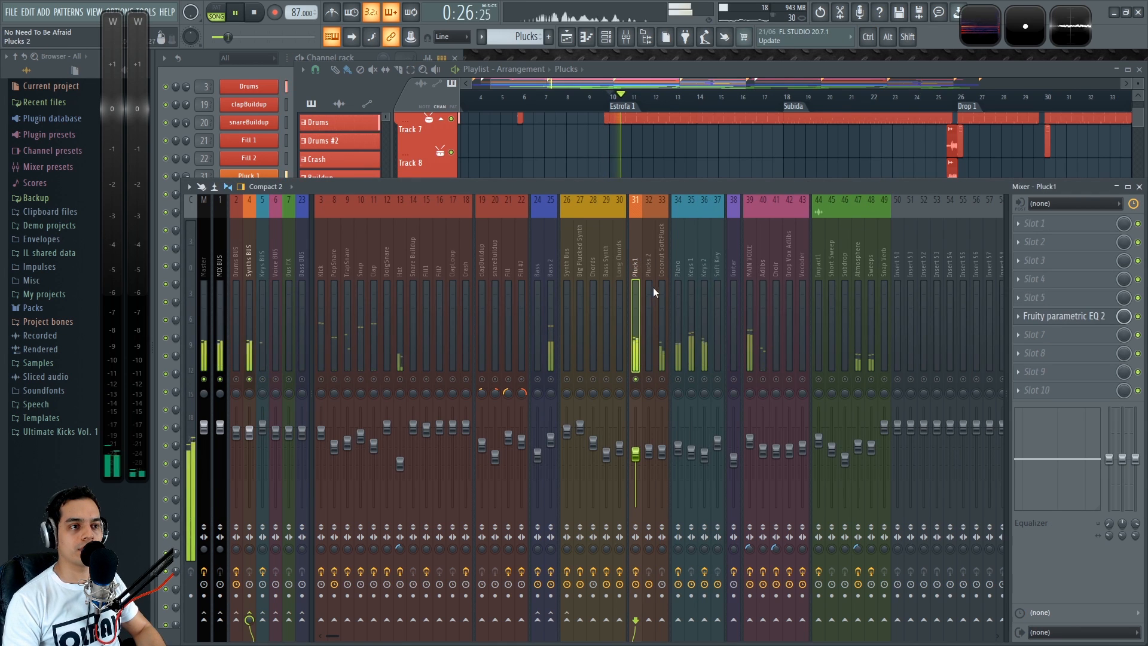
{"action": "left_click", "coordinate": [662, 379], "text": "ctrl"}
{"action": "left_click", "coordinate": [637, 379], "text": "ctrl"}
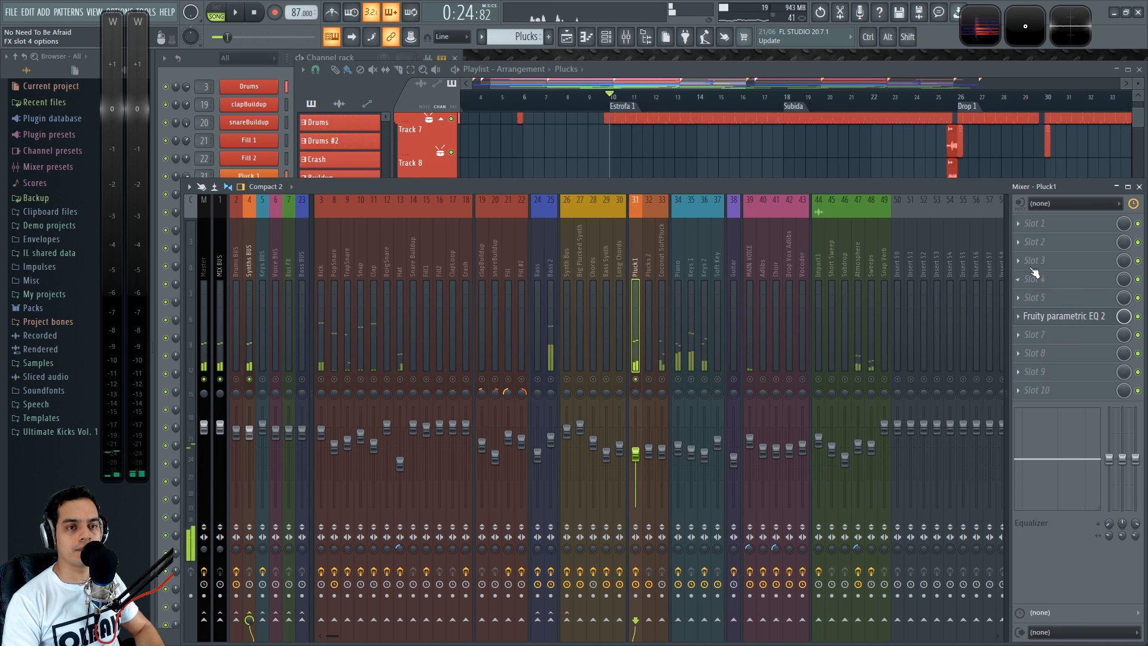
{"action": "left_click", "coordinate": [1025, 242]}
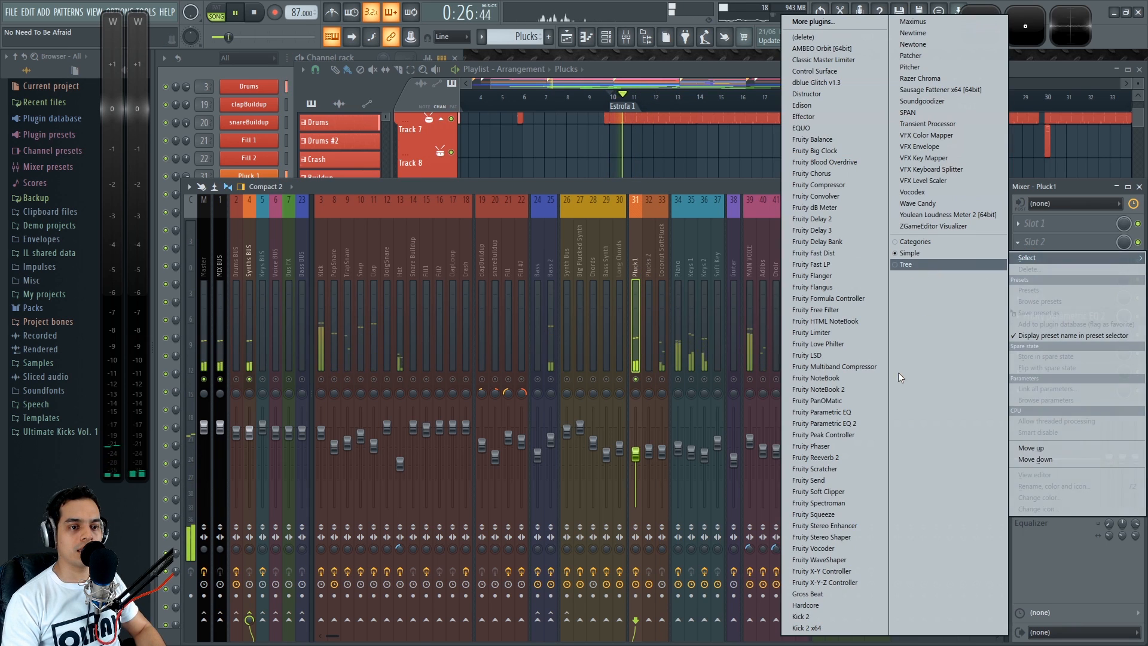
{"action": "left_click", "coordinate": [856, 423]}
{"action": "left_click_drag", "start_coordinate": [422, 155], "coordinate": [540, 182]}
Set band 1 of the new Pluck1 EQ to high pass and cut bands 2 and 3
{"action": "left_click_drag", "start_coordinate": [472, 266], "coordinate": [494, 257]}
{"action": "key", "text": "space"}
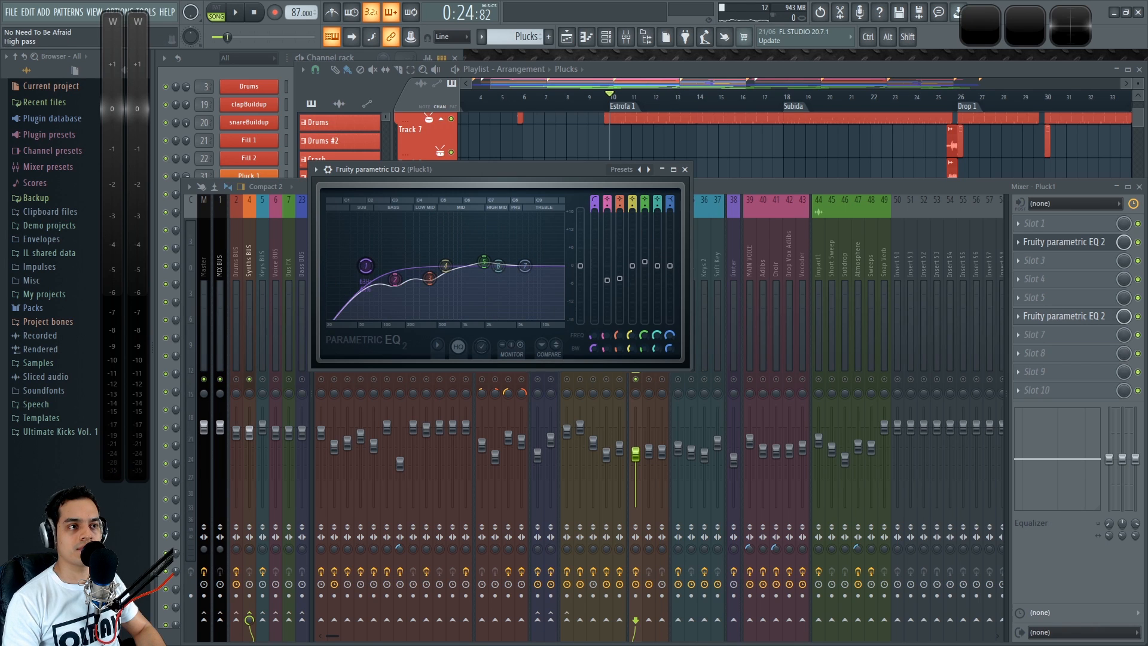
{"action": "key", "text": "space"}
Raise the Pluck1 high-pass cutoff and boost bands 4 and 5 in the mid and high-mid range
{"action": "left_click_drag", "start_coordinate": [399, 265], "coordinate": [450, 265]}
{"action": "key", "text": "space"}
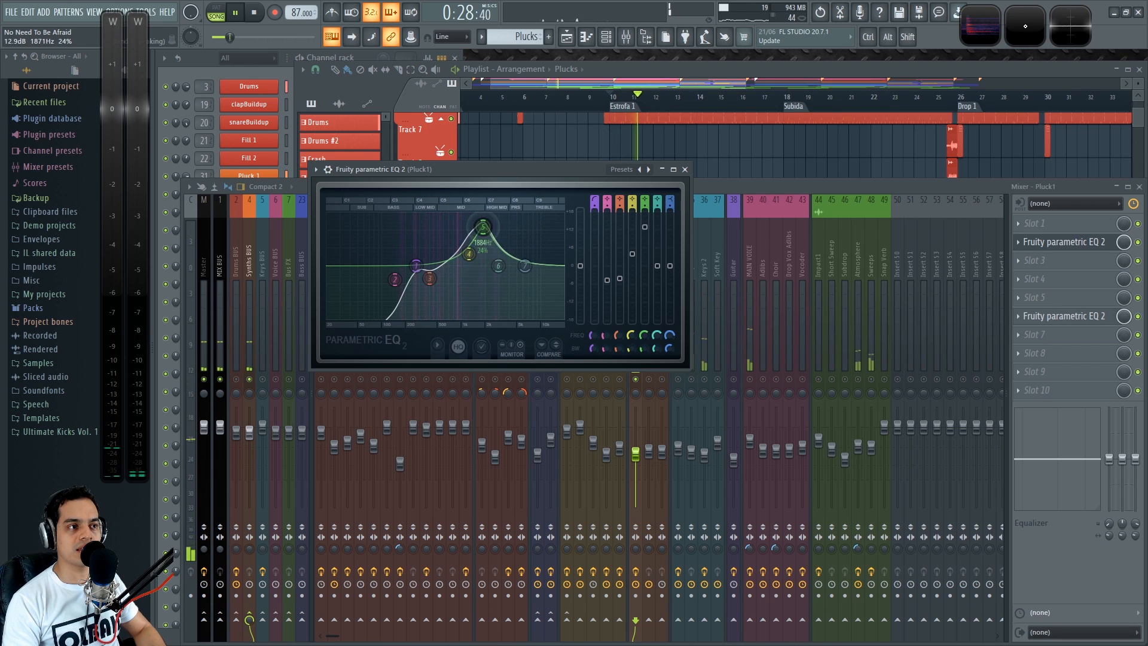
{"action": "left_click_drag", "start_coordinate": [496, 216], "coordinate": [497, 245]}
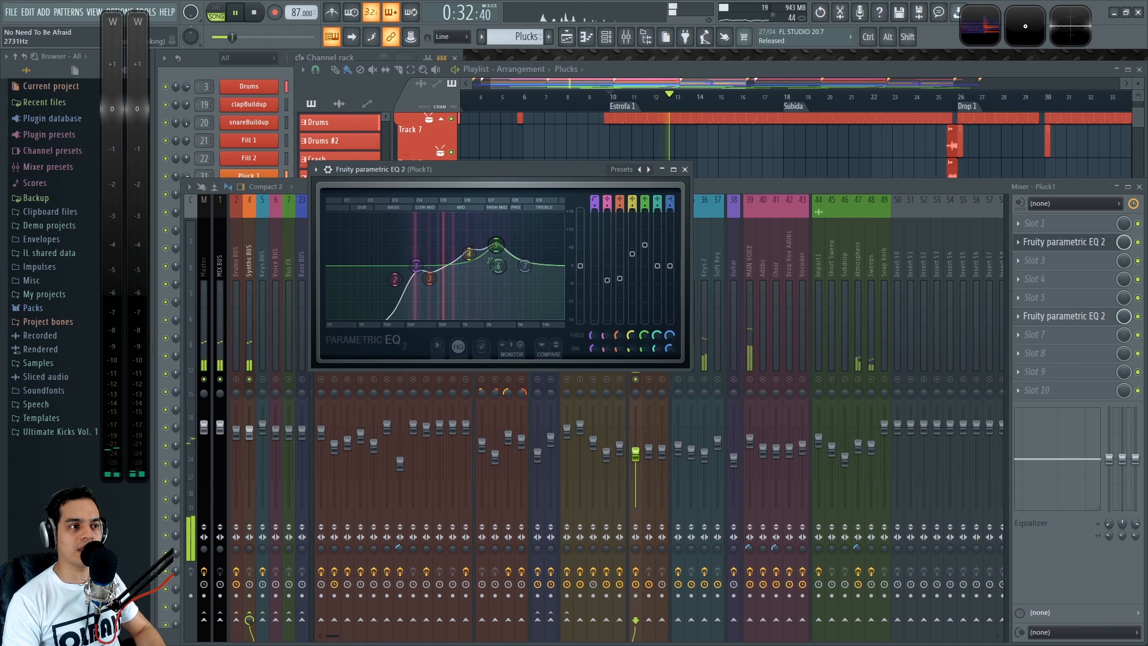
{"action": "scroll", "coordinate": [469, 255], "scroll_direction": "down", "scroll_amount": 3}
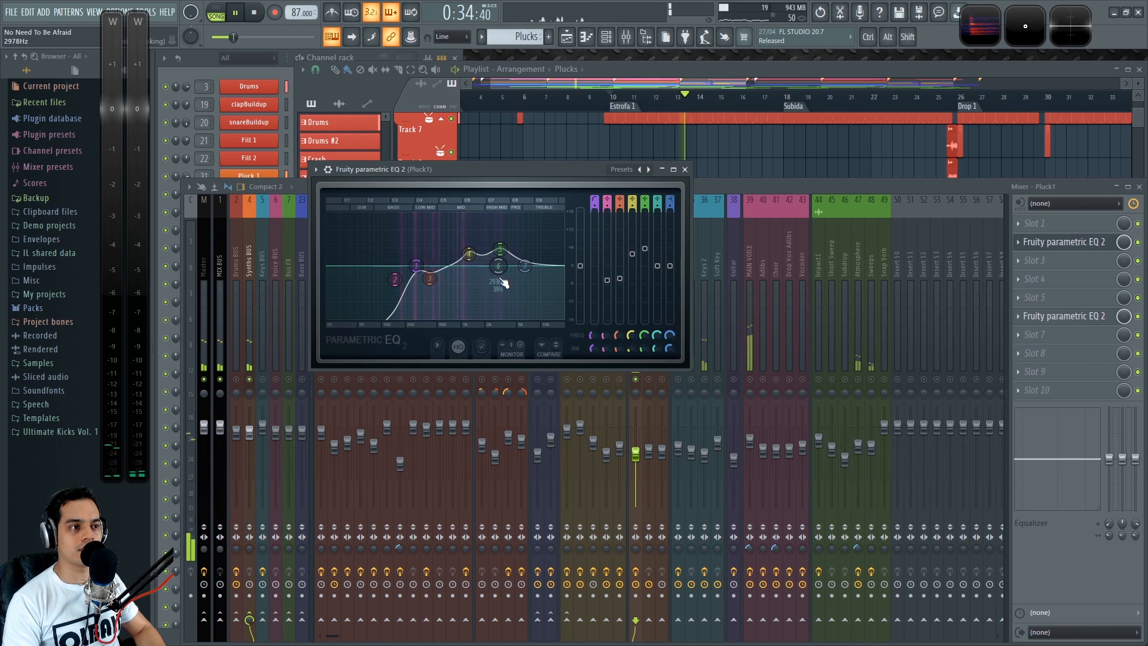
{"action": "left_click", "coordinate": [684, 170]}
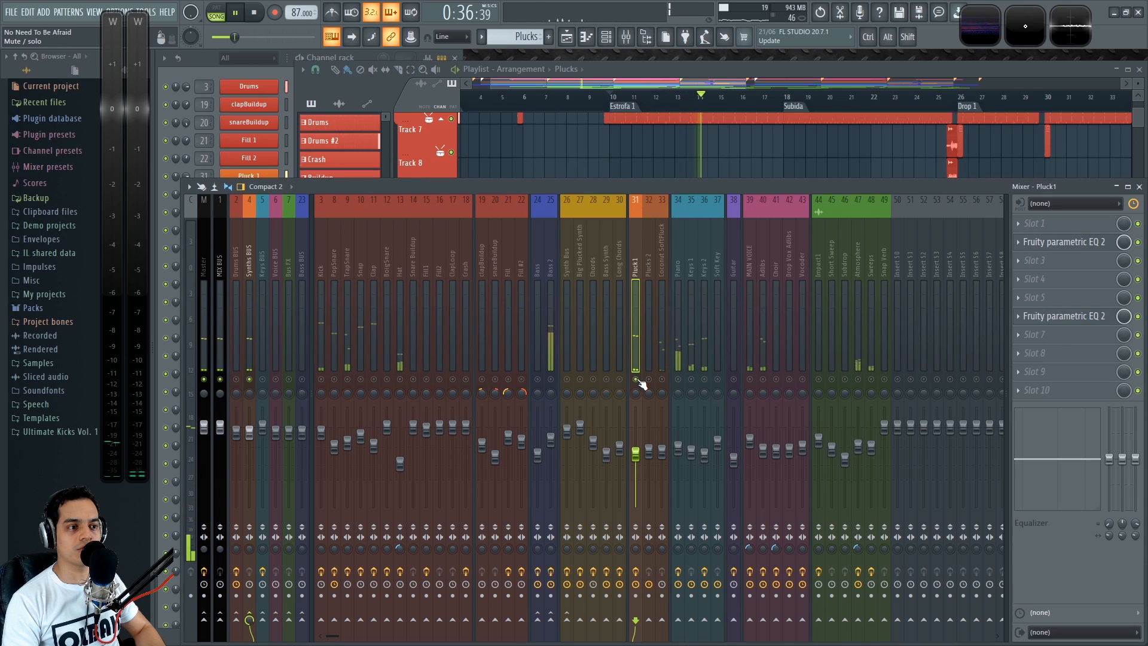
Compare the equalized Pluck1 track in the full mix and soloed
{"action": "right_click", "coordinate": [638, 380]}
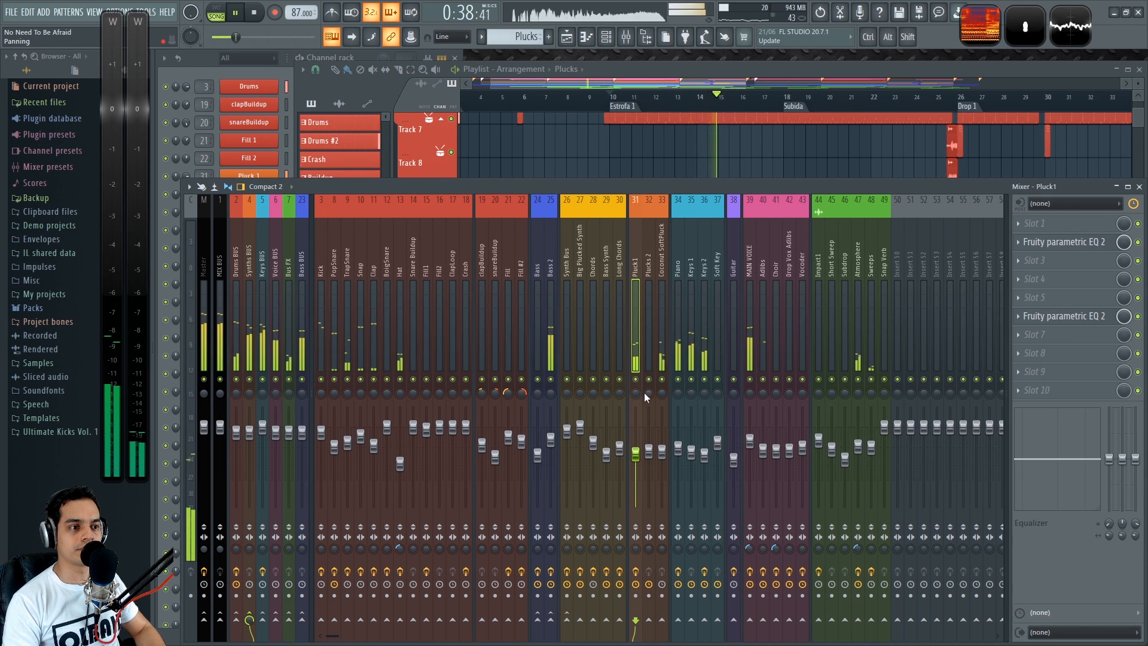
{"action": "right_click", "coordinate": [637, 381]}
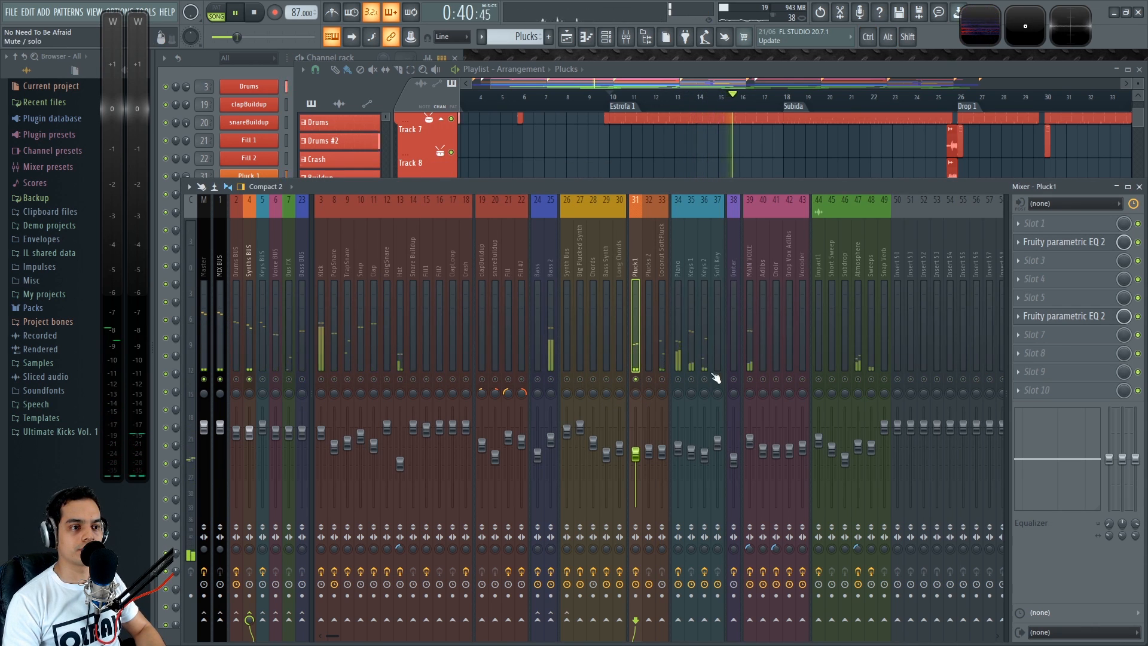
{"action": "key", "text": "space"}
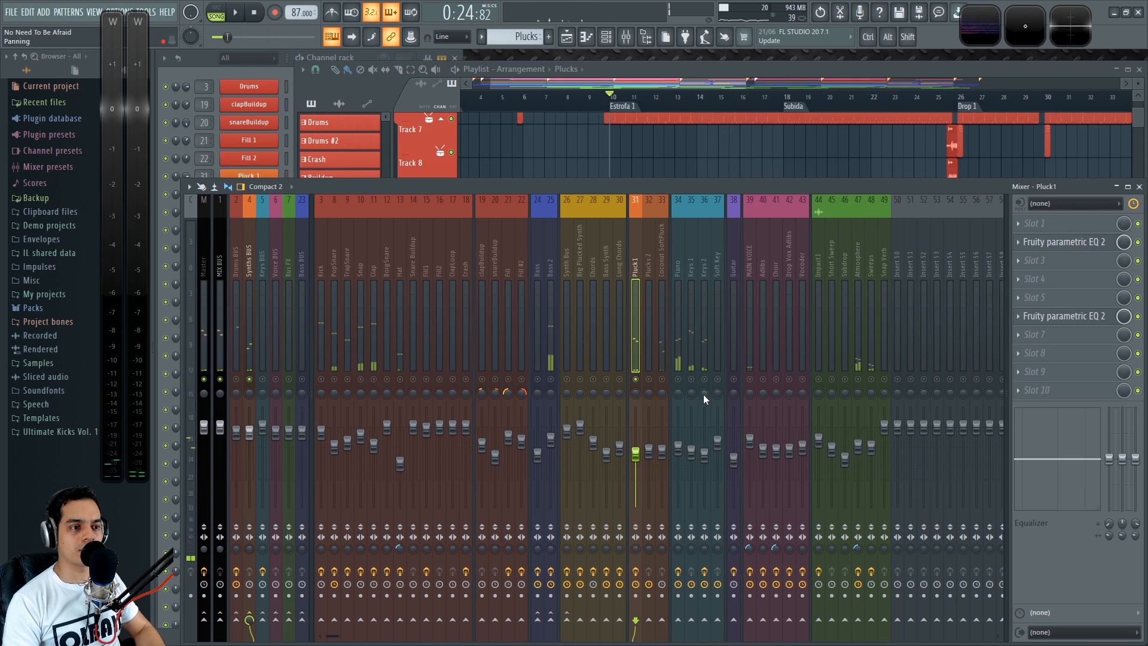
Audition the Piano track soloed from Estrofa 1, followed by the Pluck1 track soloed again
{"action": "right_click", "coordinate": [678, 379]}
{"action": "key", "text": "space"}
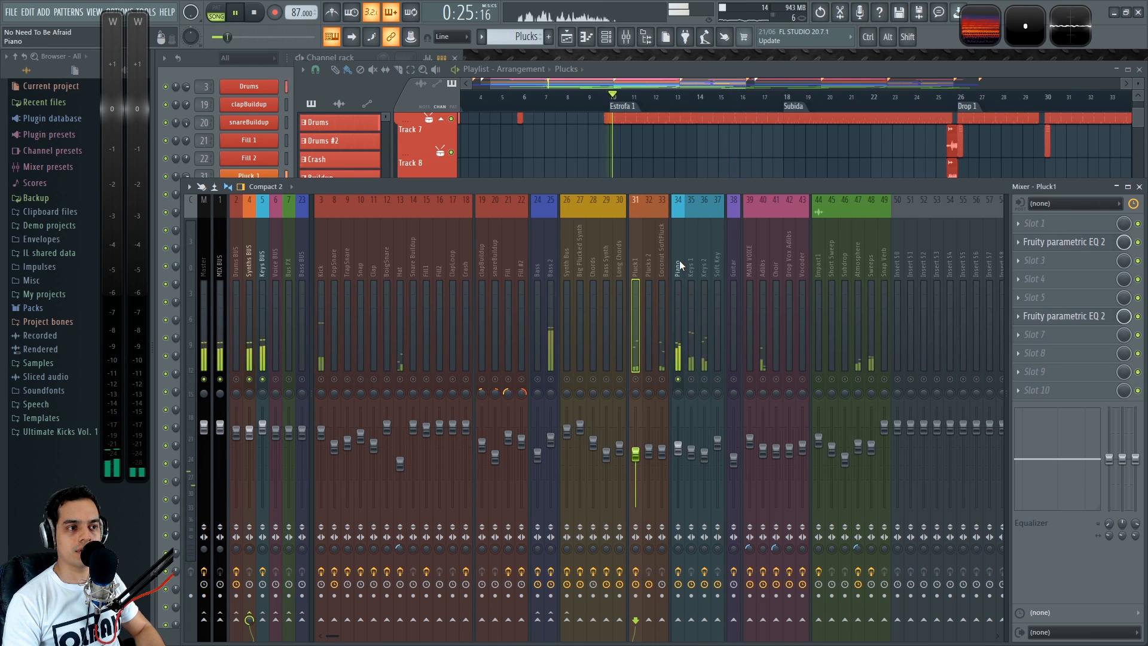
{"action": "key", "text": "space"}
{"action": "right_click", "coordinate": [637, 269]}
{"action": "key", "text": "space"}
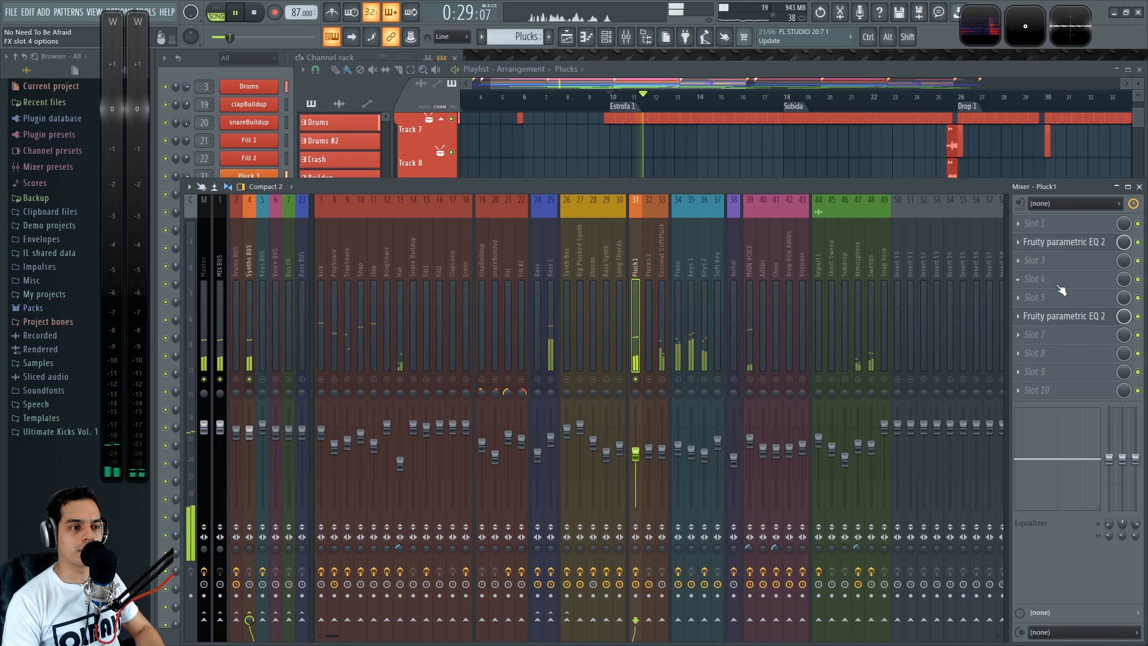
Move the new Pluck1 EQ to the first effect slot and add Fruity Reeverb 2 to the second
{"action": "left_click_drag", "start_coordinate": [1067, 251], "coordinate": [1066, 226]}
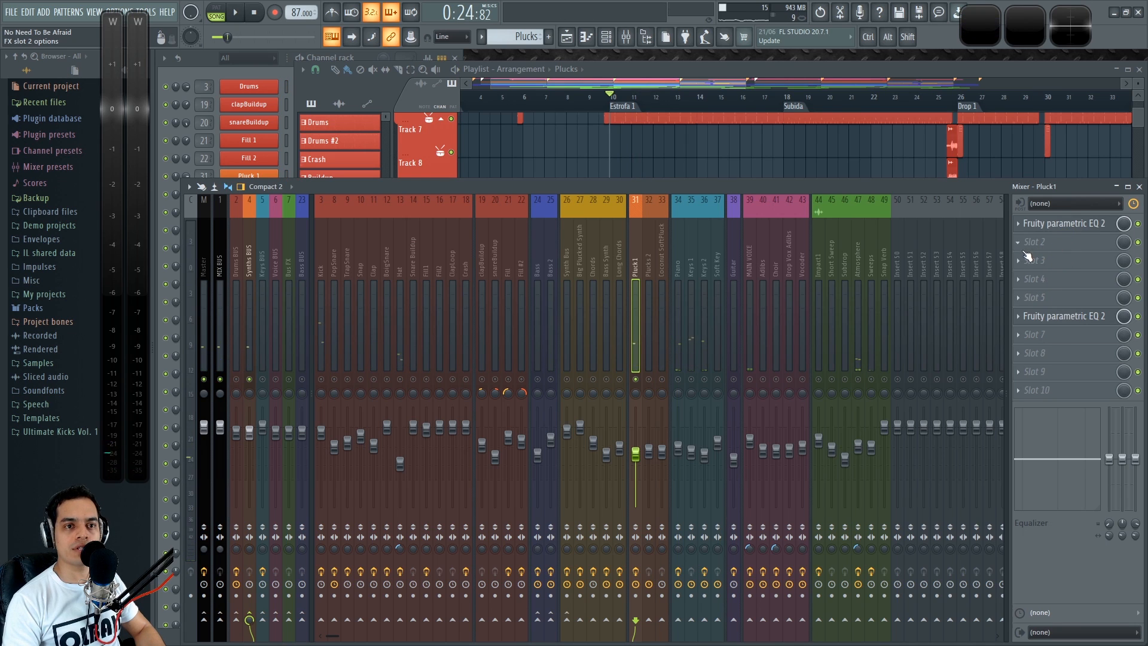
{"action": "left_click", "coordinate": [1052, 241]}
{"action": "left_click", "coordinate": [834, 457]}
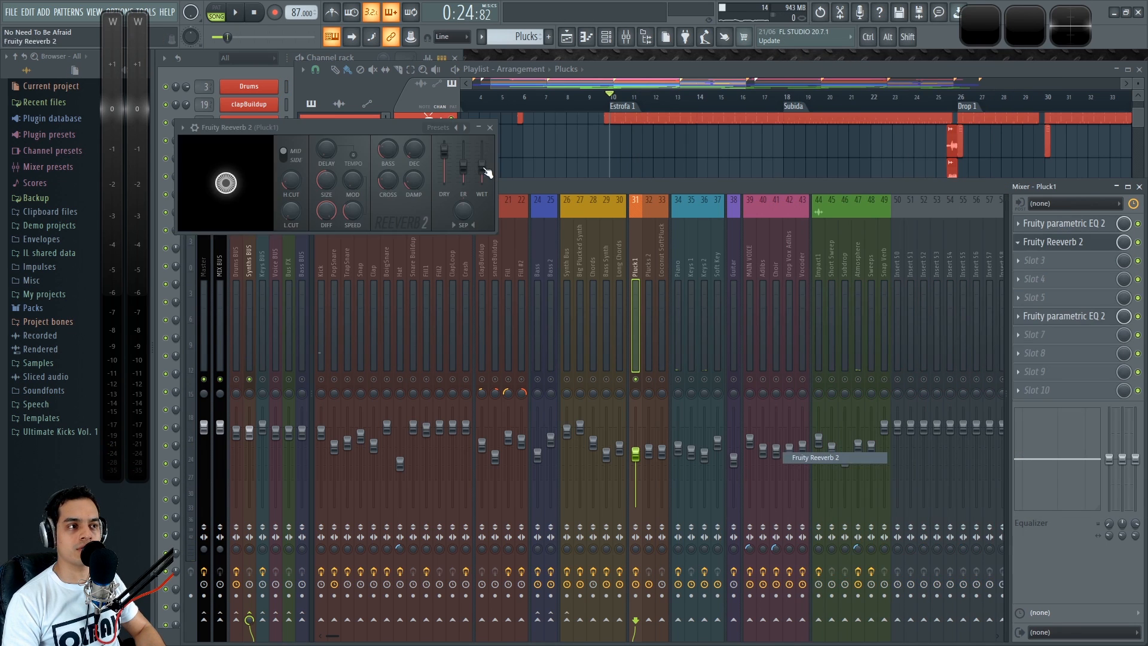
{"action": "left_click_drag", "start_coordinate": [355, 124], "coordinate": [560, 202]}
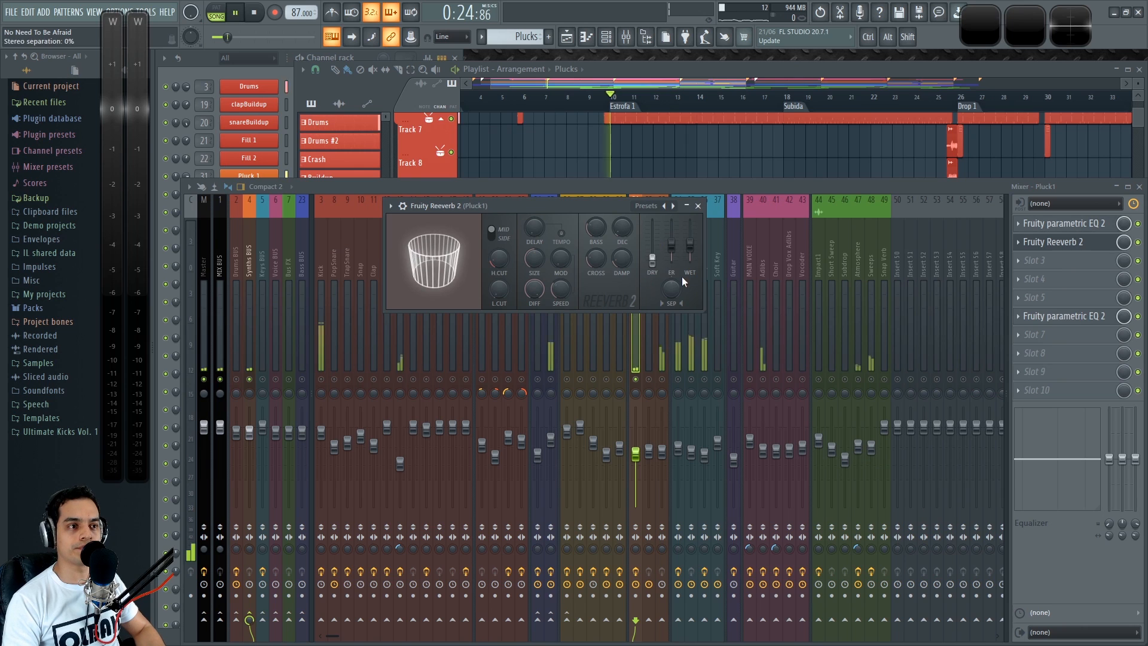
Raise the Pluck1 reverb's dry level and set its early reflection and wet levels to 100% while auditioning the soloed track
{"action": "left_click_drag", "start_coordinate": [690, 246], "coordinate": [693, 252]}
{"action": "key", "text": "space"}
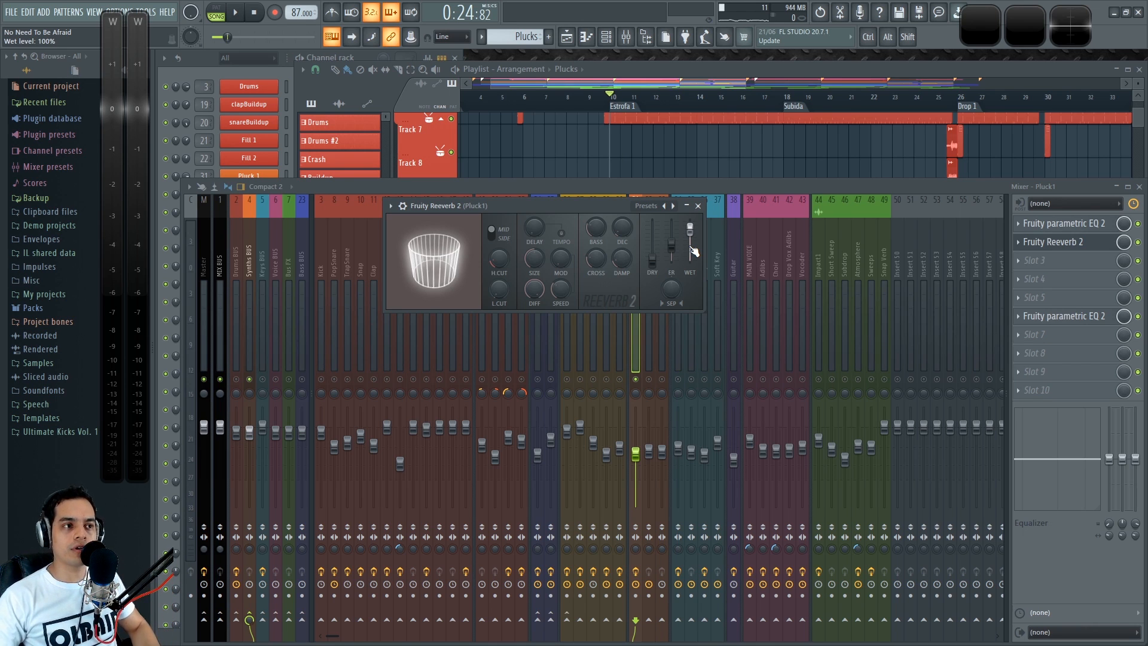
{"action": "key", "text": "space"}
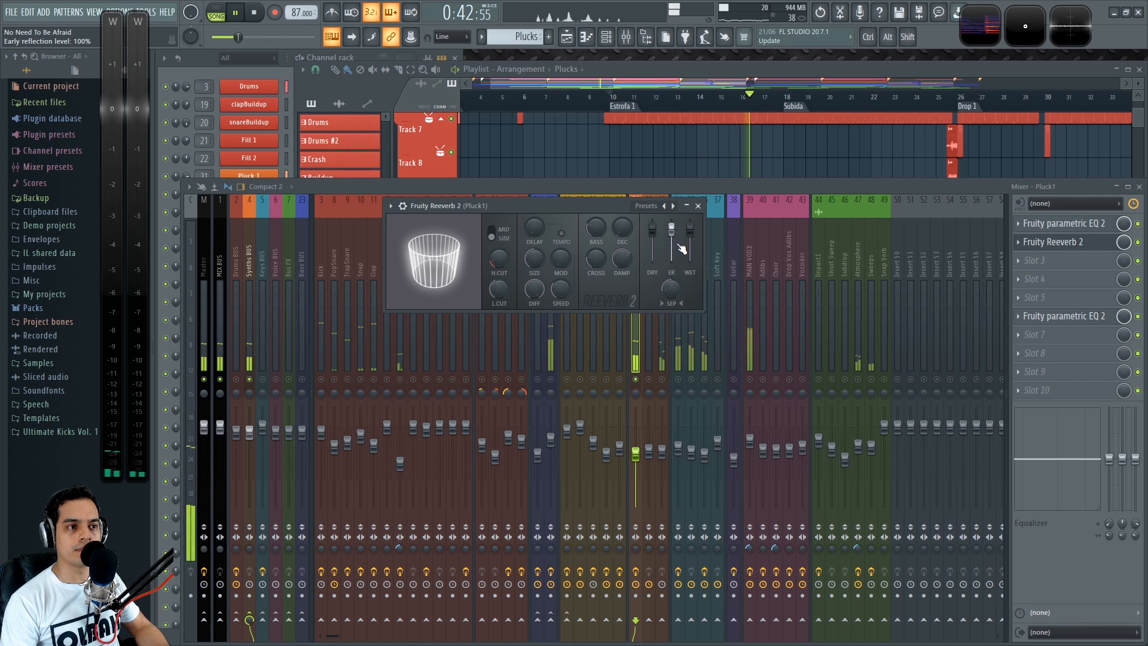
{"action": "left_click_drag", "start_coordinate": [690, 229], "coordinate": [694, 265]}
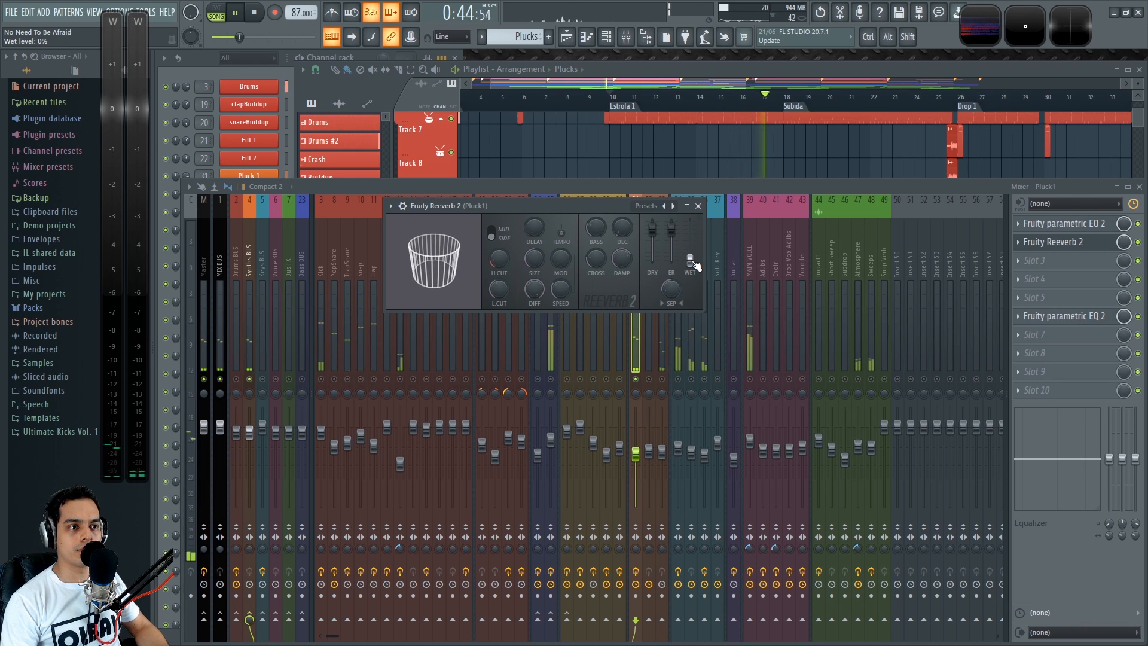
{"action": "key", "text": "ctrl+z"}
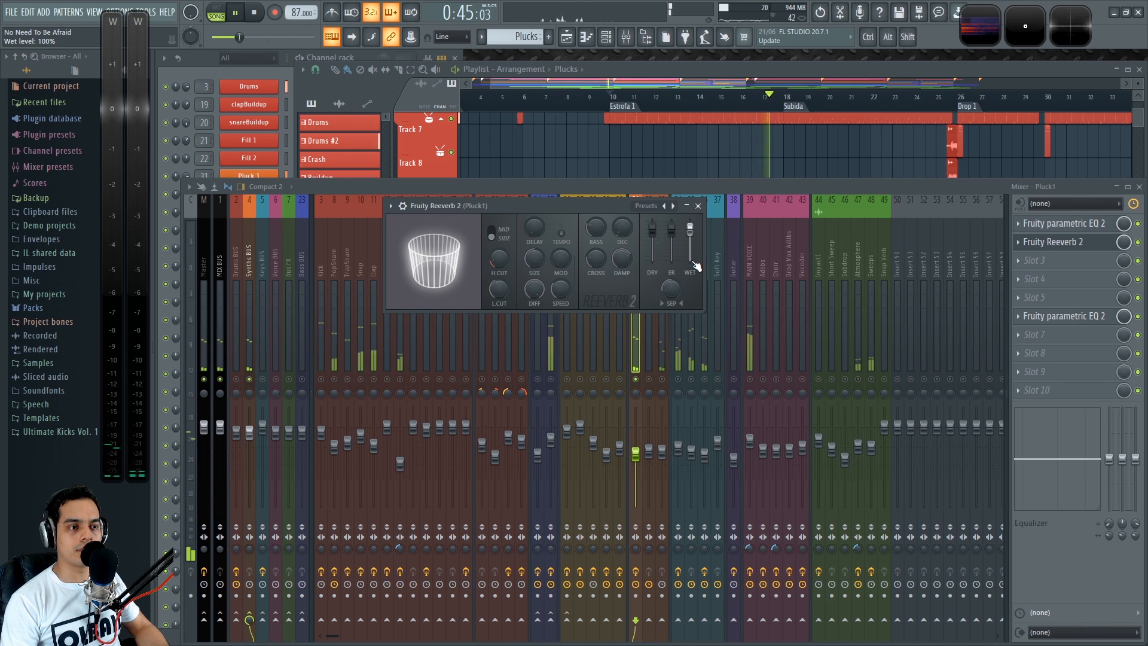
{"action": "left_click", "coordinate": [698, 206]}
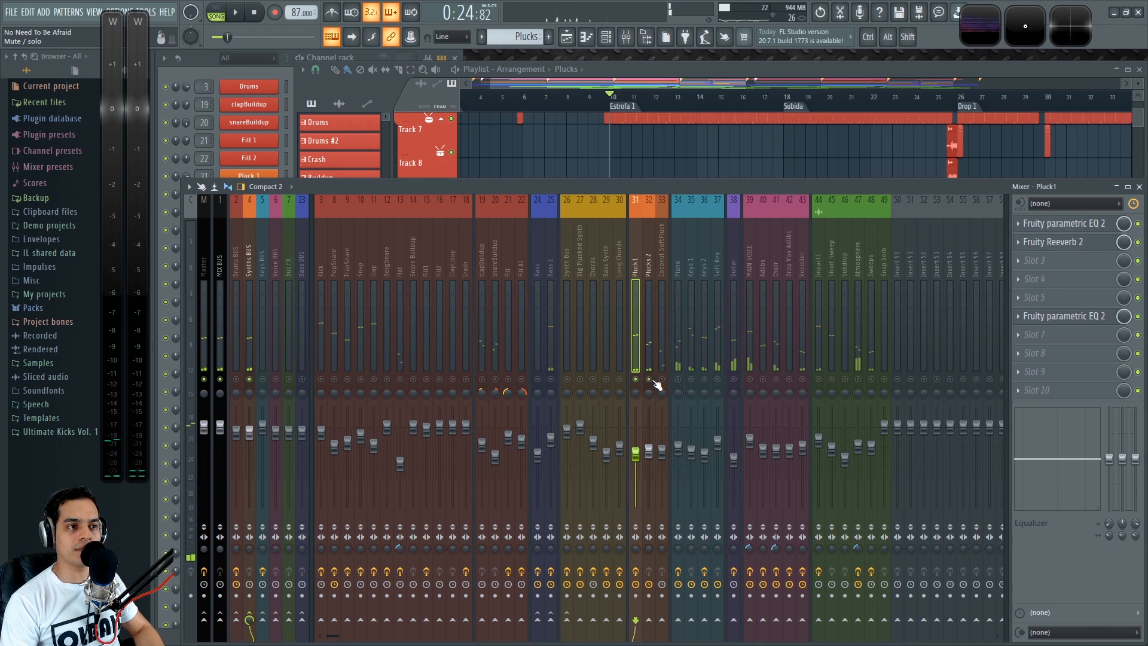
Play Pluck1 in the full mix, and solo the keys tracks together with Pluck1, Plucks 2 and Coconut SoftPluck
{"action": "right_click", "coordinate": [637, 380]}
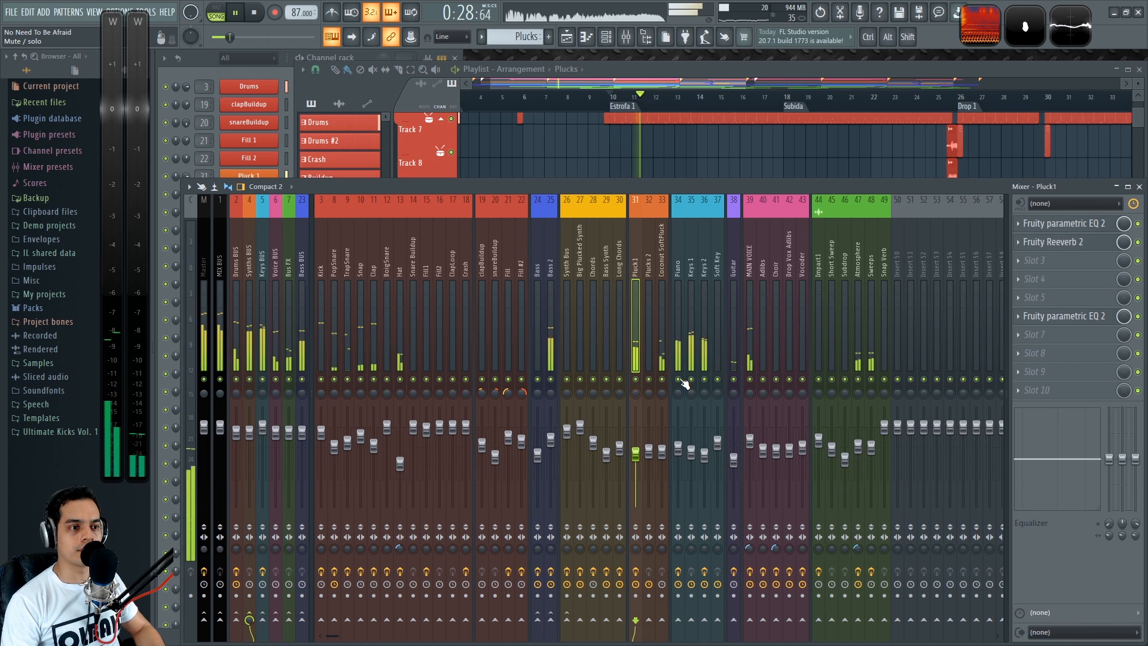
{"action": "right_click", "coordinate": [678, 380]}
{"action": "left_click", "coordinate": [704, 380]}
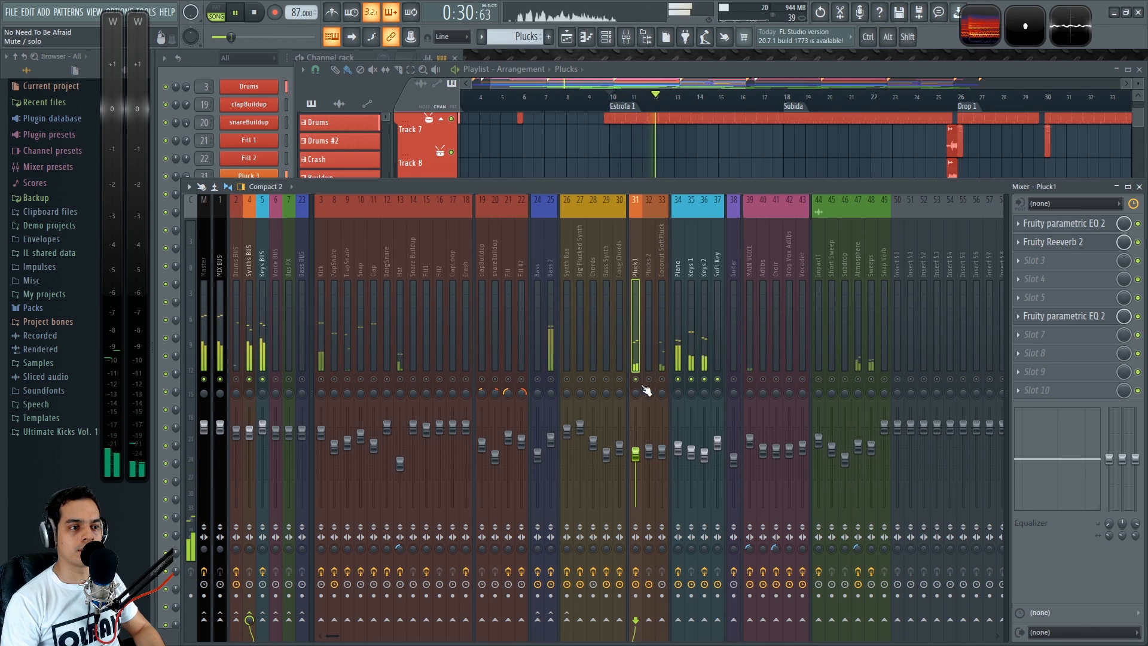
{"action": "left_click", "coordinate": [649, 379]}
{"action": "left_click", "coordinate": [662, 379]}
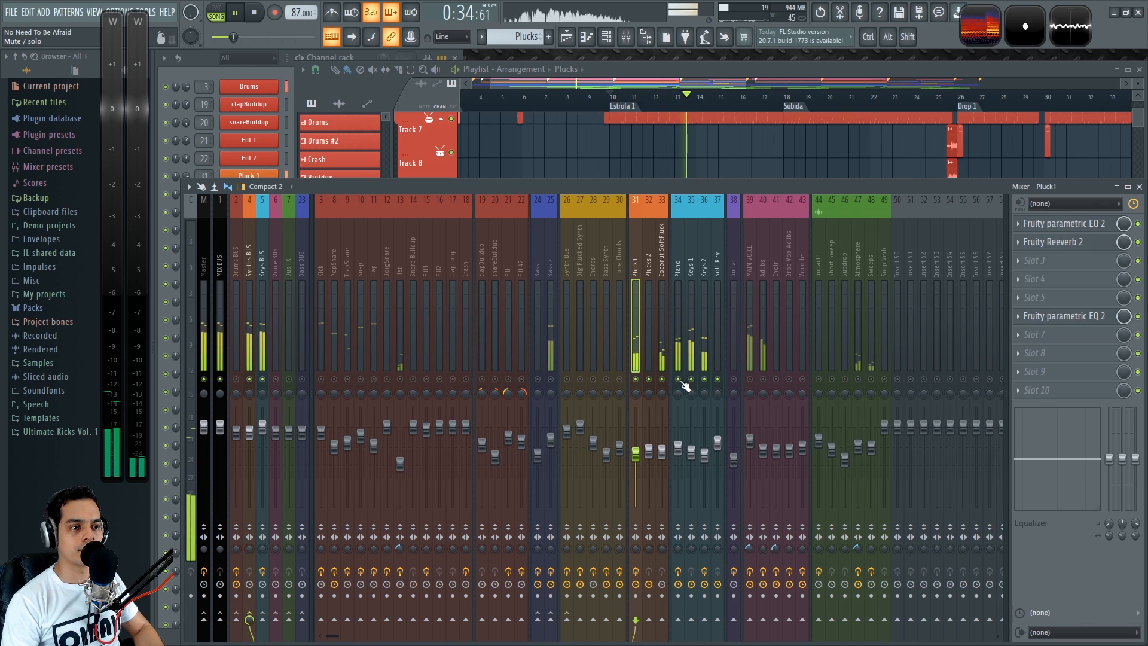
Solo and select the Coconut SoftPluck track and audition it alone
{"action": "left_click", "coordinate": [663, 381], "text": "ctrl"}
{"action": "left_click", "coordinate": [663, 358]}
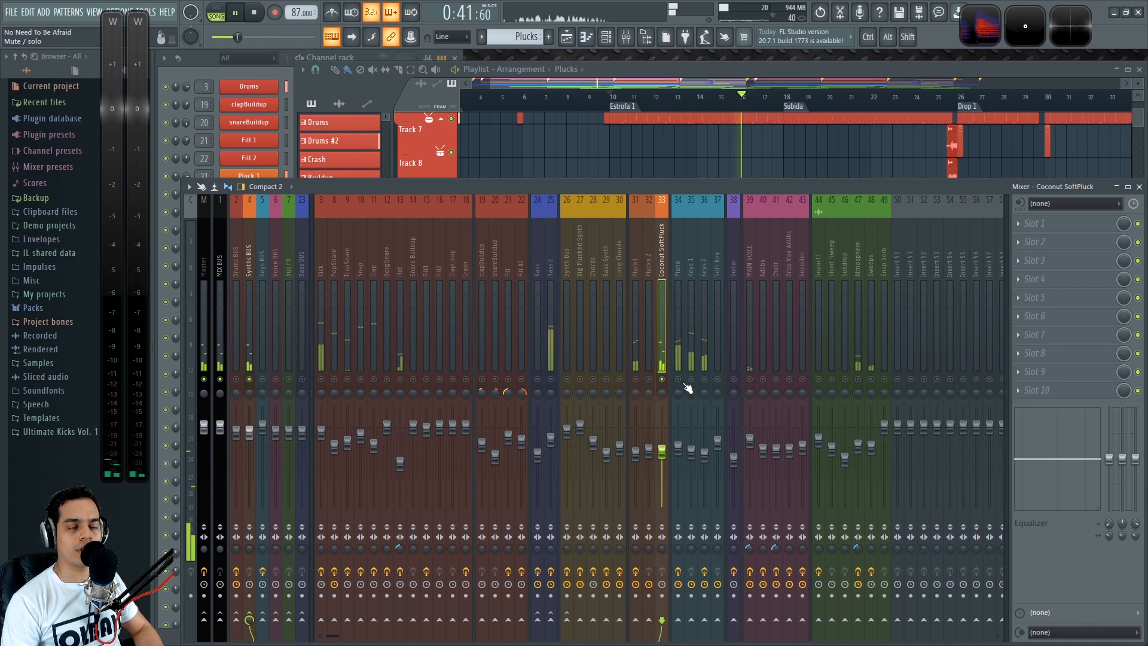
{"action": "key", "text": "space"}
{"action": "key", "text": "F9"}
{"action": "scroll", "coordinate": [710, 397], "scroll_direction": "down", "scroll_amount": 3}
{"action": "key", "text": "F9"}
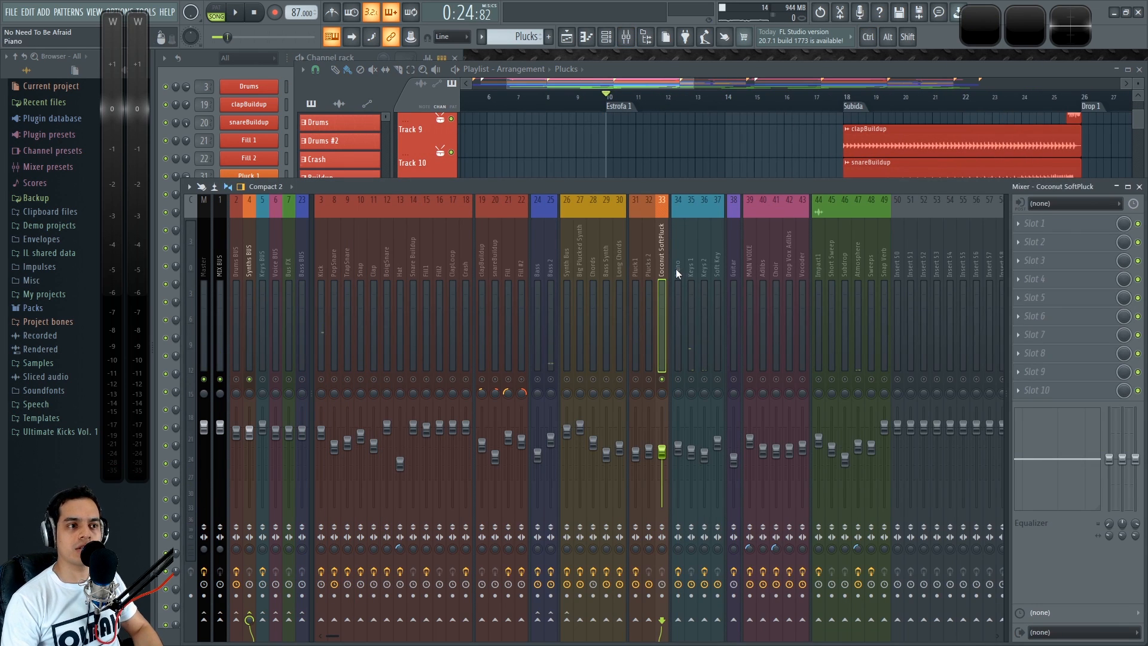
Replay the soloed Coconut SoftPluck from Estrofa 1 and examine its frequency content in the enlarged Wave Candy spectrogram
{"action": "key", "text": "space"}
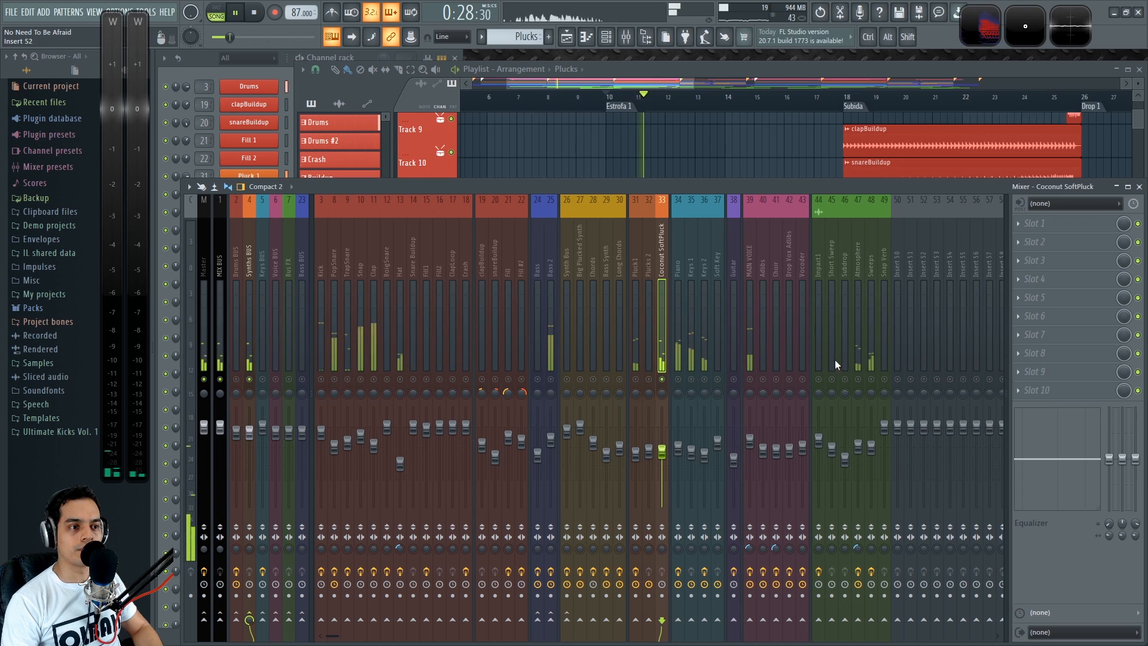
{"action": "key", "text": "space"}
{"action": "key", "text": "space"}
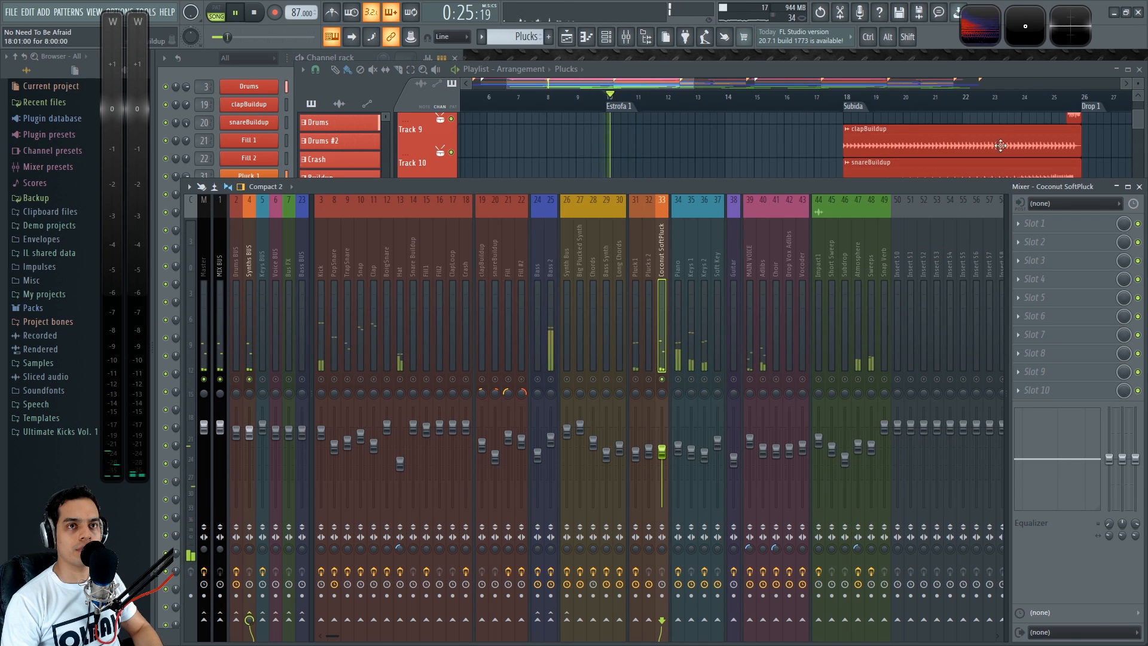
{"action": "left_click", "coordinate": [974, 29]}
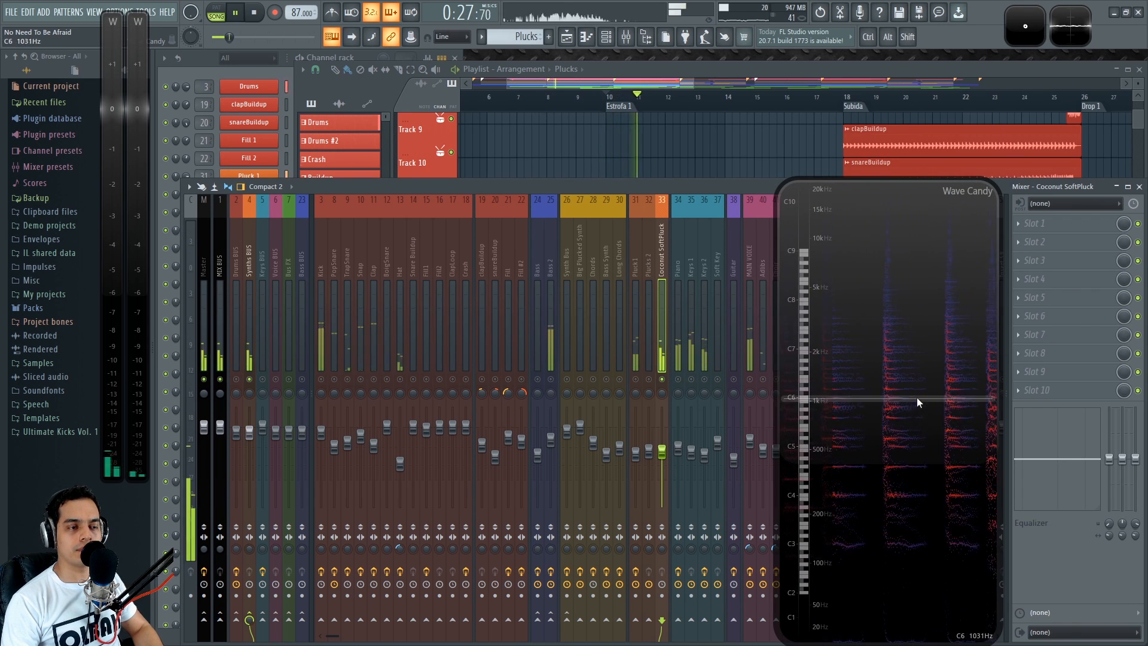
{"action": "key", "text": "space"}
{"action": "key", "text": "space"}
Audition the Keys 1 and Piano tracks soloed in turn, and examine Keys 1 in the enlarged Wave Candy spectrogram
{"action": "left_click", "coordinate": [694, 263]}
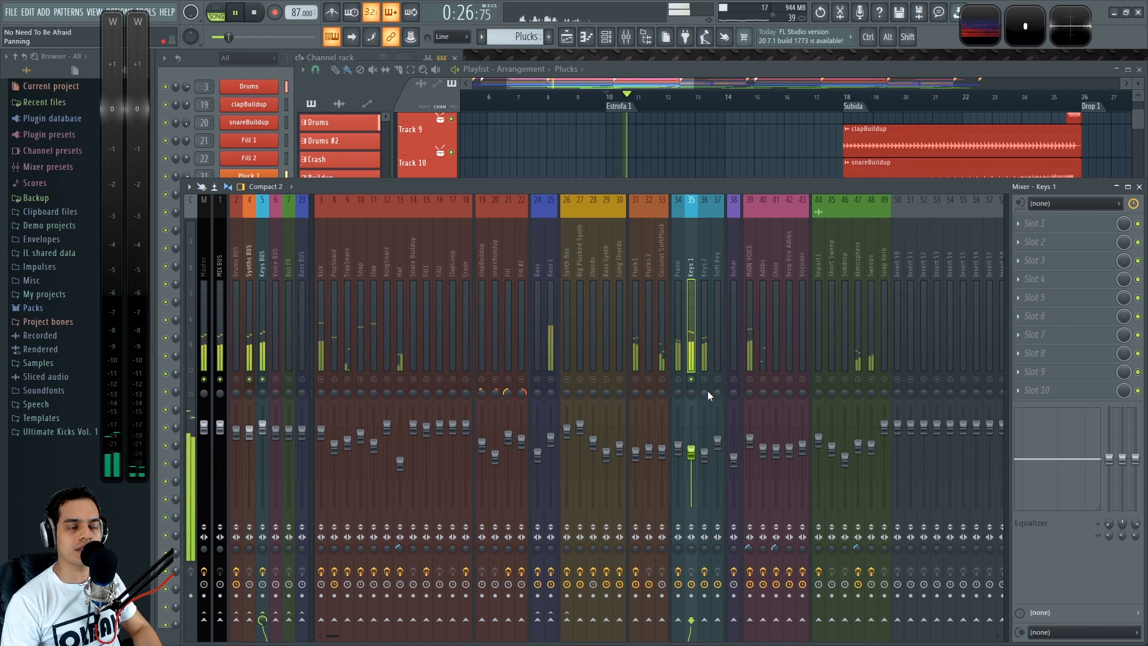
{"action": "key", "text": "space"}
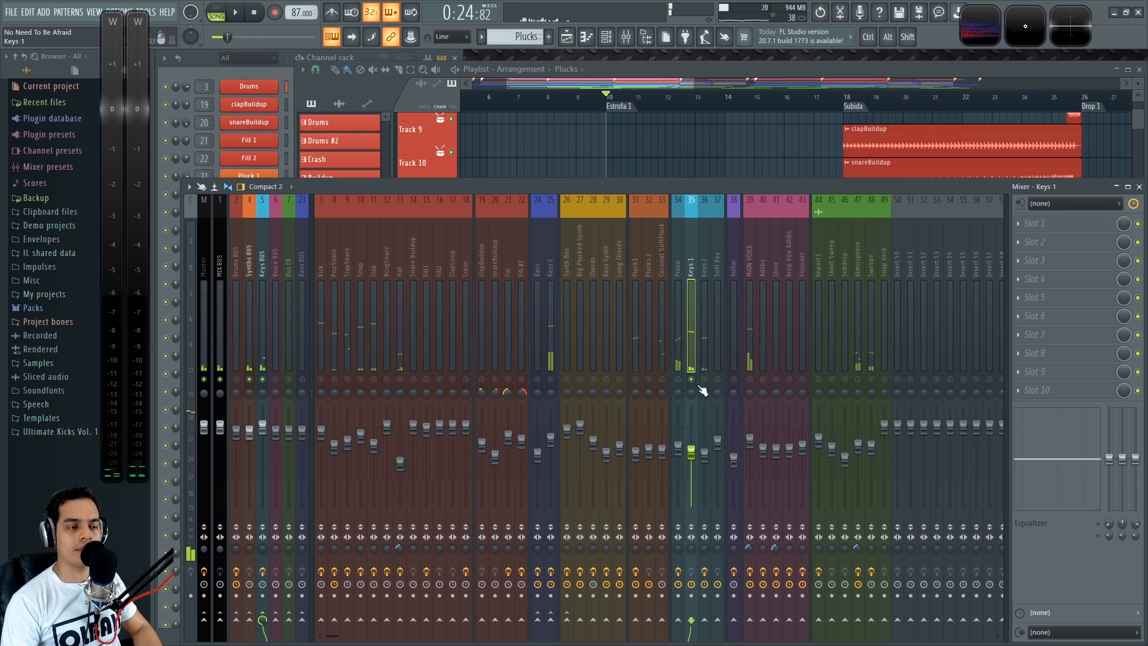
{"action": "left_click", "coordinate": [679, 387]}
{"action": "key", "text": "space"}
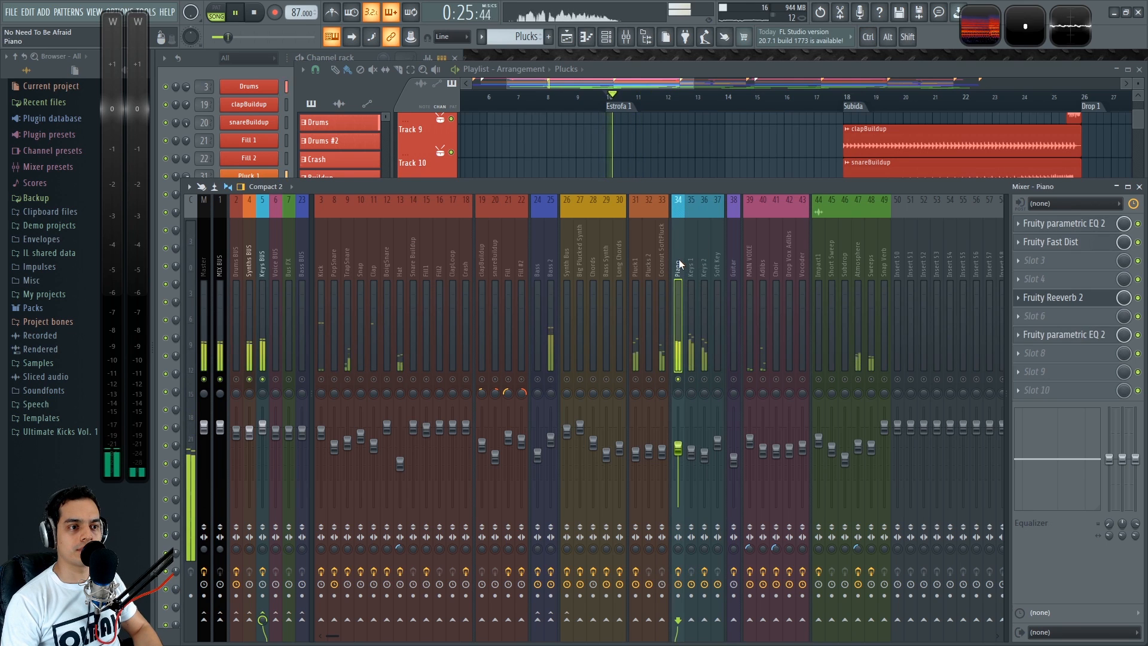
{"action": "left_click", "coordinate": [695, 265]}
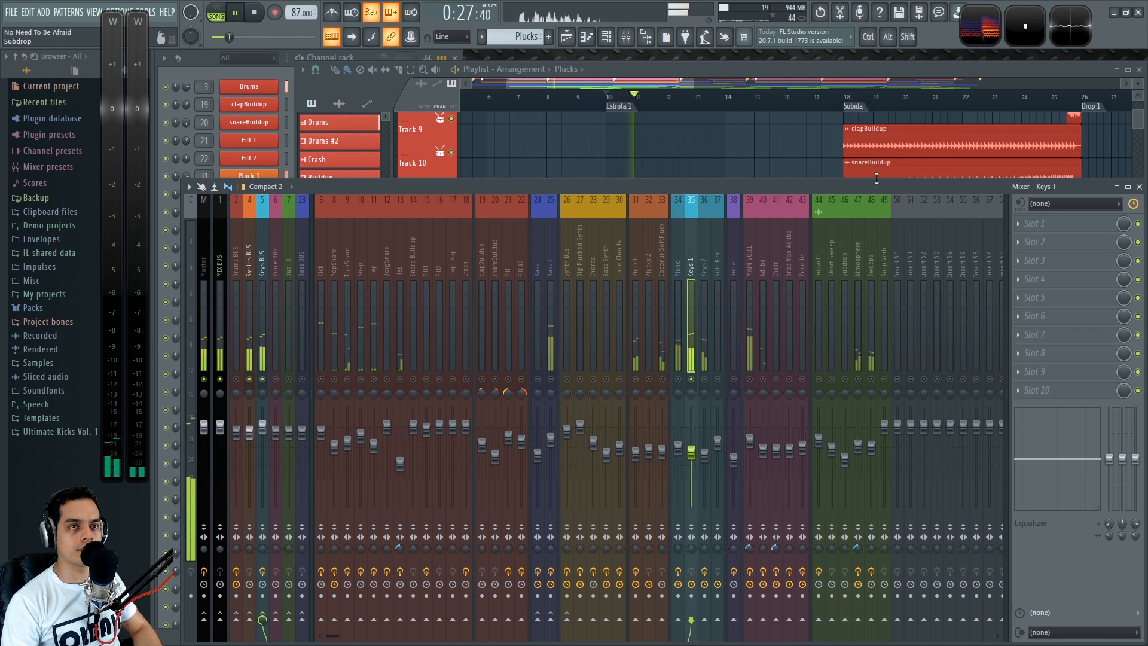
{"action": "left_click", "coordinate": [979, 26]}
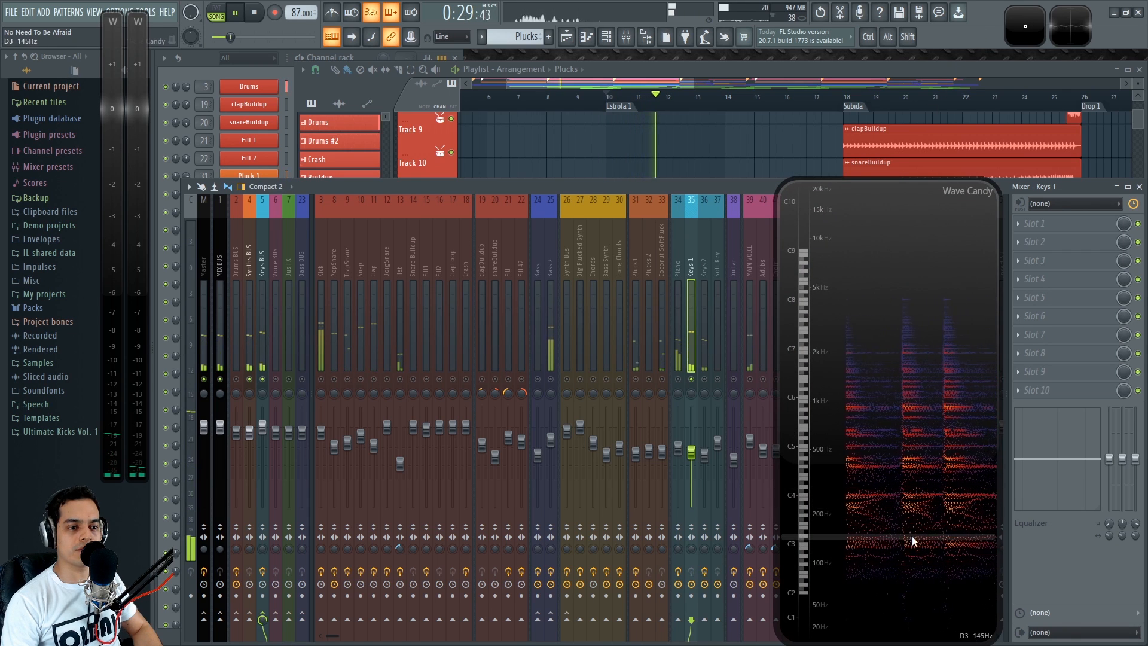
Solo the Coconut SoftPluck track again and load Fruity Stereo Enhancer into its second effect slot
{"action": "left_click", "coordinate": [663, 387]}
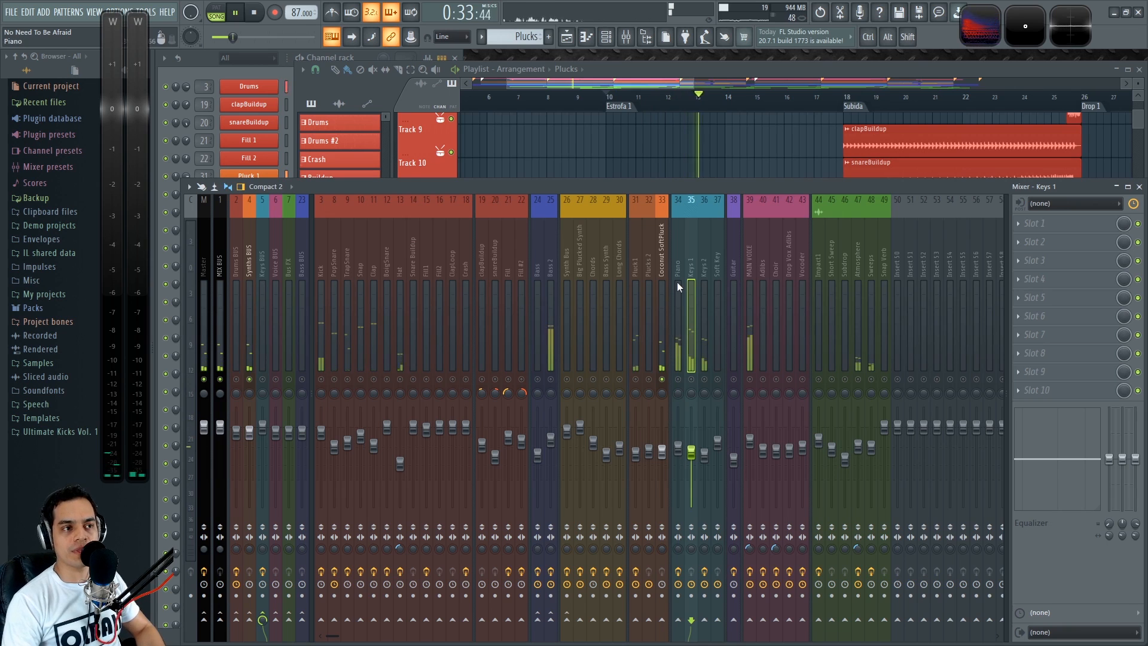
{"action": "left_click", "coordinate": [661, 250]}
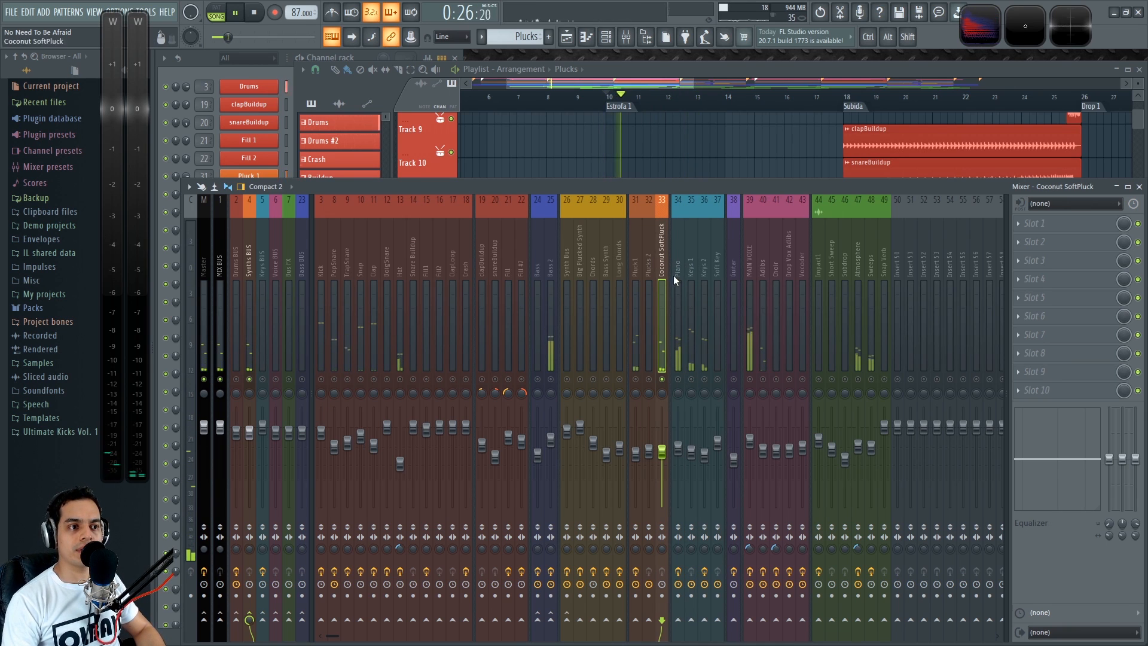
{"action": "key", "text": "space"}
{"action": "left_click", "coordinate": [1030, 249]}
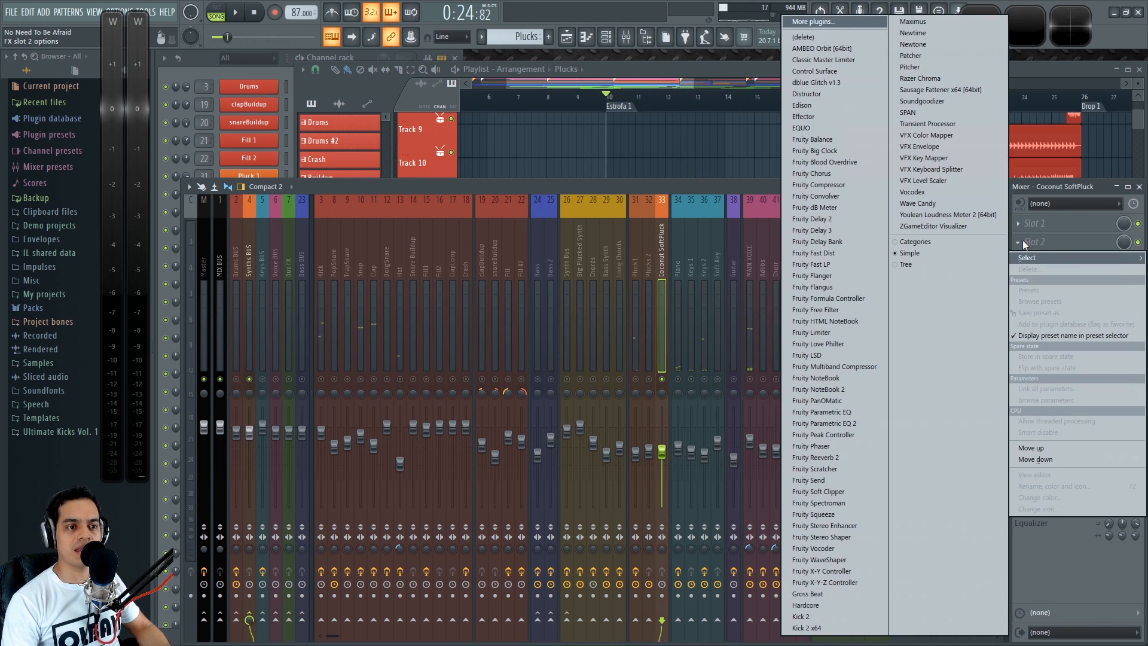
{"action": "left_click", "coordinate": [835, 527]}
{"action": "left_click_drag", "start_coordinate": [342, 192], "coordinate": [570, 286]}
{"action": "key", "text": "space"}
{"action": "left_click", "coordinate": [696, 286]}
Open SPAN on the Master track and examine the correlation meter while Coconut SoftPluck plays soloed
{"action": "key", "text": "space"}
{"action": "key", "text": "space"}
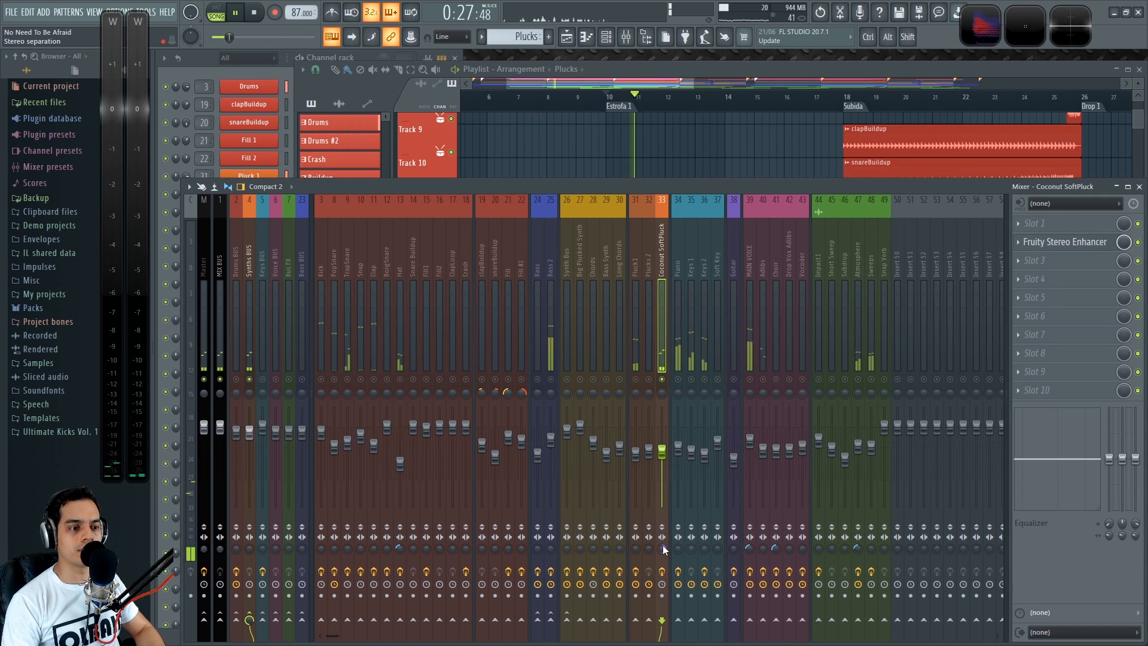
{"action": "left_click", "coordinate": [204, 323]}
{"action": "key", "text": "space"}
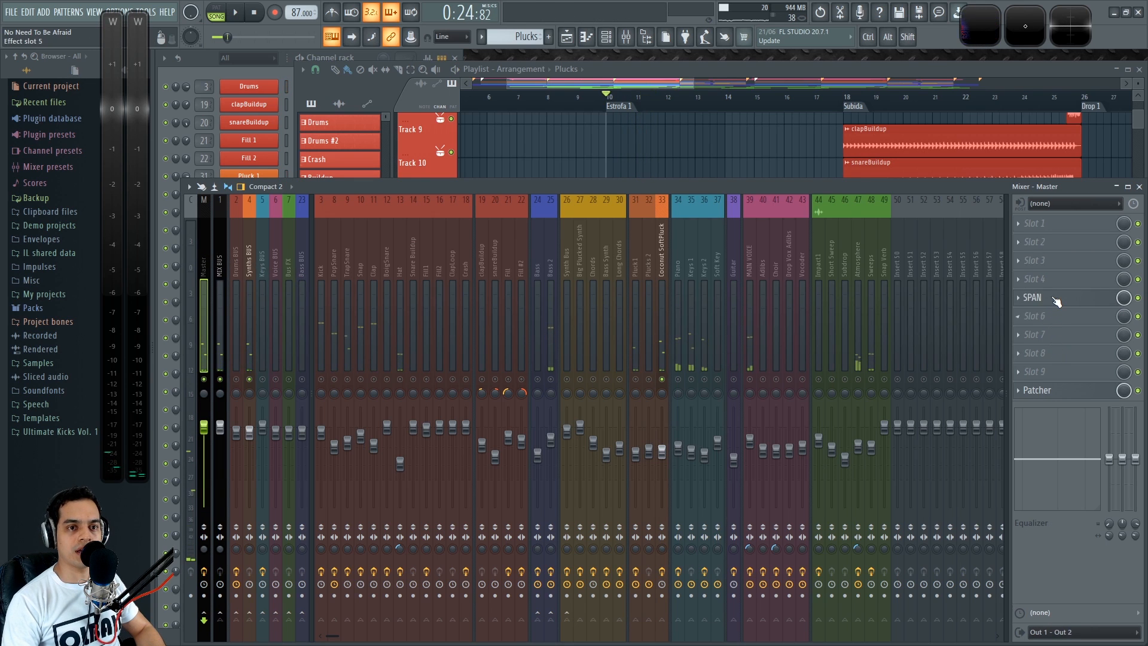
{"action": "left_click", "coordinate": [1057, 302]}
{"action": "key", "text": "space"}
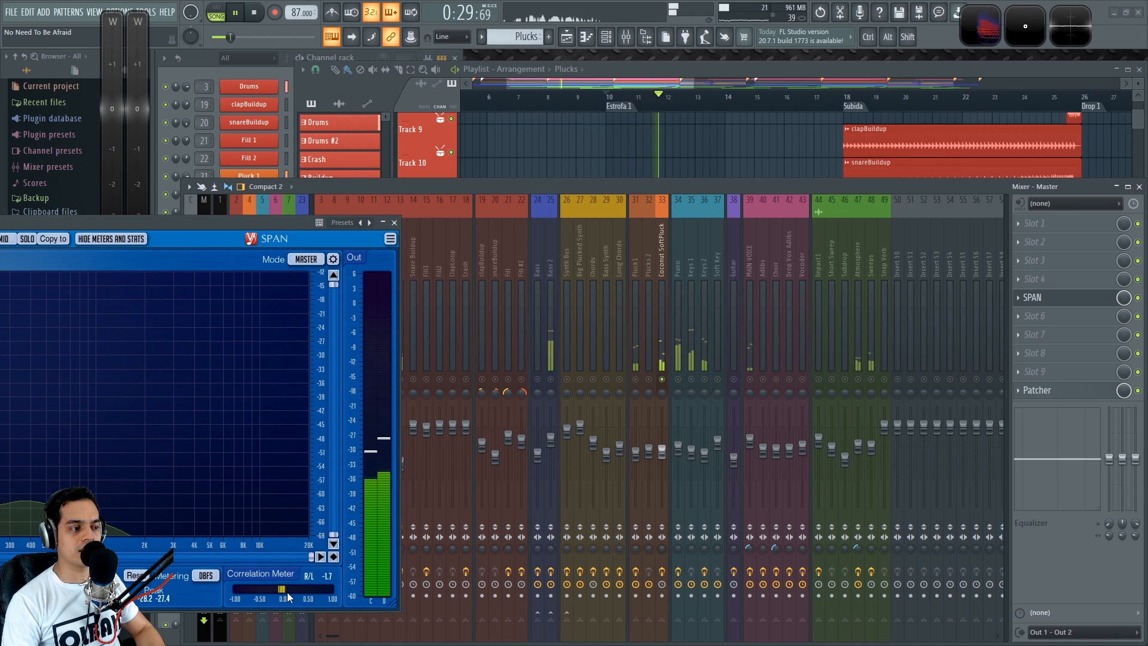
{"action": "left_click_drag", "start_coordinate": [265, 238], "coordinate": [101, 271]}
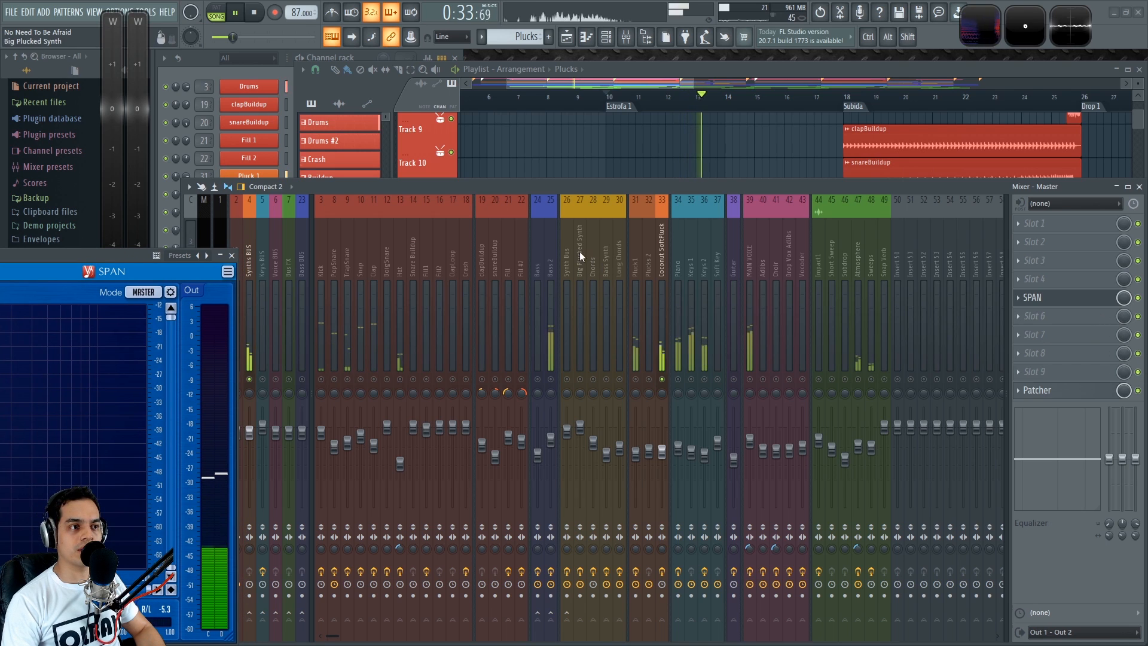
Stop playback and reopen Fruity Stereo Enhancer on the Coconut SoftPluck track
{"action": "left_click", "coordinate": [660, 255]}
{"action": "key", "text": "space"}
{"action": "left_click", "coordinate": [1064, 242]}
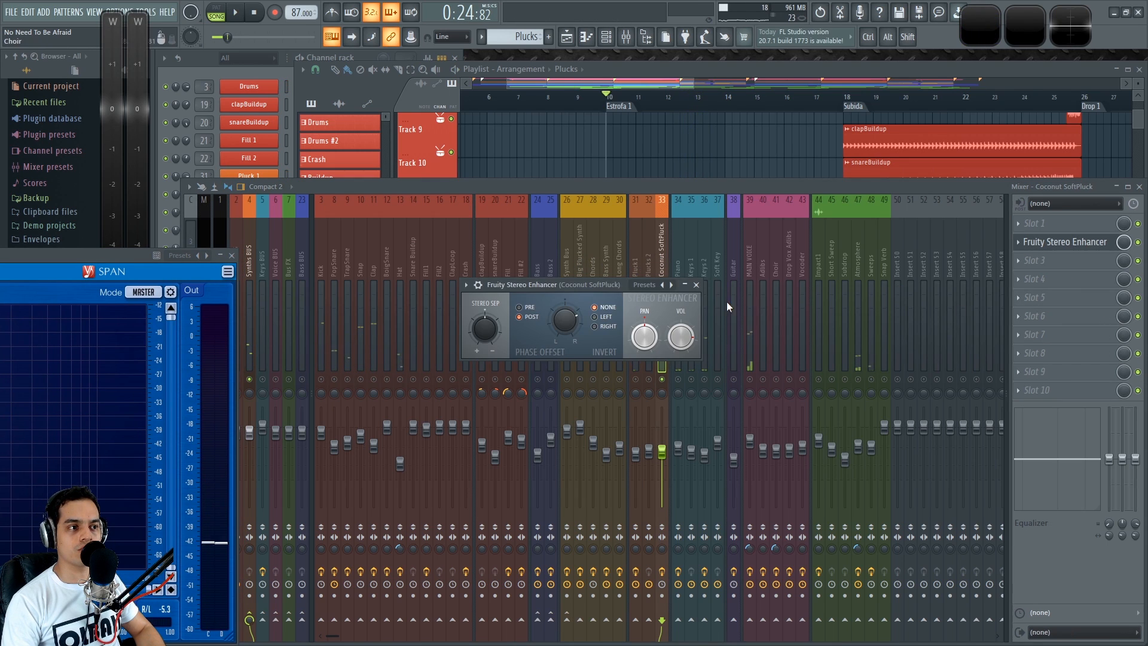
Try inverting the left channel in Coconut SoftPluck's Stereo Enhancer during playback and return the inversion to None
{"action": "left_click_drag", "start_coordinate": [614, 288], "coordinate": [623, 288]}
{"action": "left_click", "coordinate": [604, 317]}
{"action": "key", "text": "space"}
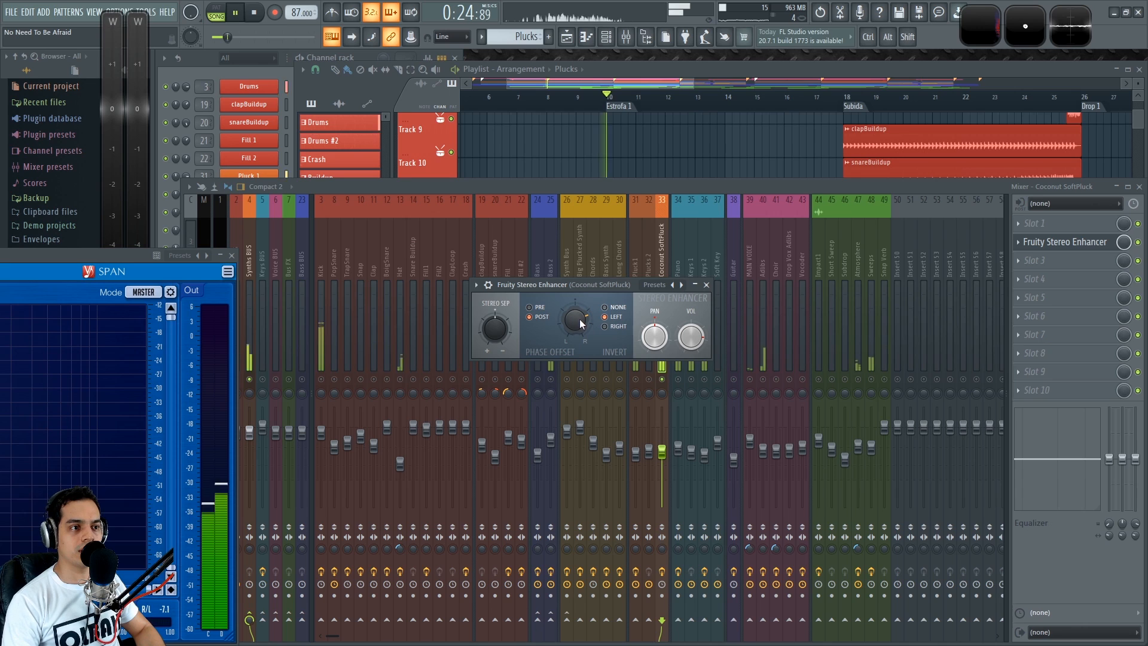
{"action": "key", "text": "space"}
{"action": "key", "text": "space"}
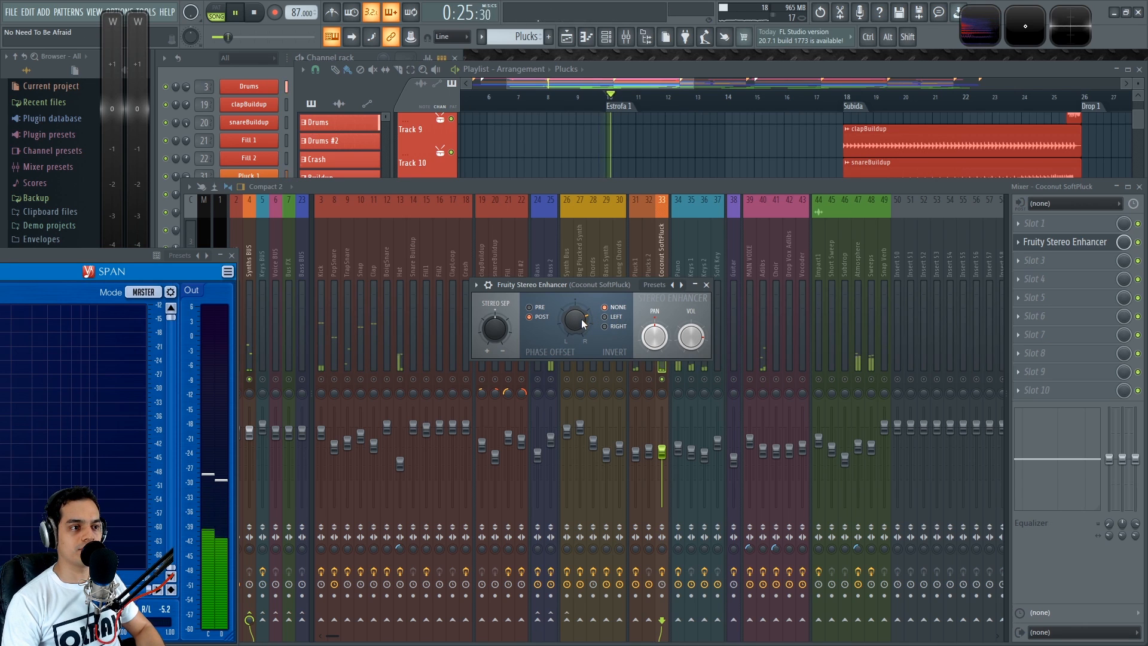
Set the Stereo Enhancer's phase offset on Coconut SoftPluck to about 13.9 ms right, check it in playback, and close the effect
{"action": "left_click_drag", "start_coordinate": [594, 319], "coordinate": [594, 317]}
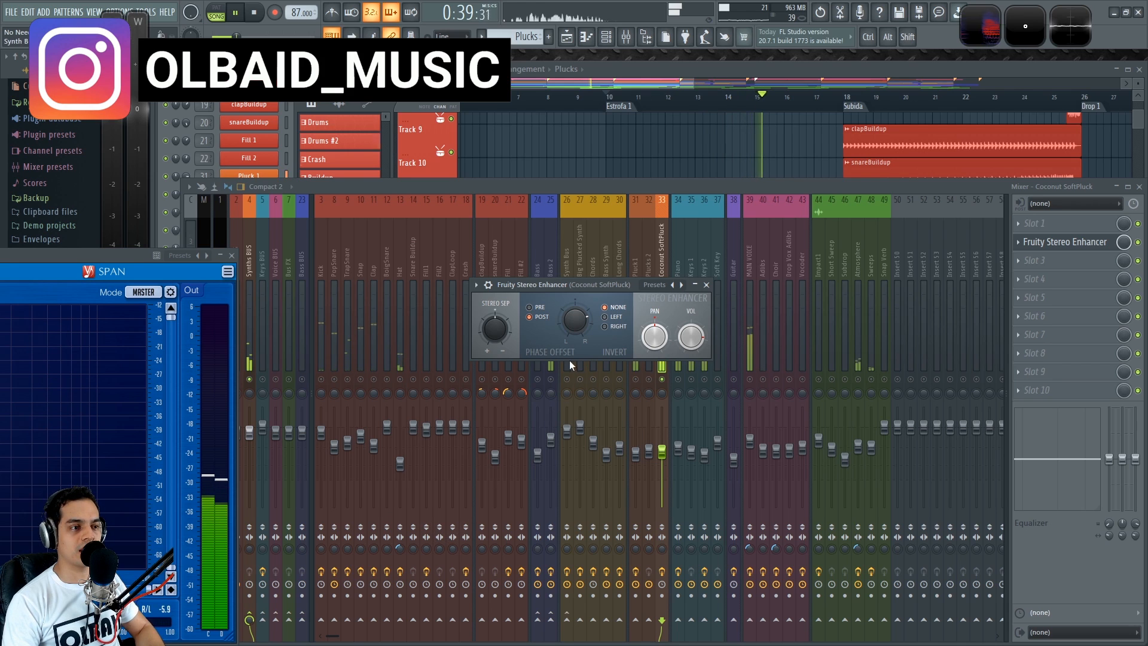
{"action": "right_click", "coordinate": [577, 331]}
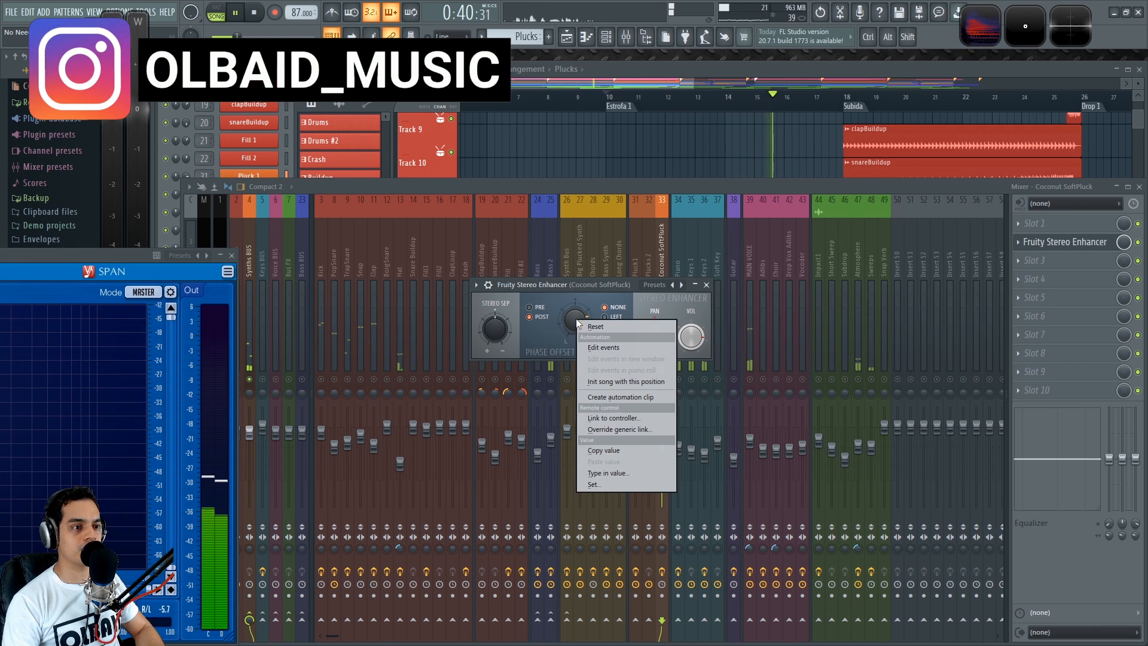
{"action": "left_click", "coordinate": [609, 448]}
{"action": "scroll", "coordinate": [582, 322], "scroll_direction": "up", "scroll_amount": 2}
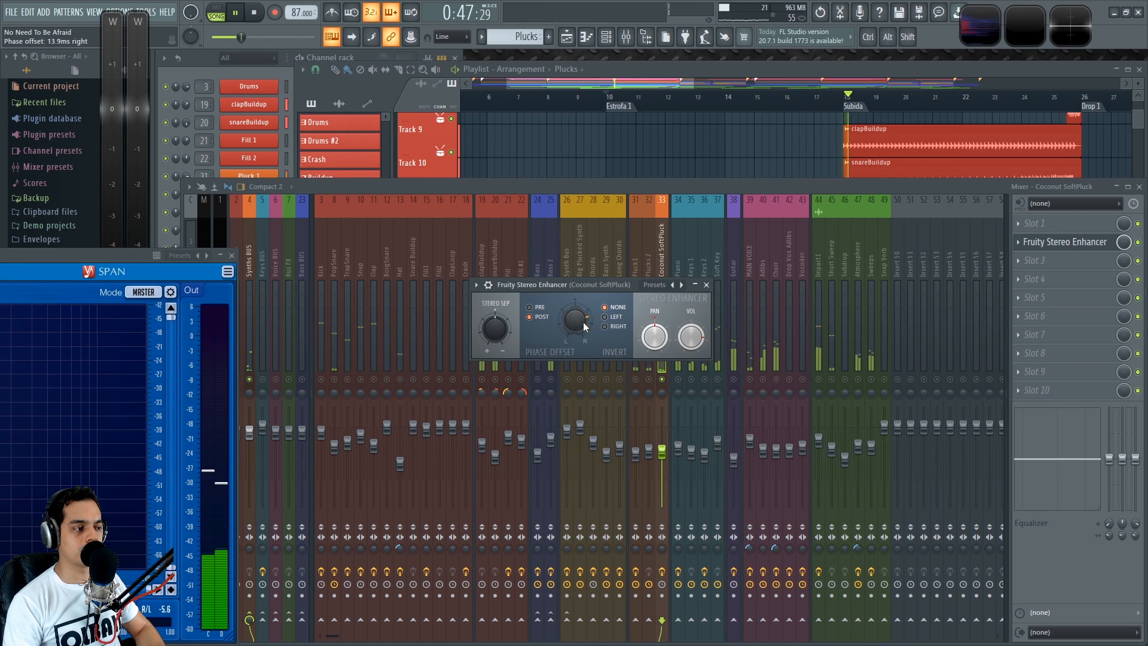
{"action": "key", "text": "space"}
{"action": "key", "text": "space"}
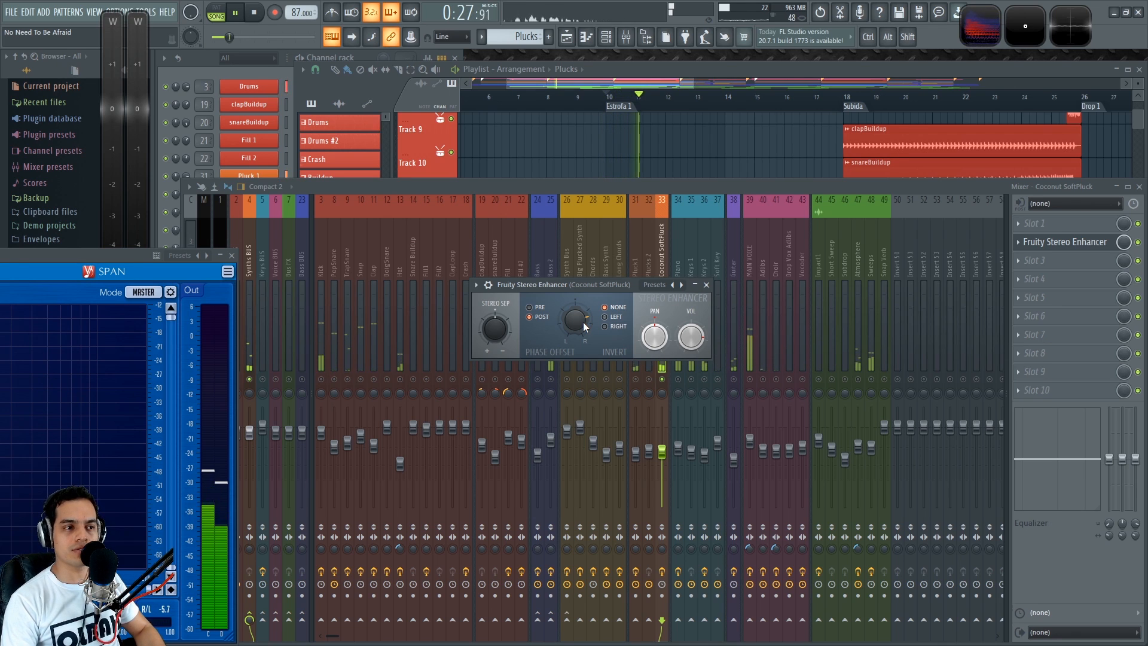
{"action": "key", "text": "space"}
{"action": "left_click", "coordinate": [706, 284]}
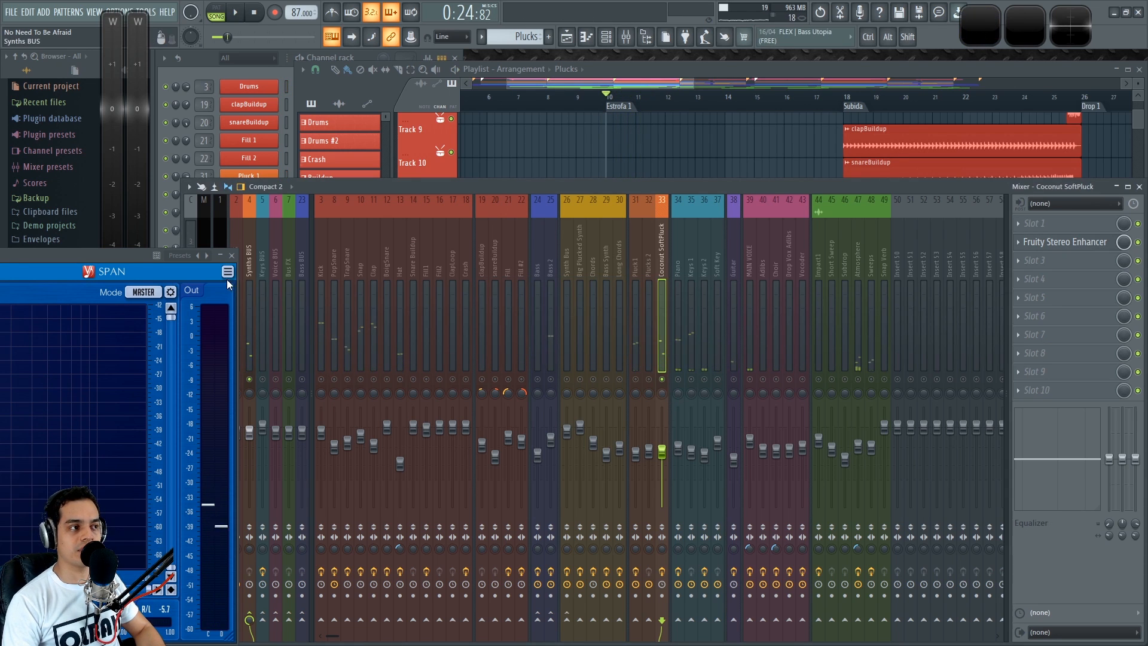
Close the SPAN analyzer, and move Coconut SoftPluck's Fruity Stereo Enhancer up to effect slot 1 after a playback check
{"action": "left_click", "coordinate": [232, 257]}
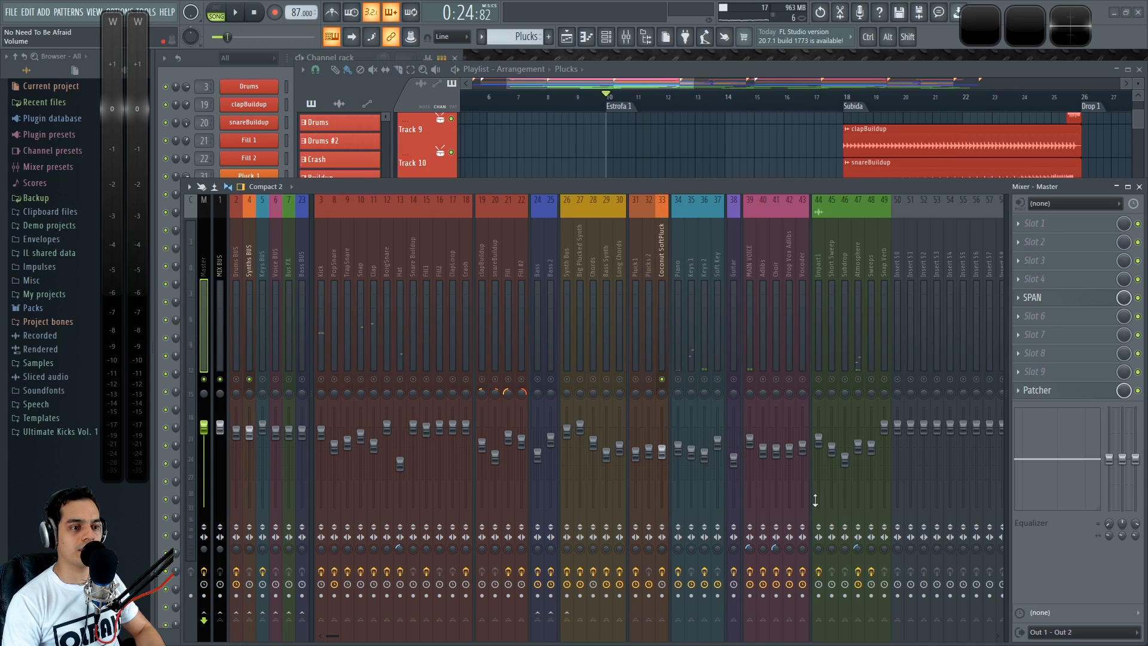
{"action": "left_click", "coordinate": [660, 239]}
{"action": "key", "text": "space"}
{"action": "key", "text": "space"}
{"action": "key", "text": "space"}
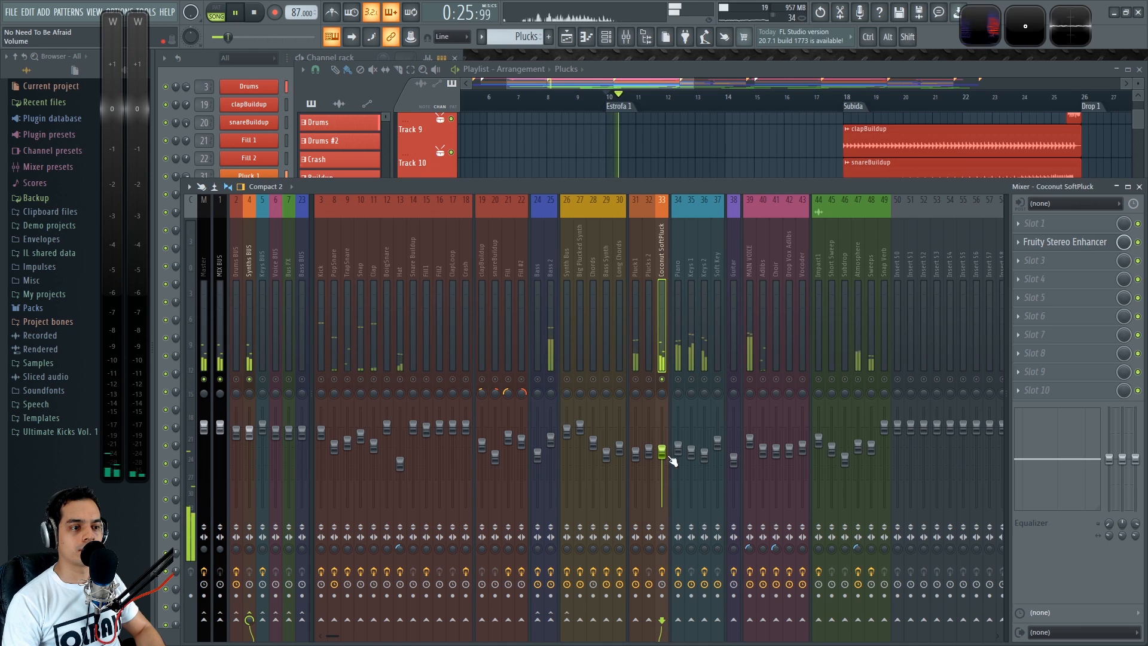
{"action": "key", "text": "space"}
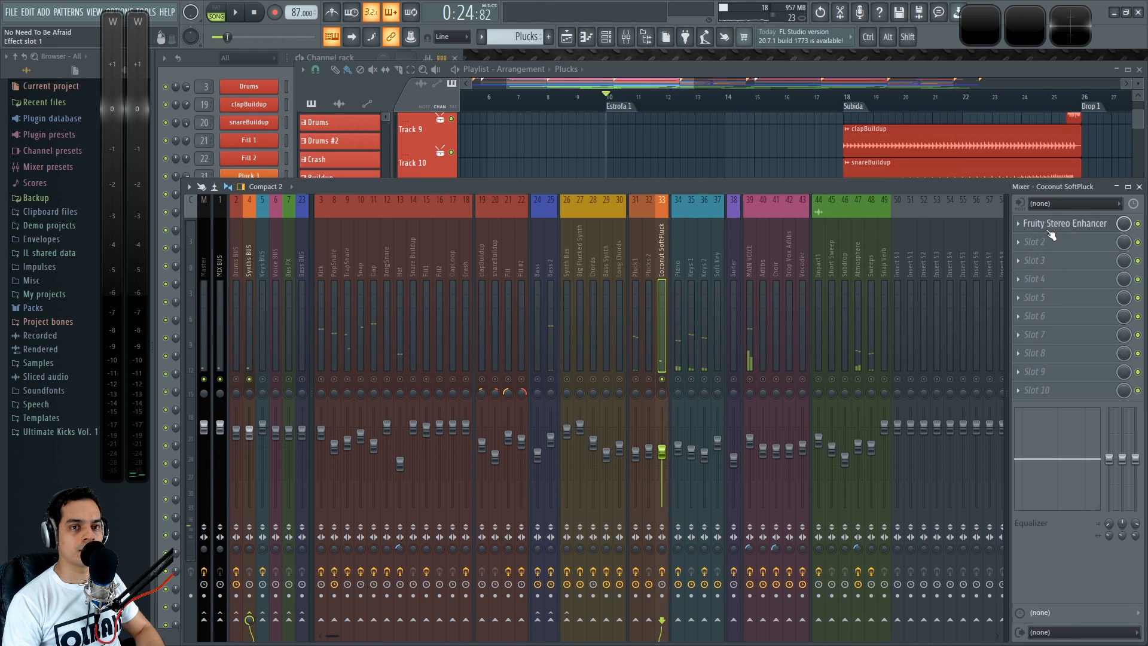
{"action": "left_click", "coordinate": [1020, 241]}
{"action": "left_click", "coordinate": [829, 457]}
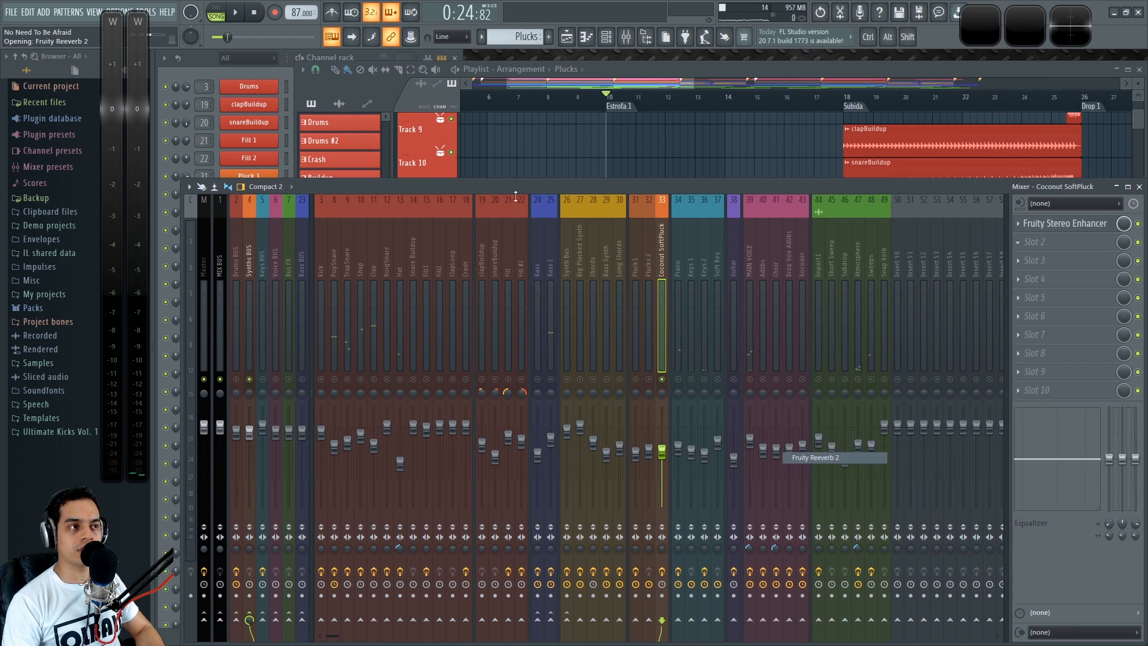
{"action": "left_click", "coordinate": [542, 172]}
{"action": "left_click", "coordinate": [636, 253]}
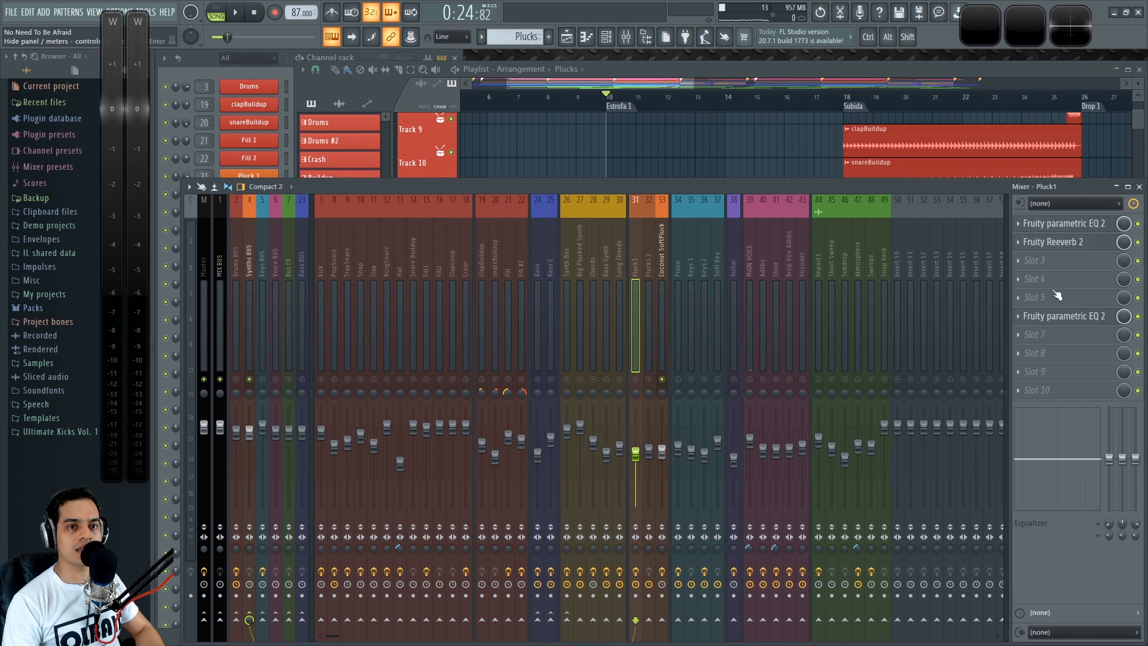
{"action": "left_click", "coordinate": [662, 246]}
{"action": "key", "text": "space"}
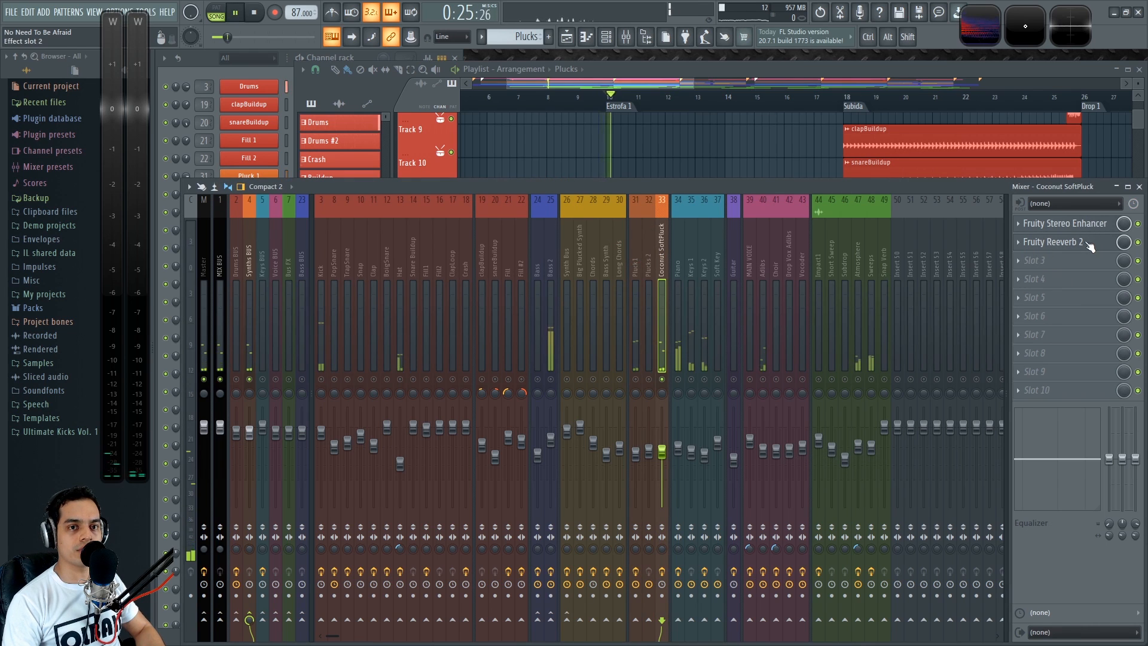
{"action": "left_click", "coordinate": [1019, 242]}
{"action": "left_click", "coordinate": [1029, 270]}
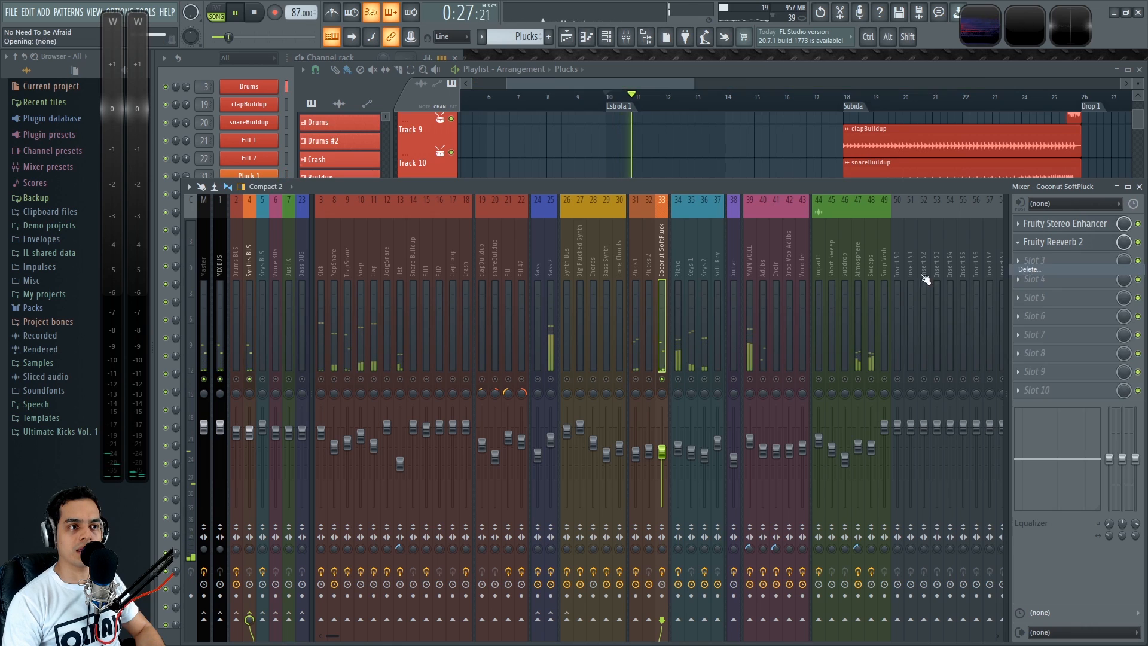
Copy the Fruity Reeverb 2 with its settings from the Pluck1 mixer track to Coconut SoftPluck
{"action": "left_click", "coordinate": [643, 301]}
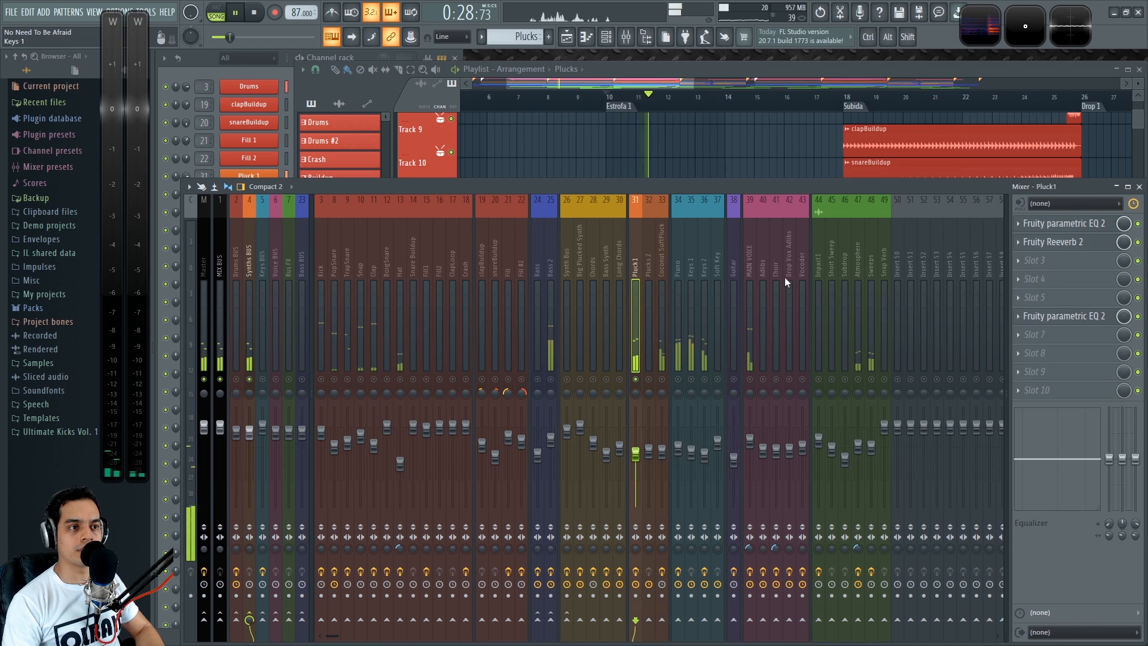
{"action": "left_click", "coordinate": [1026, 252]}
{"action": "left_click_drag", "start_coordinate": [1051, 317], "coordinate": [659, 254]}
{"action": "left_click", "coordinate": [658, 263]}
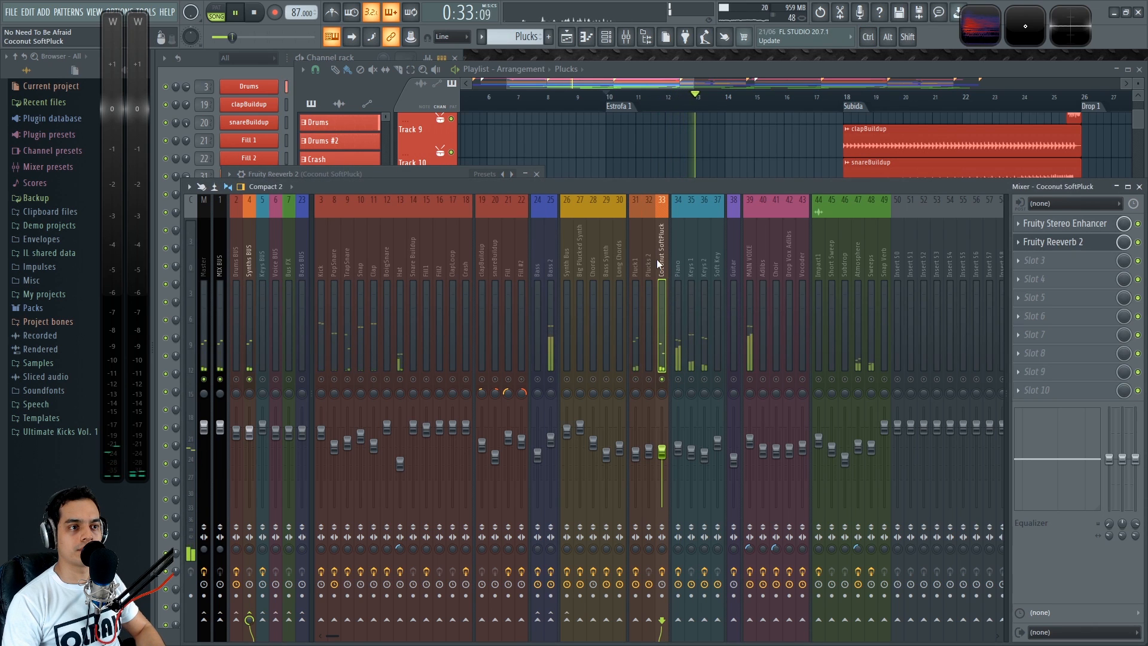
Shorten the tail and lower the wet level of Coconut SoftPluck's Fruity Reeverb 2, checking it without the dry signal
{"action": "left_click", "coordinate": [1053, 241]}
{"action": "left_click_drag", "start_coordinate": [465, 171], "coordinate": [616, 185]}
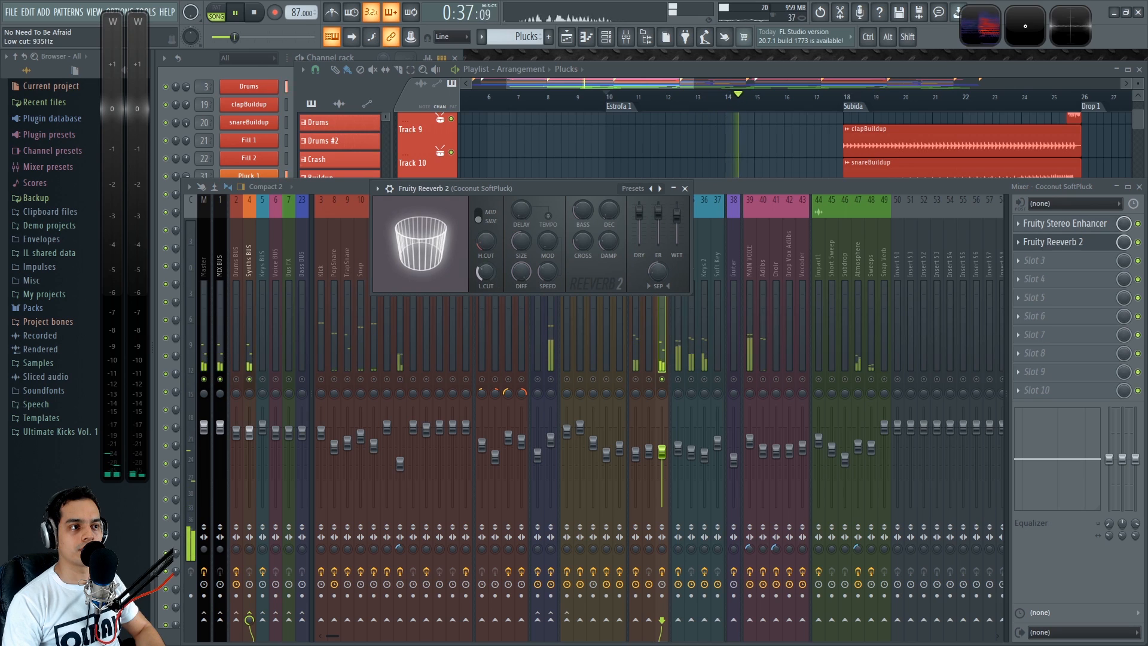
{"action": "left_click_drag", "start_coordinate": [608, 241], "coordinate": [609, 269]}
{"action": "left_click_drag", "start_coordinate": [677, 213], "coordinate": [677, 227]}
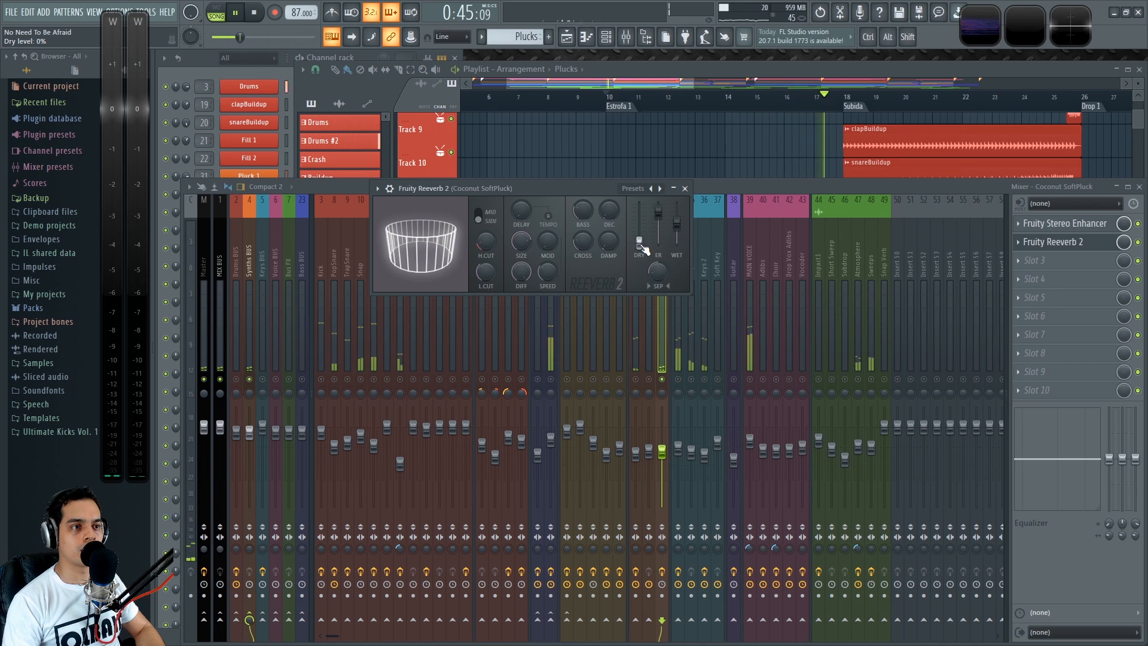
{"action": "left_click_drag", "start_coordinate": [639, 239], "coordinate": [639, 209]}
{"action": "left_click", "coordinate": [686, 189]}
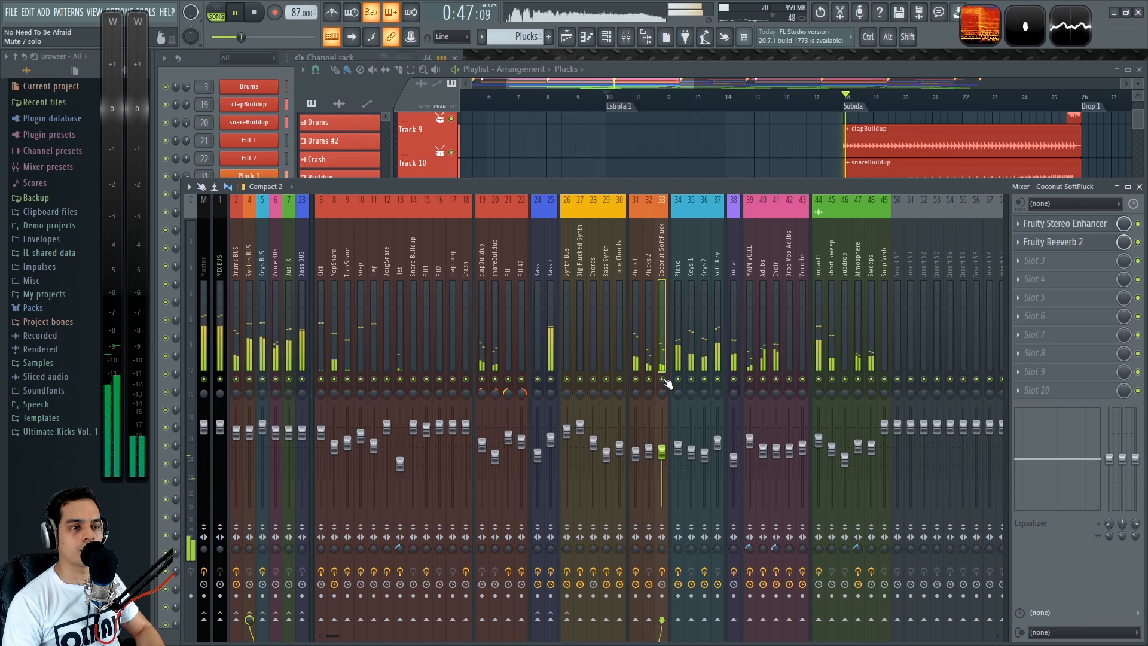
Save the project and review the full mix in the playlist around the lead-in to the Estrofa 1 section
{"action": "key", "text": "KP_Divide"}
{"action": "key", "text": "ctrl+s"}
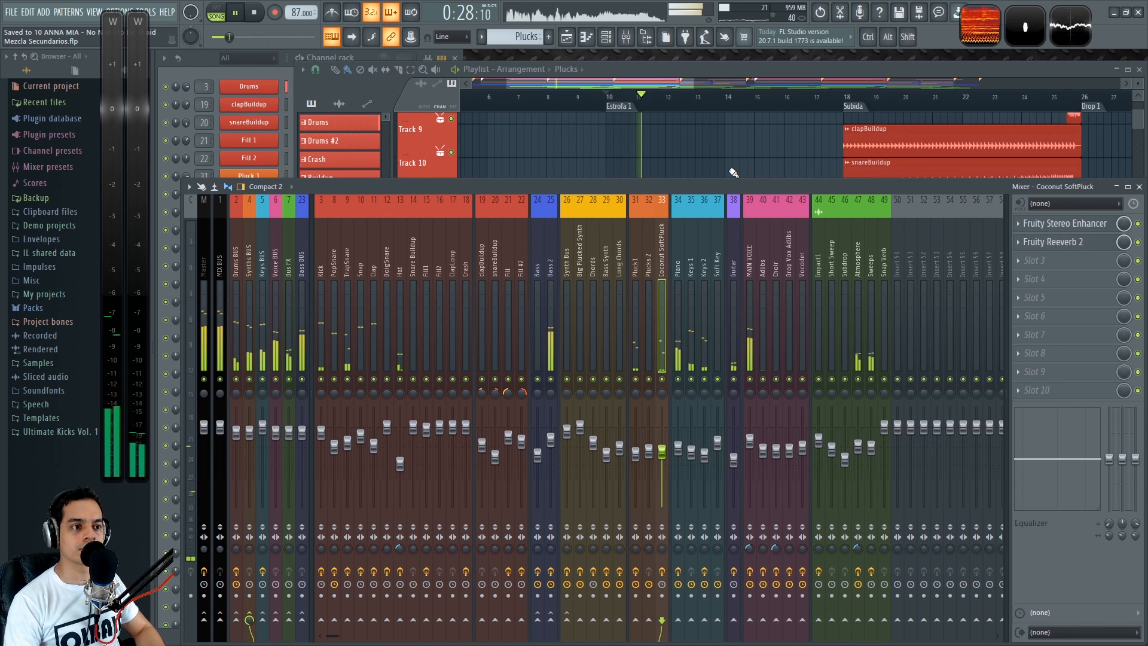
{"action": "key", "text": "F5"}
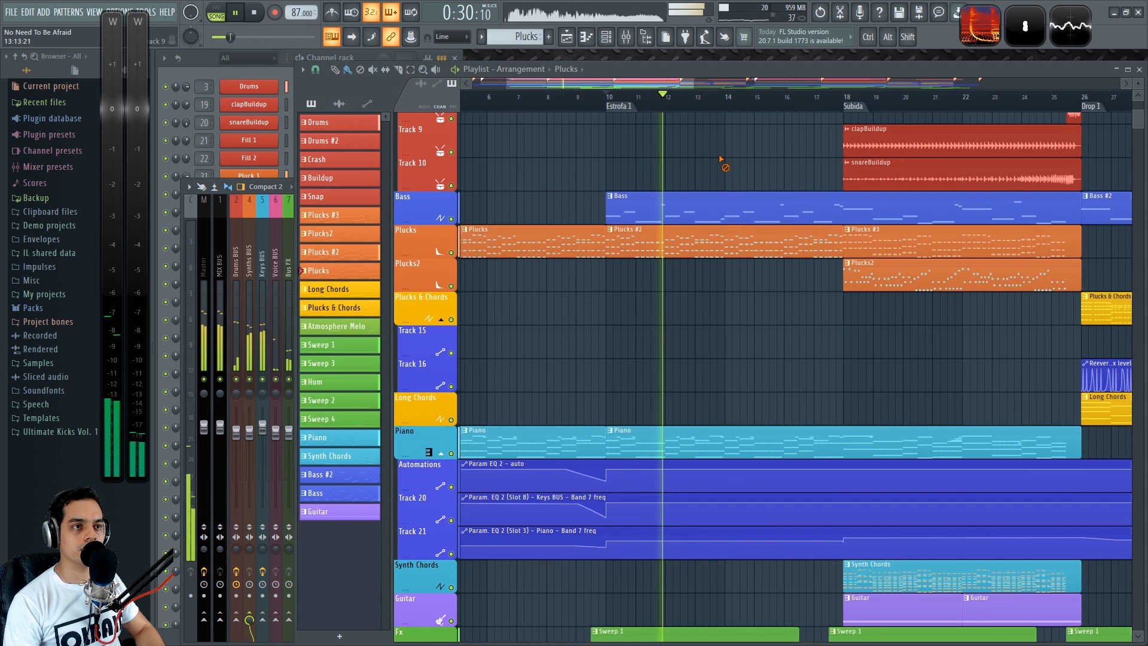
{"action": "scroll", "coordinate": [529, 326], "scroll_direction": "down", "scroll_amount": 2}
{"action": "scroll", "coordinate": [529, 326], "scroll_direction": "up", "scroll_amount": 2}
{"action": "left_click_drag", "start_coordinate": [640, 97], "coordinate": [577, 97]}
{"action": "left_click_drag", "start_coordinate": [556, 362], "coordinate": [661, 305]}
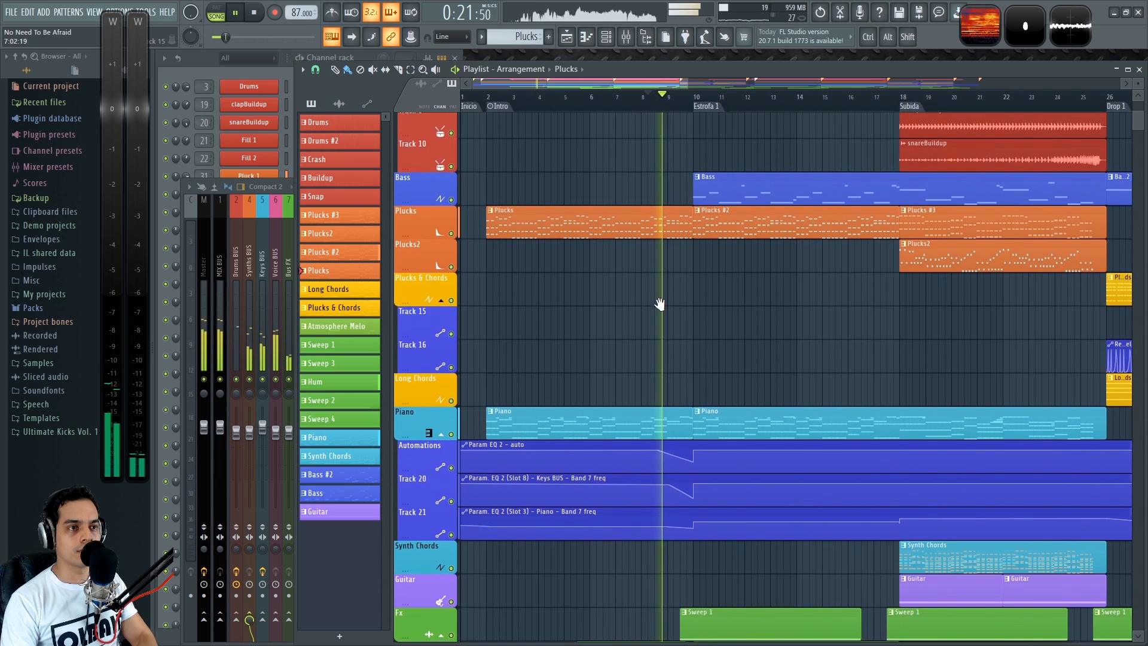
Solo the Piano and Keys 1 mixer tracks to compare how they sound during Estrofa 1
{"action": "key", "text": "F9"}
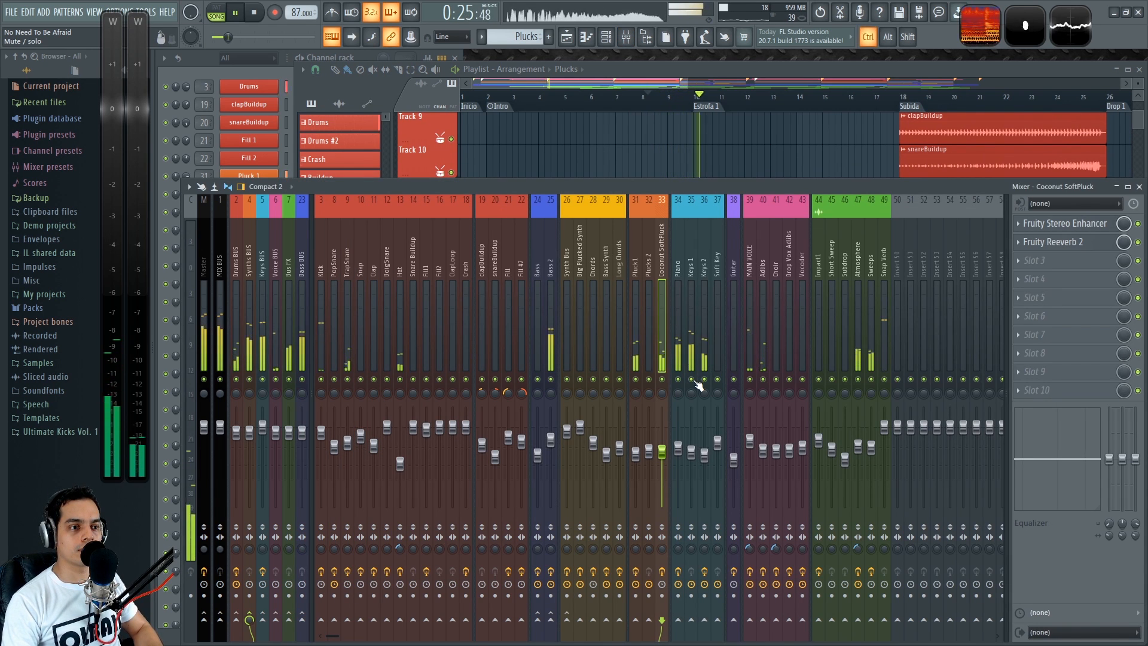
{"action": "left_click", "coordinate": [687, 261]}
{"action": "key", "text": "F5"}
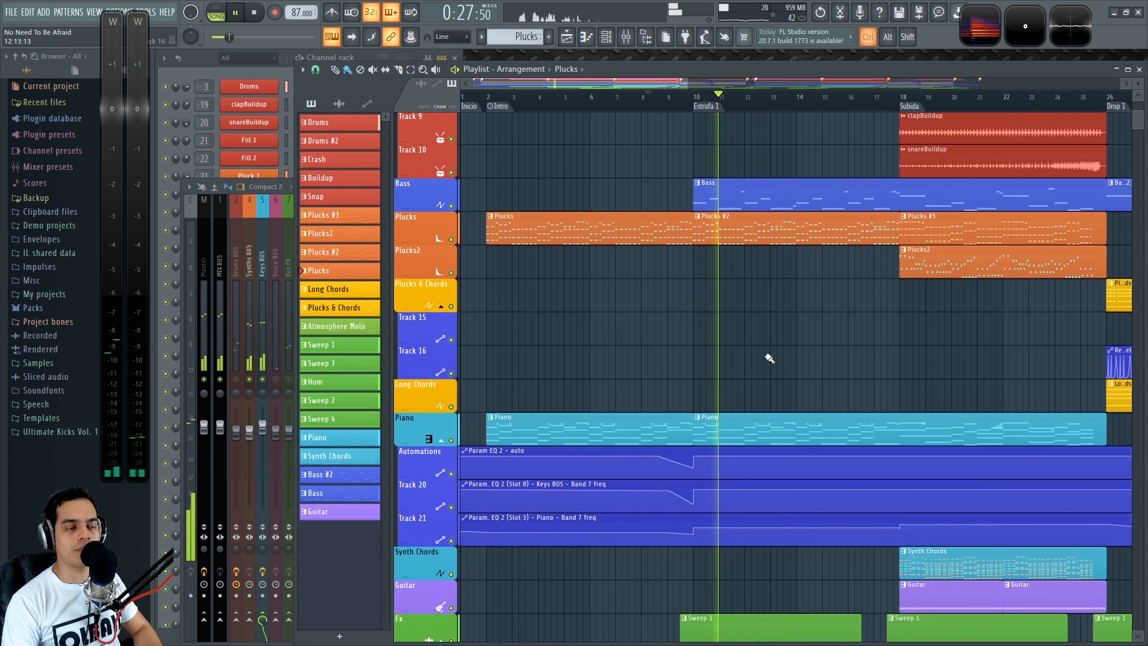
{"action": "scroll", "coordinate": [738, 349], "scroll_direction": "up", "scroll_amount": 3}
{"action": "key", "text": "F9"}
{"action": "left_click", "coordinate": [679, 260]}
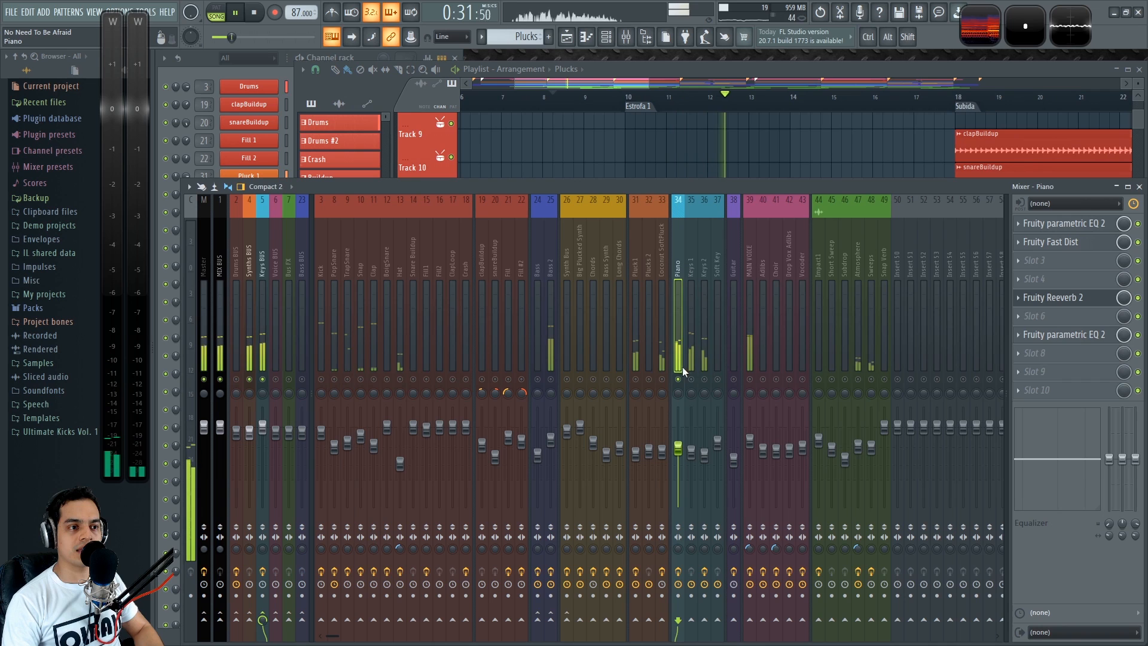
{"action": "left_click", "coordinate": [691, 379]}
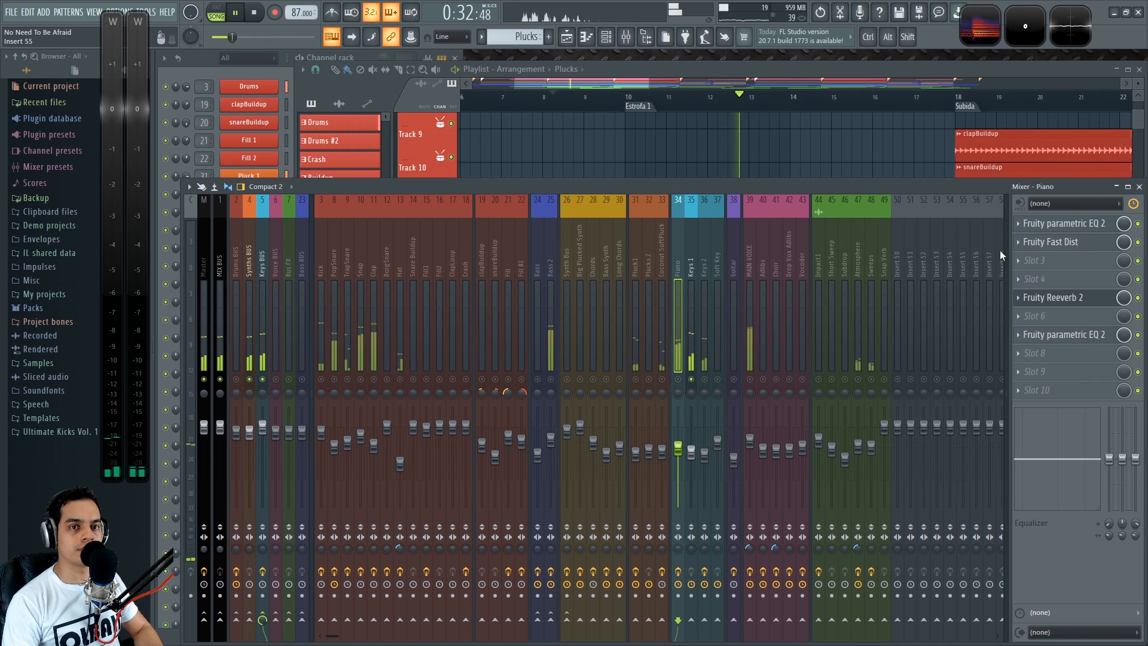
Copy the first Fruity parametric EQ 2 from the Piano mixer track to Keys 1
{"action": "left_click", "coordinate": [1017, 224]}
{"action": "left_click_drag", "start_coordinate": [1053, 223], "coordinate": [691, 253]}
{"action": "left_click_drag", "start_coordinate": [354, 123], "coordinate": [439, 111]}
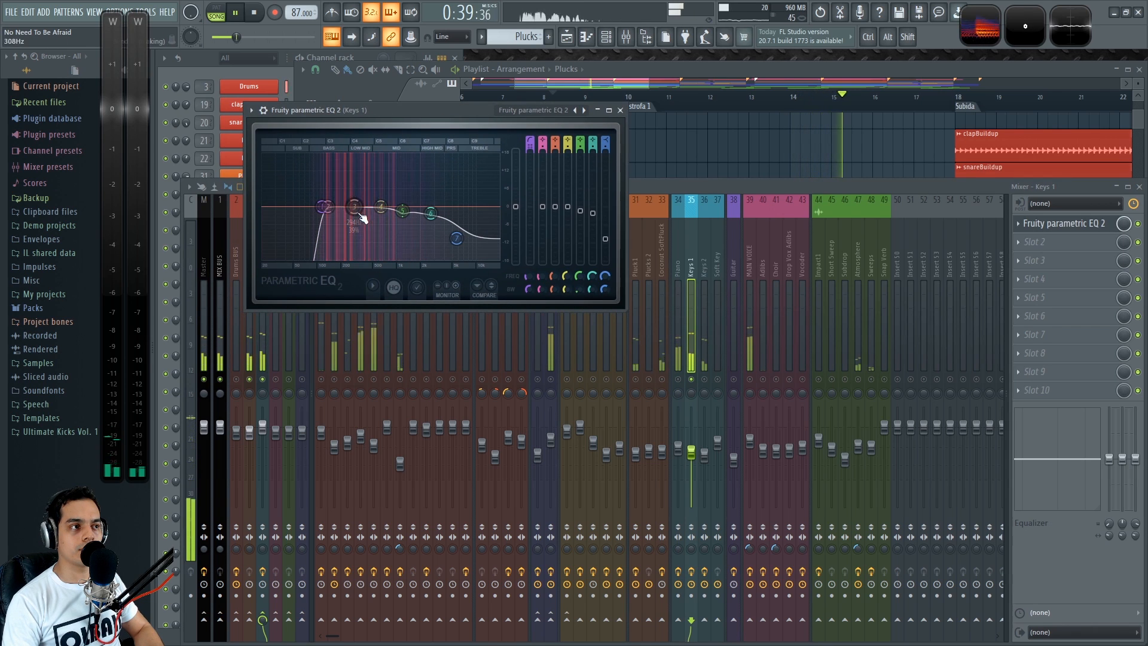
Adjust the lowest band of Keys 1's Parametric EQ 2 after comparing the track with Piano, and close the EQ
{"action": "left_click", "coordinate": [693, 386]}
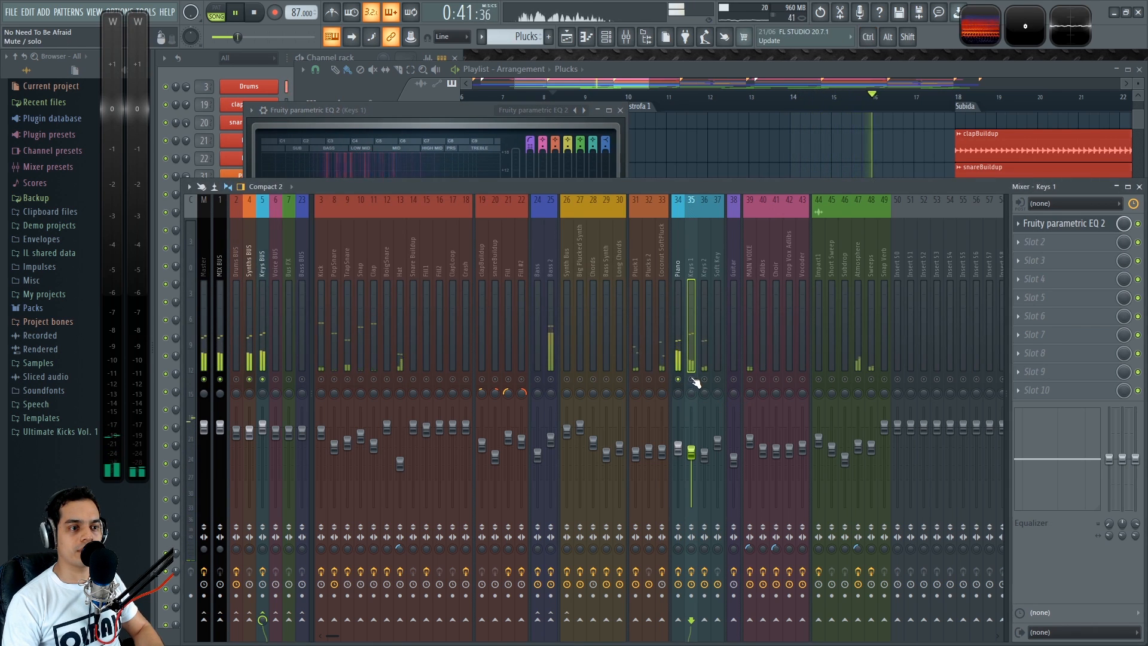
{"action": "left_click", "coordinate": [479, 121]}
{"action": "left_click_drag", "start_coordinate": [326, 207], "coordinate": [344, 230]}
{"action": "left_click", "coordinate": [621, 110]}
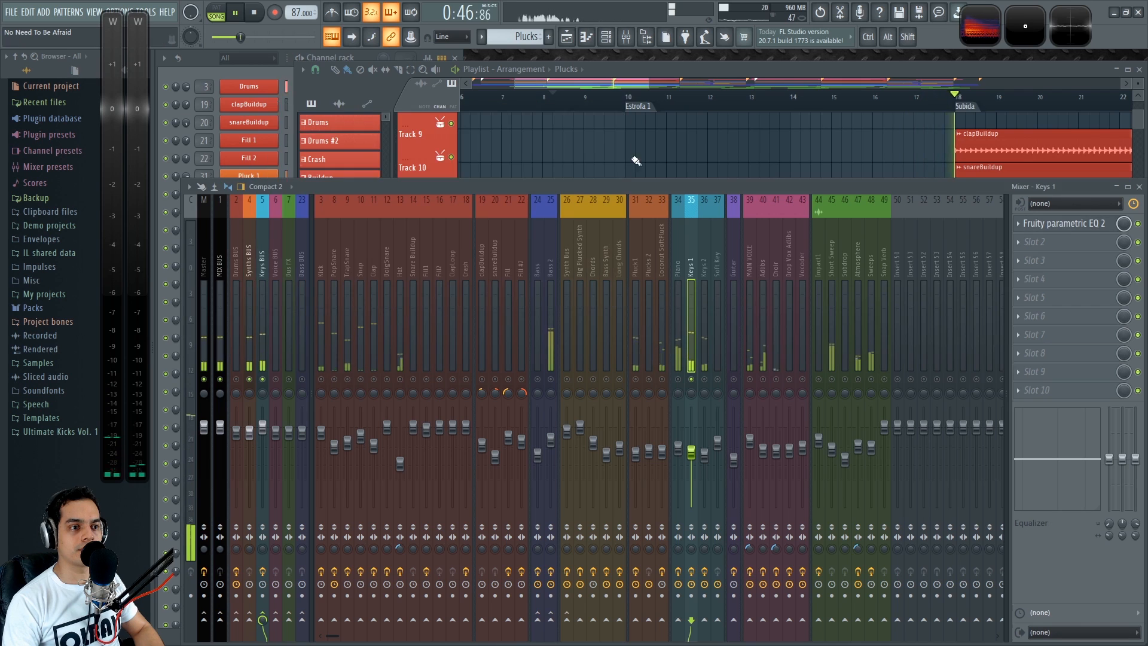
Solo Piano alongside Keys 1 and listen to both tracks around the start of Estrofa 1
{"action": "left_click", "coordinate": [683, 387]}
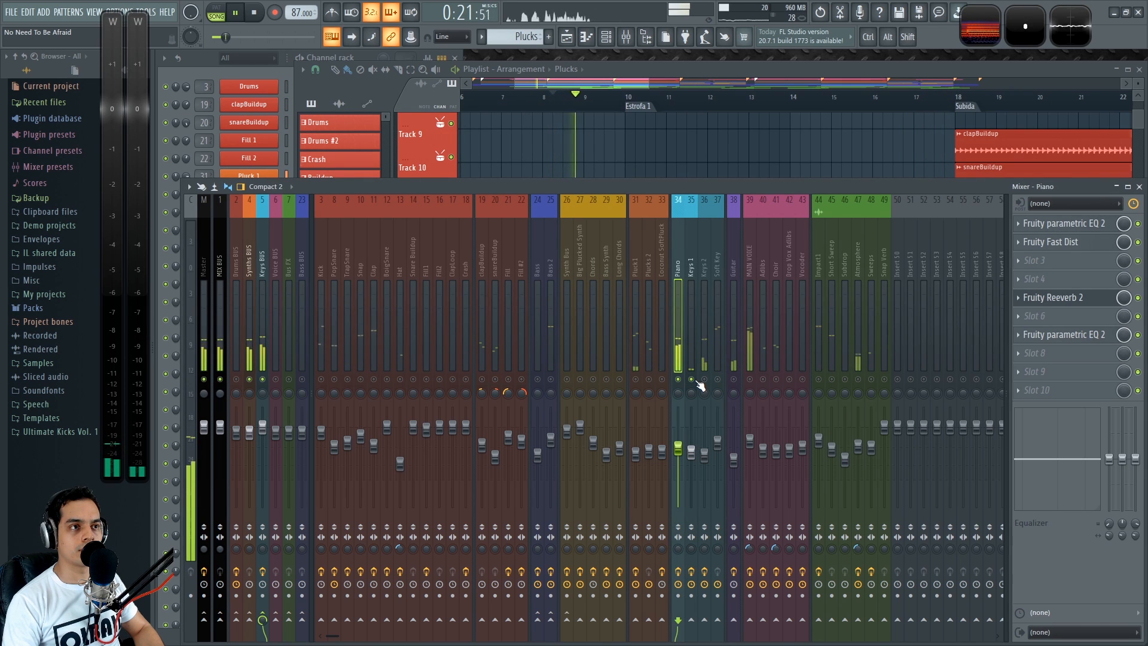
{"action": "left_click", "coordinate": [621, 88]}
{"action": "key", "text": "F9"}
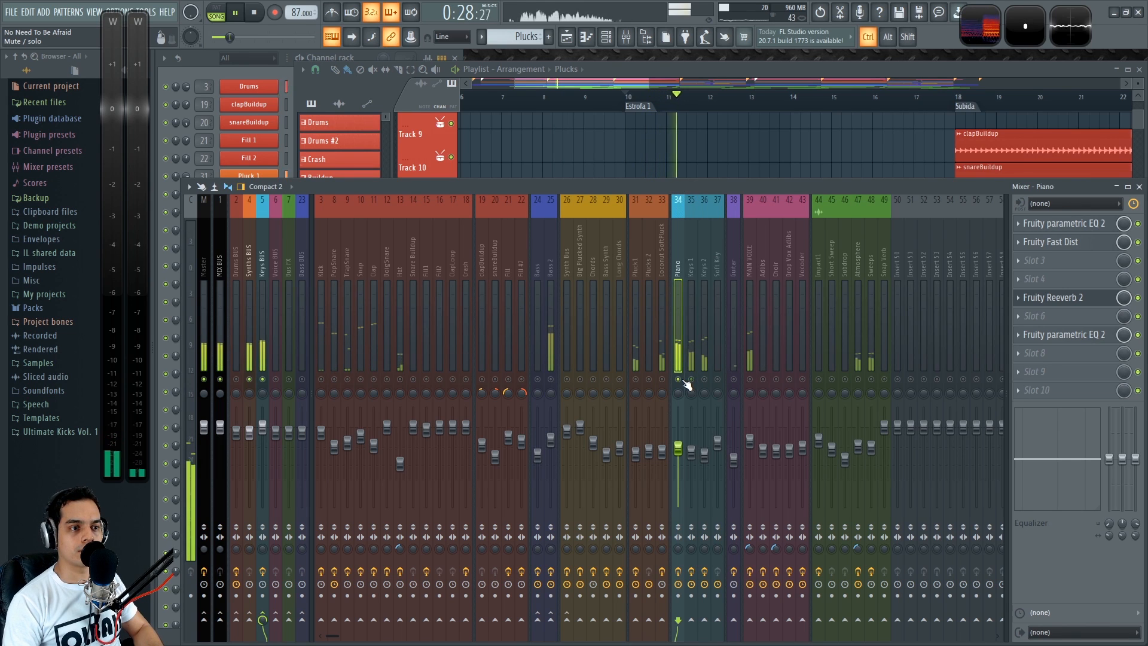
Stop playback and copy Piano's Fruity Reeverb 2 with its settings to the Keys 1 mixer track
{"action": "key", "text": "space"}
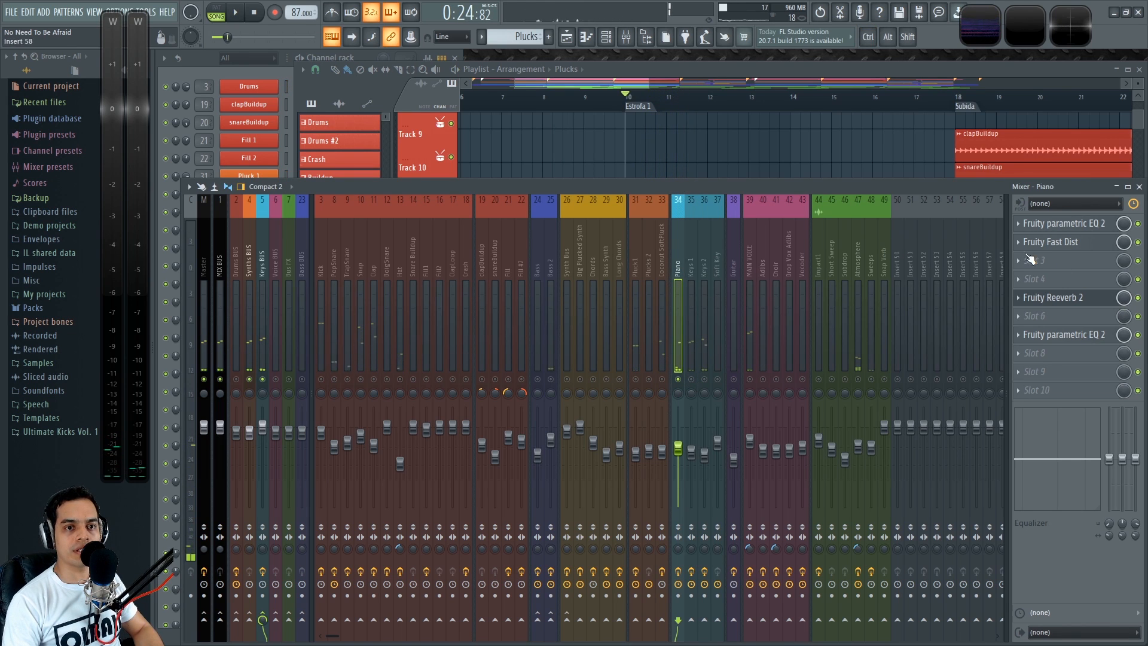
{"action": "right_click", "coordinate": [1031, 301]}
{"action": "left_click_drag", "start_coordinate": [1052, 297], "coordinate": [691, 257]}
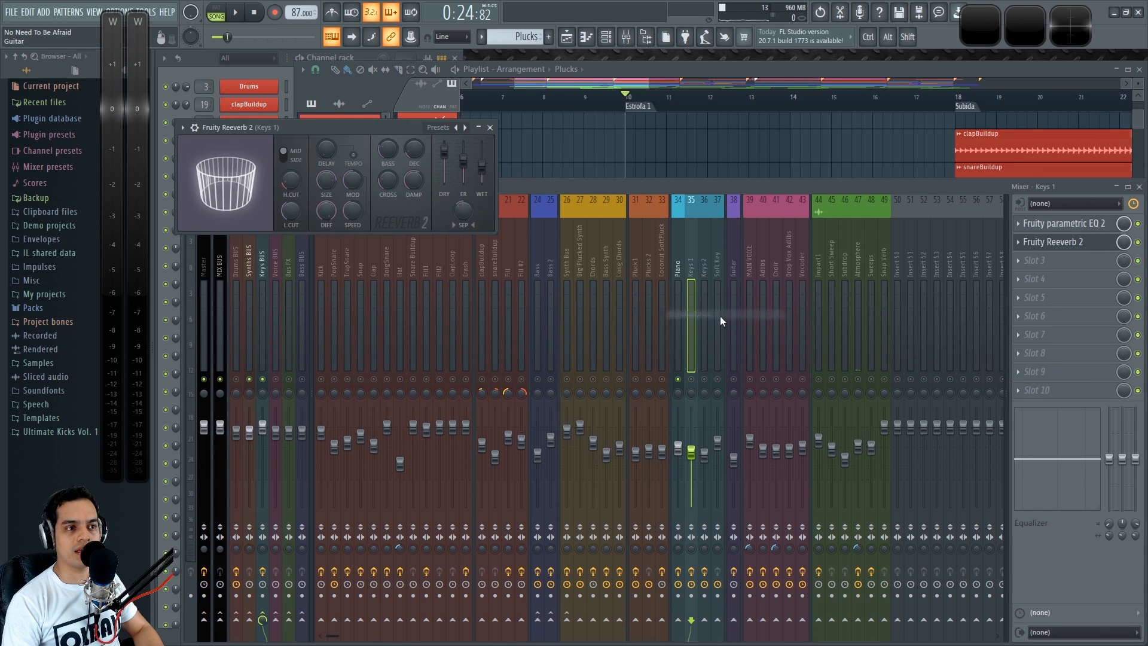
{"action": "left_click", "coordinate": [489, 128]}
Audition Keys 1's Fruity Reeverb 2 by temporarily lowering its dry level, restore the level and close the effect
{"action": "key", "text": "space"}
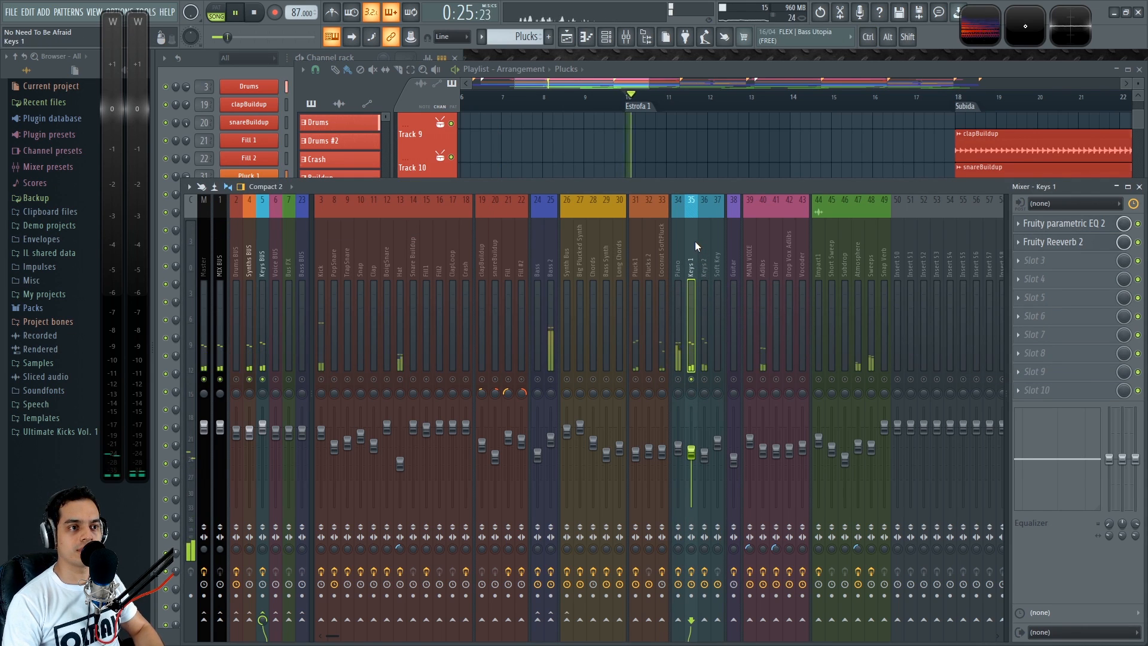
{"action": "left_click", "coordinate": [1068, 243]}
{"action": "left_click", "coordinate": [1068, 243]}
{"action": "left_click", "coordinate": [1068, 243]}
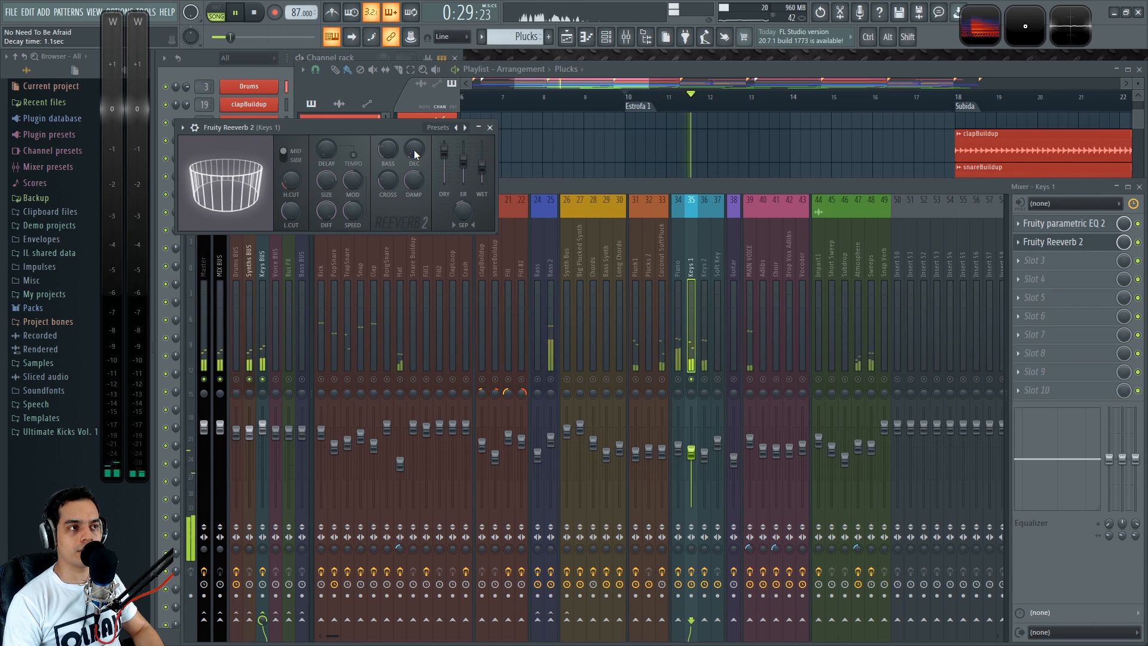
{"action": "left_click_drag", "start_coordinate": [444, 150], "coordinate": [447, 188]}
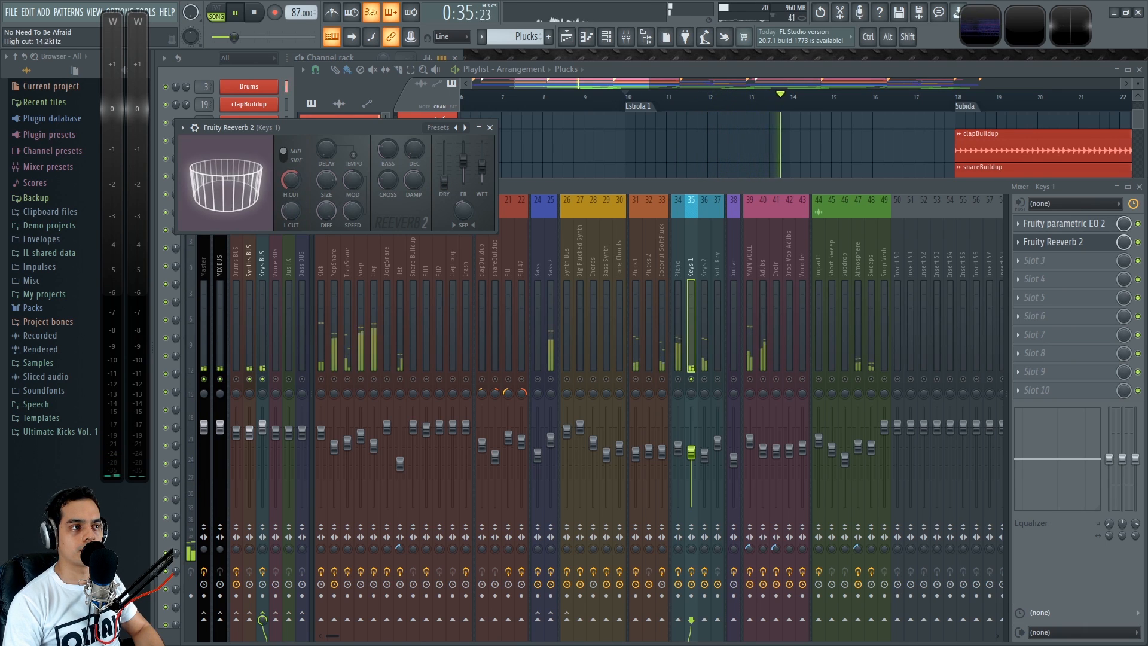
{"action": "left_click_drag", "start_coordinate": [443, 181], "coordinate": [444, 149]}
{"action": "left_click", "coordinate": [490, 127]}
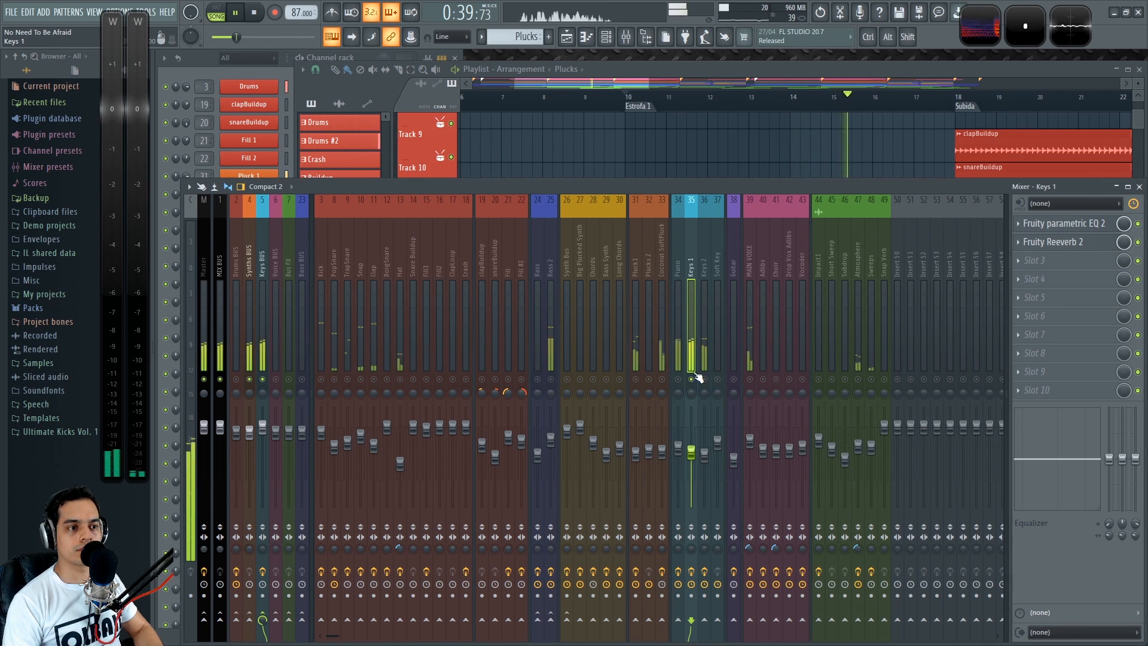
Solo Piano, Keys 2 and Keys 1 in turn to compare their sound around Estrofa 1, and stop playback
{"action": "key", "text": "space"}
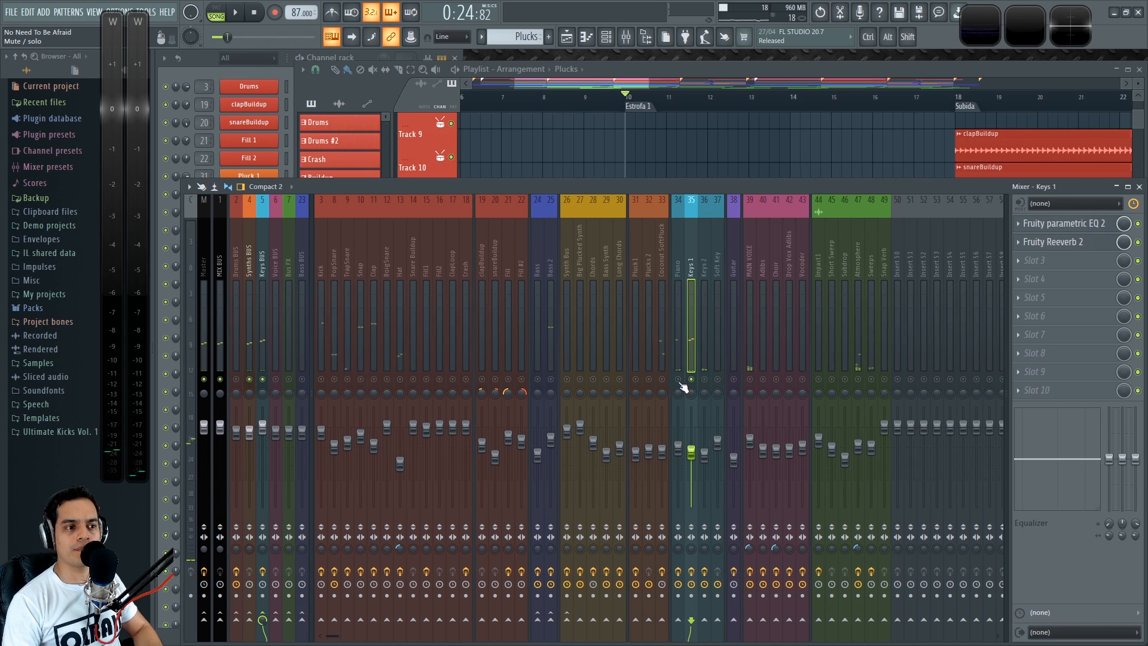
{"action": "key", "text": "space"}
{"action": "left_click", "coordinate": [679, 274]}
{"action": "key", "text": "space"}
{"action": "left_click", "coordinate": [694, 380], "text": "ctrl"}
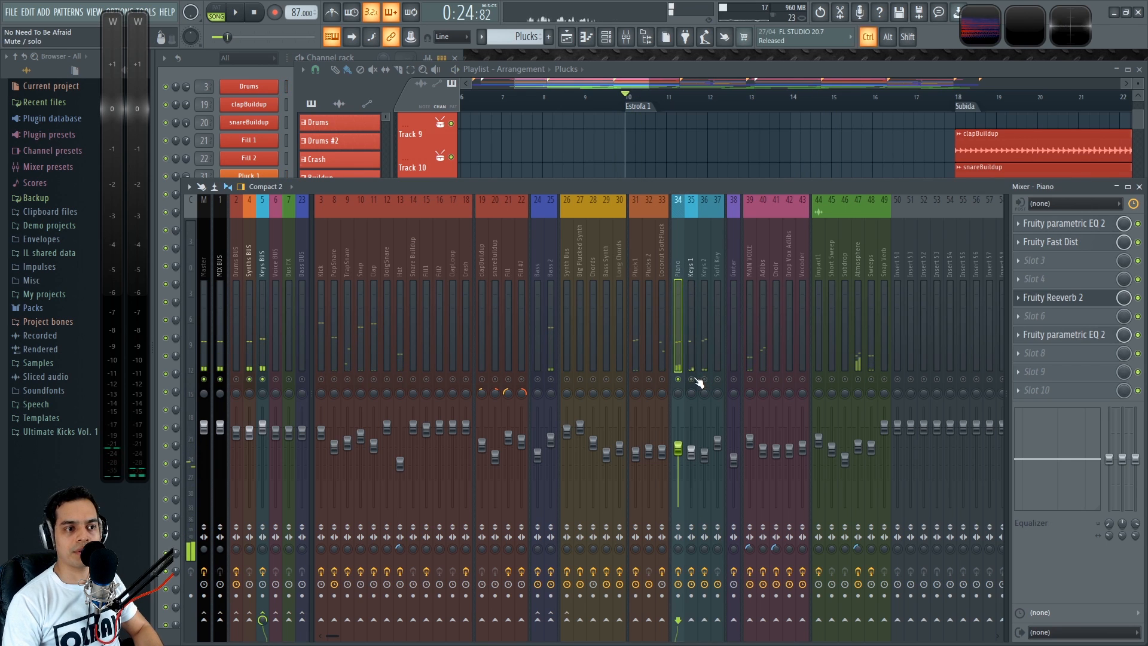
{"action": "left_click", "coordinate": [708, 381], "text": "ctrl"}
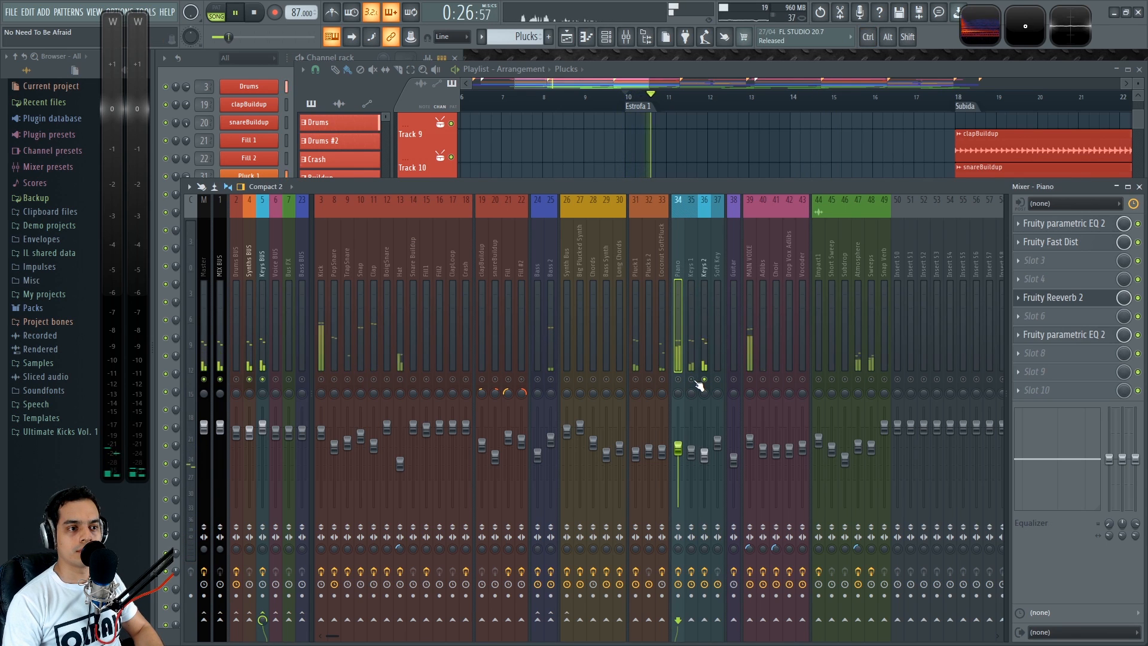
{"action": "left_click", "coordinate": [691, 255]}
{"action": "key", "text": "space"}
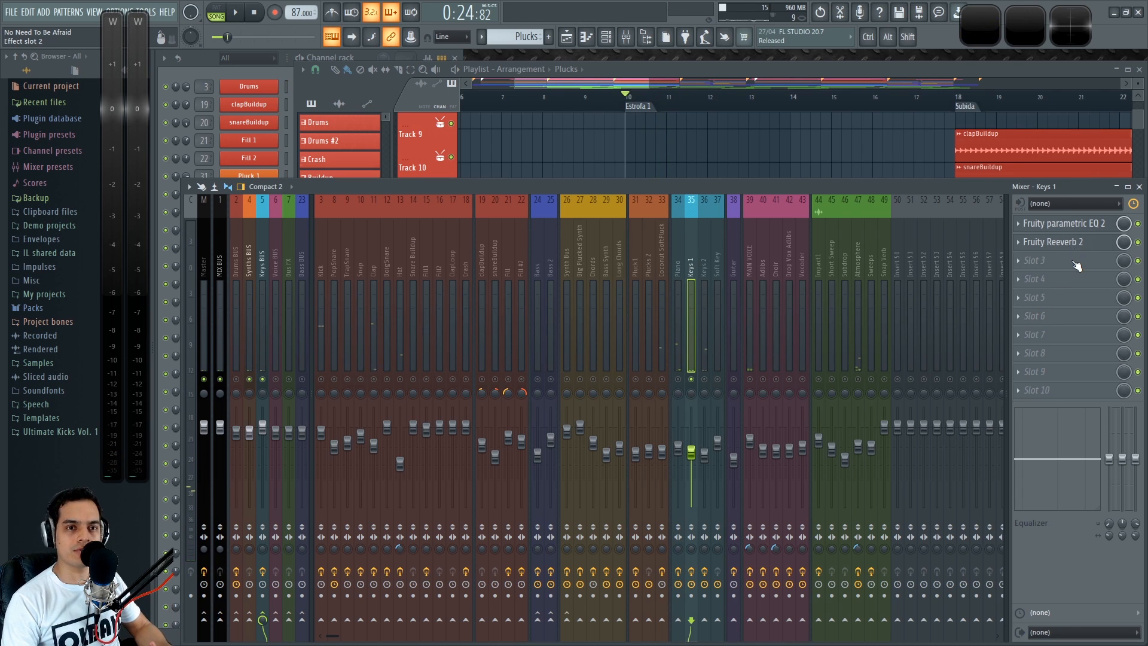
Insert Fruity Chorus in slot 2 of Keys 1, with Fruity Reeverb 2 moved to slot 4, and choose the 50 Detune preset
{"action": "left_click", "coordinate": [1030, 244]}
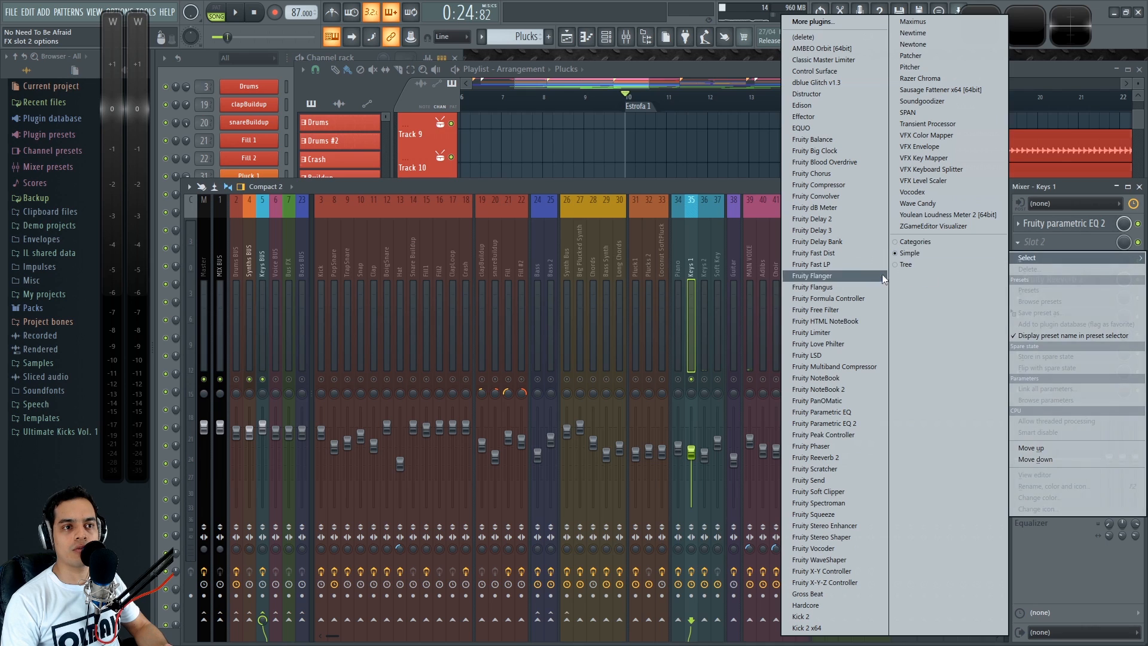
{"action": "left_click", "coordinate": [827, 174]}
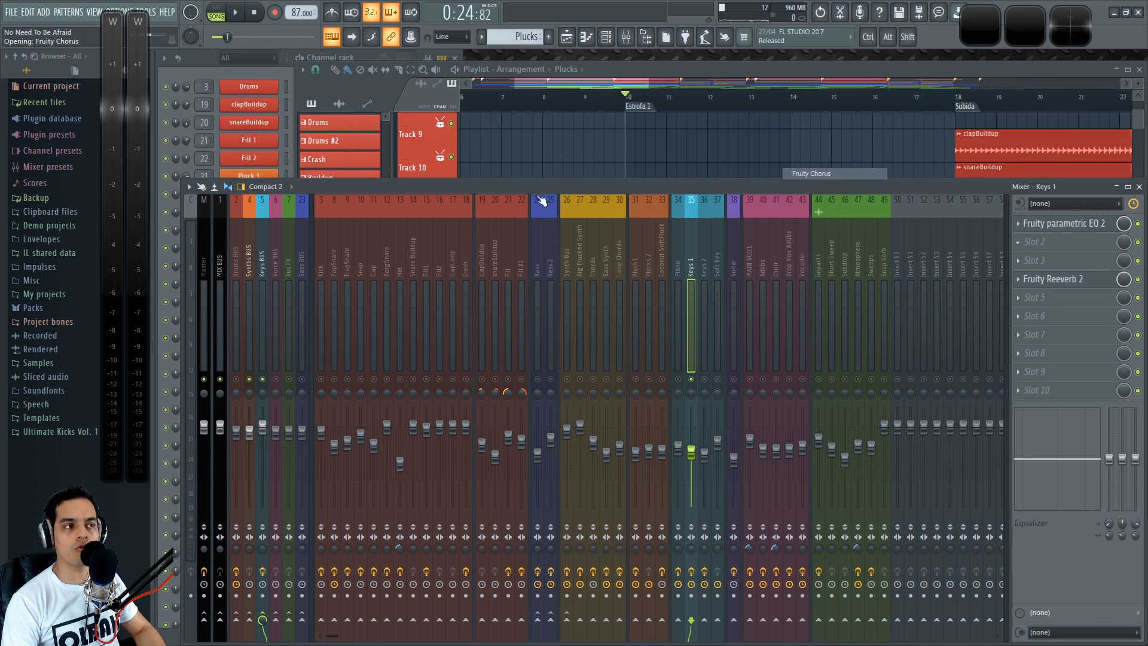
{"action": "left_click_drag", "start_coordinate": [393, 150], "coordinate": [496, 259]}
{"action": "key", "text": "space"}
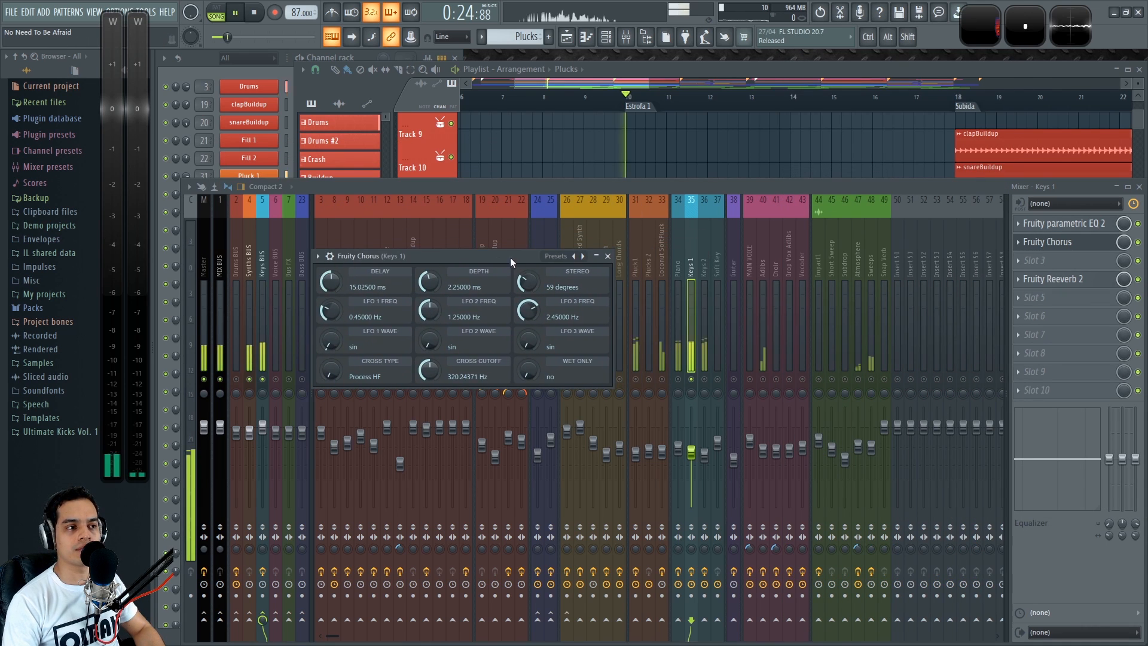
{"action": "left_click", "coordinate": [583, 256]}
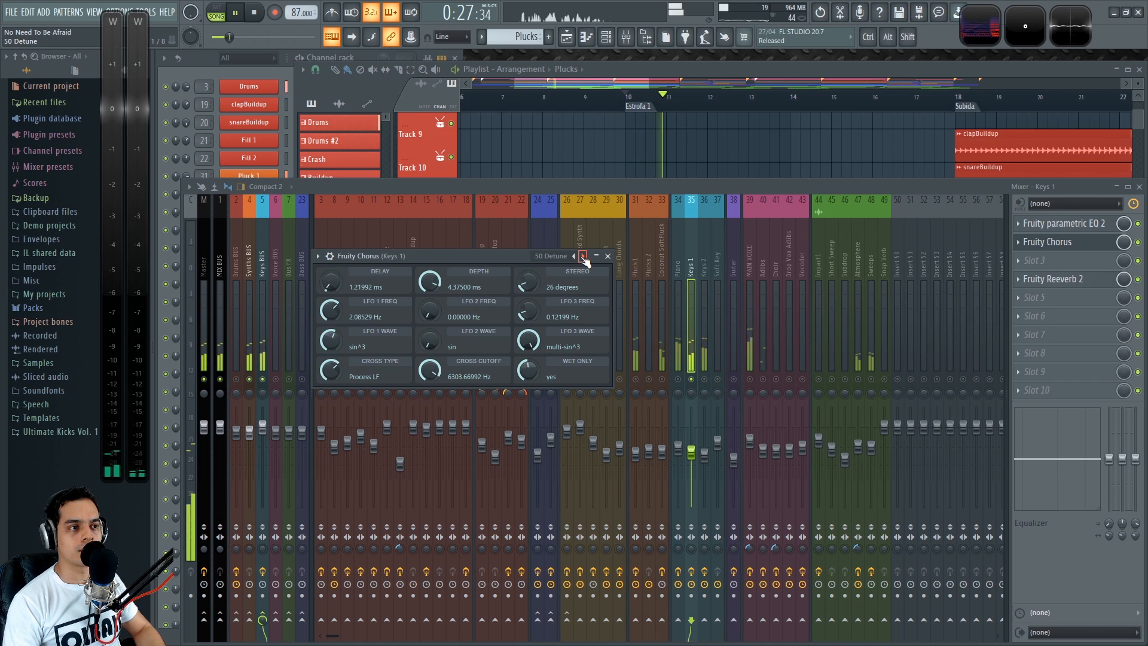
{"action": "left_click", "coordinate": [607, 257]}
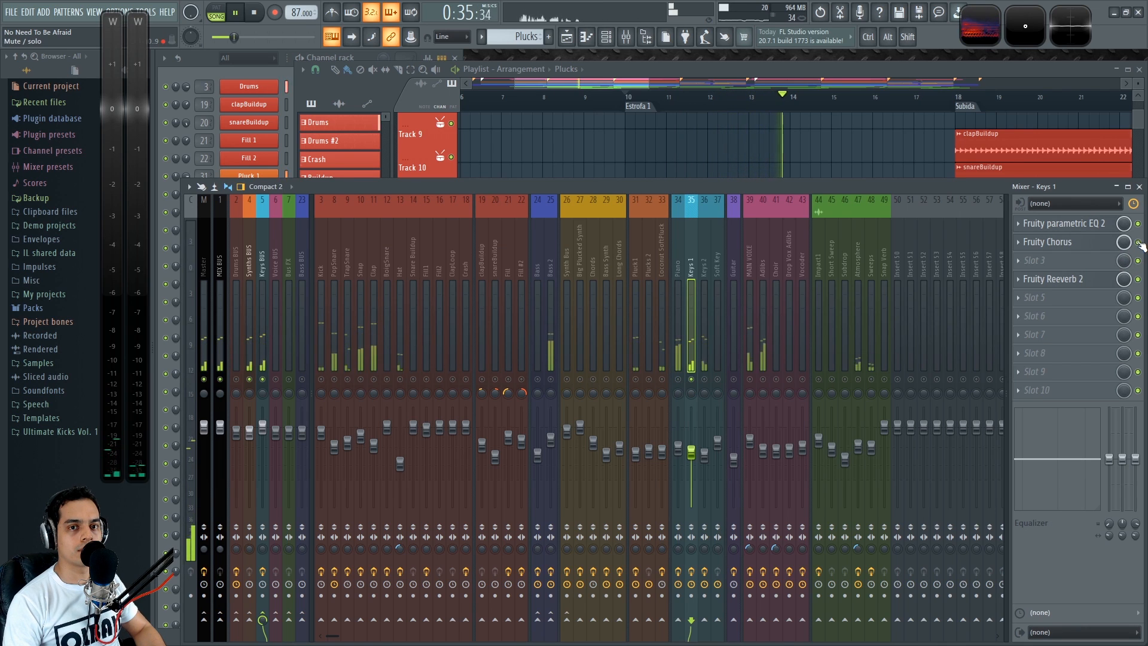
Set Keys 1's Fruity Chorus to Process HF with a cross cutoff of about 201 Hz, listen from Estrofa 1 and close it
{"action": "left_click", "coordinate": [1098, 242]}
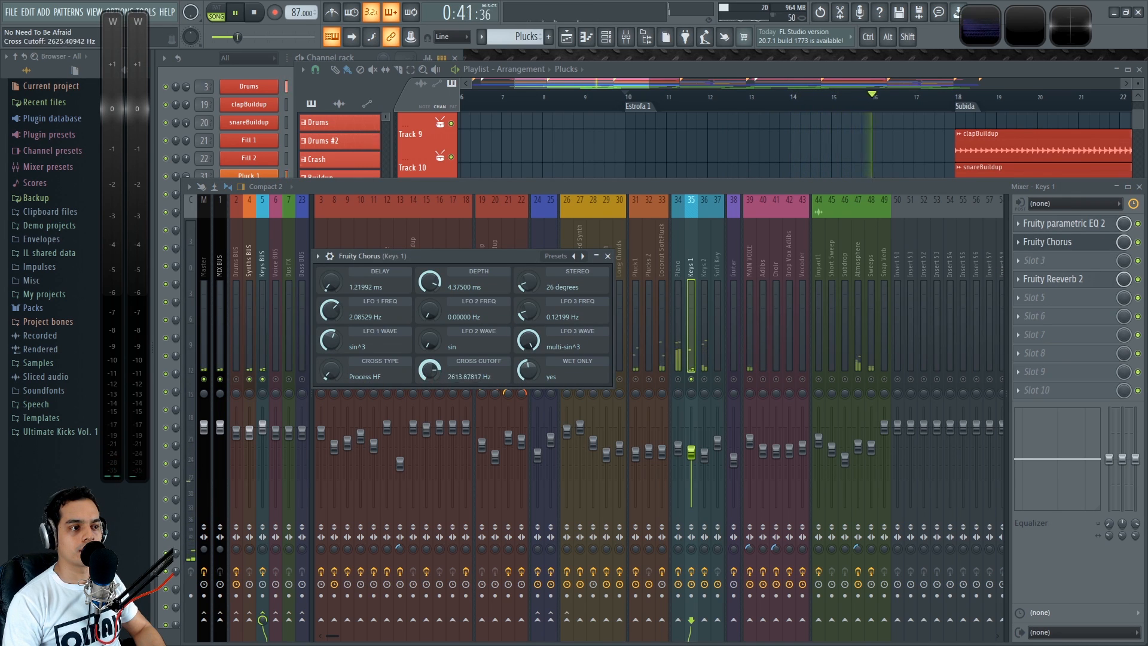
{"action": "scroll", "coordinate": [427, 372], "scroll_direction": "up", "scroll_amount": 1}
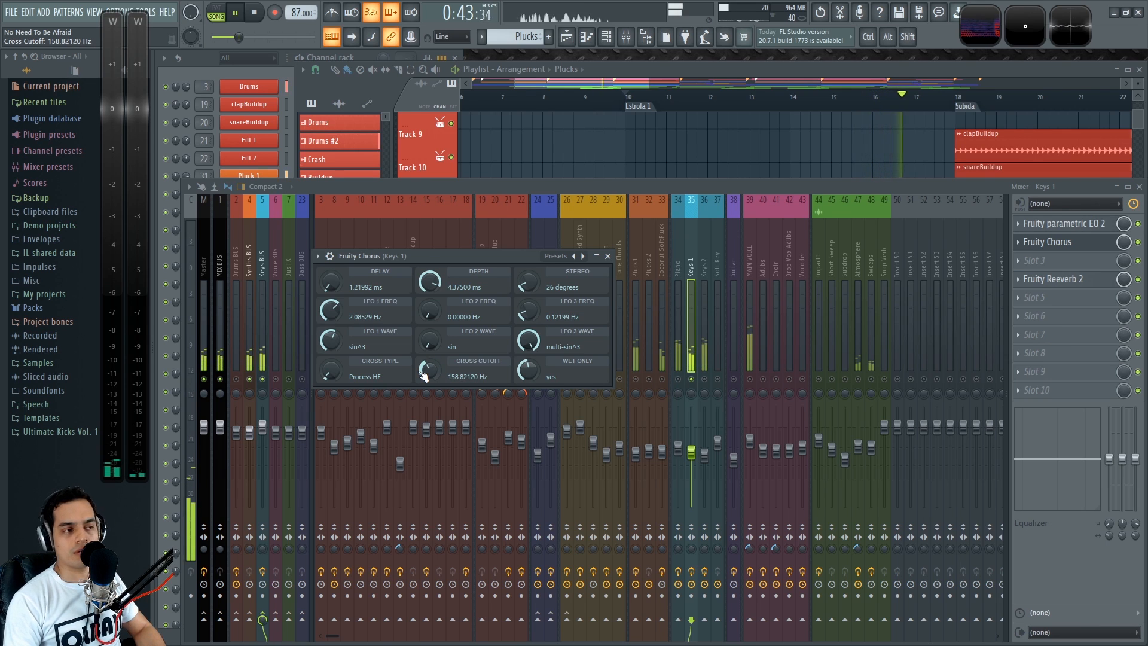
{"action": "scroll", "coordinate": [427, 372], "scroll_direction": "up", "scroll_amount": 2}
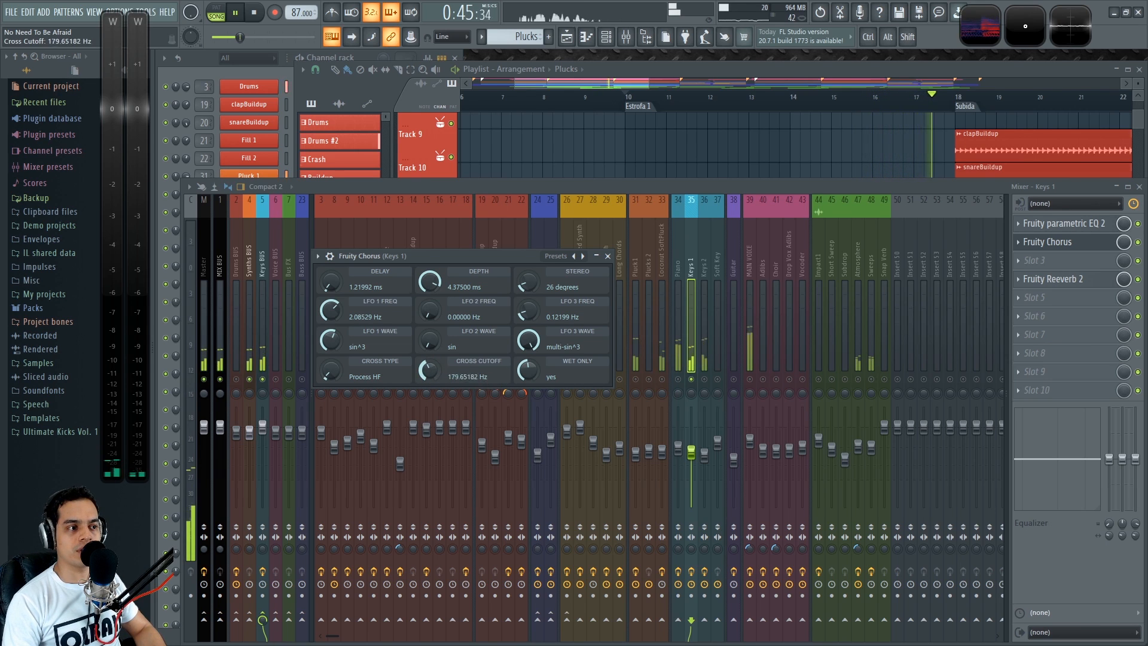
{"action": "scroll", "coordinate": [428, 372], "scroll_direction": "up", "scroll_amount": 1}
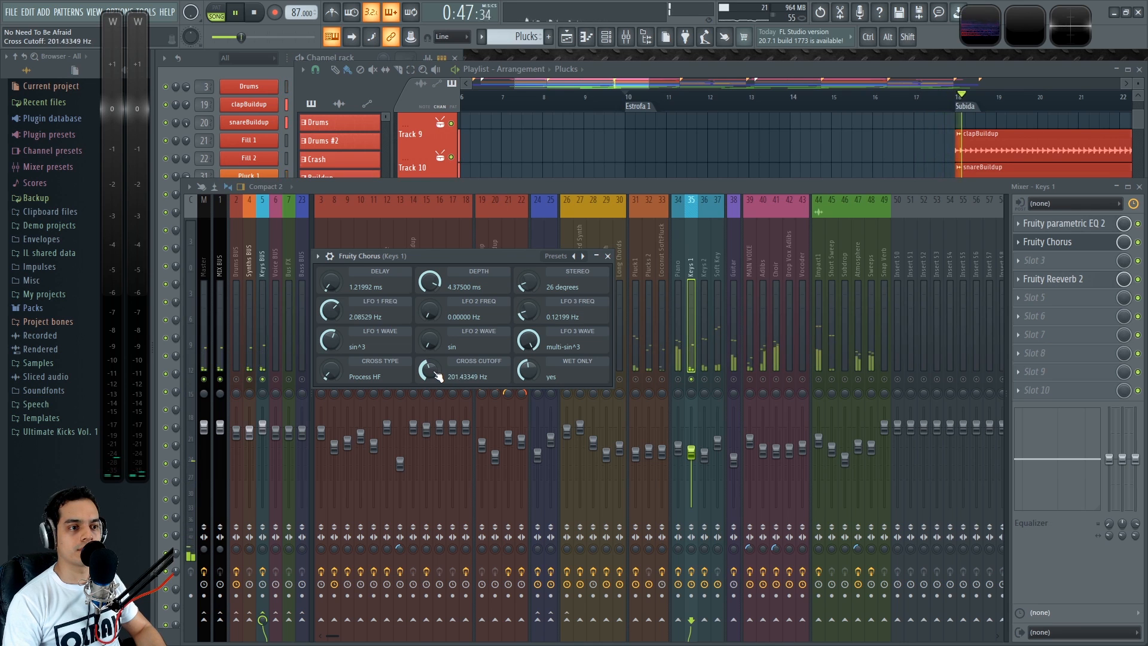
{"action": "key", "text": "space"}
{"action": "key", "text": "space"}
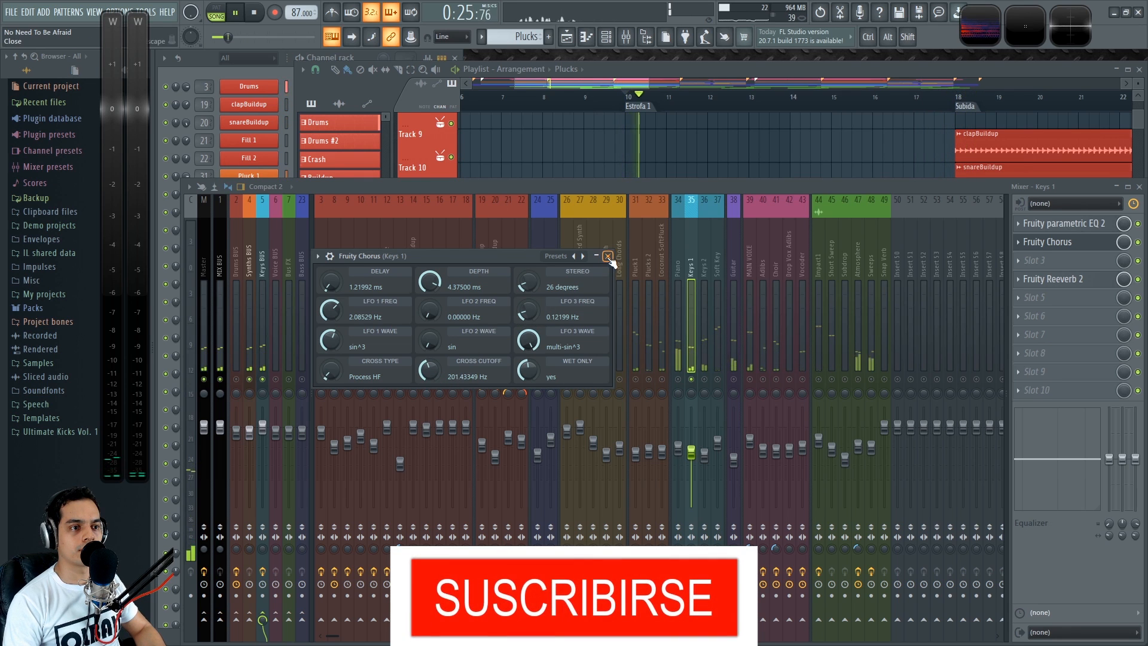
{"action": "left_click", "coordinate": [608, 256]}
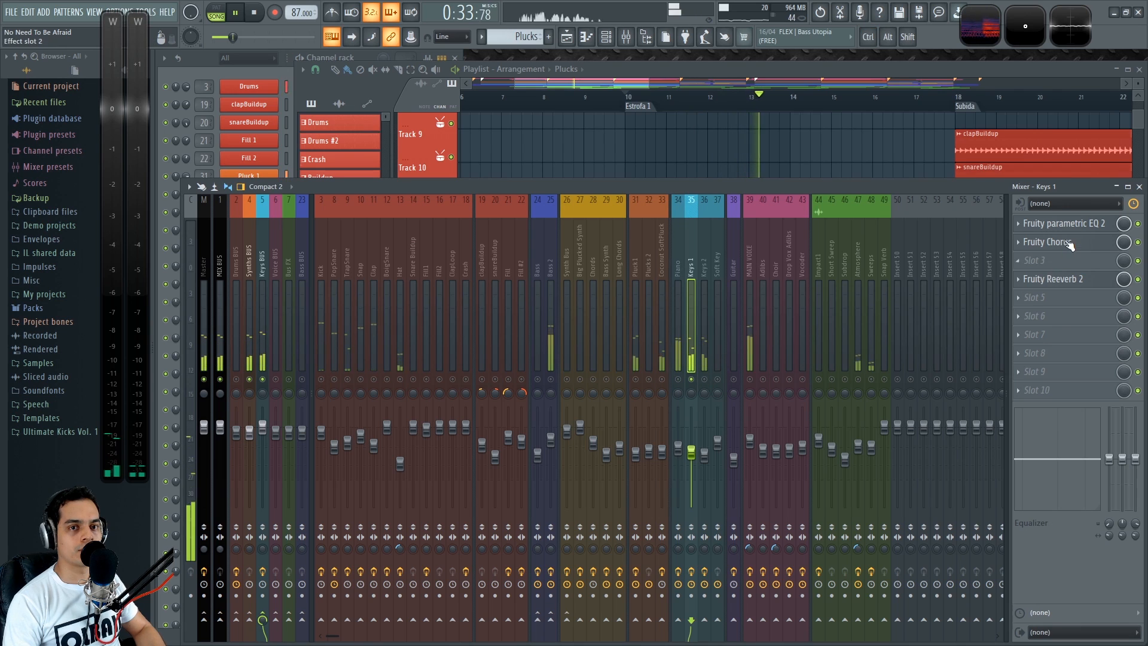
Insert Fruity Phaser in slot 3 of the Keys 1 mixer track
{"action": "left_click", "coordinate": [1017, 261]}
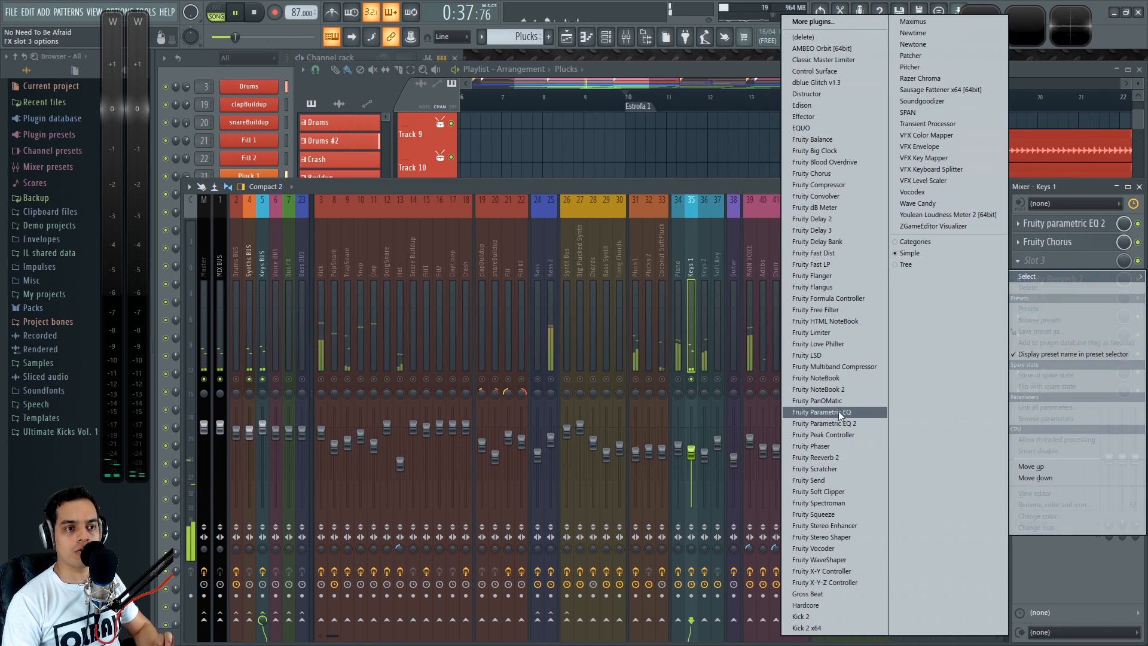
{"action": "left_click", "coordinate": [855, 446]}
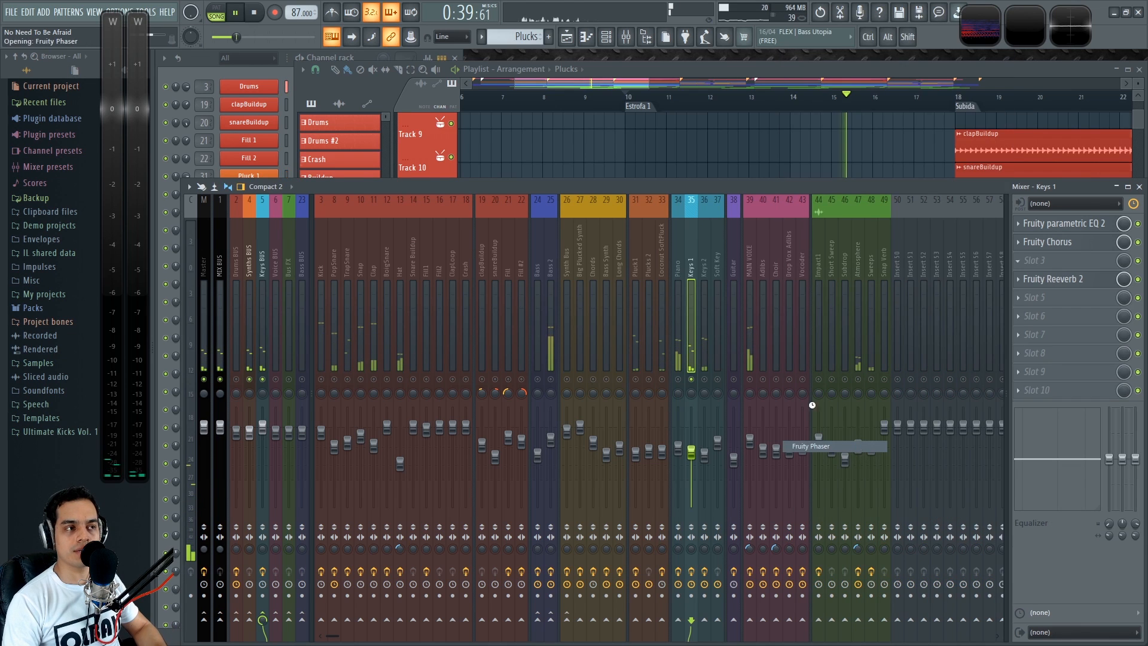
{"action": "left_click_drag", "start_coordinate": [372, 172], "coordinate": [562, 331]}
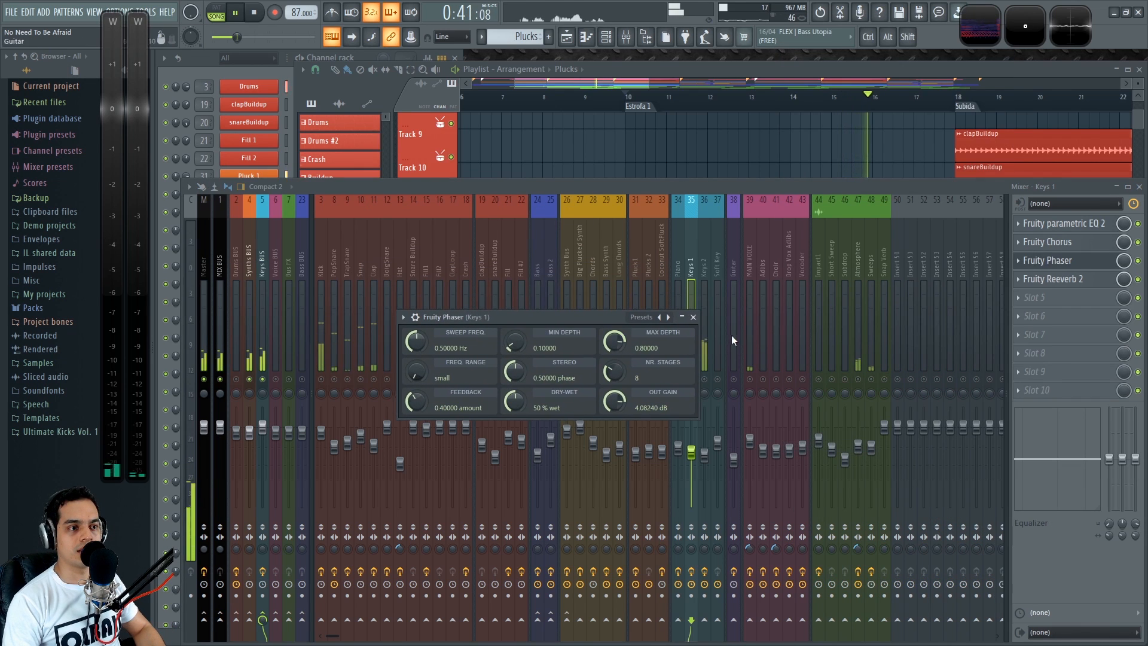
Try the Wishwash, Talking Phaser, Whales Singing, Deep Fish and Aqua Bright presets on Keys 1's Fruity Phaser, and close it
{"action": "left_click", "coordinate": [668, 318]}
{"action": "left_click", "coordinate": [662, 317]}
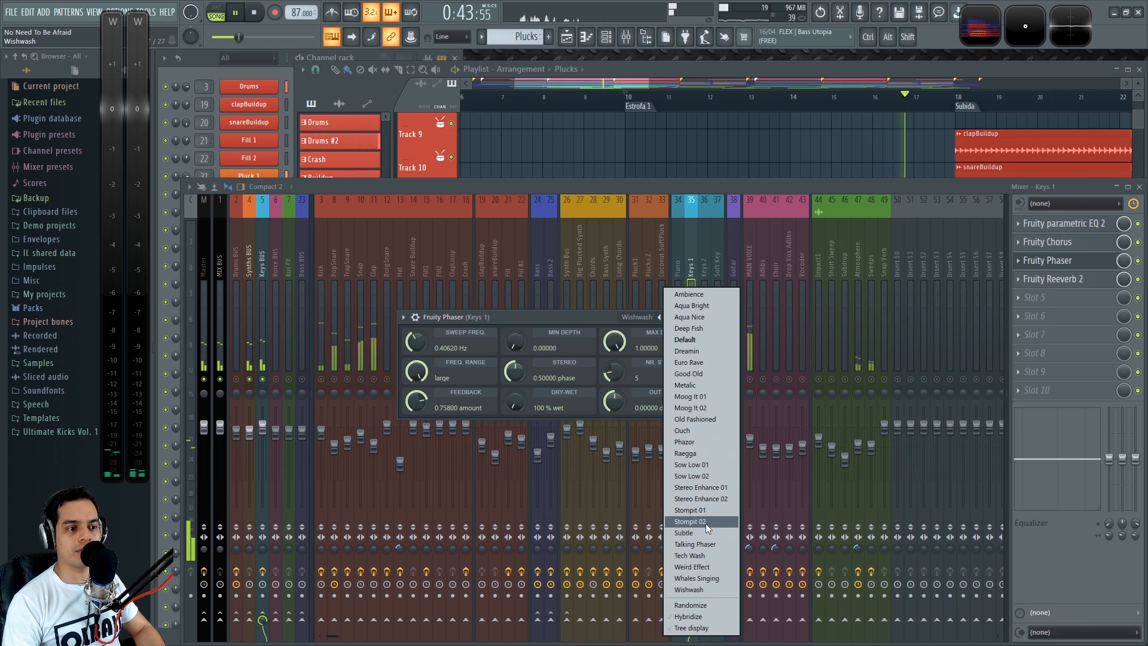
{"action": "left_click", "coordinate": [713, 544]}
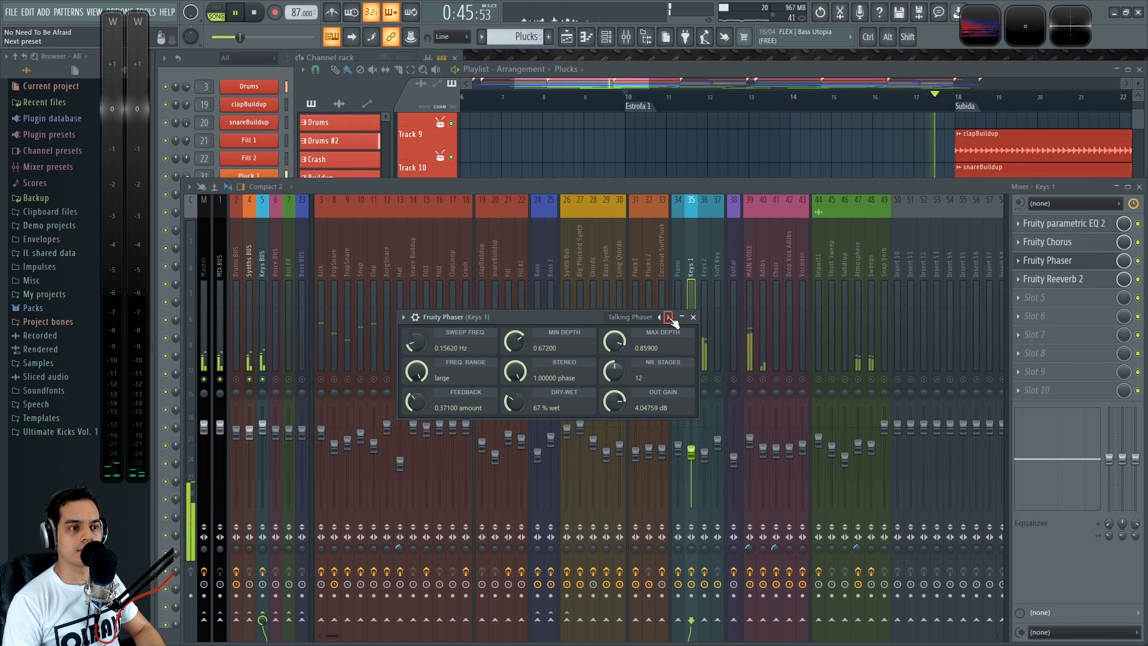
{"action": "left_click", "coordinate": [670, 318]}
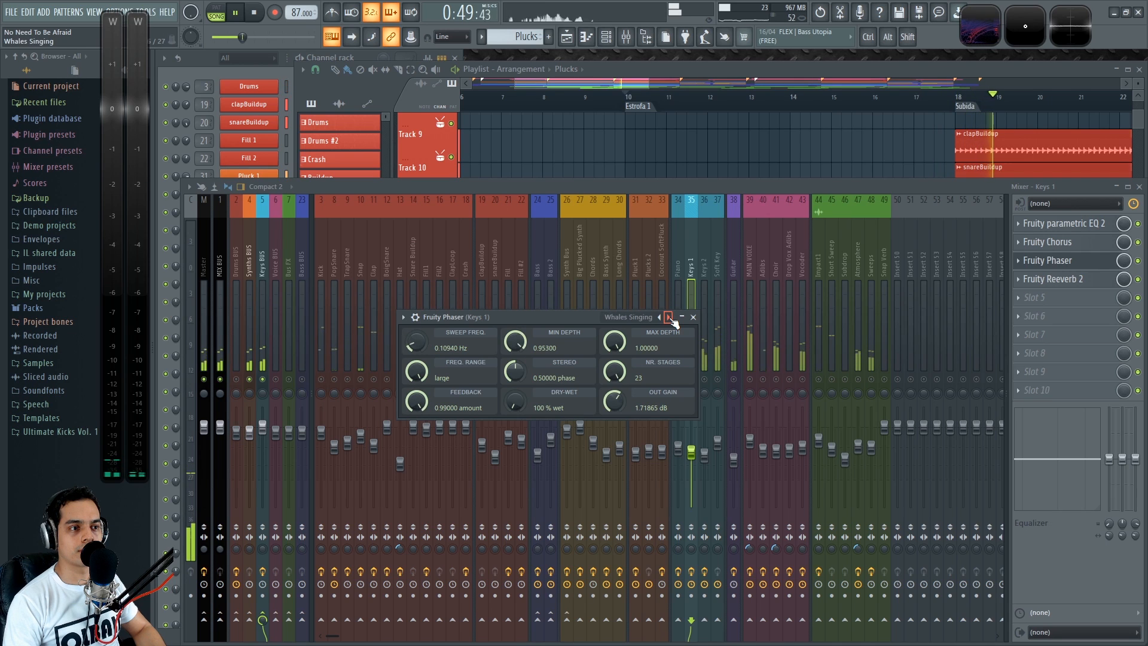
{"action": "left_click", "coordinate": [669, 317]}
{"action": "right_click", "coordinate": [669, 317]}
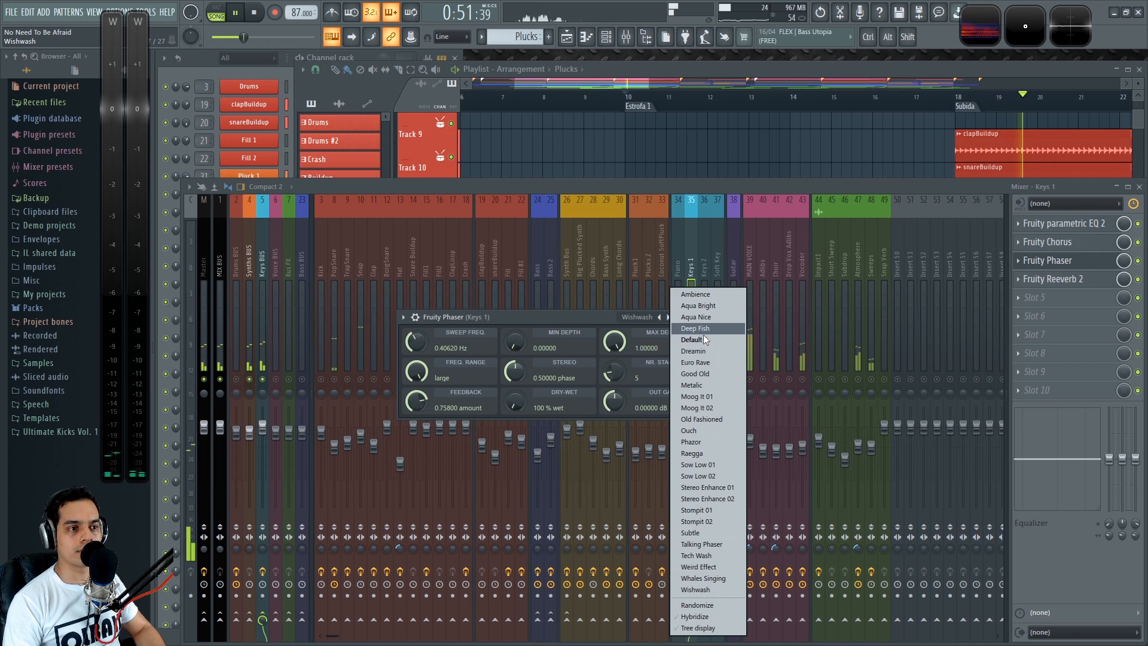
{"action": "left_click", "coordinate": [712, 330]}
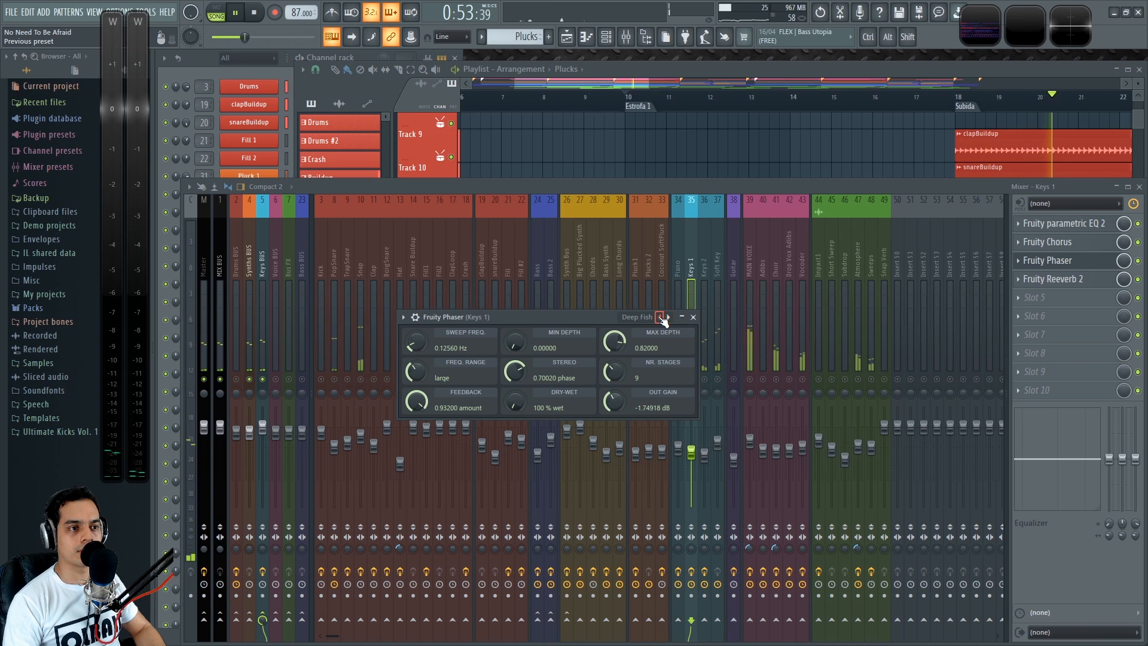
{"action": "left_click", "coordinate": [662, 317]}
{"action": "left_click", "coordinate": [662, 317]}
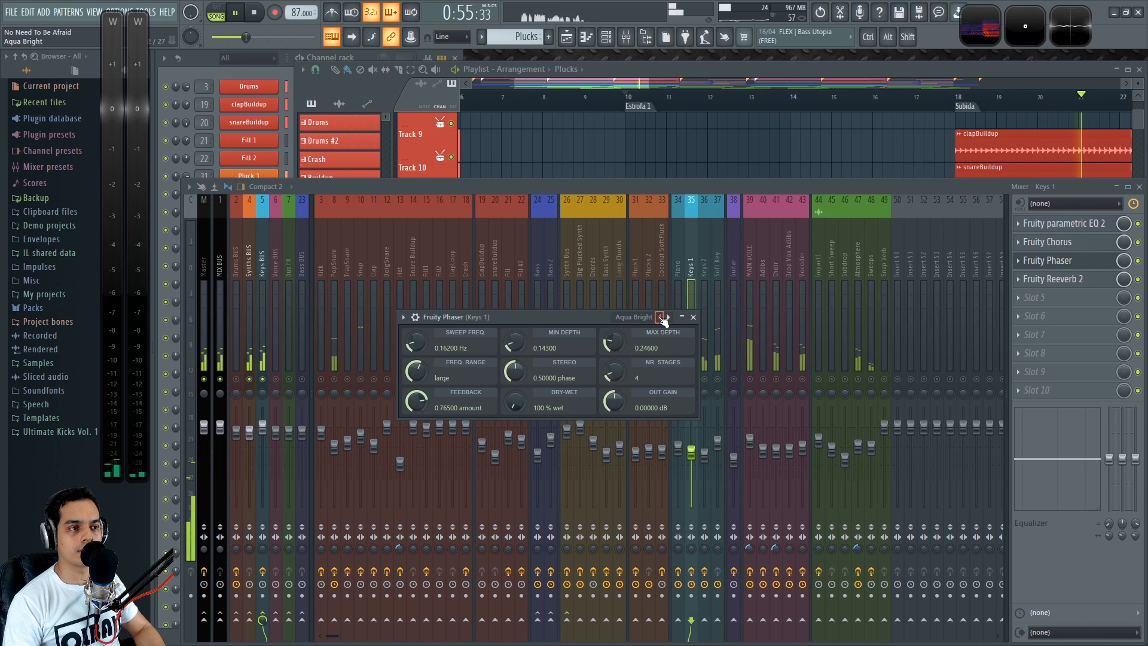
{"action": "left_click", "coordinate": [693, 317]}
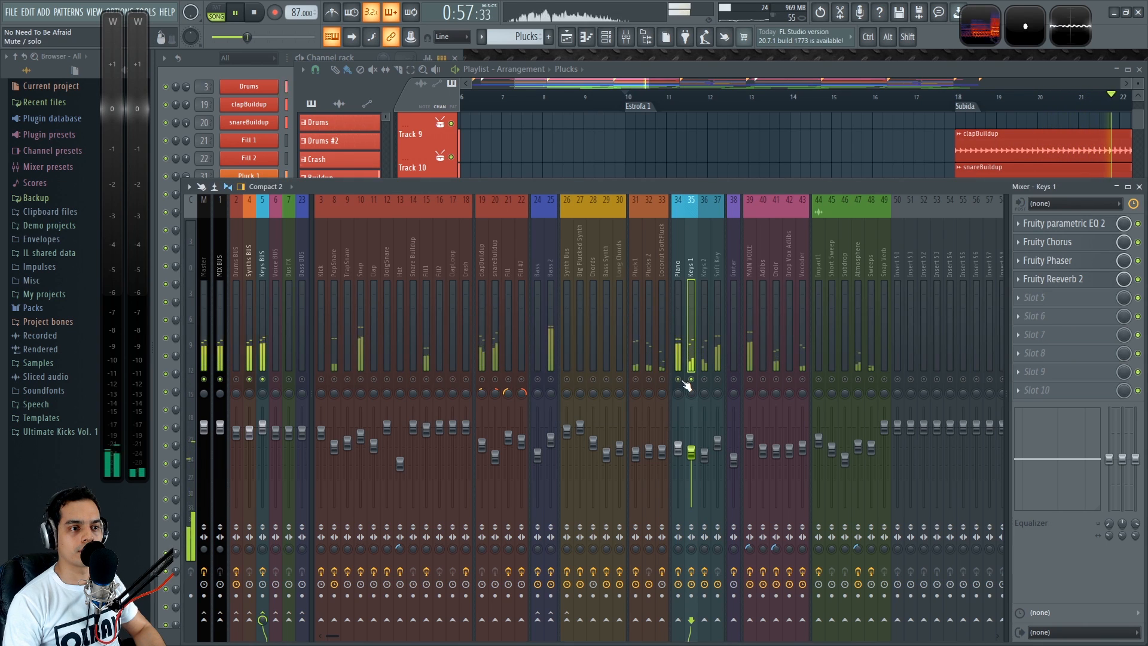
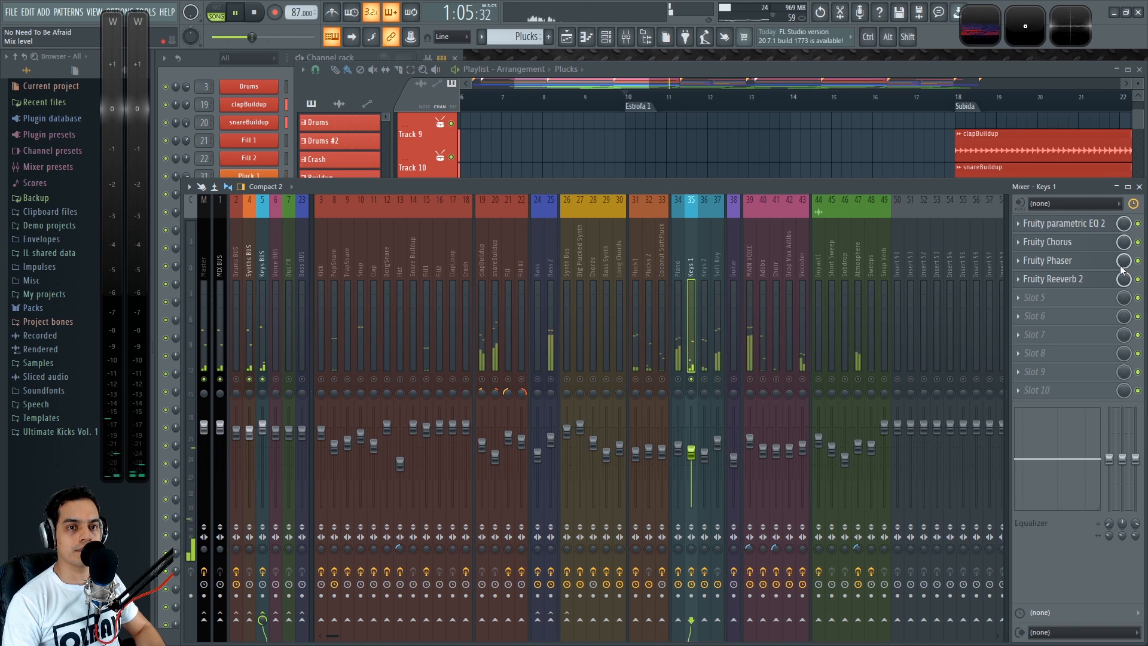
Reopen Keys 1's Fruity Phaser and try the Ambience and Wishwash presets
{"action": "left_click", "coordinate": [1103, 262]}
{"action": "left_click", "coordinate": [670, 318]}
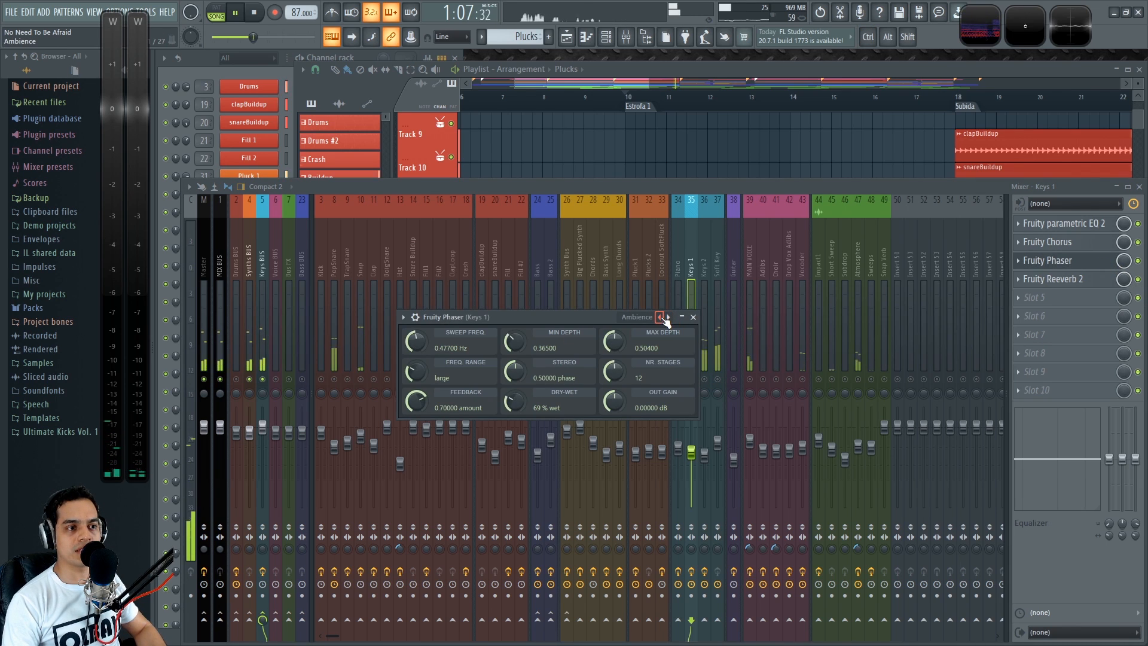
{"action": "left_click", "coordinate": [660, 317]}
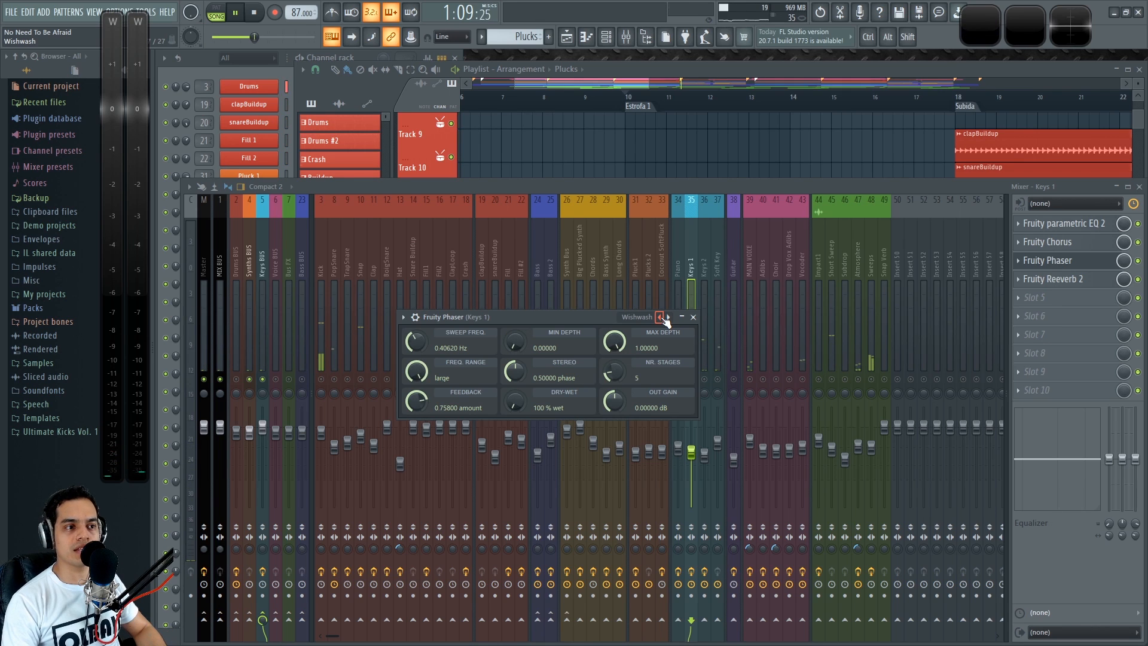
Switch Keys 1's Fruity Phaser through Old Fashioned to the Ouch preset during playback, and set its frequency range to large
{"action": "key", "text": "space"}
{"action": "right_click", "coordinate": [660, 317]}
{"action": "left_click", "coordinate": [701, 419]}
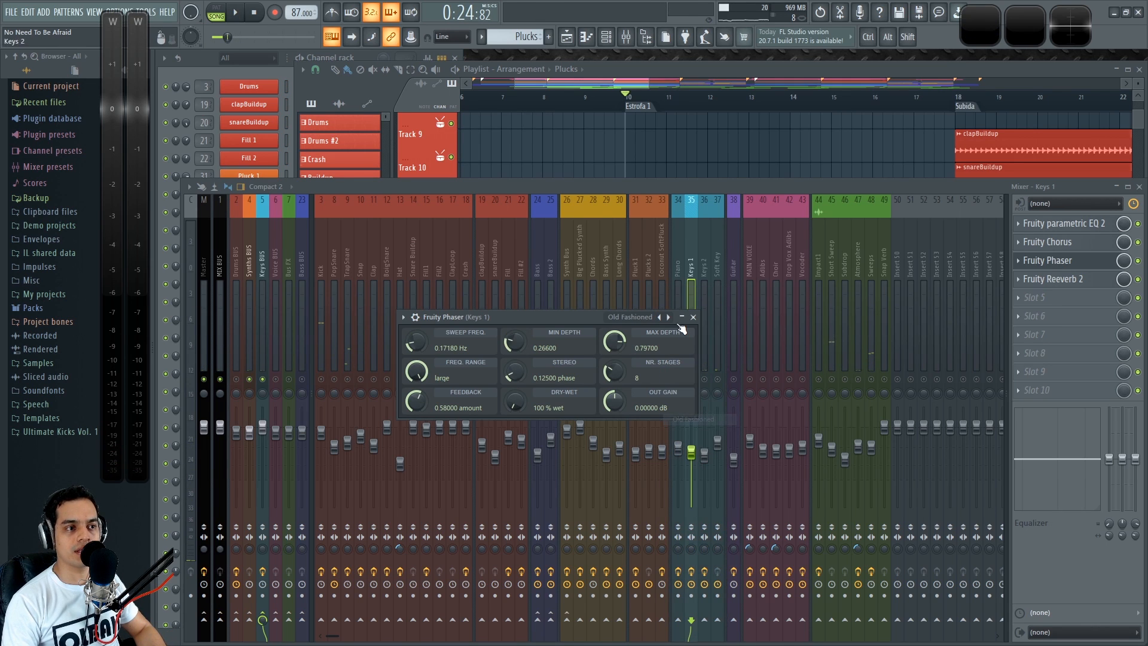
{"action": "key", "text": "space"}
{"action": "left_click", "coordinate": [669, 317]}
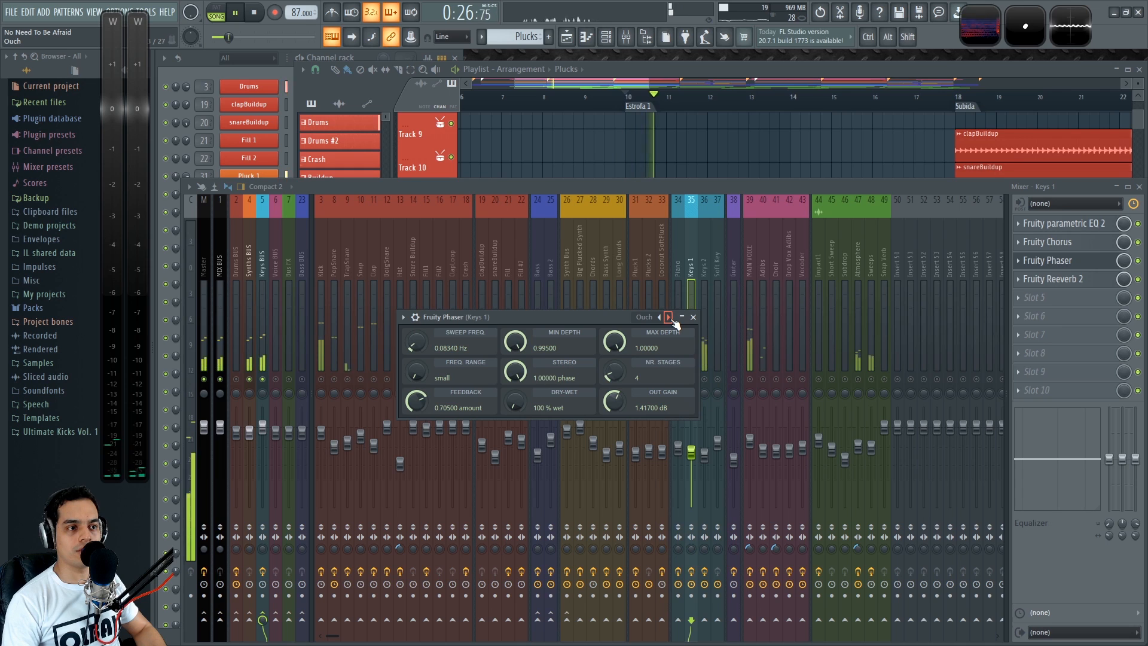
{"action": "left_click_drag", "start_coordinate": [600, 317], "coordinate": [566, 336]}
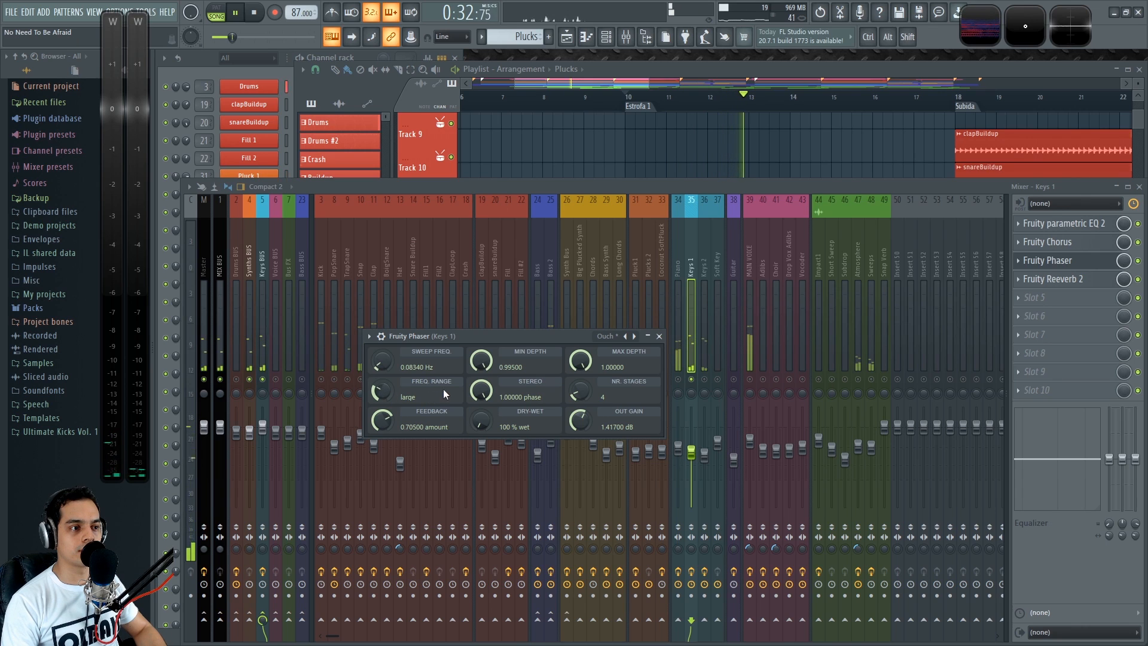
Set Keys 1's Fruity Phaser to 0.42160 Hz sweep frequency, 0.78800 minimum depth and 8 stages, close it, and play the song
{"action": "left_click_drag", "start_coordinate": [481, 361], "coordinate": [474, 363]}
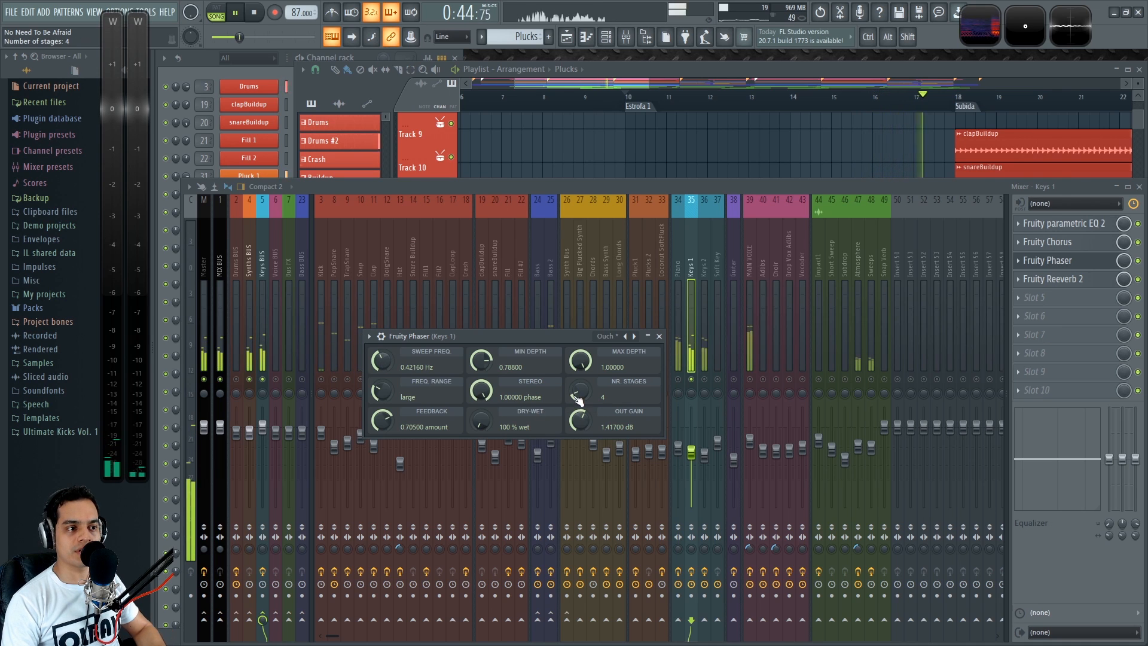
{"action": "left_click_drag", "start_coordinate": [580, 392], "coordinate": [580, 400]}
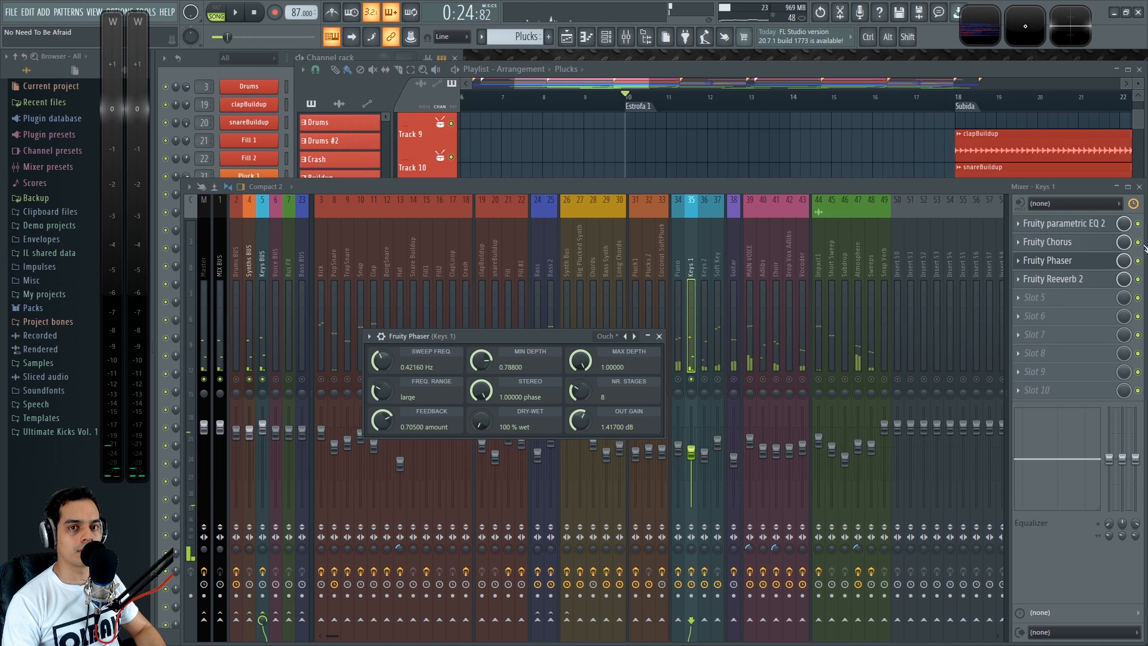
{"action": "key", "text": "Escape"}
{"action": "key", "text": "space"}
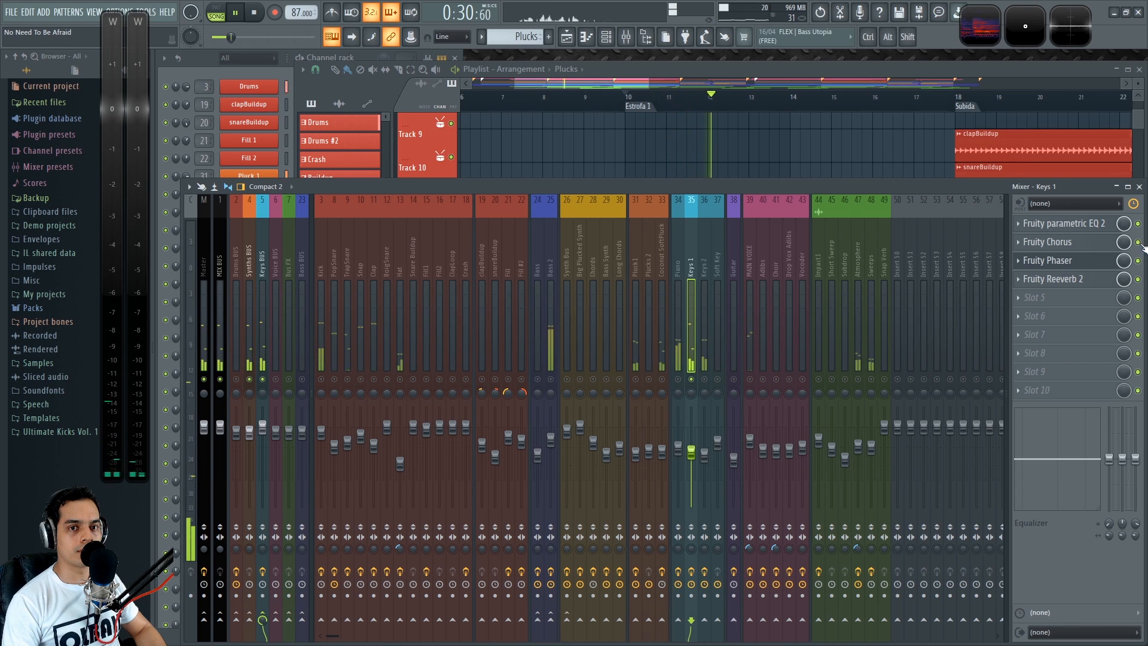
{"action": "left_click", "coordinate": [678, 379]}
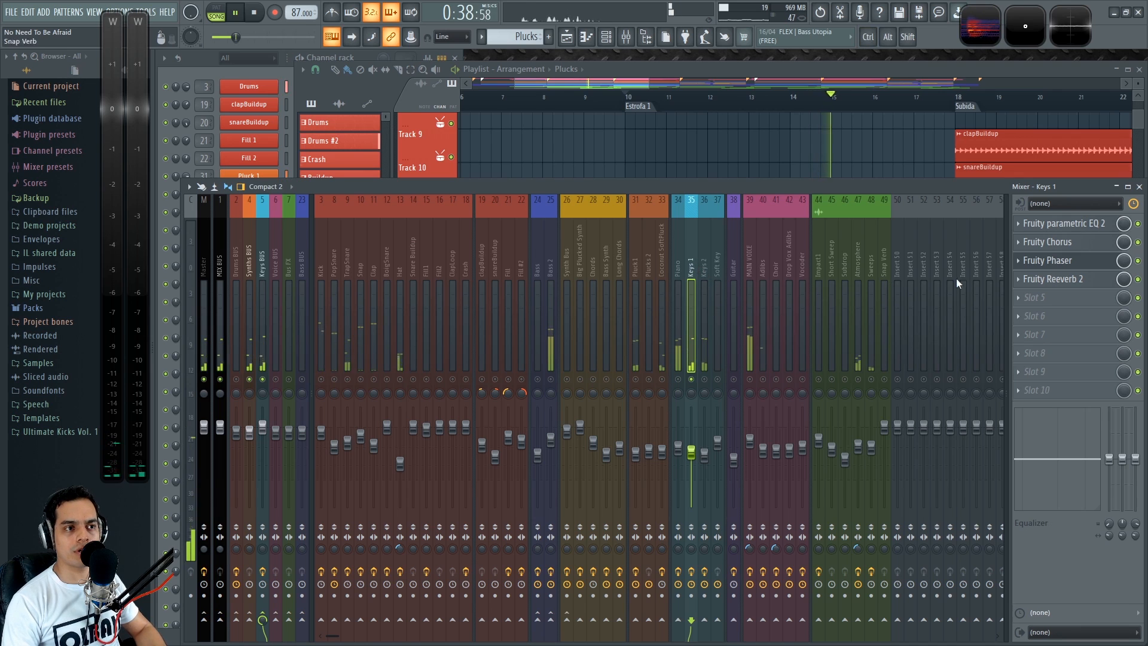
In Keys 1's Fruity Parametric EQ 2, raise the low-cut frequency, reshape the mid and high bands to restore treble, and close it
{"action": "left_click", "coordinate": [1067, 224]}
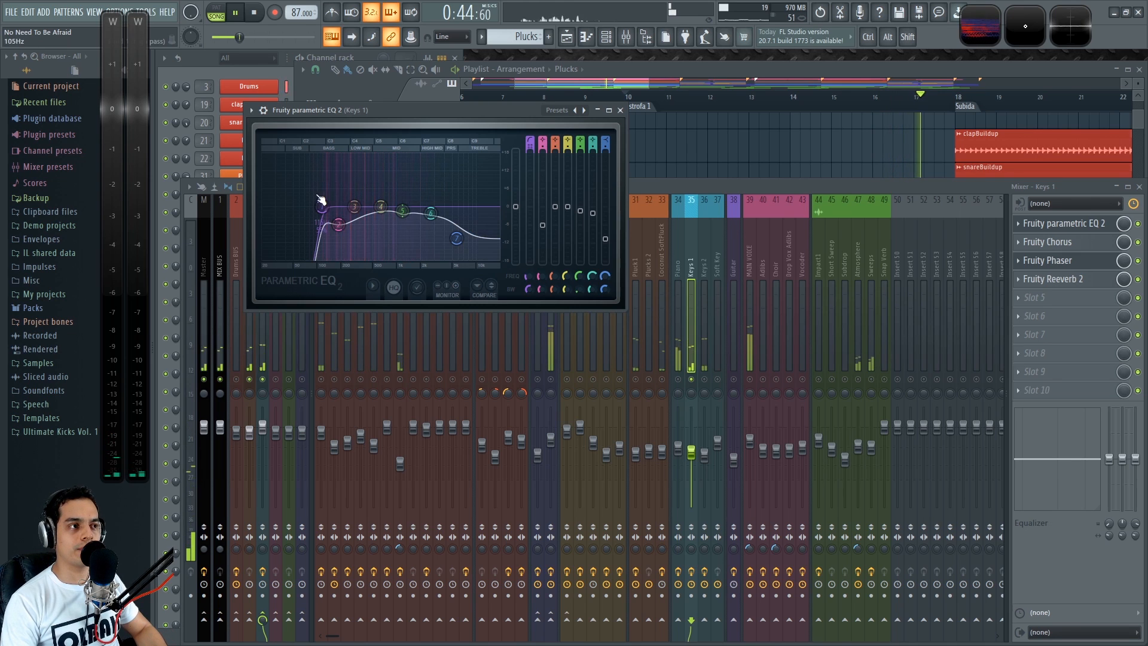
{"action": "left_click_drag", "start_coordinate": [529, 278], "coordinate": [524, 303]}
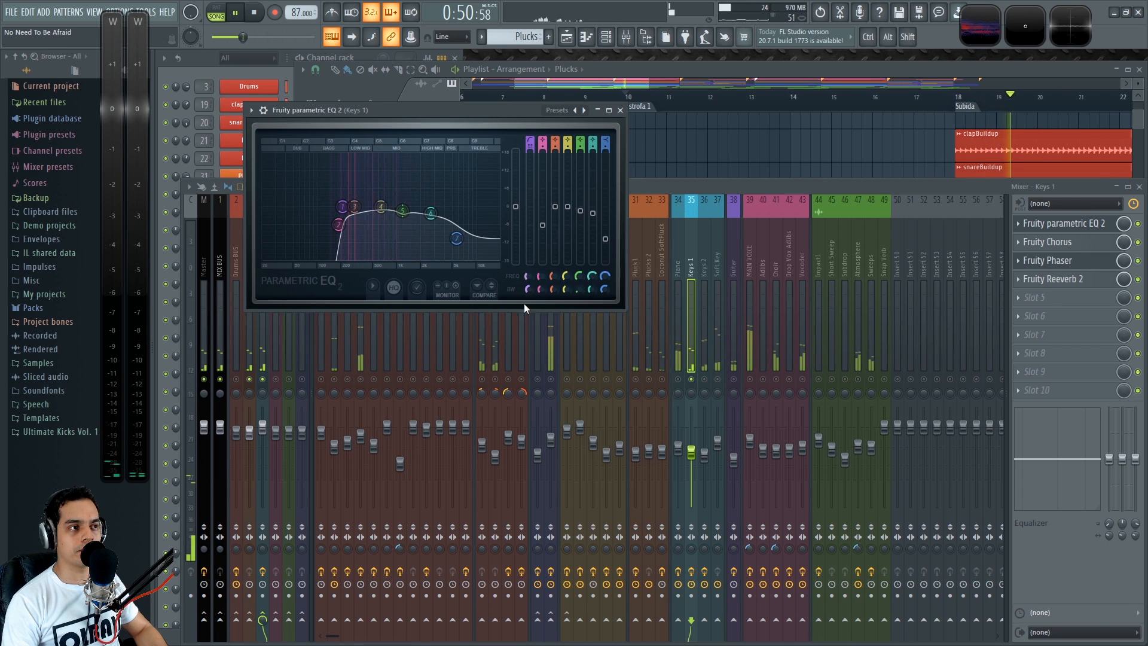
{"action": "left_click_drag", "start_coordinate": [457, 239], "coordinate": [394, 214]}
{"action": "scroll", "coordinate": [399, 192], "scroll_direction": "down", "scroll_amount": 4}
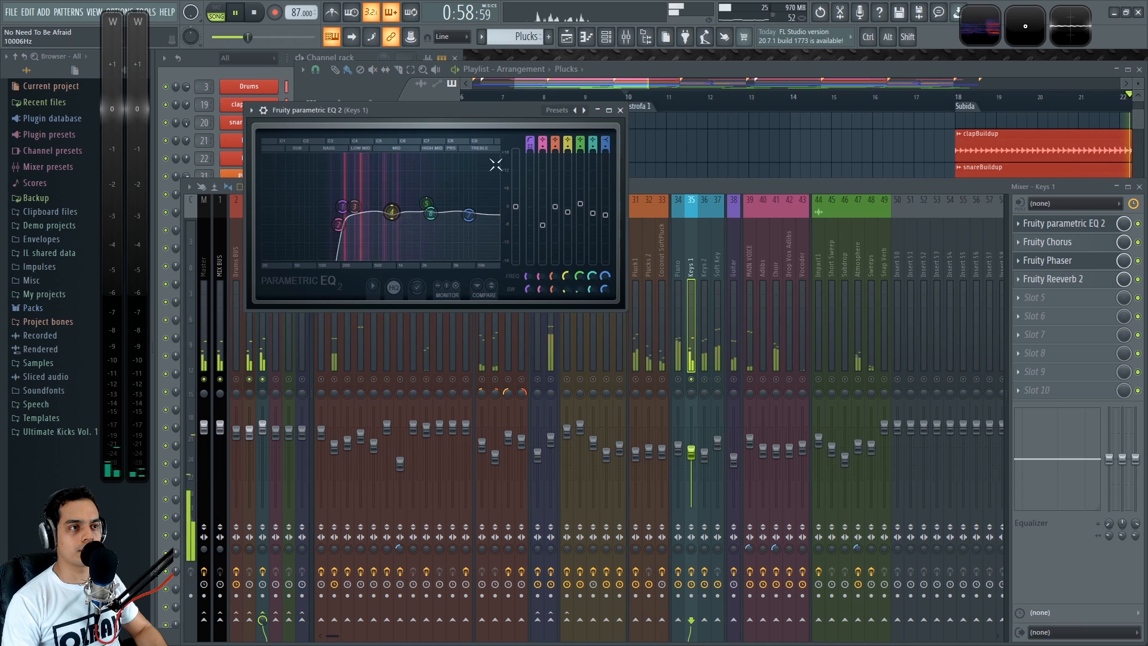
{"action": "key", "text": "Escape"}
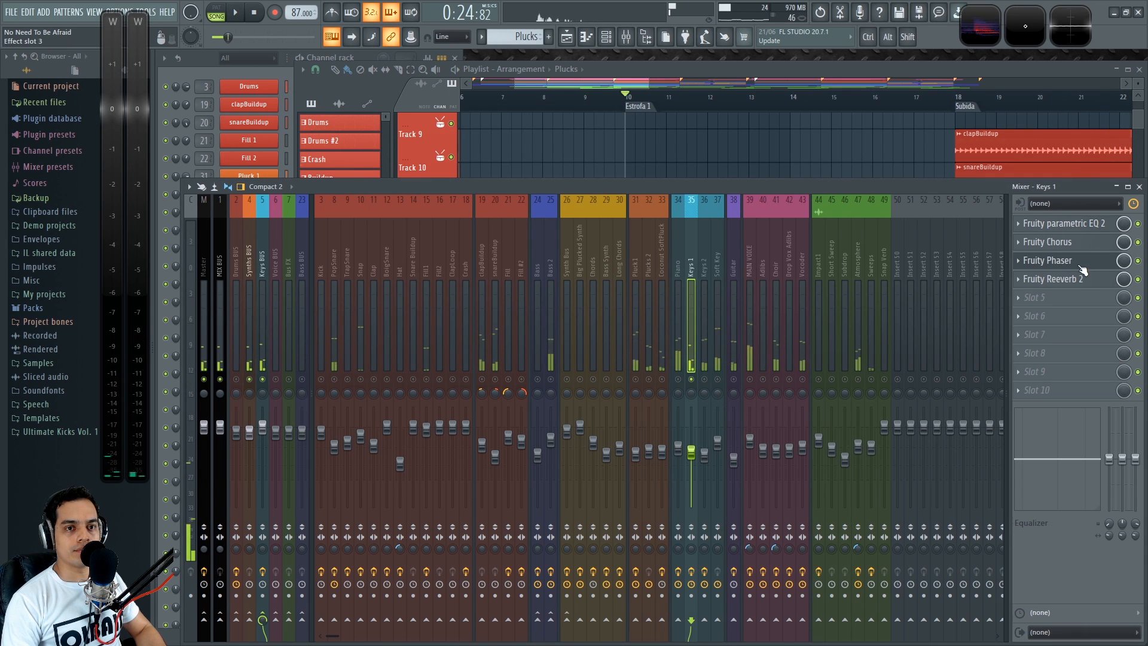
Move Keys 1's chorus, phaser and reverb down one slot and insert Effector in slot 2
{"action": "left_click_drag", "start_coordinate": [1073, 262], "coordinate": [1074, 281]}
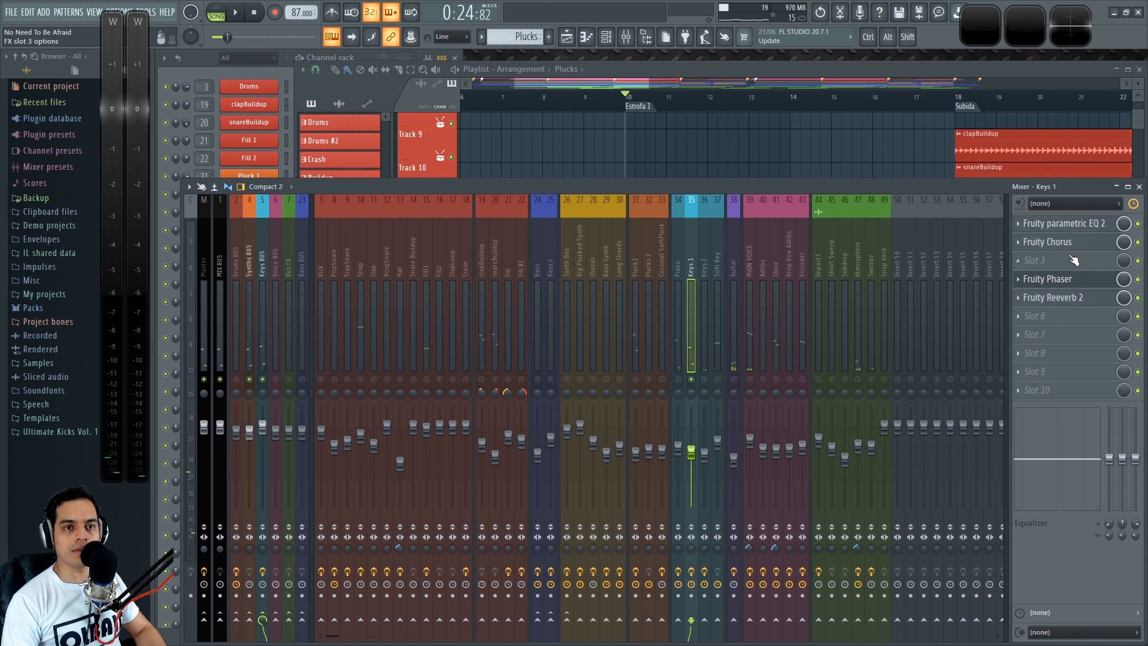
{"action": "left_click", "coordinate": [1024, 242]}
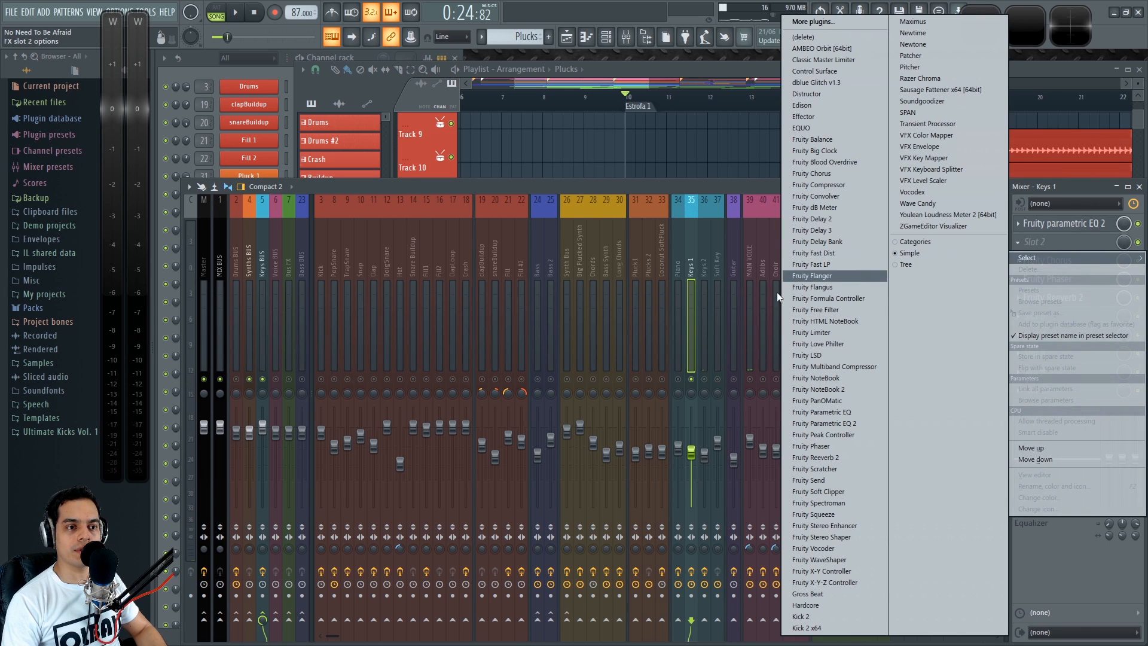
{"action": "left_click", "coordinate": [815, 116]}
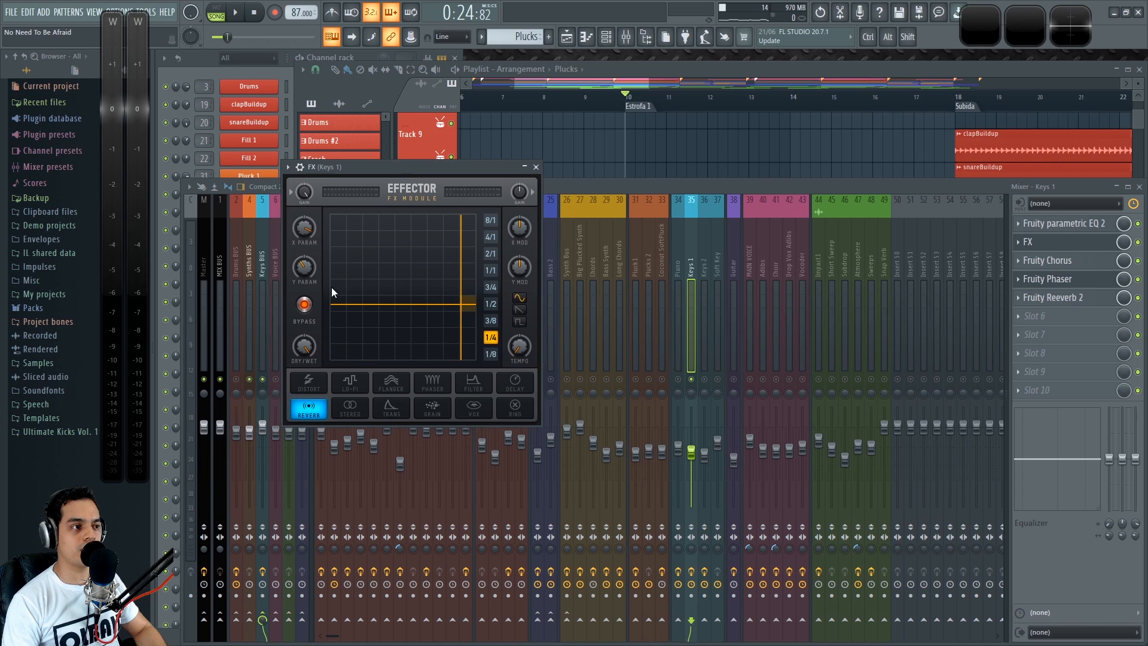
Switch Effector to a light Lo-Fi effect during playback, close it, and compare Keys 1 soloed and in the full mix
{"action": "key", "text": "space"}
{"action": "left_click_drag", "start_coordinate": [346, 357], "coordinate": [354, 329]}
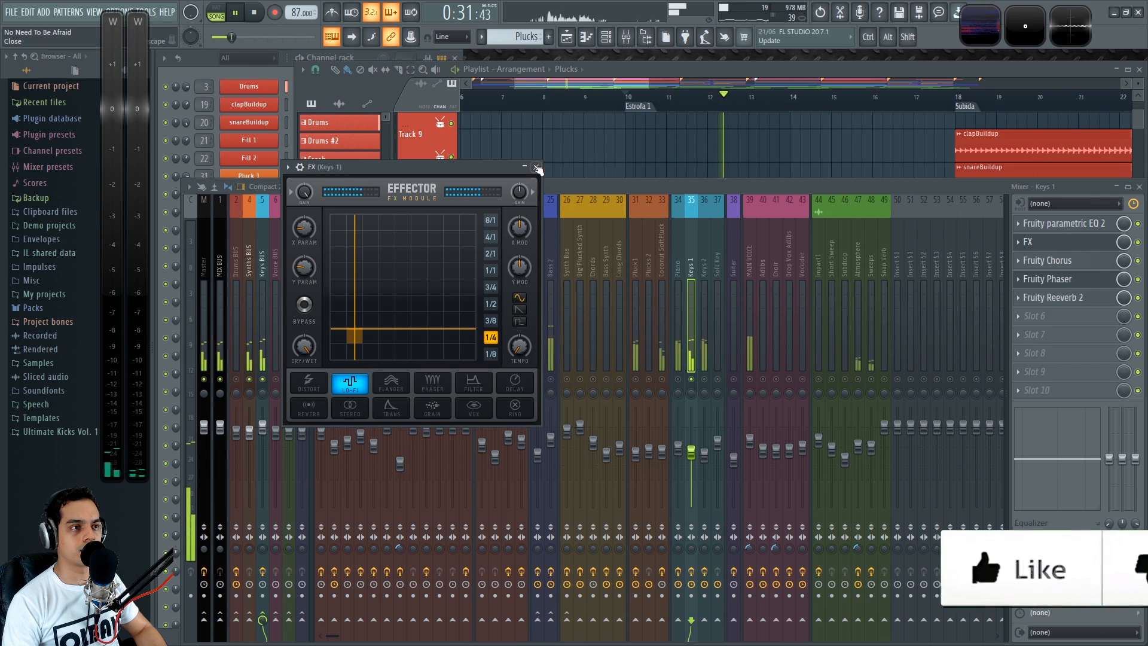
{"action": "key", "text": "Escape"}
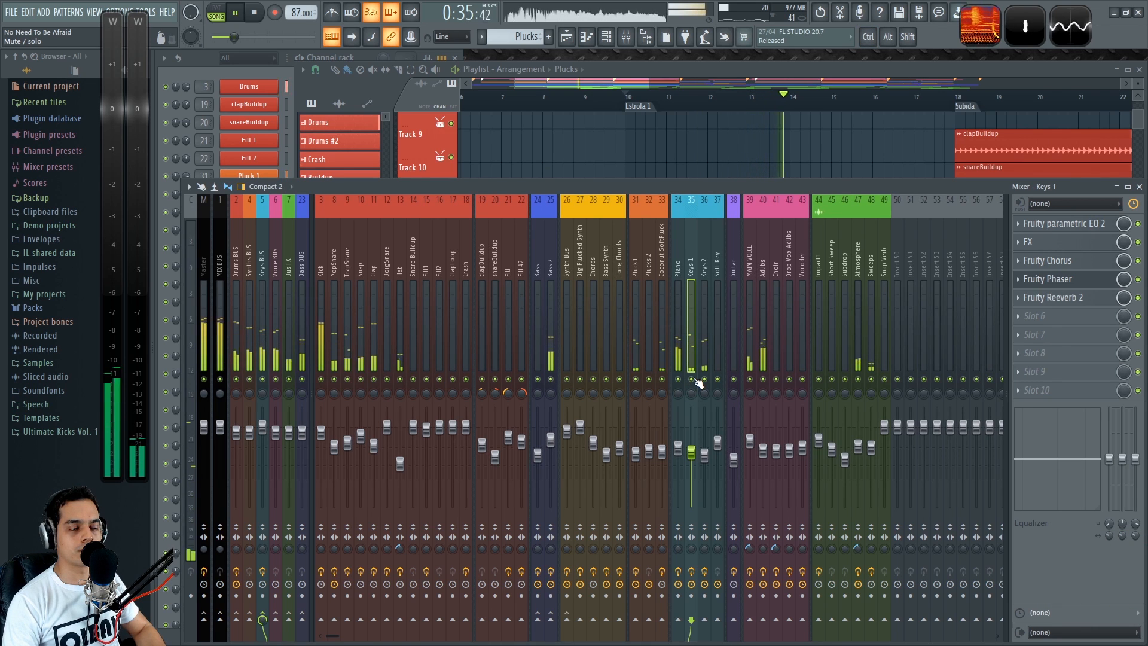
{"action": "left_click", "coordinate": [693, 379], "text": "ctrl"}
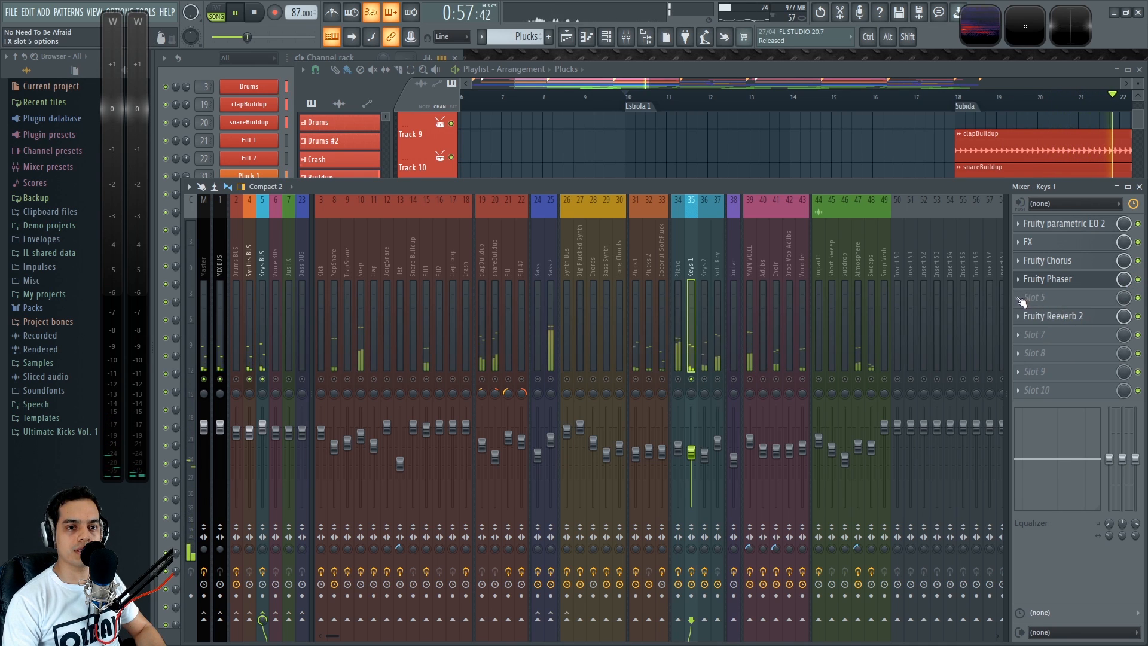
Insert Fruity Limiter in slot 5 of Keys 1, ahead of the reverb, and enlarge its window
{"action": "left_click", "coordinate": [1019, 297]}
{"action": "mouse_move", "coordinate": [1053, 313]}
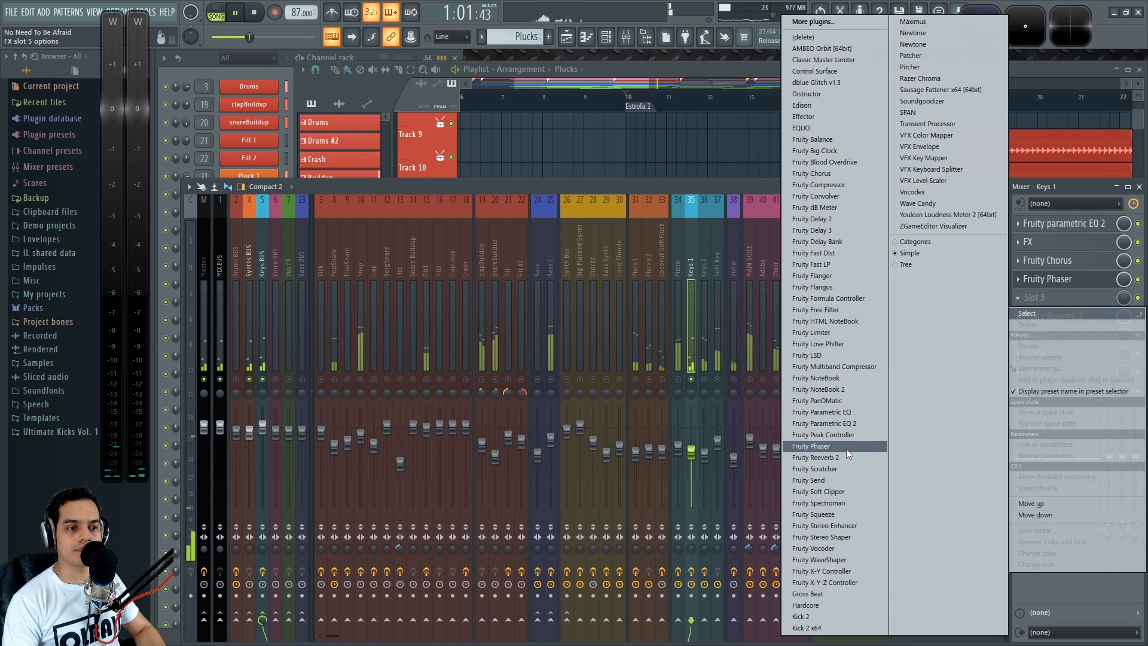
{"action": "left_click", "coordinate": [843, 336]}
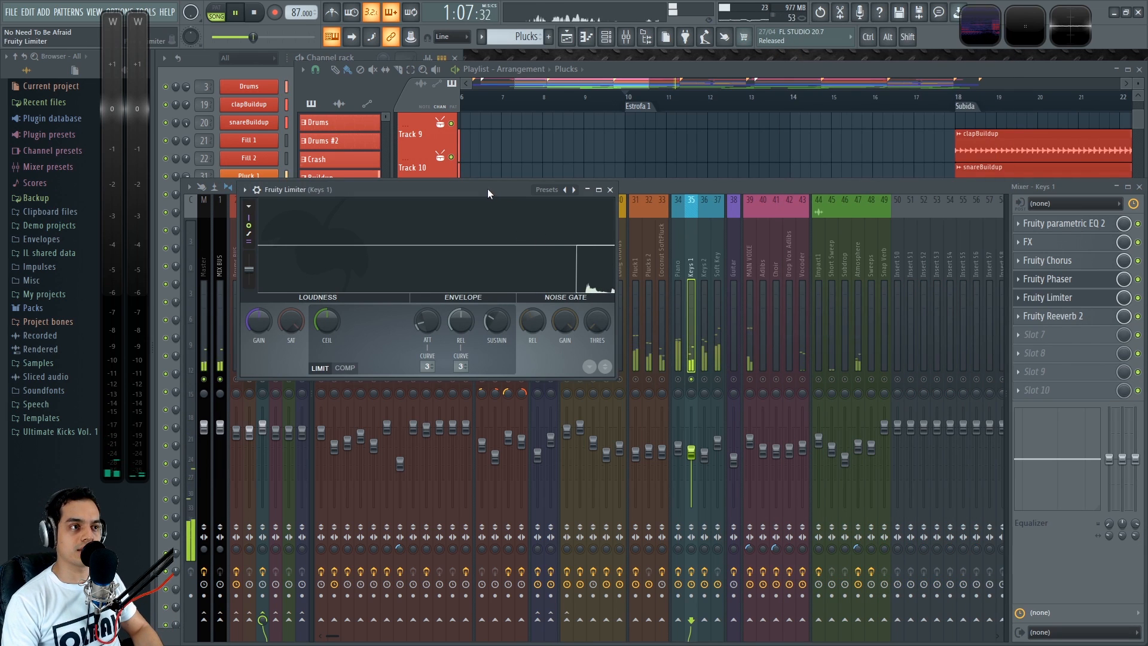
{"action": "left_click_drag", "start_coordinate": [672, 377], "coordinate": [891, 583]}
Lower the ceiling of Keys 1's Fruity Limiter during playback so it catches the loudest peaks, and close it
{"action": "key", "text": "space"}
{"action": "key", "text": "space"}
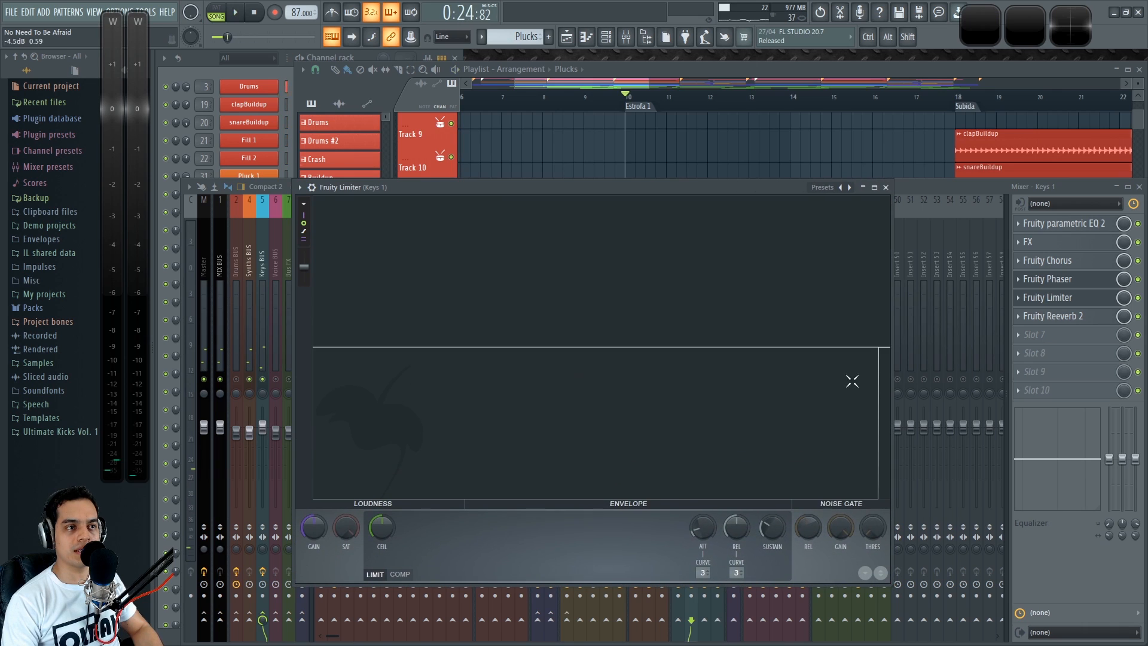
{"action": "left_click_drag", "start_coordinate": [720, 184], "coordinate": [720, 159]}
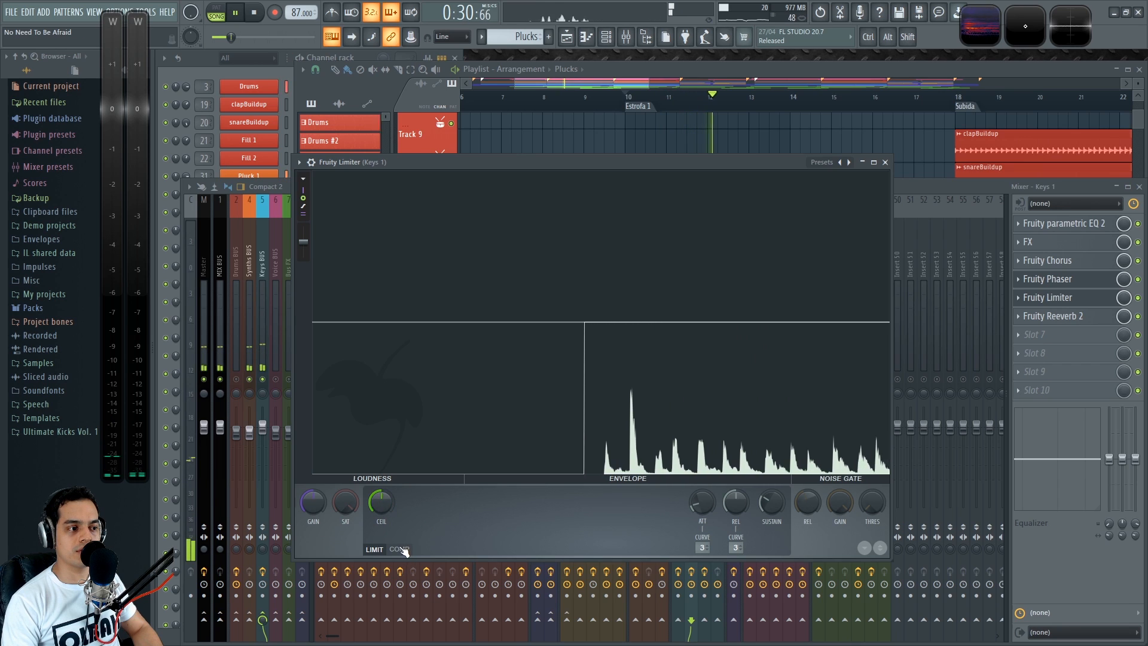
{"action": "left_click_drag", "start_coordinate": [383, 505], "coordinate": [383, 538]}
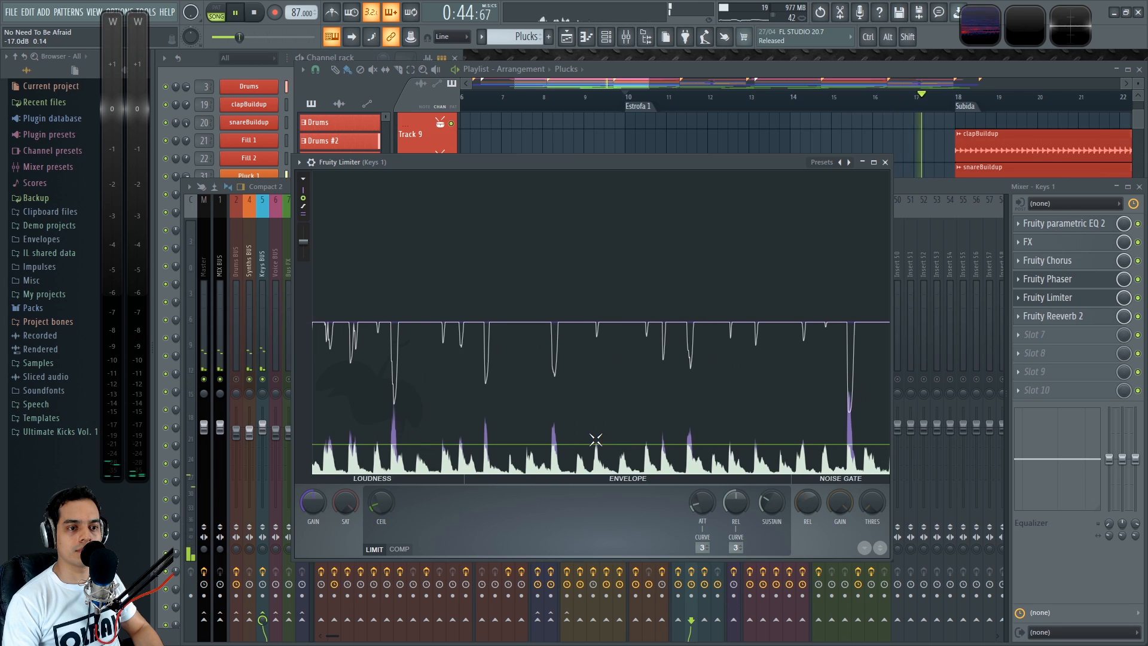
{"action": "left_click", "coordinate": [886, 163]}
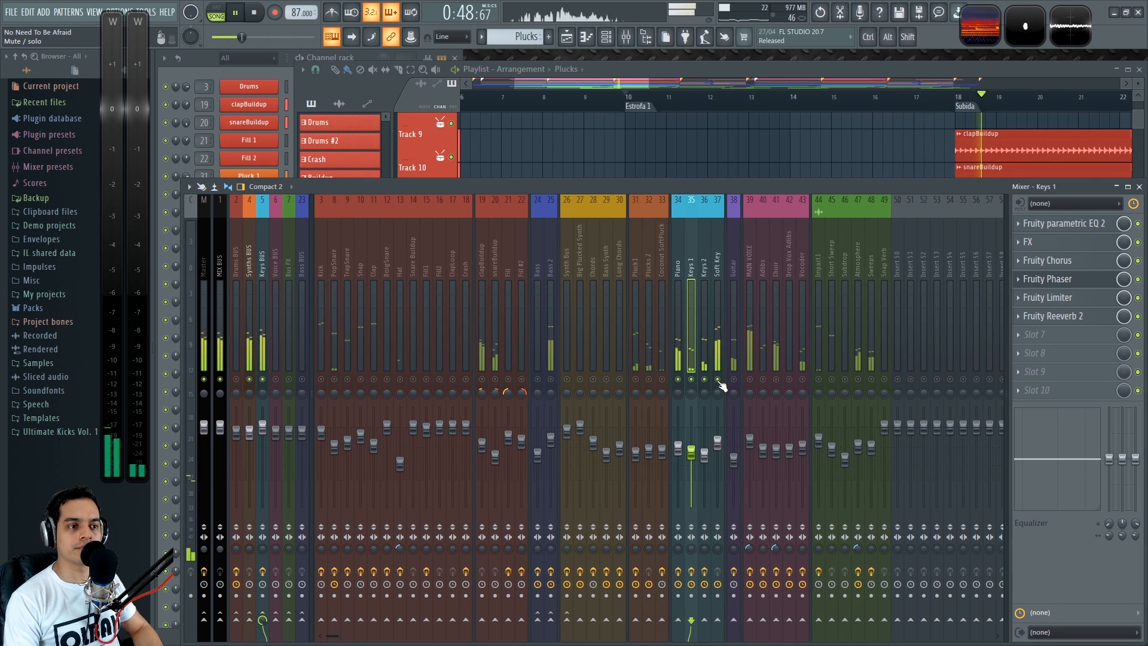
Solo the Soft Key mixer track, play it from the Subida section of the playlist, and restore the full mix
{"action": "key", "text": "space"}
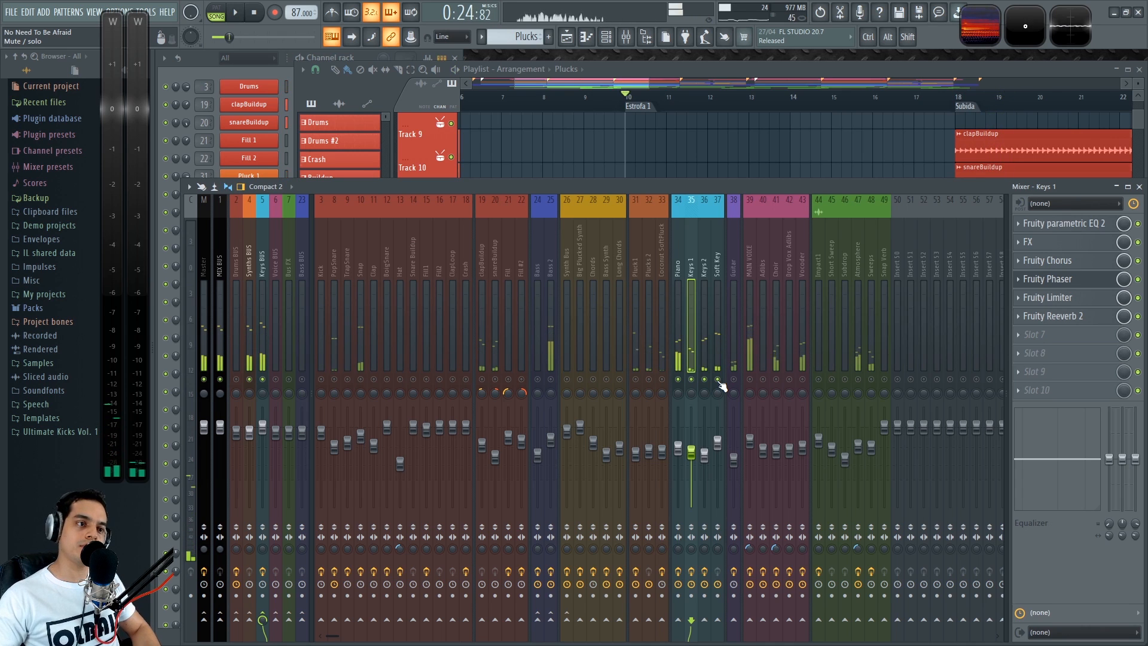
{"action": "left_click", "coordinate": [722, 386], "text": "ctrl"}
{"action": "key", "text": "space"}
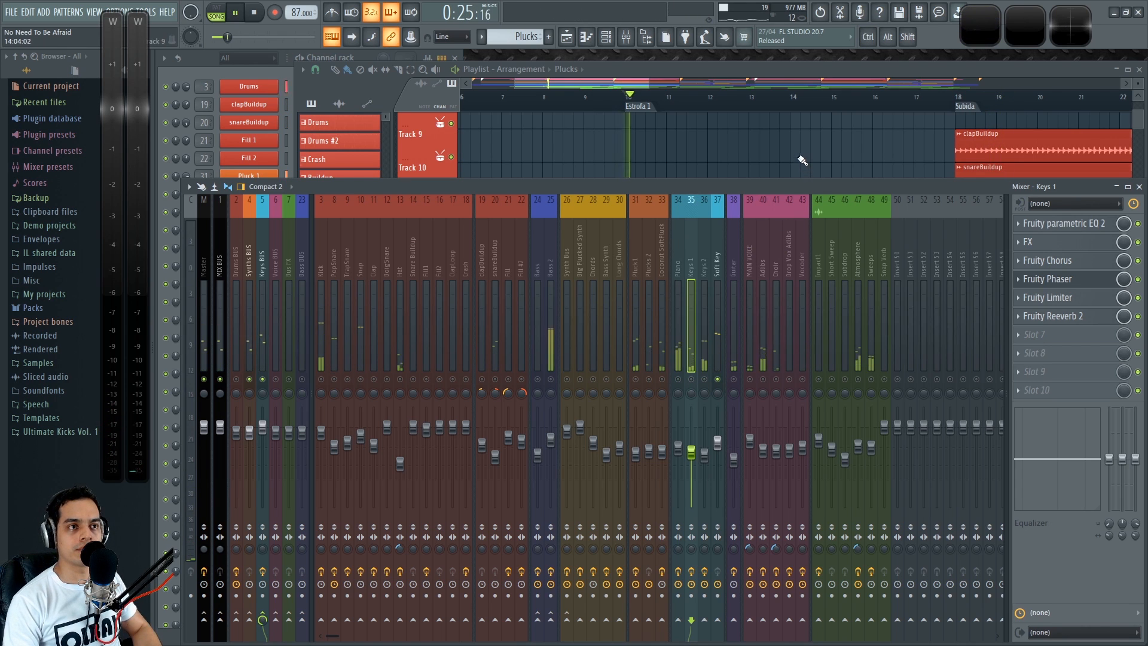
{"action": "key", "text": "F9"}
{"action": "left_click", "coordinate": [841, 97]}
{"action": "scroll", "coordinate": [846, 405], "scroll_direction": "up", "scroll_amount": 3, "text": "ctrl"}
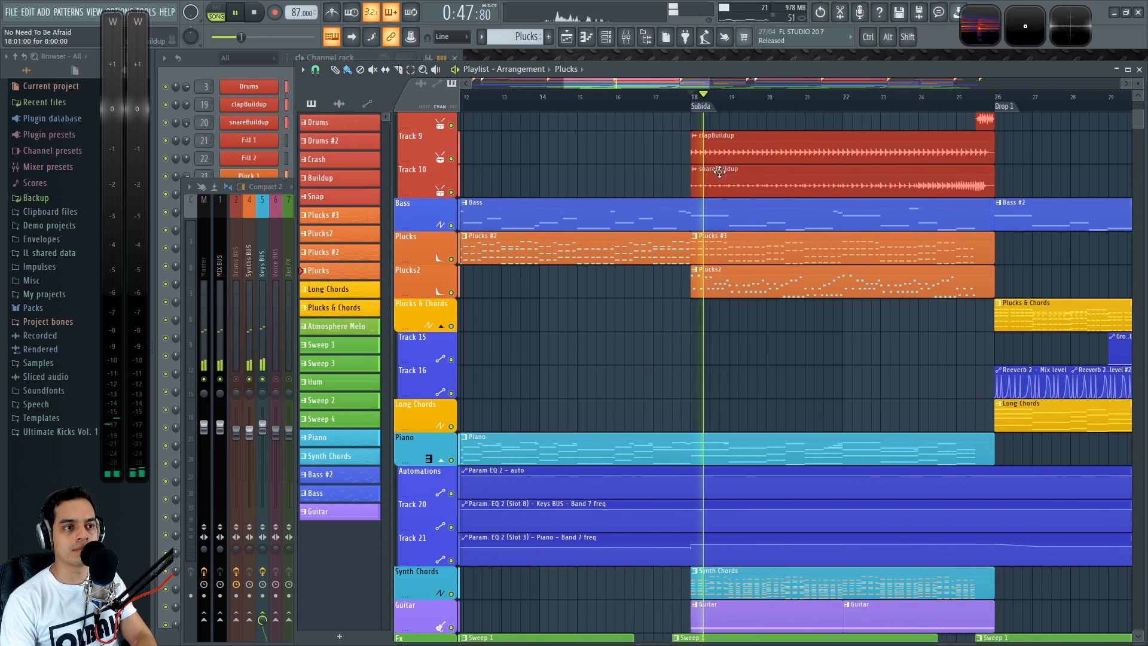
{"action": "key", "text": "F9"}
{"action": "key", "text": "ctrl"}
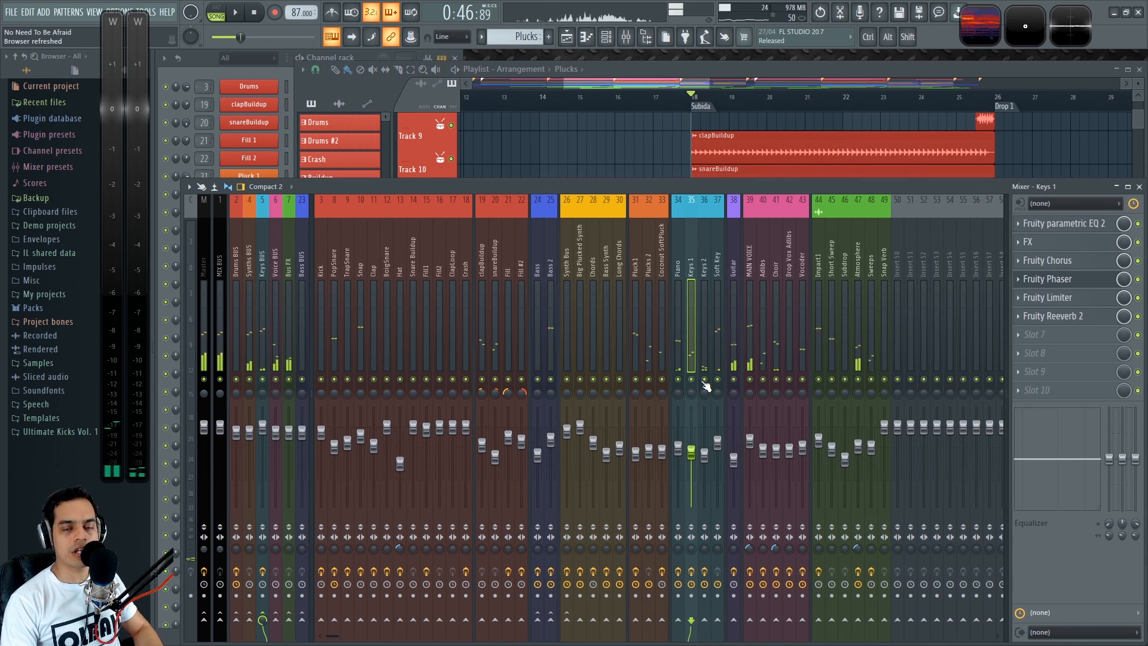
Play the full mix through the start of the Subida section, select the Soft Key mixer track, and stop playback
{"action": "key", "text": "F9"}
{"action": "key", "text": "space"}
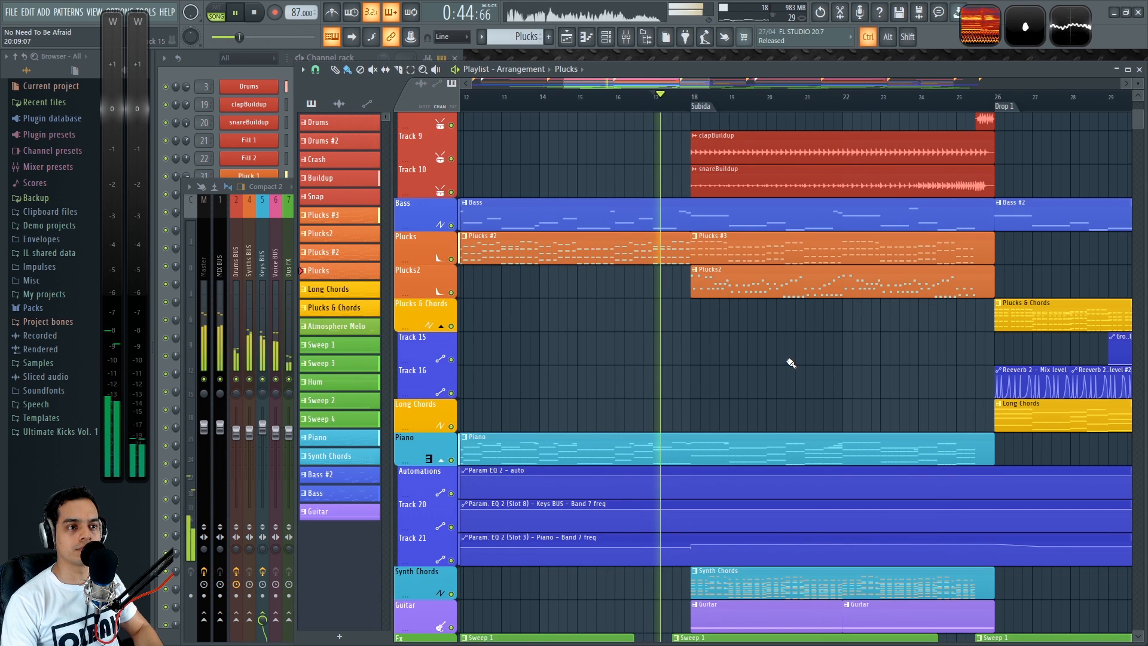
{"action": "scroll", "coordinate": [787, 359], "scroll_direction": "up", "scroll_amount": 2, "text": "ctrl"}
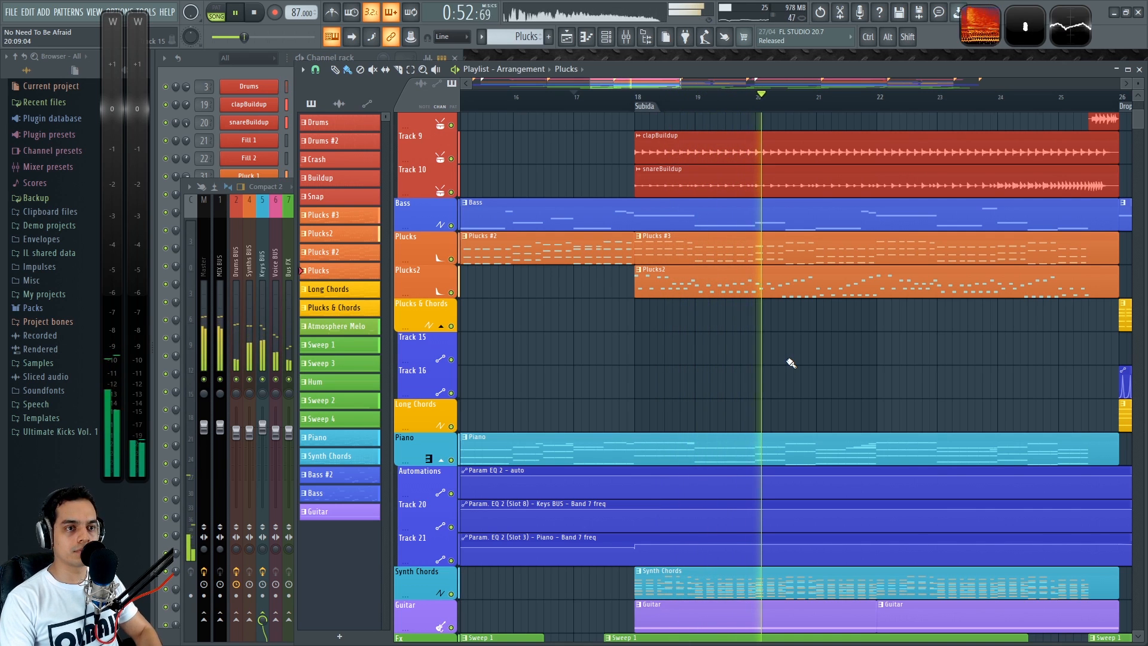
{"action": "key", "text": "F9"}
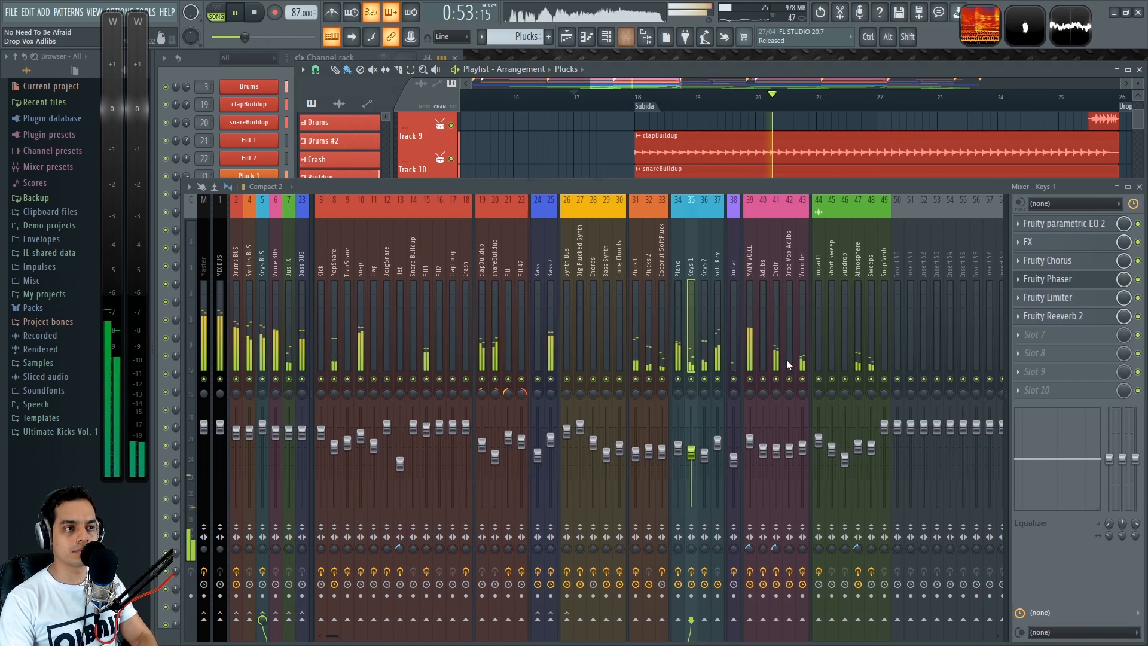
{"action": "left_click", "coordinate": [720, 323]}
{"action": "key", "text": "space"}
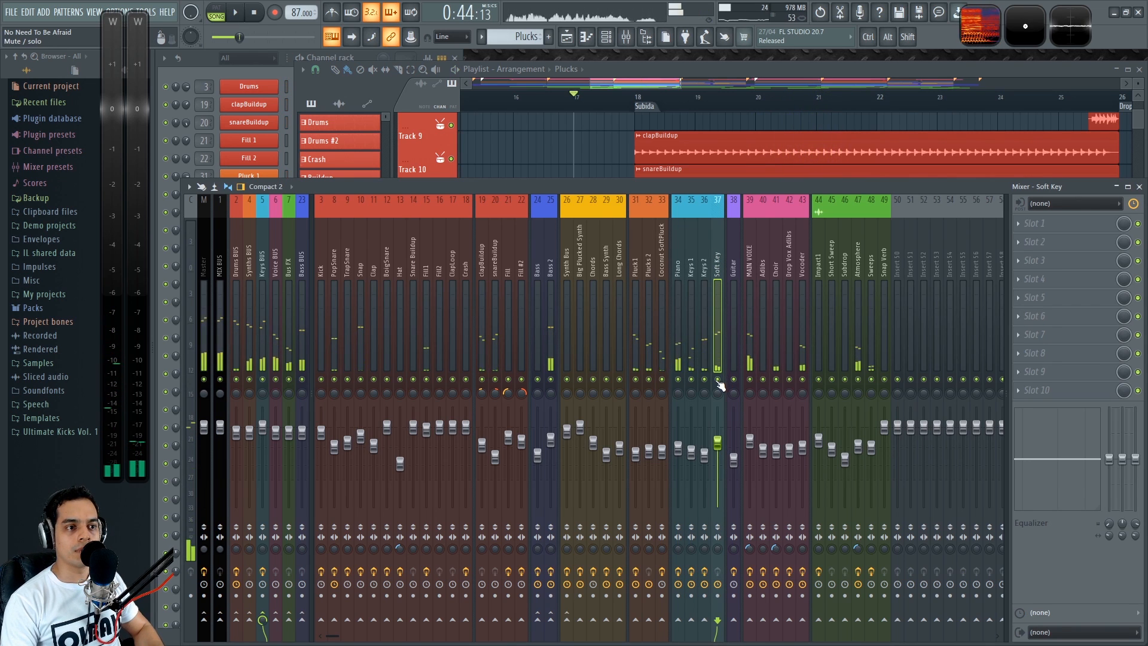
Solo Soft Key, play the Subida section, and examine the Synth Chords clip and neighbouring playlist tracks
{"action": "left_click", "coordinate": [718, 381], "text": "ctrl"}
{"action": "key", "text": "F9"}
{"action": "key", "text": "space"}
{"action": "scroll", "coordinate": [665, 290], "scroll_direction": "down", "scroll_amount": 3}
{"action": "scroll", "coordinate": [665, 290], "scroll_direction": "down", "scroll_amount": 3}
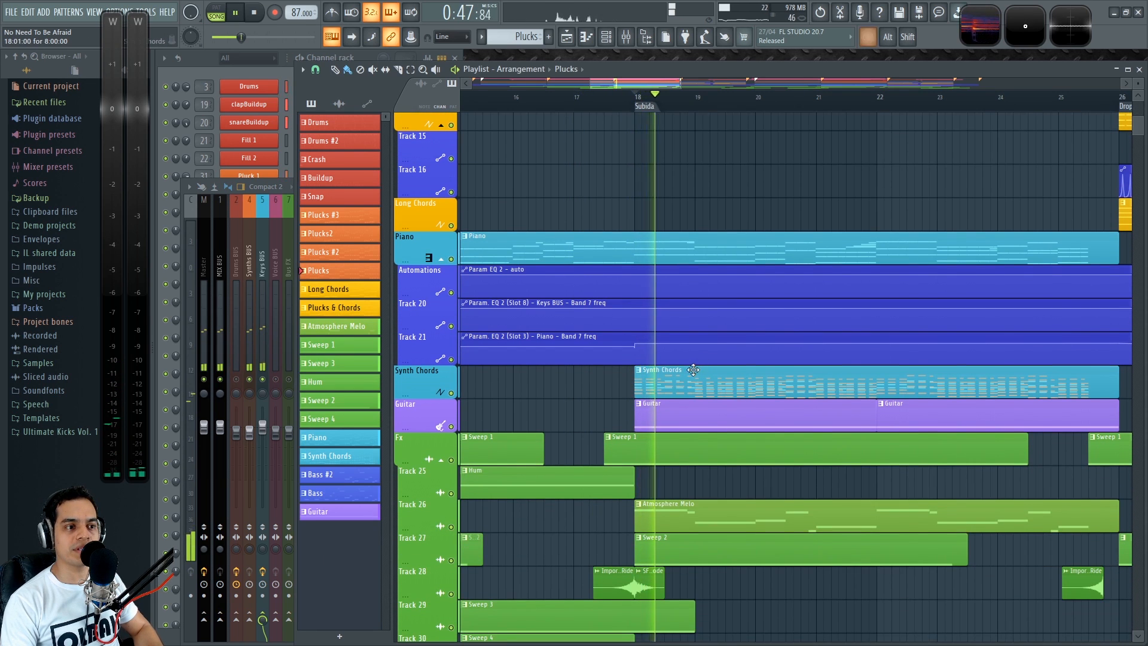
{"action": "scroll", "coordinate": [664, 359], "scroll_direction": "up", "scroll_amount": 2}
{"action": "scroll", "coordinate": [662, 421], "scroll_direction": "up", "scroll_amount": 3}
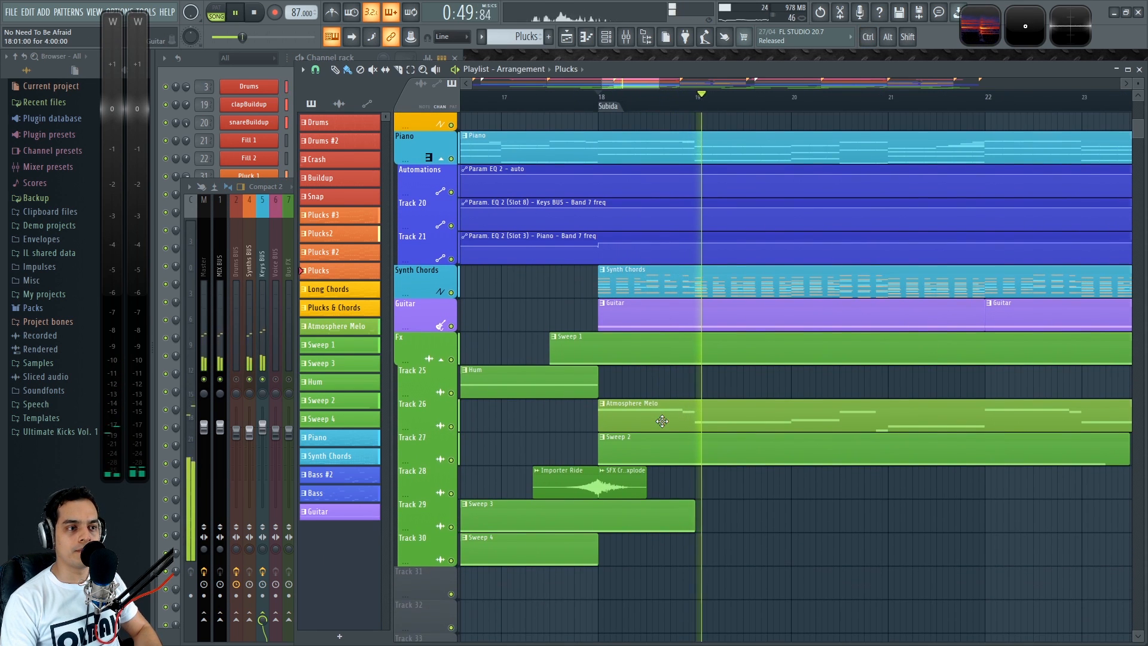
Load Fruity Parametric EQ 2 into the Soft Key mixer track's first effect slot and enlarge its window
{"action": "key", "text": "F9"}
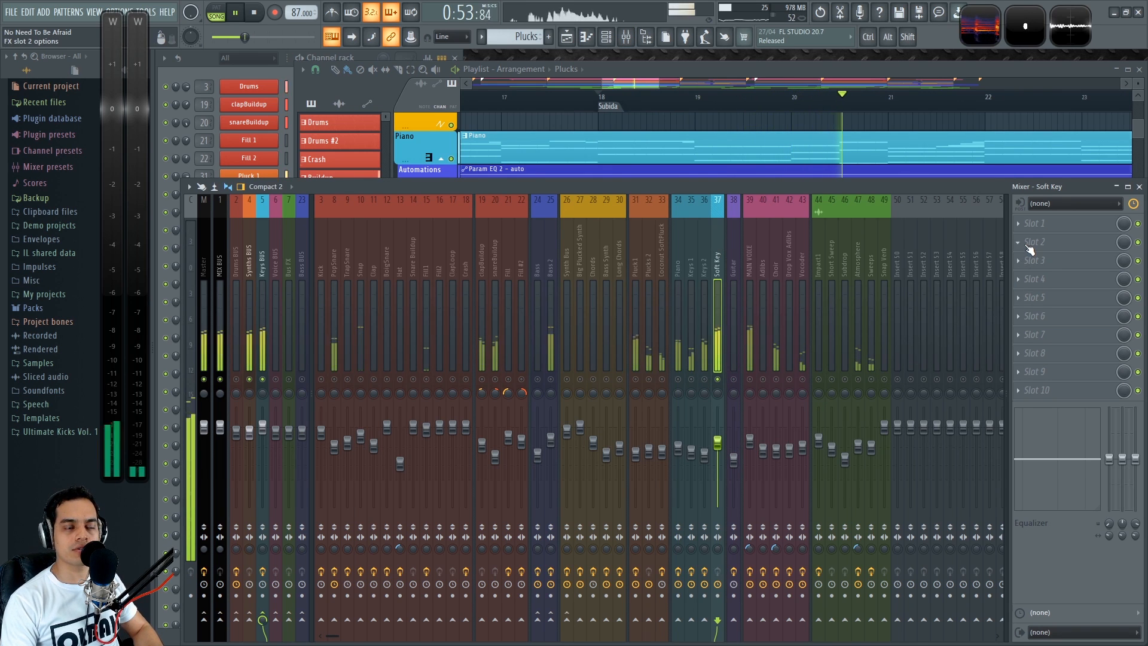
{"action": "left_click", "coordinate": [1029, 231]}
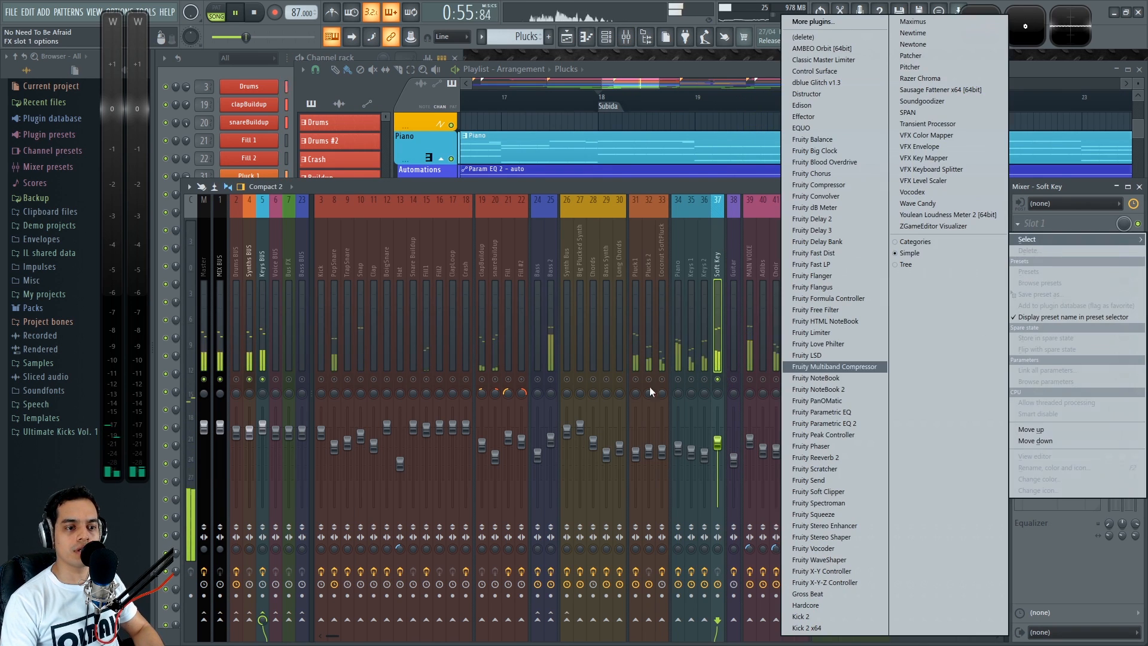
{"action": "left_click", "coordinate": [838, 423]}
{"action": "left_click_drag", "start_coordinate": [443, 175], "coordinate": [528, 183]}
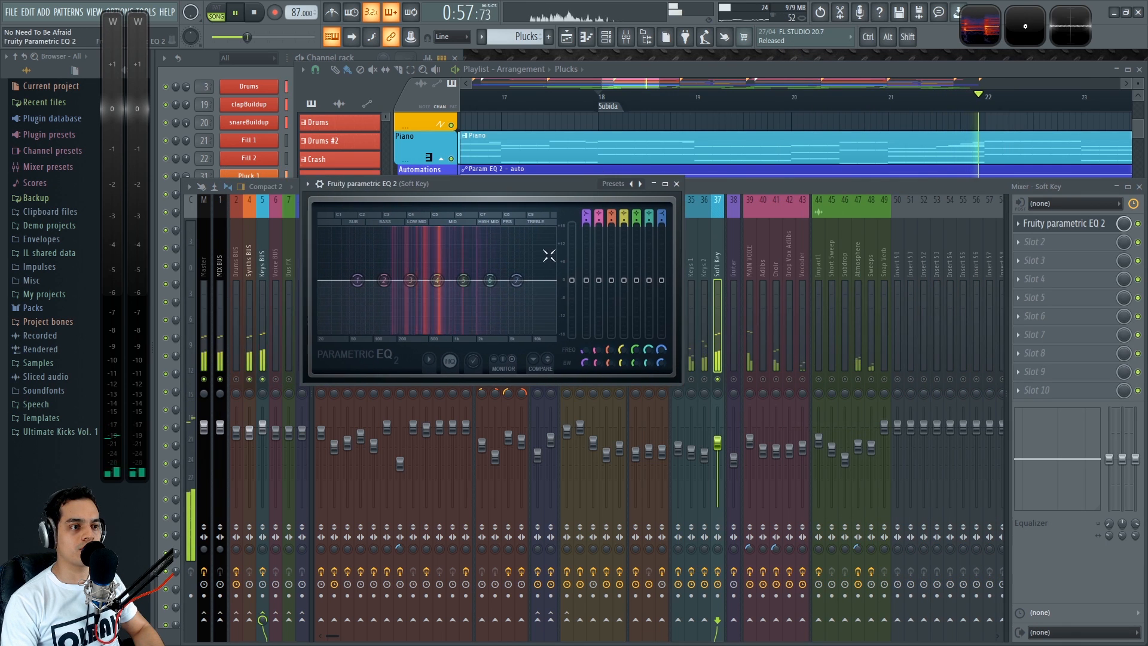
{"action": "left_click_drag", "start_coordinate": [683, 384], "coordinate": [905, 524]}
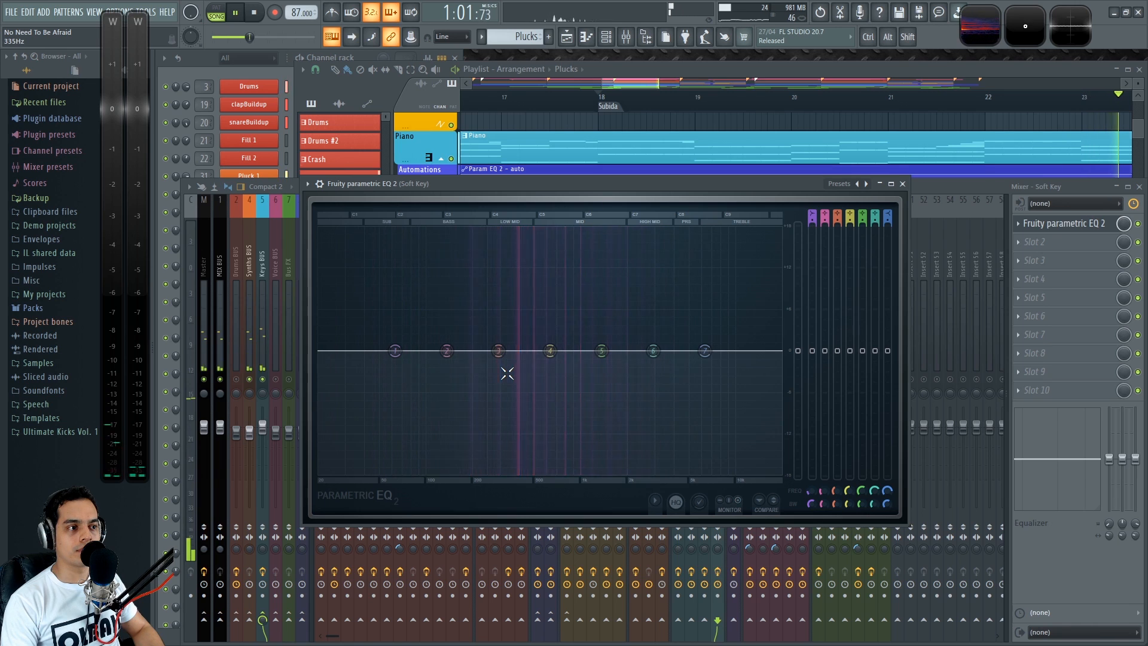
Shape Soft Key's EQ with a steep high-pass raised into the low mids, a band 4 boost and a shallow band 5 cut
{"action": "scroll", "coordinate": [818, 210], "scroll_direction": "down", "scroll_amount": 5}
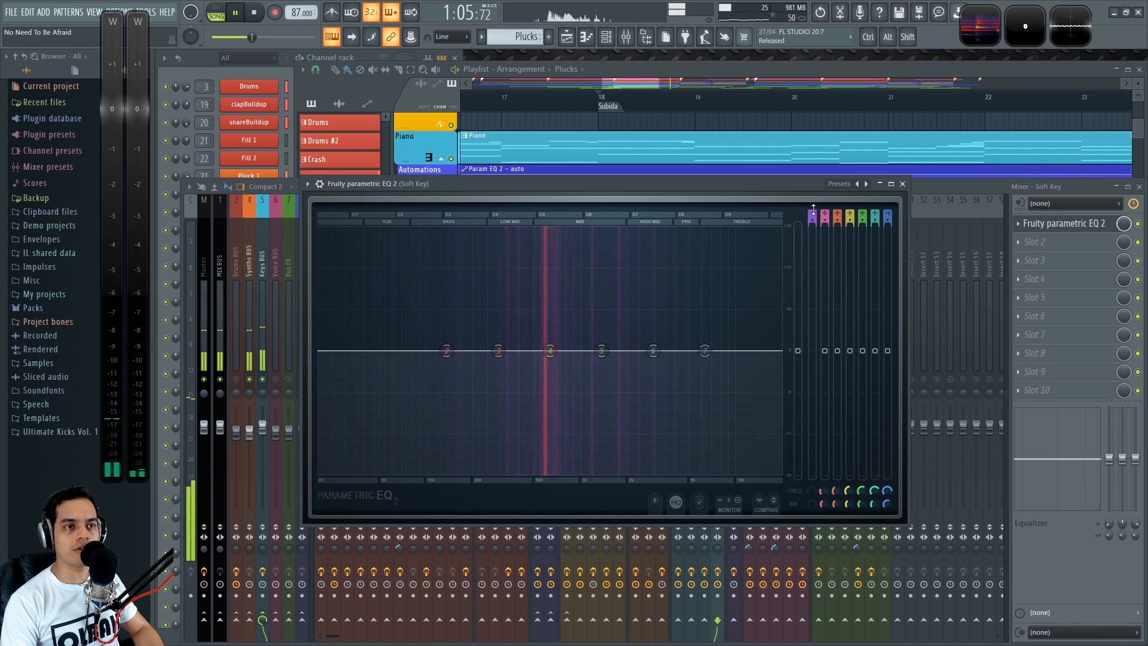
{"action": "scroll", "coordinate": [815, 216], "scroll_direction": "up", "scroll_amount": 2}
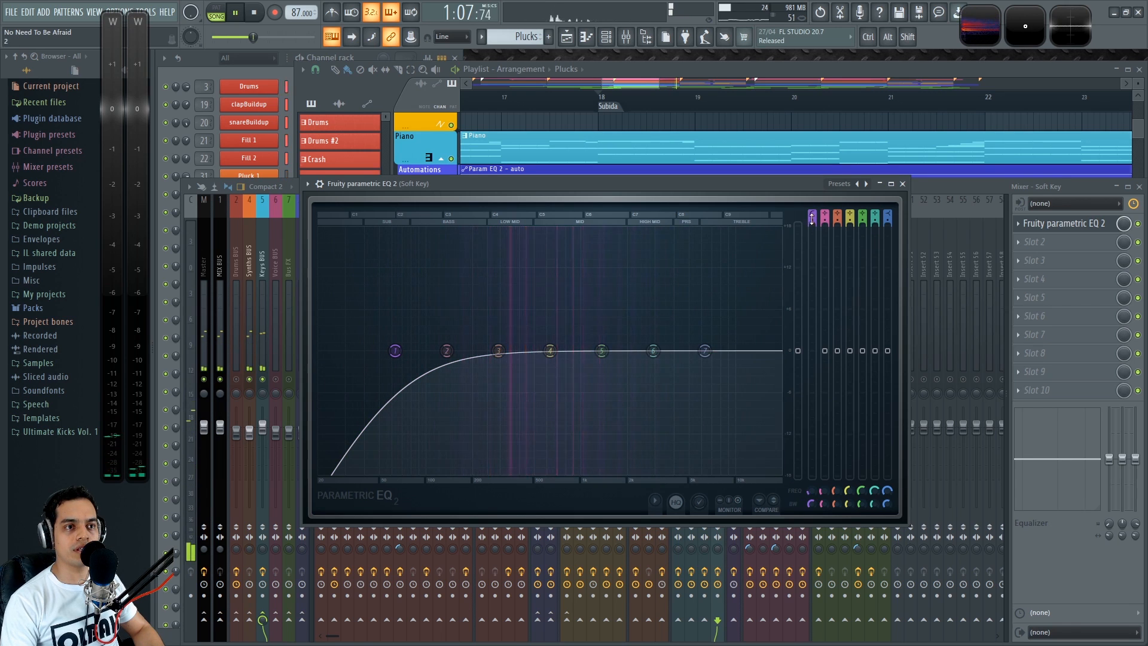
{"action": "scroll", "coordinate": [821, 498], "scroll_direction": "up", "scroll_amount": 3}
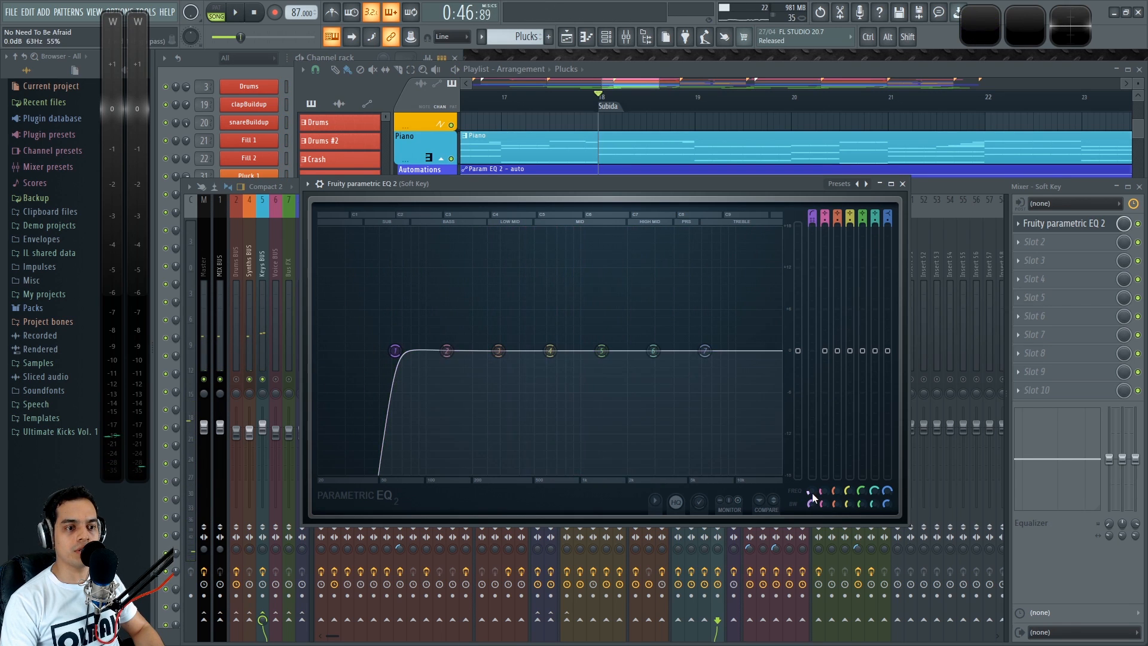
{"action": "left_click_drag", "start_coordinate": [812, 497], "coordinate": [812, 479]}
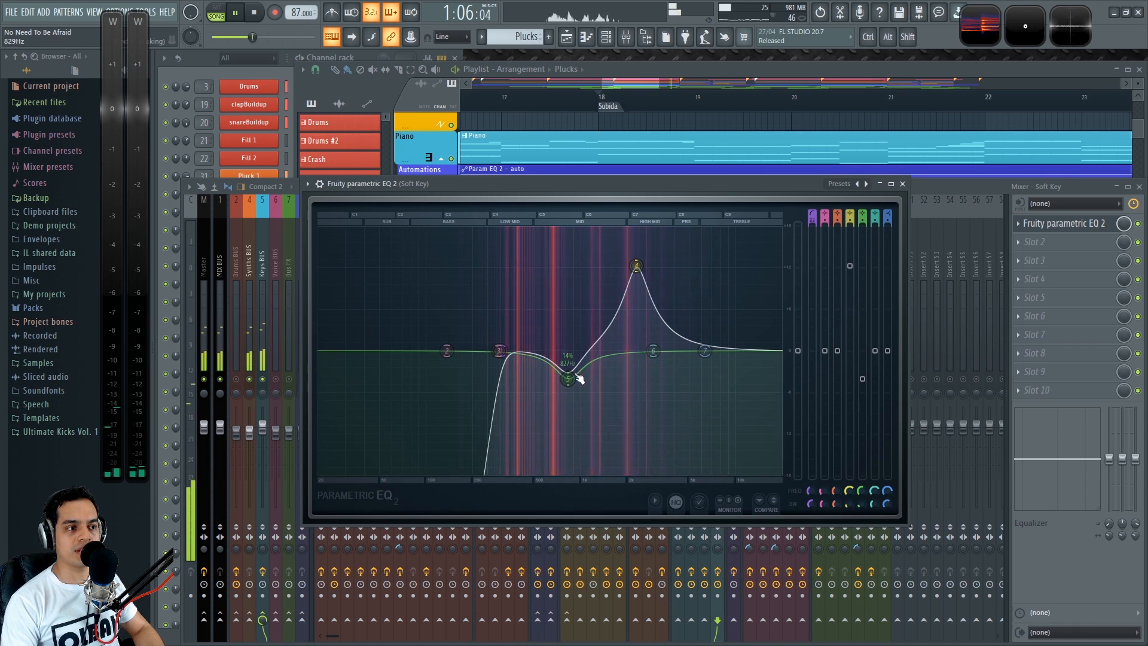
Audition Soft Key's EQ, set the band 4 boost to about 6.4 dB near 1787 Hz, and close the EQ
{"action": "key", "text": "space"}
{"action": "key", "text": "Escape"}
{"action": "key", "text": "space"}
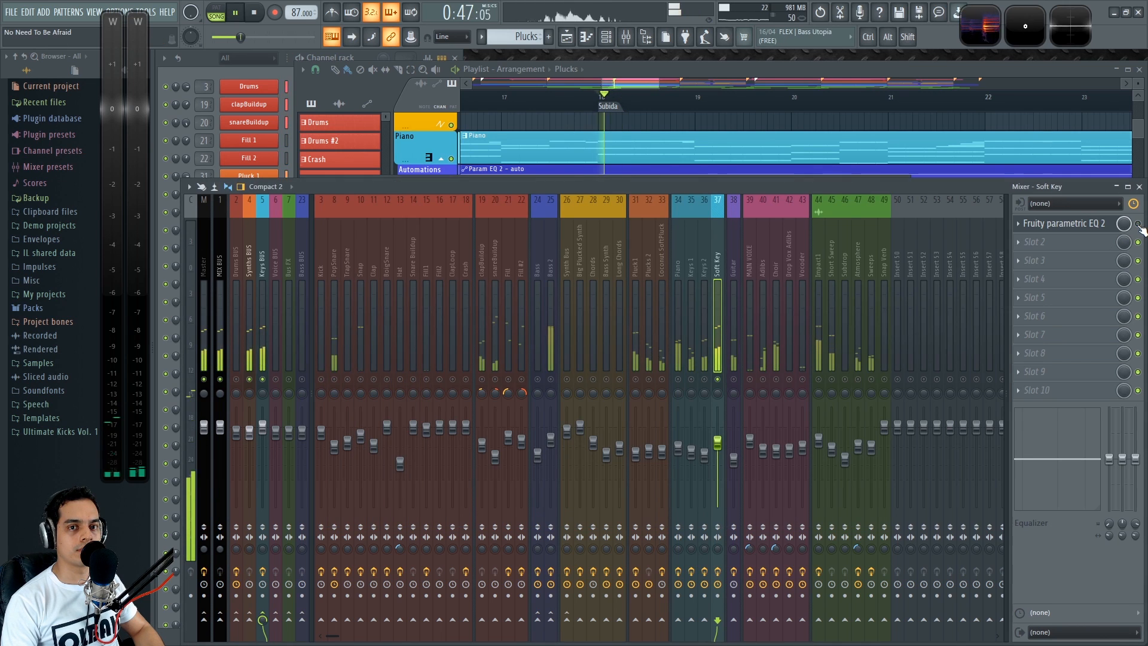
{"action": "left_click", "coordinate": [1065, 223]}
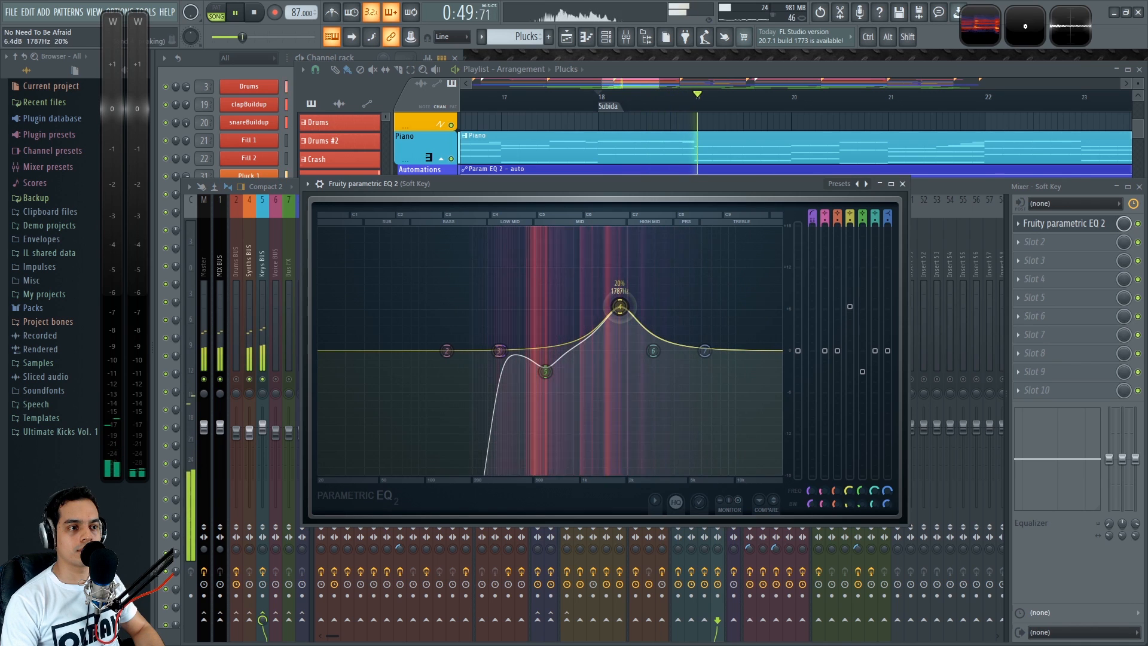
{"action": "key", "text": "space"}
{"action": "key", "text": "Escape"}
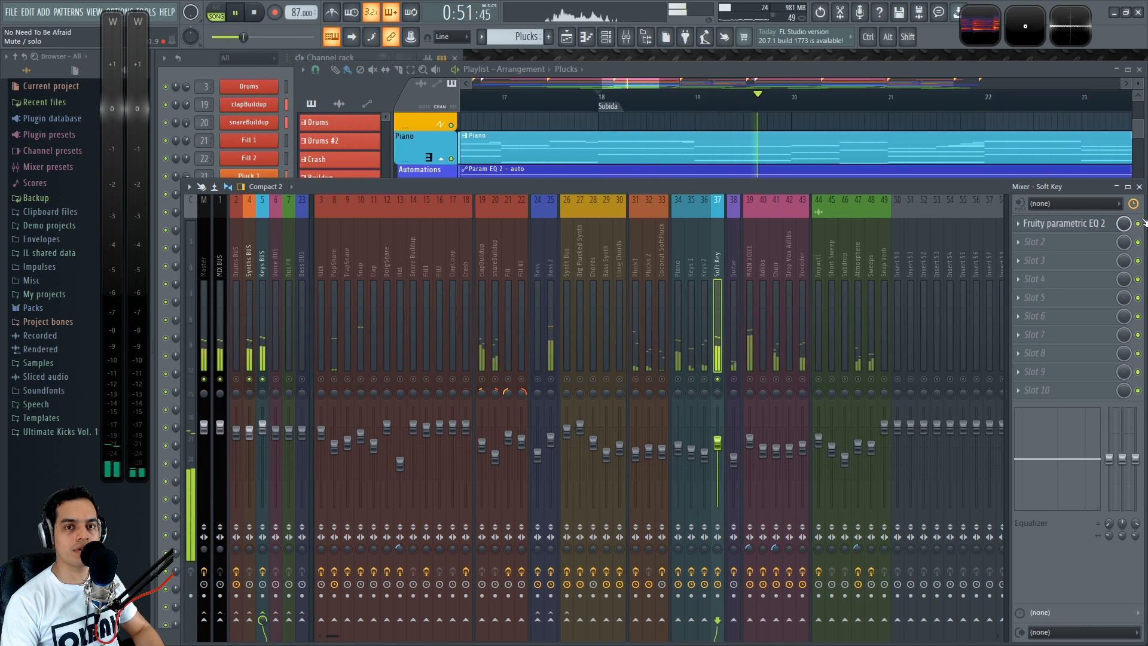
Play the soloed Soft Key from the Subida section and adjust its stereo separation on the mixer track
{"action": "key", "text": "space"}
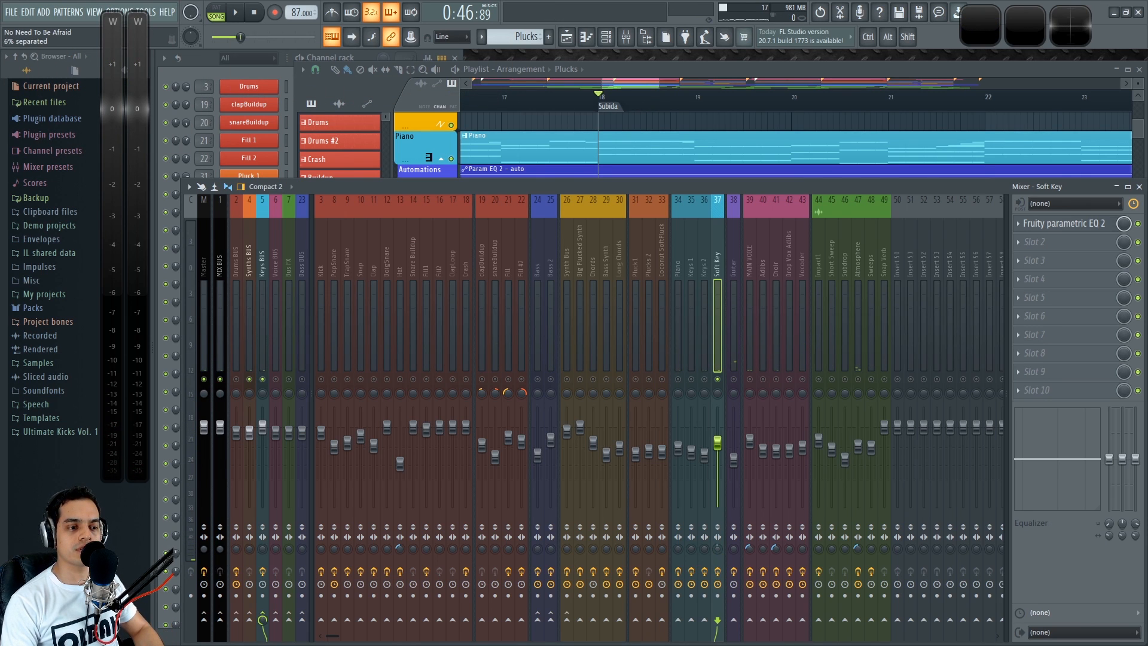
{"action": "key", "text": "space"}
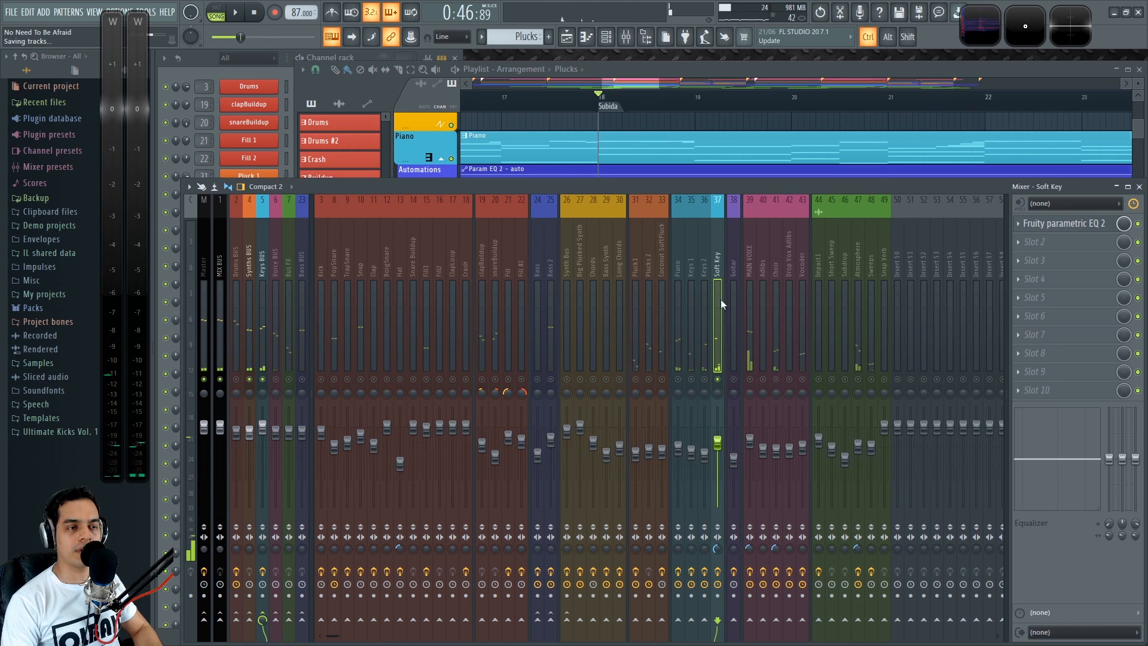
Copy the Piano mixer track's Fruity Reeverb 2 with its settings to Soft Key's second effect slot
{"action": "left_click", "coordinate": [704, 329]}
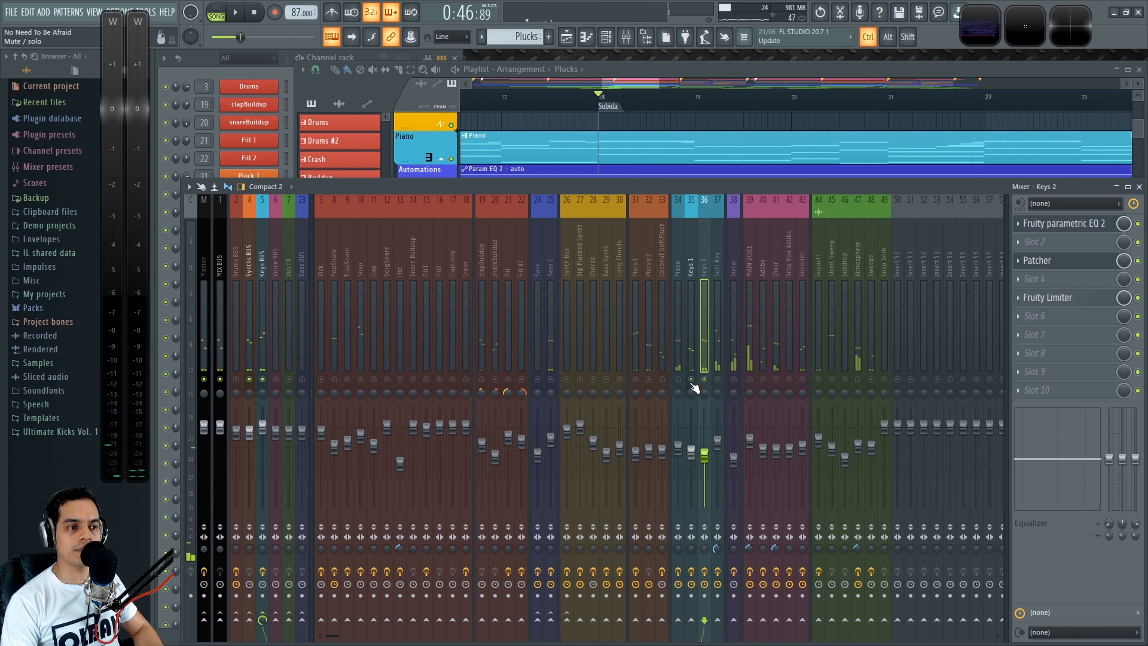
{"action": "left_click", "coordinate": [679, 359]}
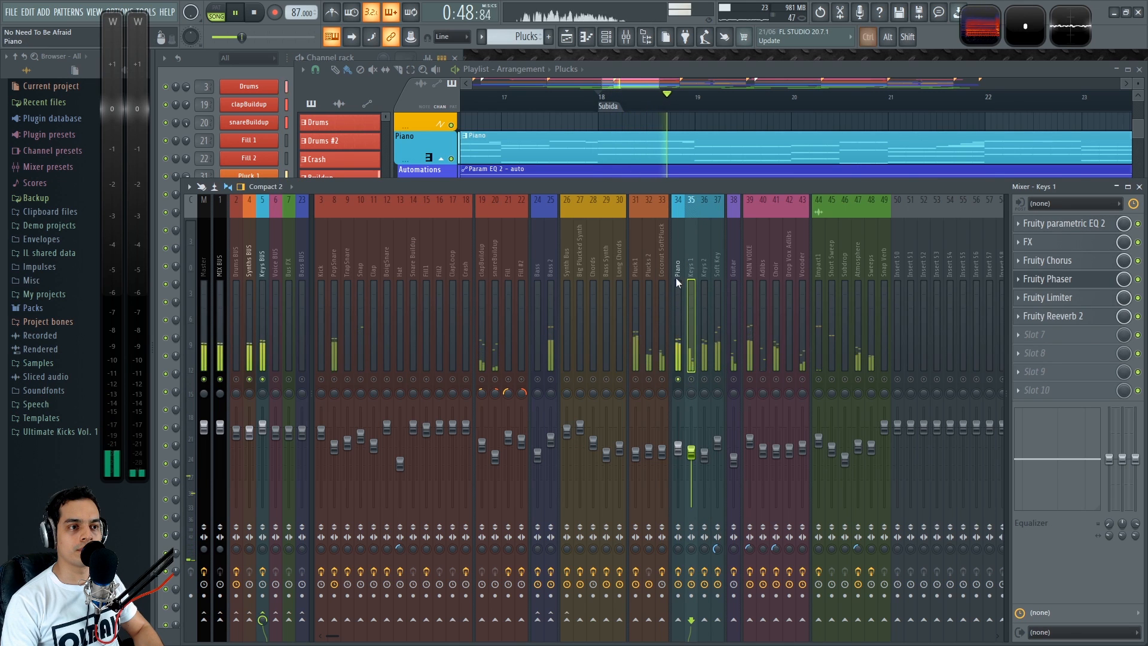
{"action": "left_click", "coordinate": [1019, 297]}
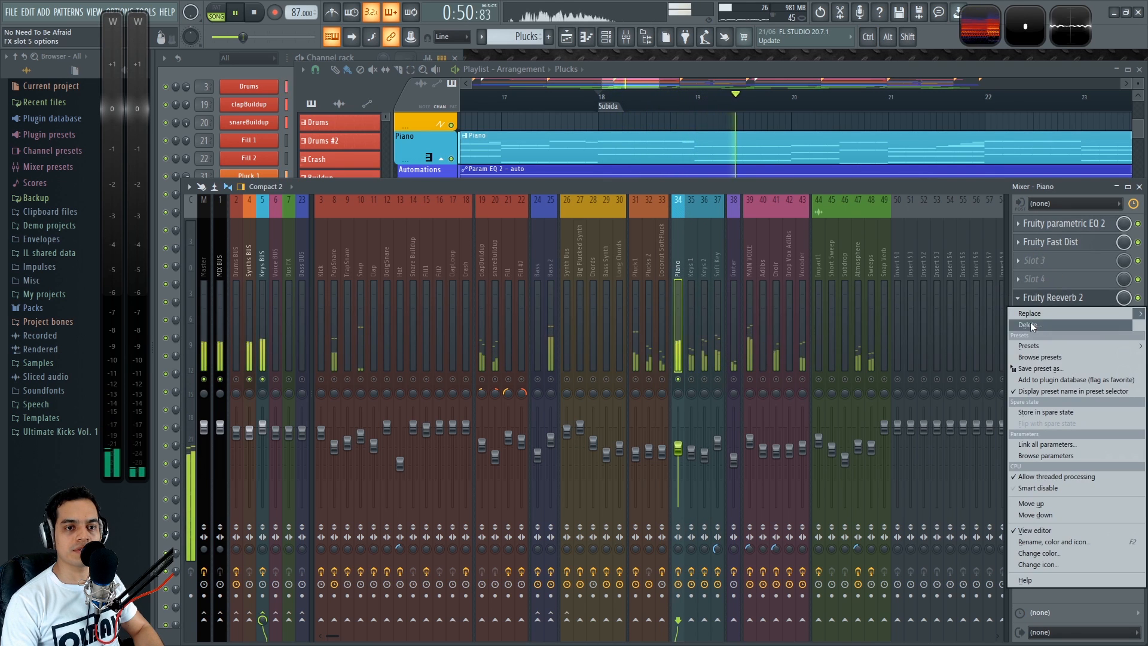
{"action": "left_click_drag", "start_coordinate": [1037, 368], "coordinate": [727, 374]}
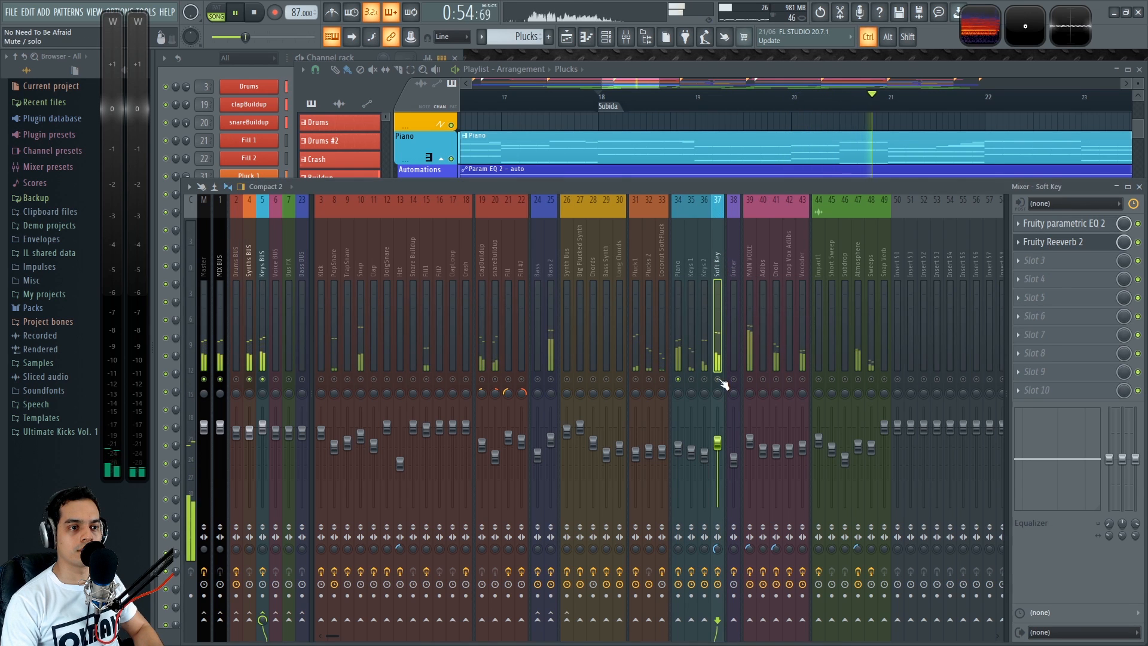
Set Soft Key's Fruity Reeverb 2 to about 119 ms predelay, 1.3 s decay and 100% dry level, and close it
{"action": "left_click", "coordinate": [1085, 243]}
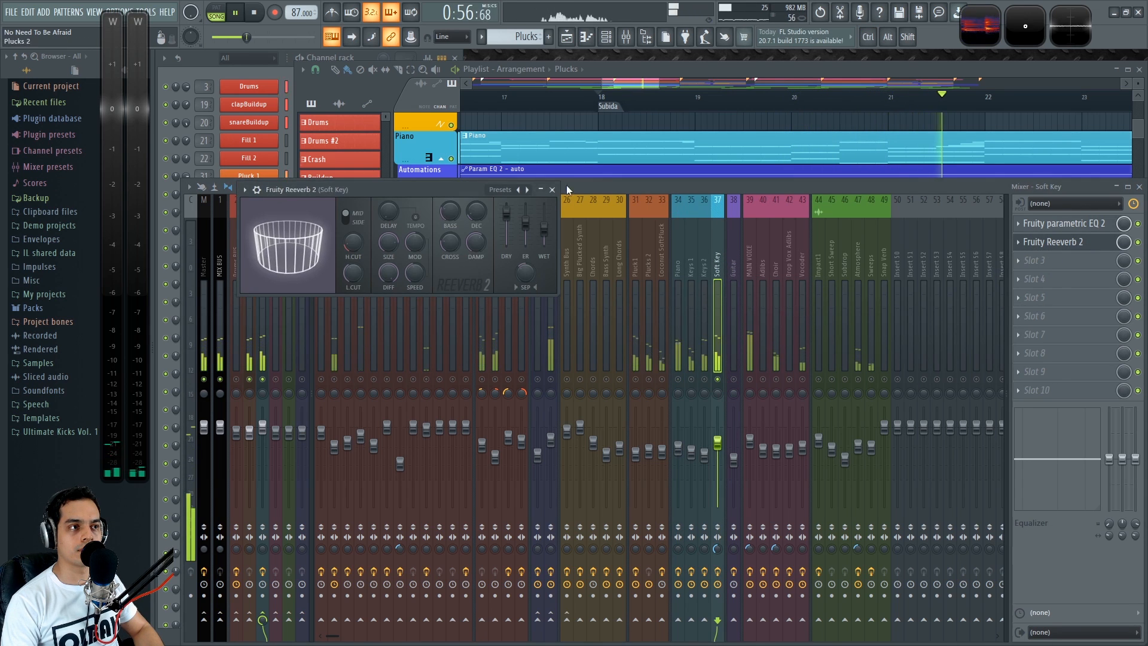
{"action": "left_click_drag", "start_coordinate": [494, 199], "coordinate": [636, 249]}
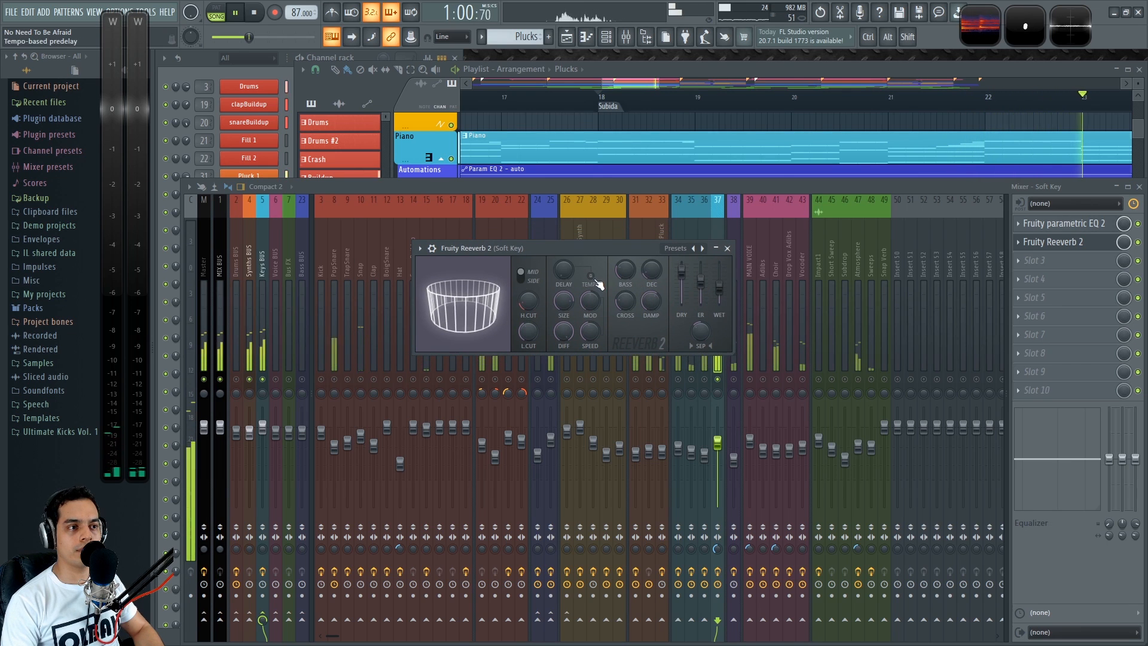
{"action": "mouse_move", "coordinate": [565, 274]}
{"action": "left_mouse_down"}
{"action": "mouse_move", "coordinate": [565, 263]}
{"action": "mouse_move", "coordinate": [564, 273]}
{"action": "left_mouse_up"}
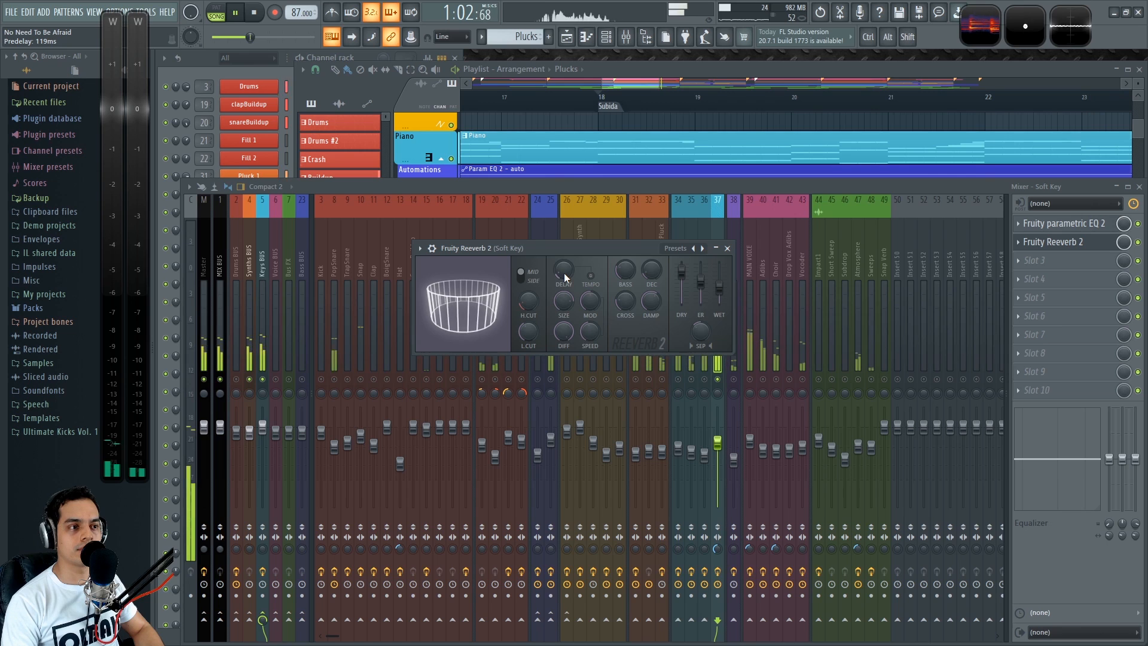
{"action": "left_click_drag", "start_coordinate": [652, 271], "coordinate": [652, 266]}
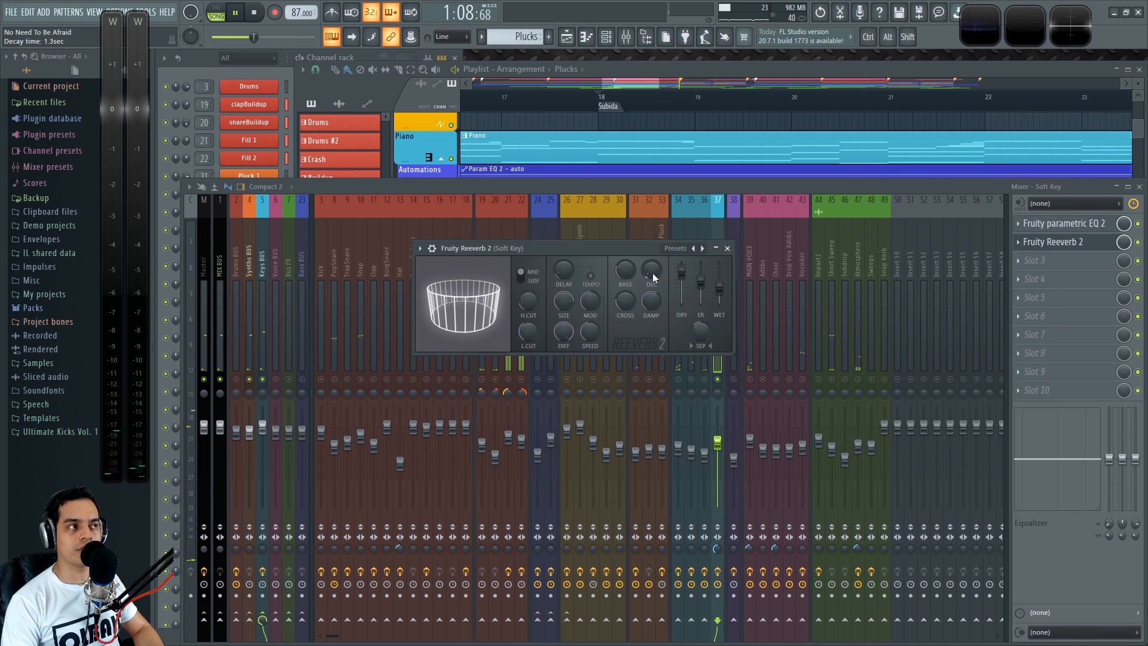
{"action": "key", "text": "space"}
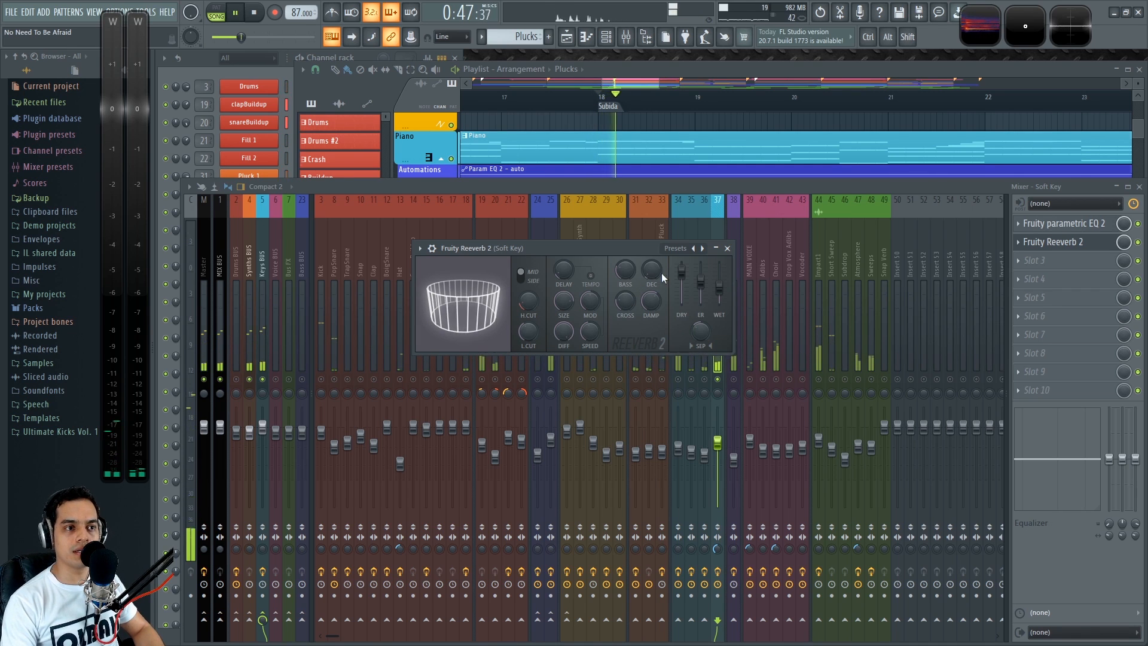
{"action": "mouse_move", "coordinate": [682, 271]}
{"action": "left_mouse_down"}
{"action": "mouse_move", "coordinate": [686, 307]}
{"action": "mouse_move", "coordinate": [689, 270]}
{"action": "left_mouse_up"}
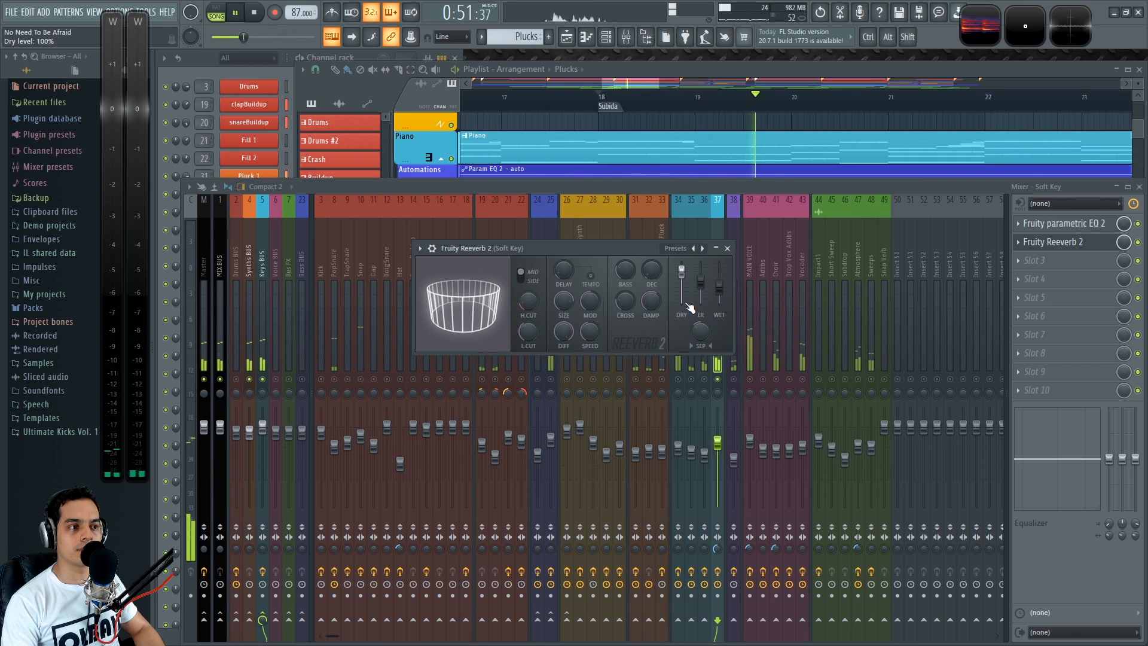
{"action": "left_click", "coordinate": [727, 248]}
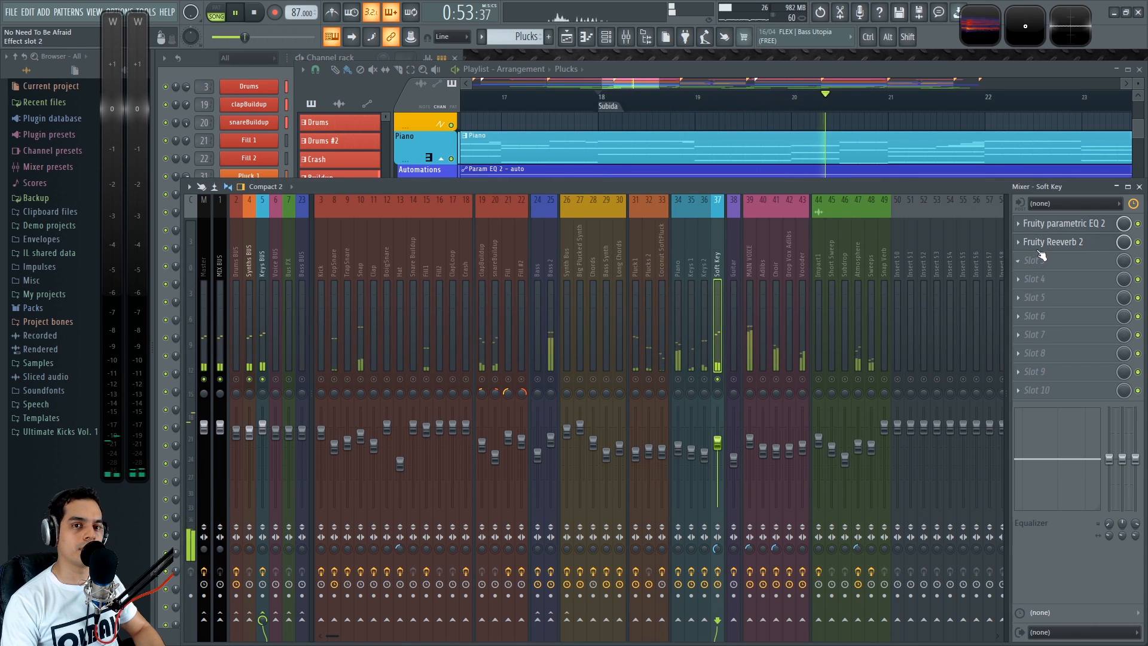
Move Soft Key's reverb to the third slot and load Fruity Blood Overdrive into the second
{"action": "left_click", "coordinate": [1052, 241]}
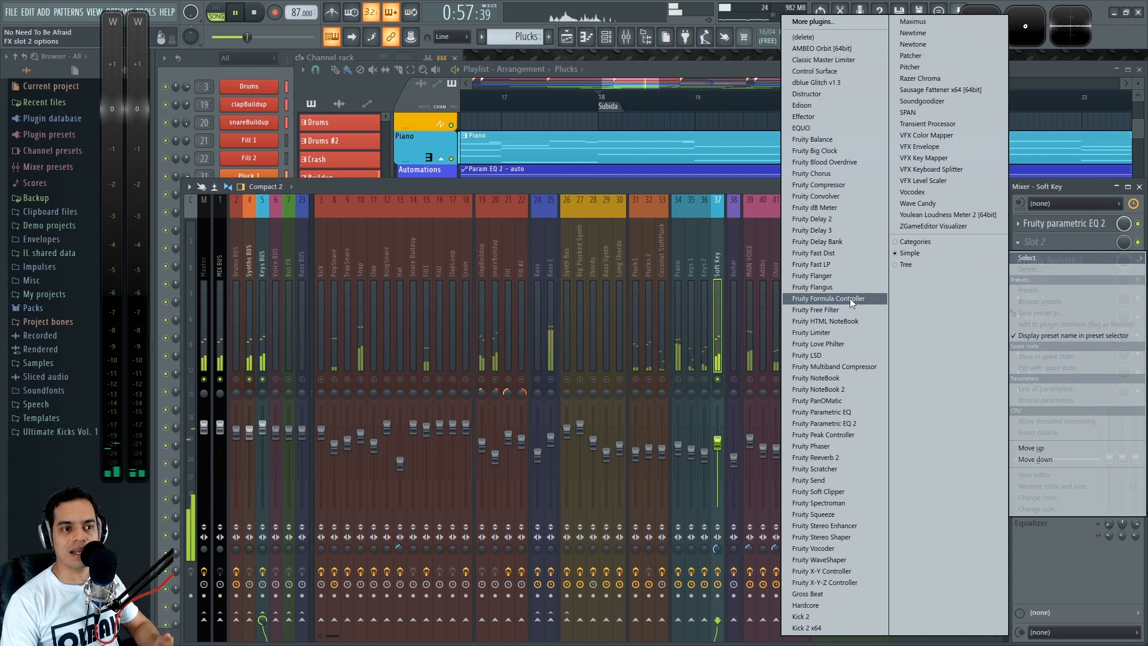
{"action": "left_click", "coordinate": [825, 162]}
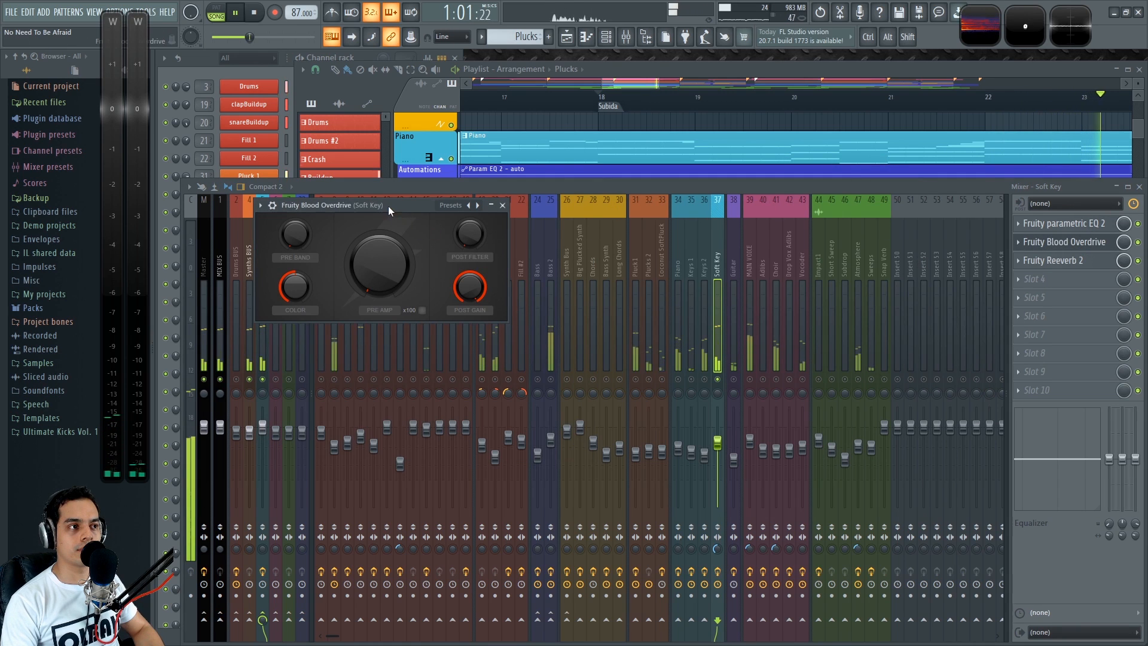
{"action": "left_click_drag", "start_coordinate": [359, 205], "coordinate": [489, 203]}
Raise the Blood Overdrive pre-amp to about half and lower its post gain while Soft Key plays
{"action": "key", "text": "space"}
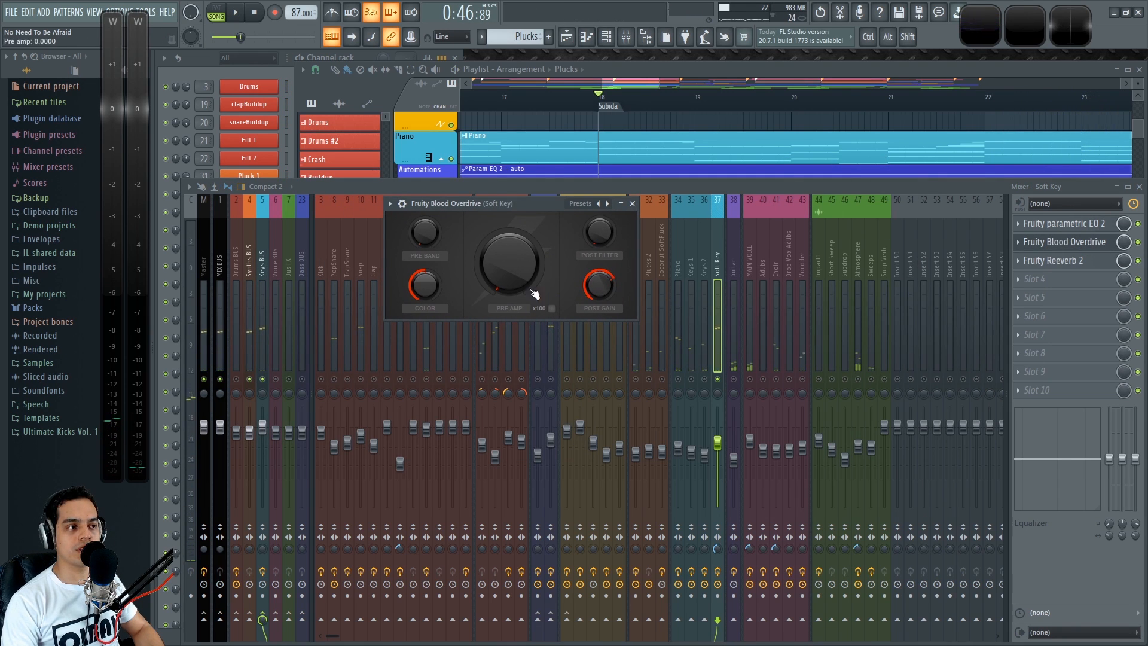
{"action": "key", "text": "space"}
{"action": "mouse_move", "coordinate": [508, 264]}
{"action": "left_mouse_down"}
{"action": "mouse_move", "coordinate": [508, 221]}
{"action": "mouse_move", "coordinate": [509, 242]}
{"action": "left_mouse_up"}
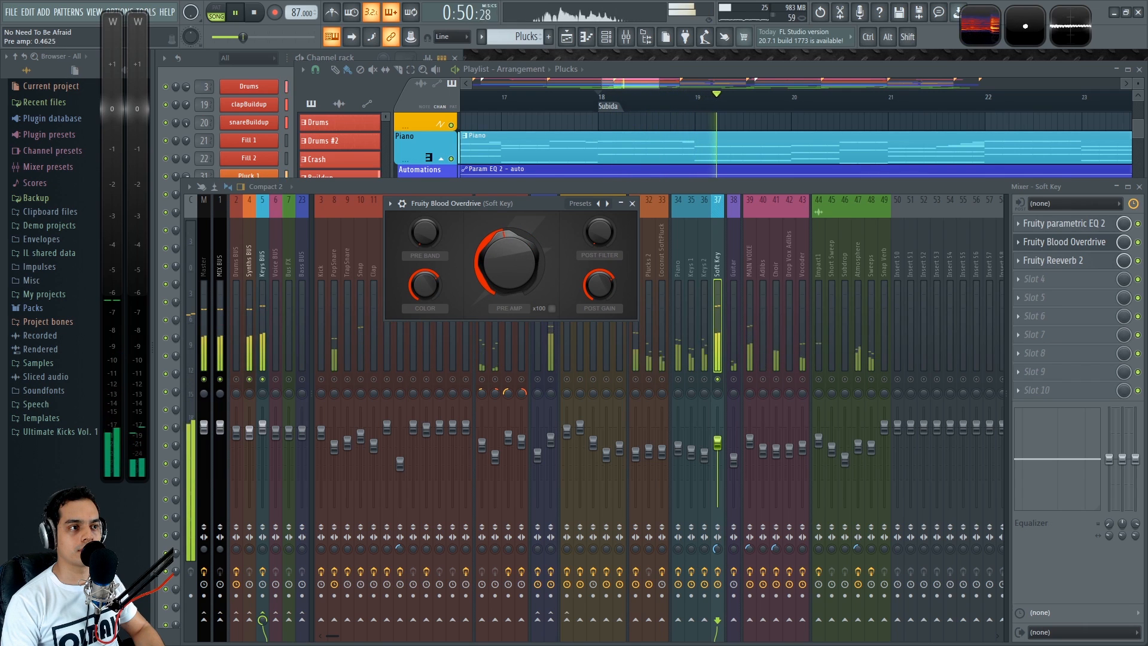
{"action": "left_click_drag", "start_coordinate": [508, 242], "coordinate": [508, 240]}
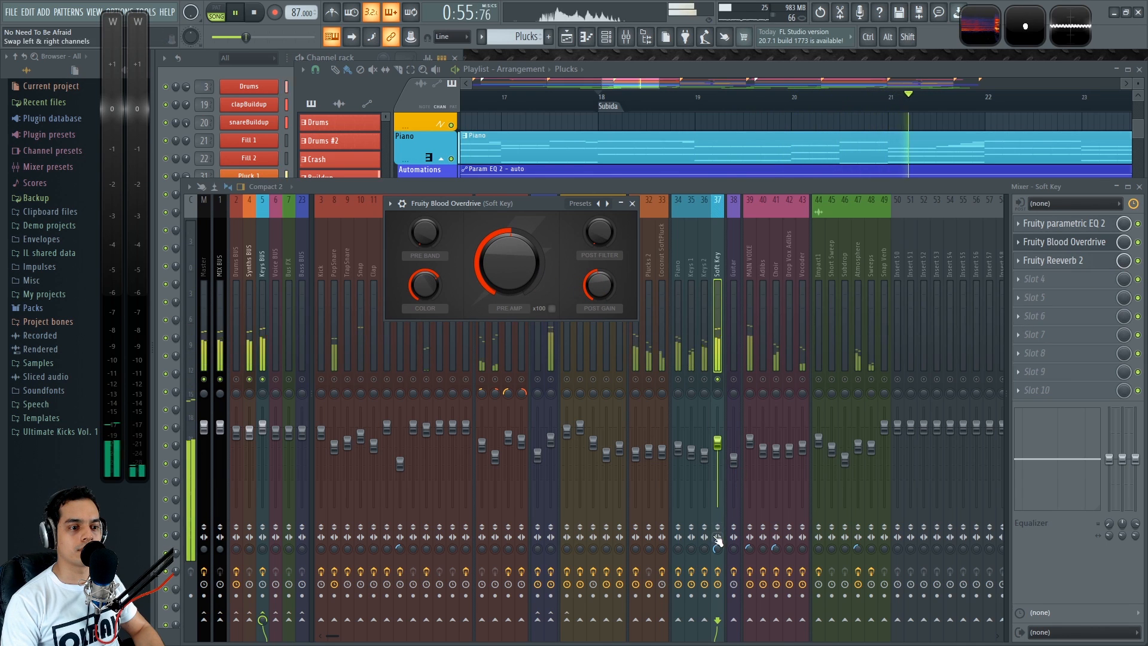
Compare Soft Key with its effects bypassed and enabled by replaying the start of the Subida section
{"action": "key", "text": "space"}
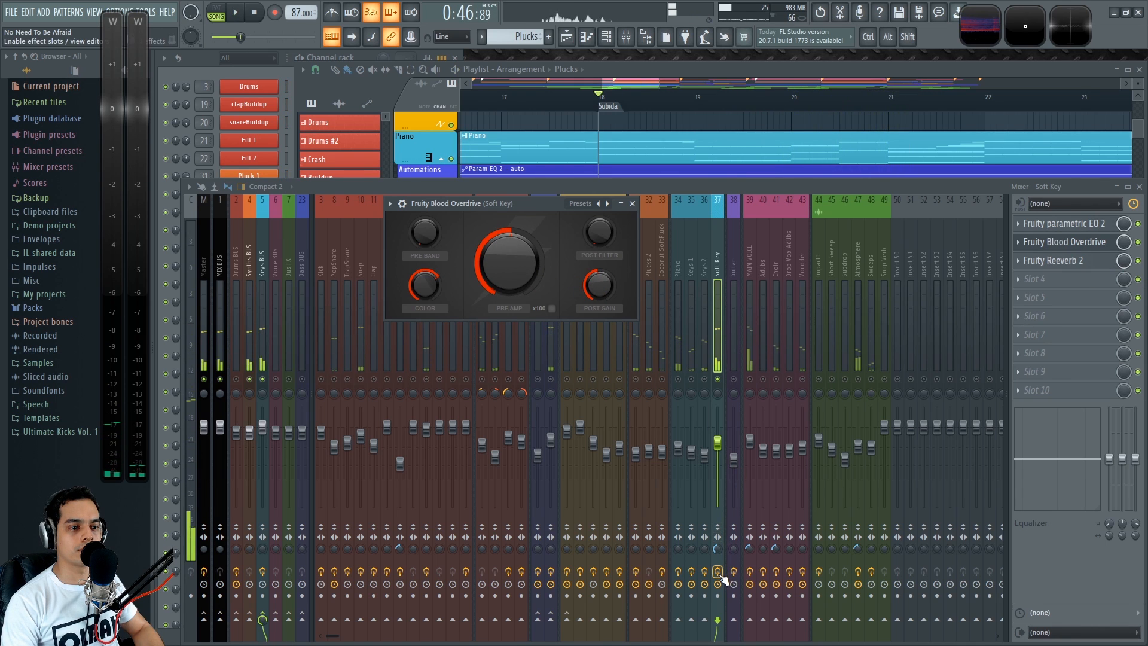
{"action": "key", "text": "space"}
{"action": "key", "text": "space"}
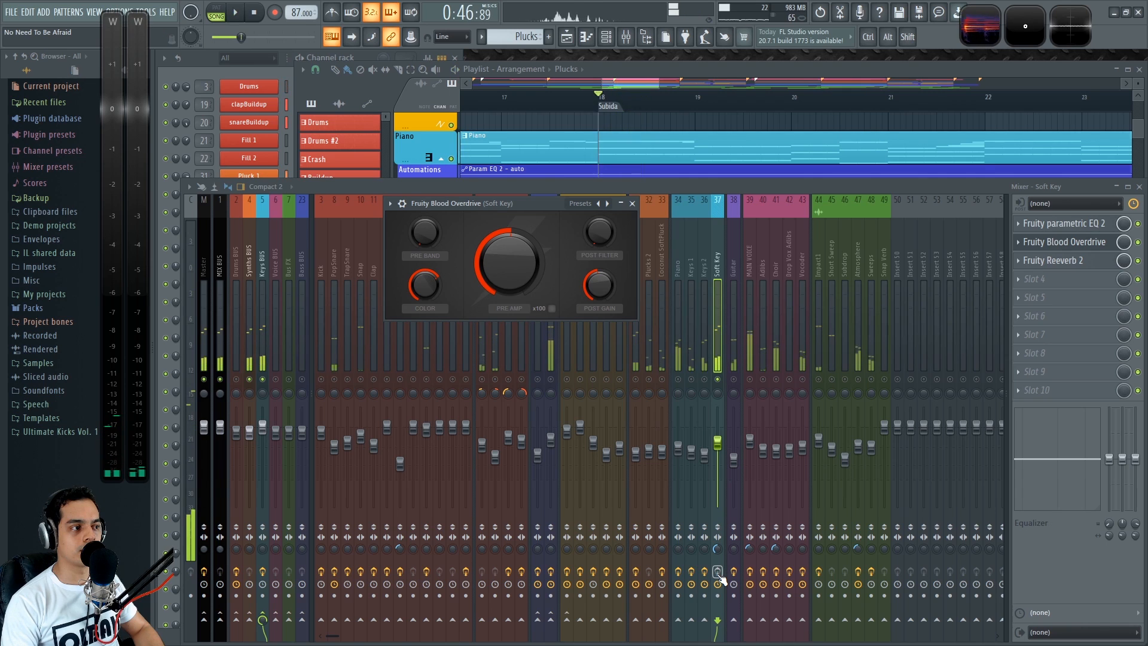
{"action": "key", "text": "space"}
{"action": "key", "text": "space"}
{"action": "key", "text": "space"}
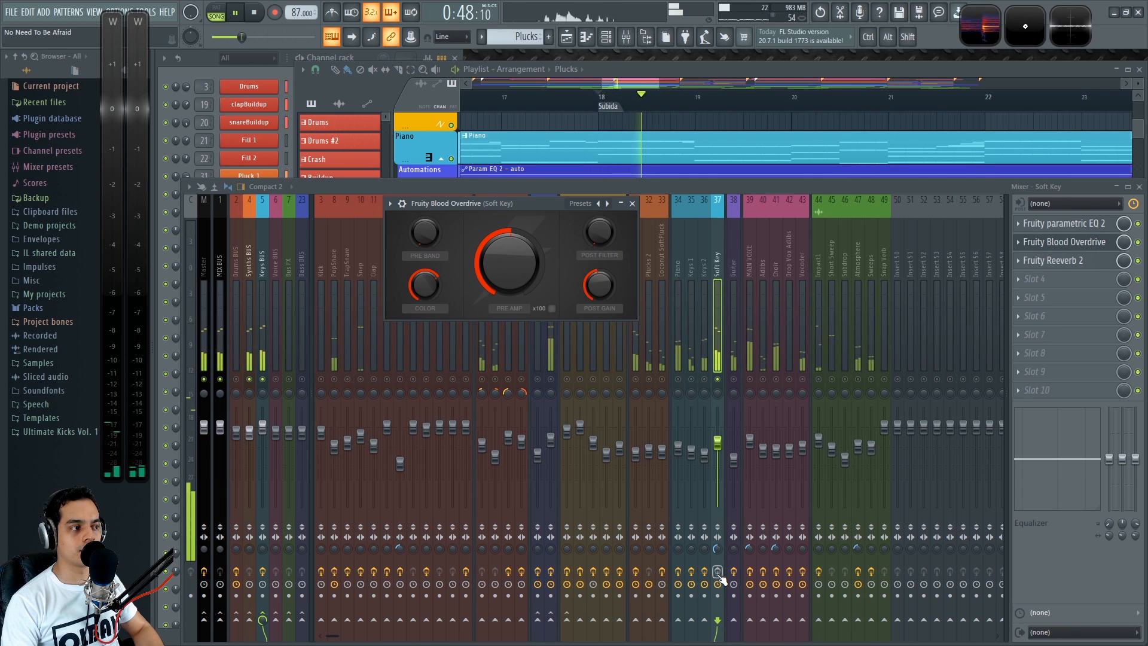
{"action": "key", "text": "space"}
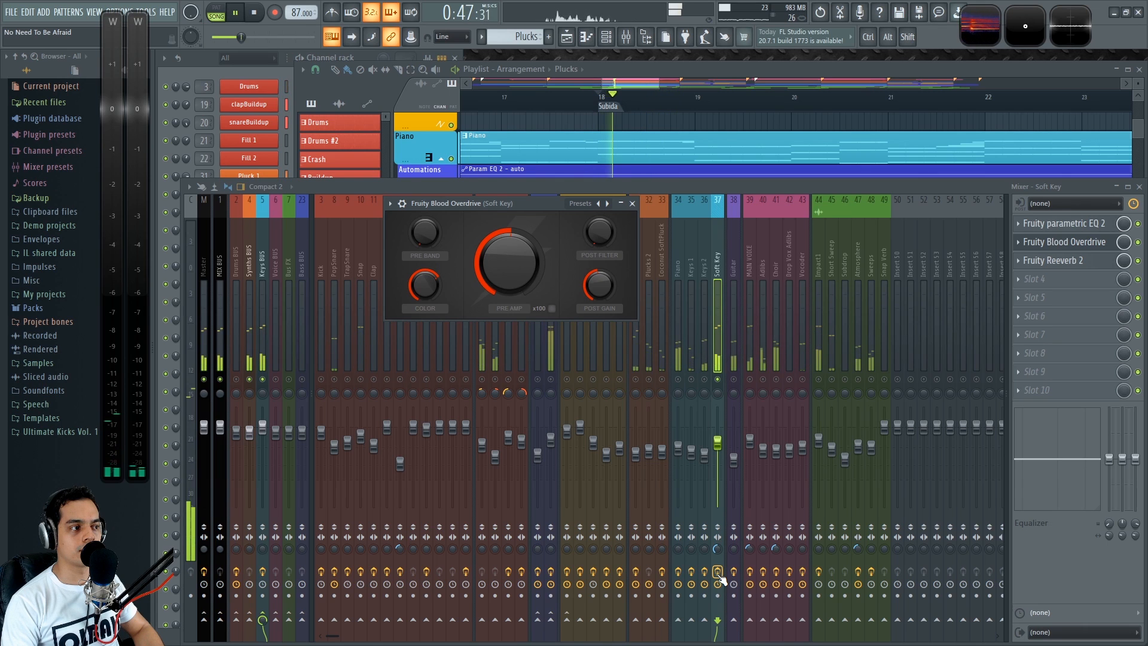
Close Fruity Blood Overdrive, unsolo Soft Key, and play the full mix from the Subida section
{"action": "key", "text": "space"}
{"action": "key", "text": "Escape"}
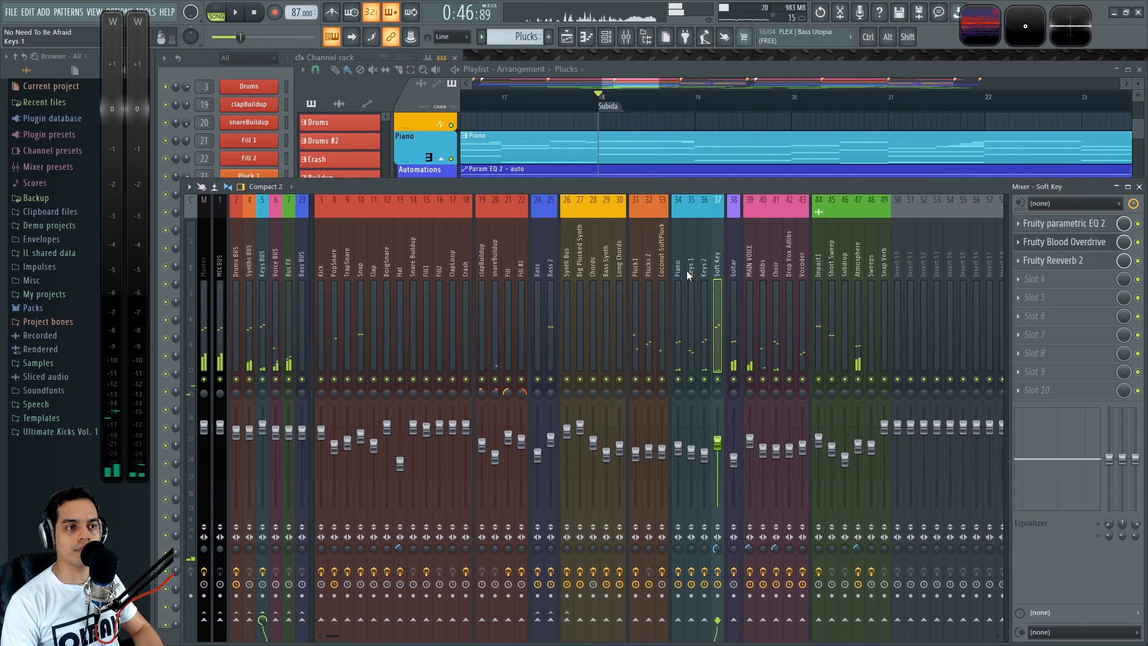
{"action": "key", "text": "space"}
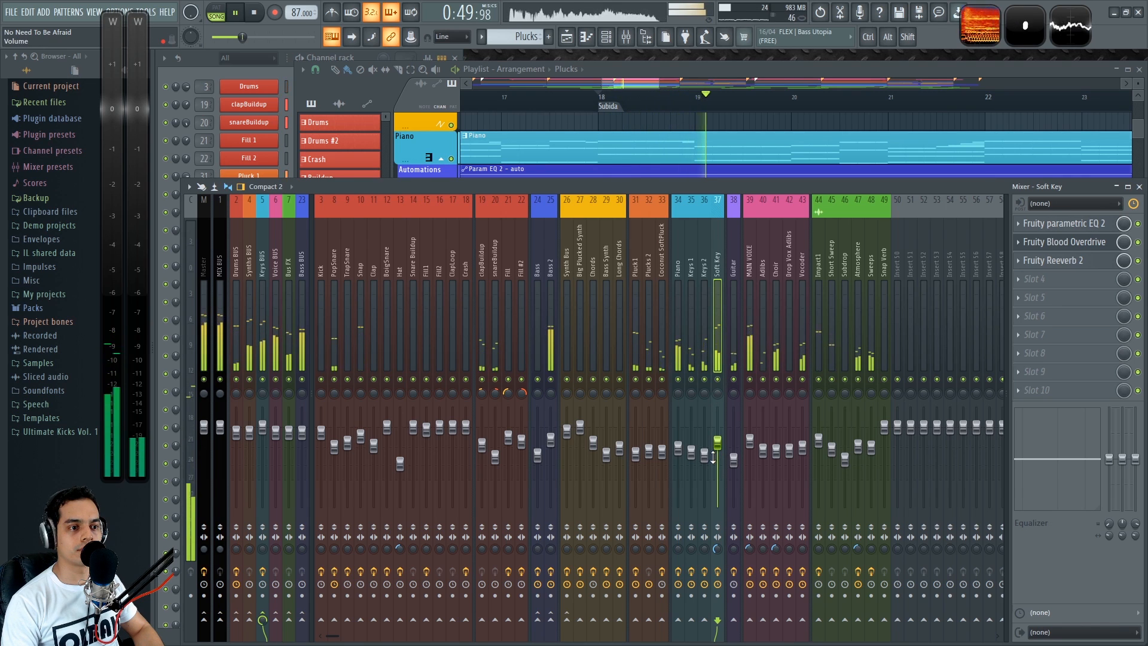
Set the post gain of Soft Key's Fruity Blood Overdrive to about -0.55 and close the plugin
{"action": "left_click", "coordinate": [1071, 242]}
{"action": "left_click_drag", "start_coordinate": [614, 288], "coordinate": [608, 290]}
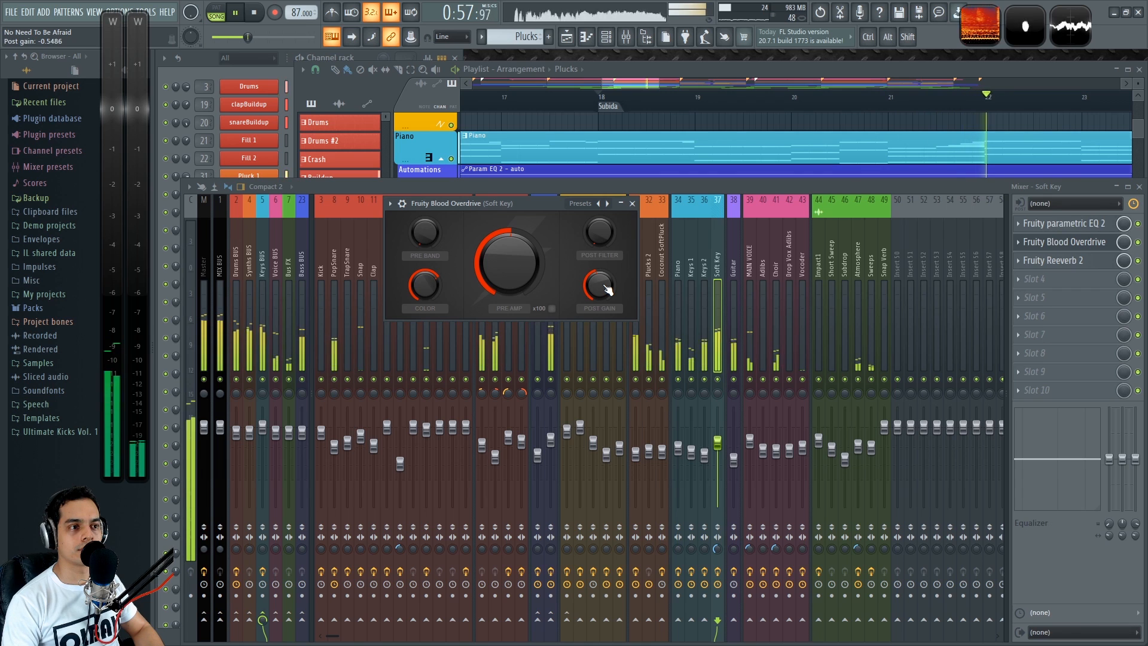
{"action": "left_click", "coordinate": [633, 204]}
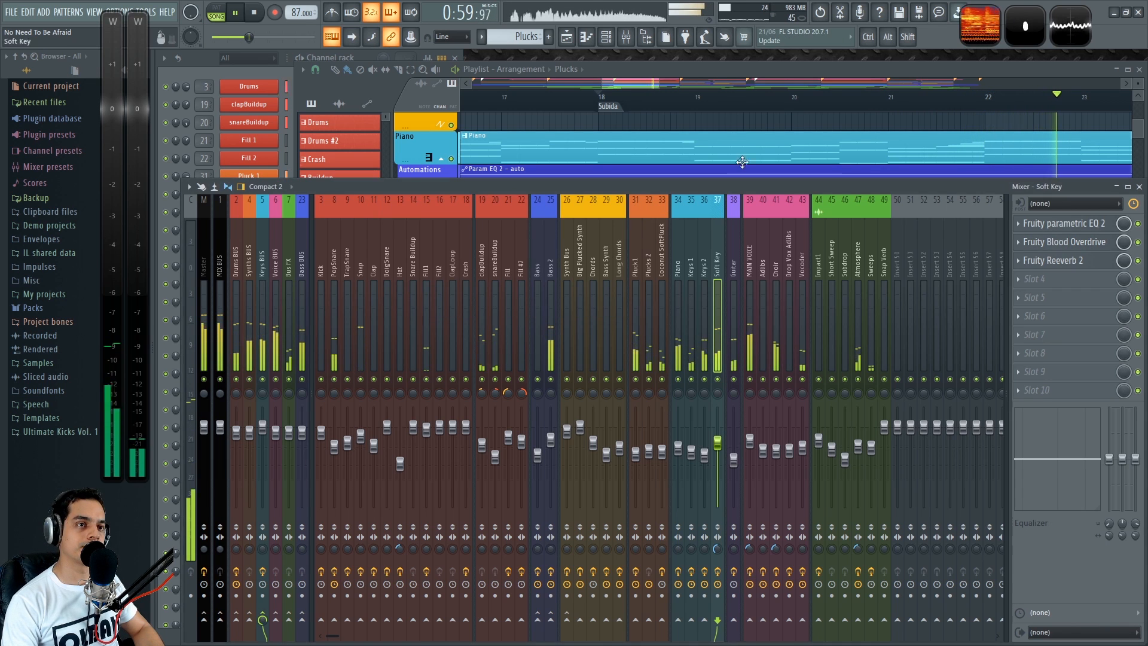
Examine the arrangement around the Subida section during playback, stop playback, and bring the mixer back into view
{"action": "left_click", "coordinate": [763, 123]}
{"action": "scroll", "coordinate": [846, 508], "scroll_direction": "down", "scroll_amount": 2}
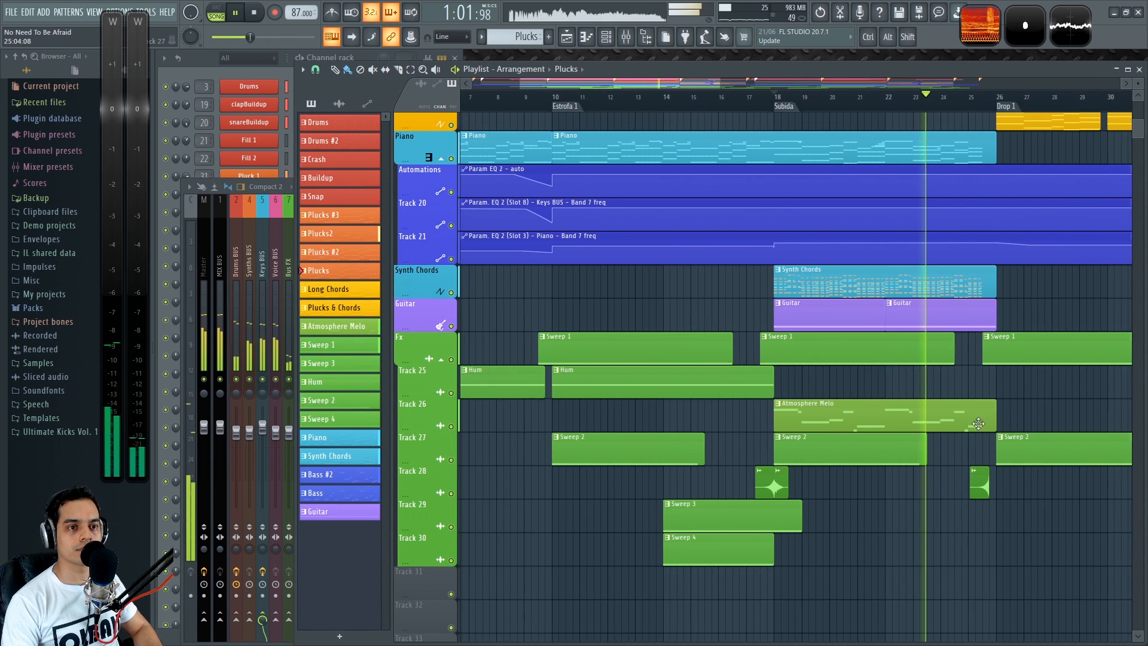
{"action": "scroll", "coordinate": [871, 401], "scroll_direction": "up", "scroll_amount": 3}
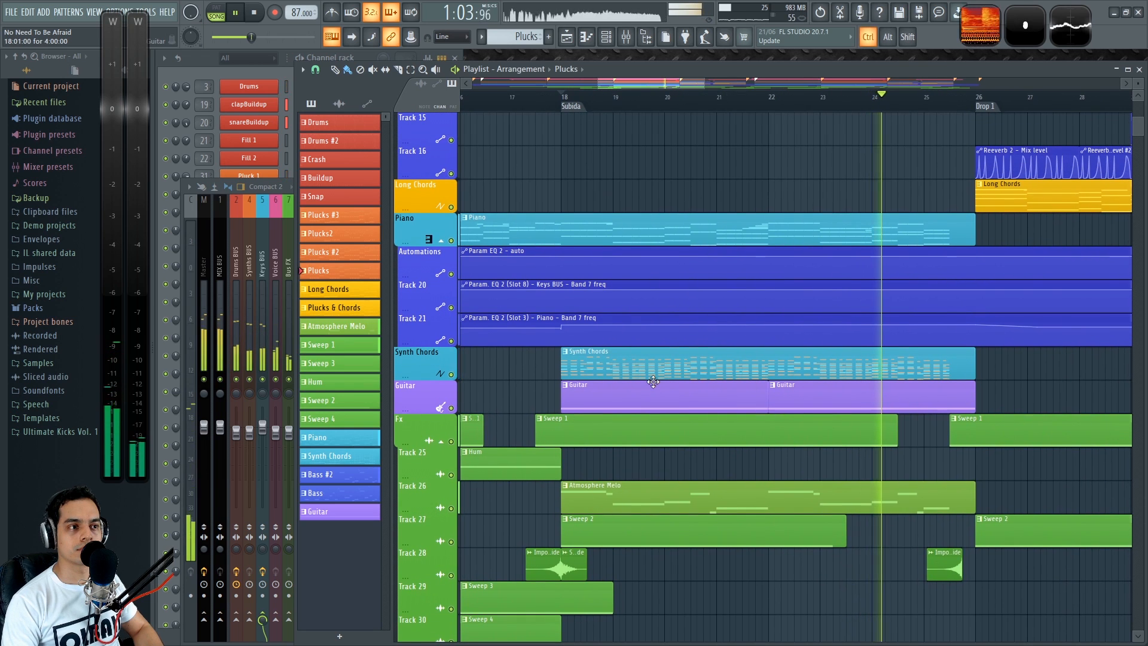
{"action": "scroll", "coordinate": [734, 180], "scroll_direction": "down", "scroll_amount": 1}
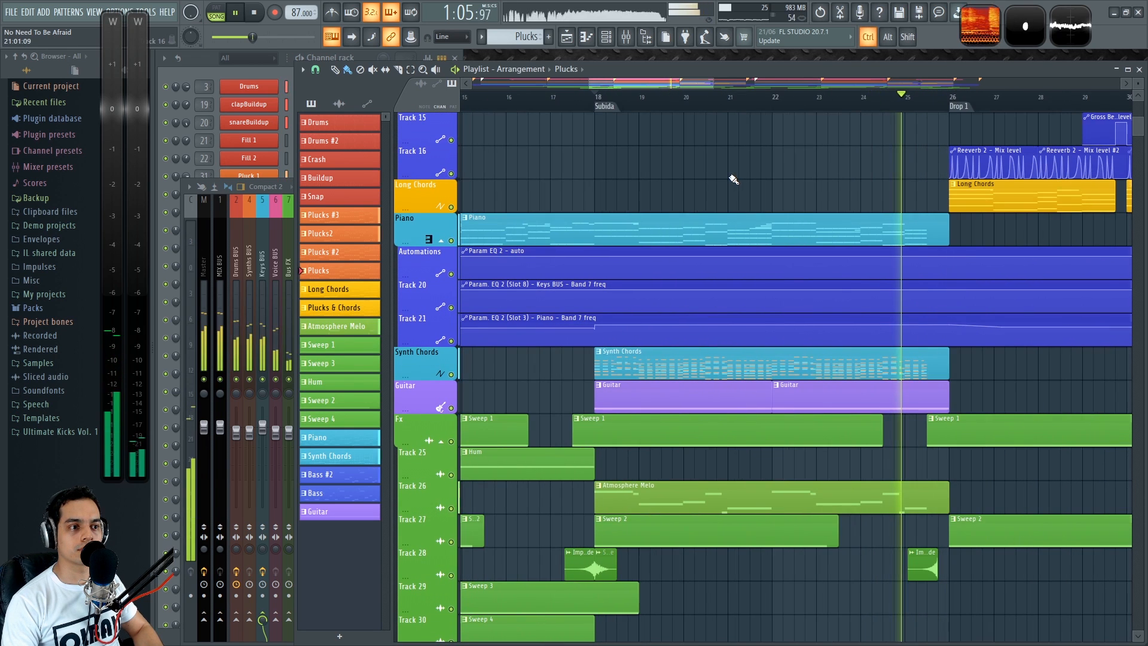
{"action": "scroll", "coordinate": [736, 191], "scroll_direction": "up", "scroll_amount": 1}
{"action": "scroll", "coordinate": [724, 221], "scroll_direction": "down", "scroll_amount": 1}
{"action": "key", "text": "space"}
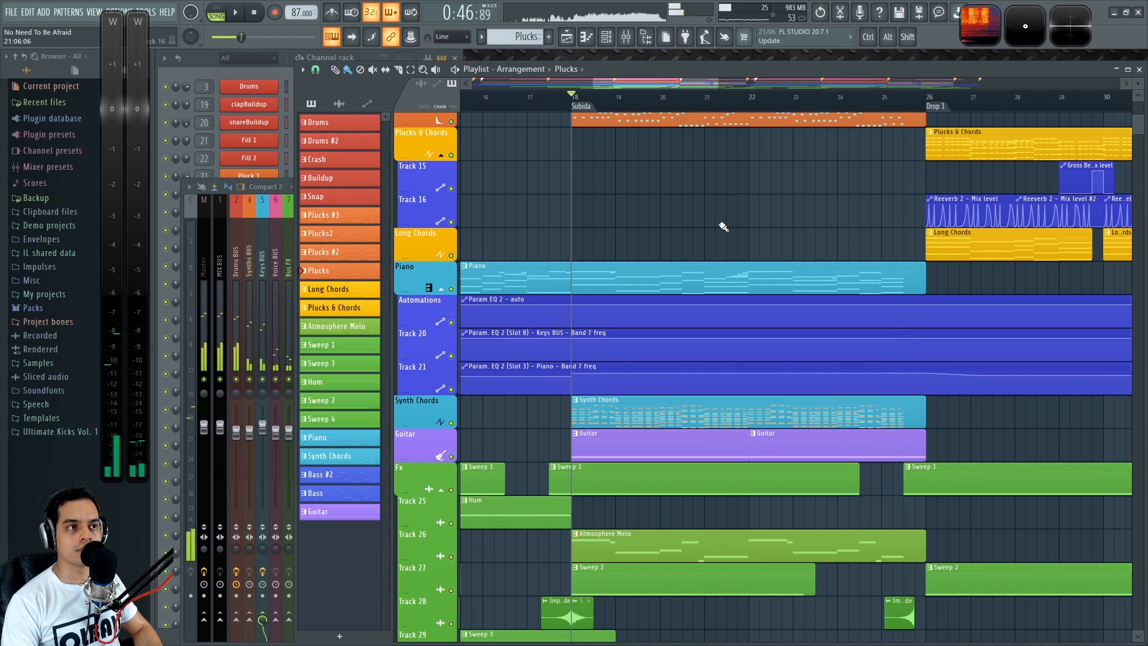
{"action": "scroll", "coordinate": [658, 213], "scroll_direction": "up", "scroll_amount": 2}
{"action": "key", "text": "F9"}
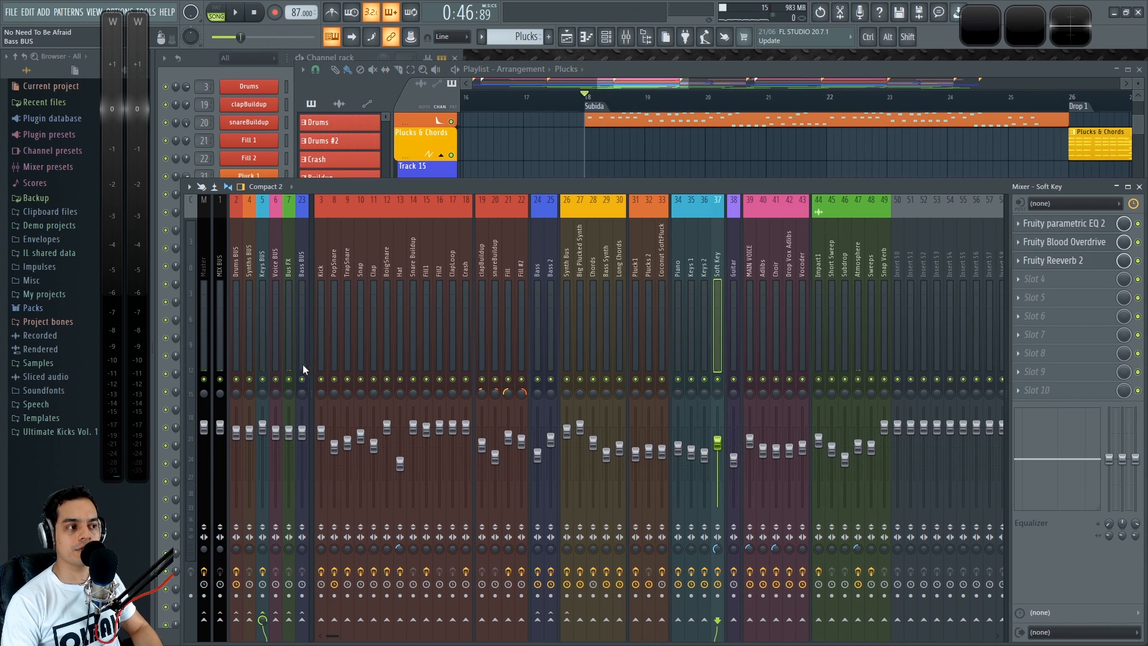
Play the Subida section with Voice BUS muted and inspect the effect chains of the vocal tracks from Adlibs onward
{"action": "key", "text": "space"}
{"action": "left_click", "coordinate": [276, 379]}
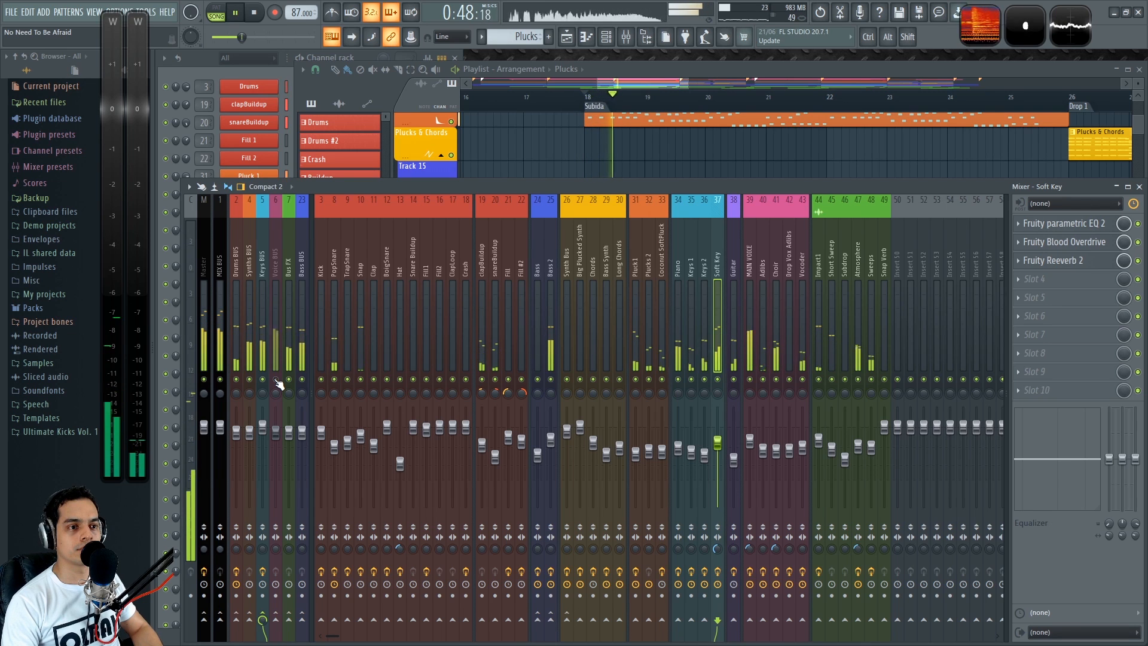
{"action": "left_click", "coordinate": [765, 264]}
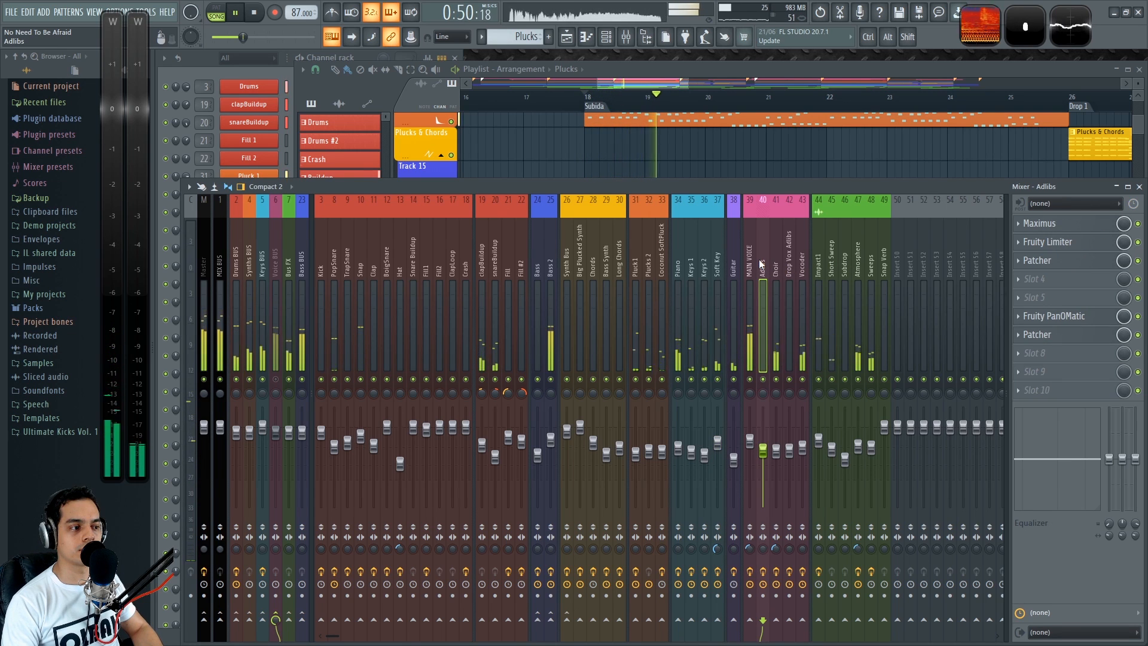
{"action": "key", "text": "Right"}
{"action": "key", "text": "Right"}
{"action": "key", "text": "Right"}
{"action": "key", "text": "Left"}
{"action": "key", "text": "Left"}
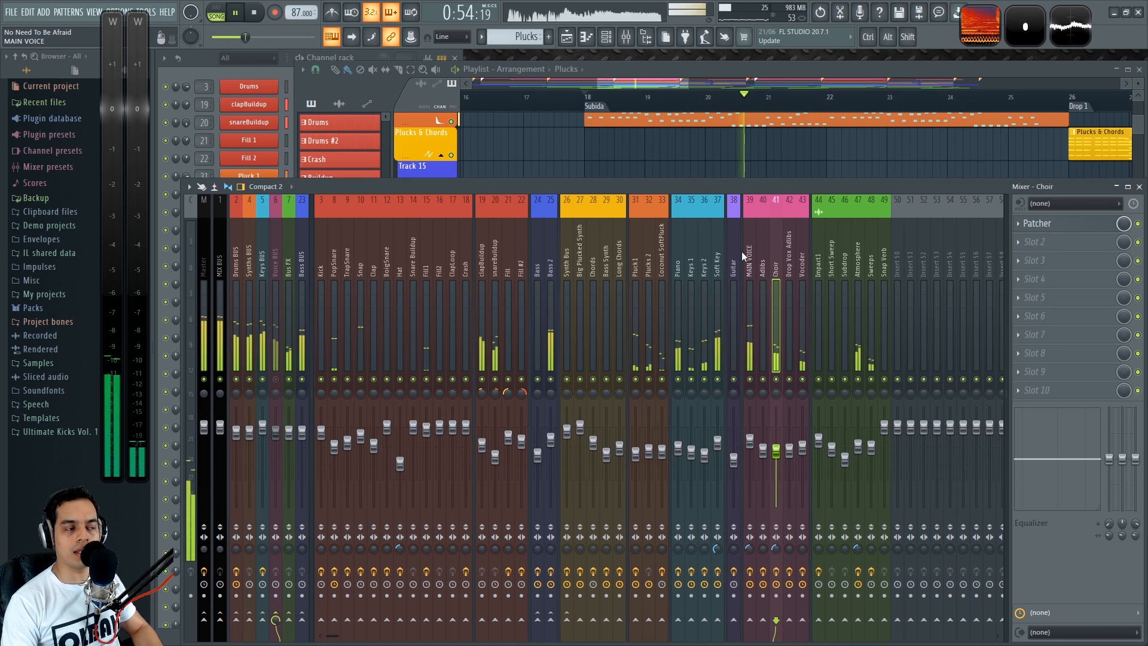
Replay the start of the Subida section to compare the mix with Soft Key muted and unmuted
{"action": "key", "text": "space"}
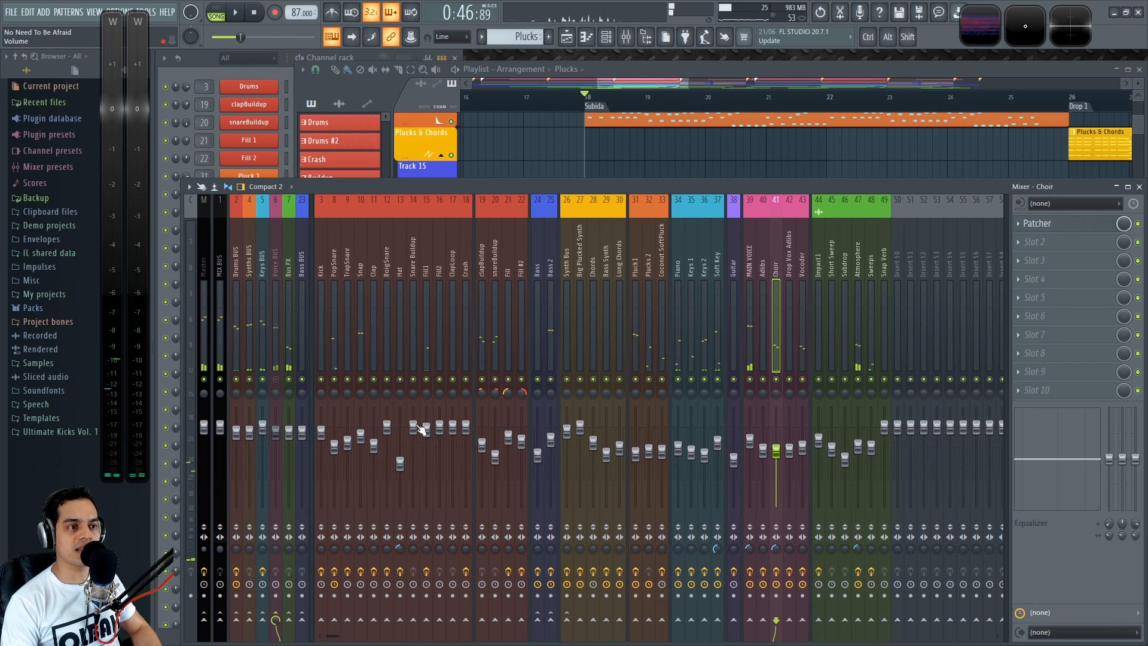
{"action": "key", "text": "space"}
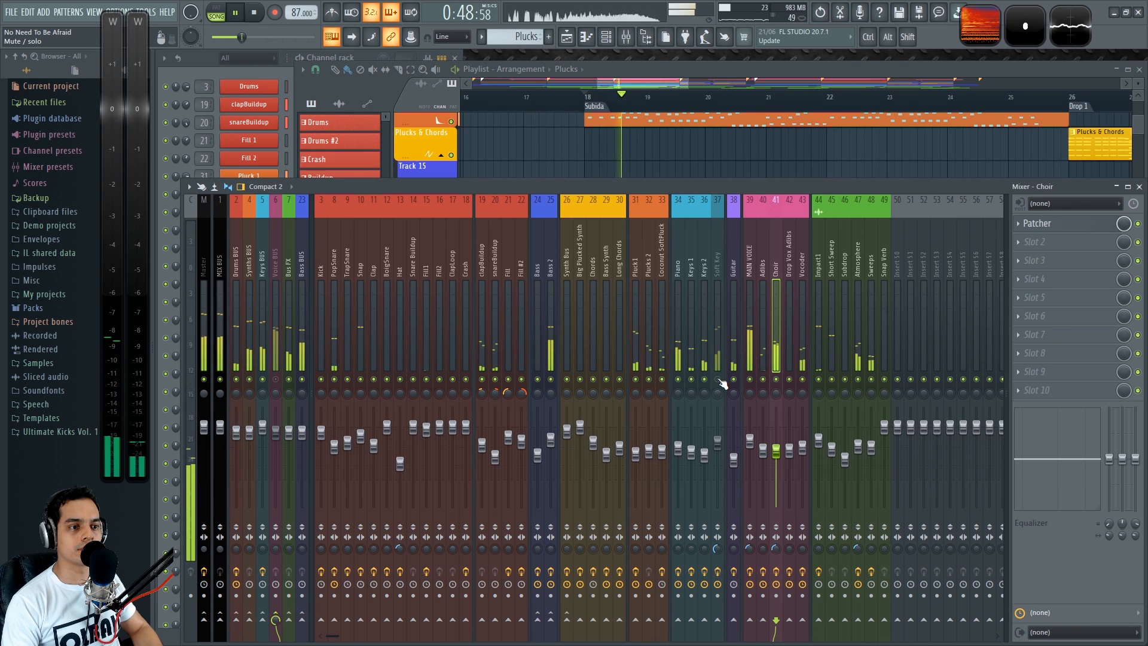
{"action": "left_click", "coordinate": [717, 443]}
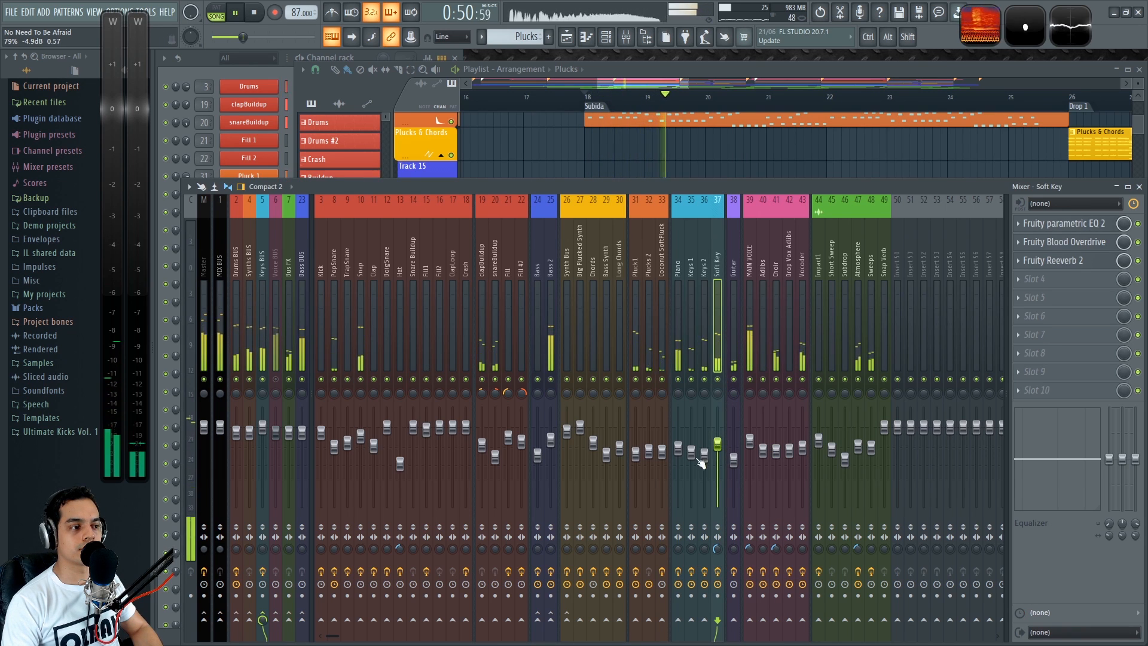
{"action": "key", "text": "space"}
Select the Master track and listen to the Subida section with Voice BUS still muted
{"action": "left_click", "coordinate": [208, 546]}
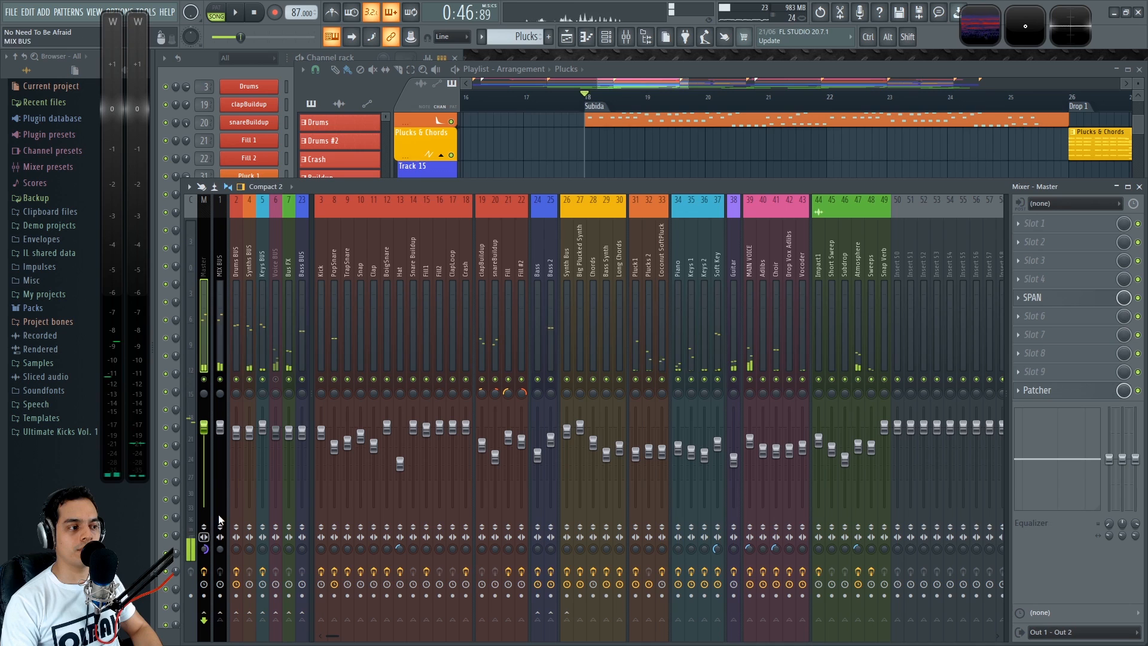
{"action": "key", "text": "space"}
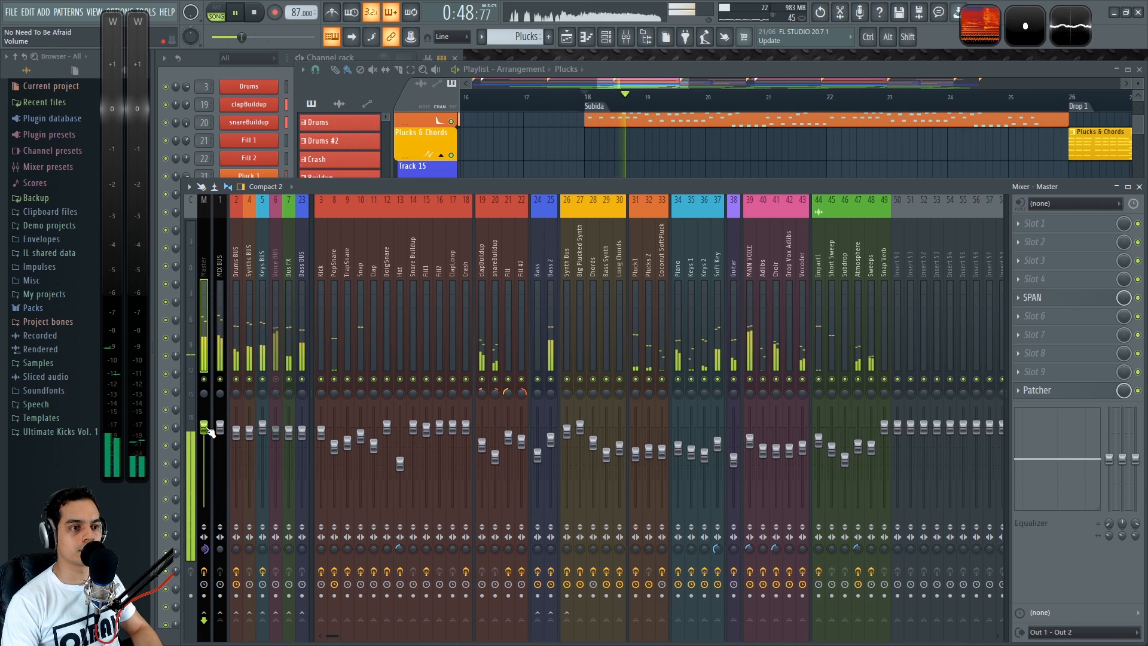
{"action": "mouse_move", "coordinate": [208, 431]}
{"action": "left_mouse_down"}
{"action": "mouse_move", "coordinate": [208, 476]}
{"action": "mouse_move", "coordinate": [208, 431]}
{"action": "left_mouse_up"}
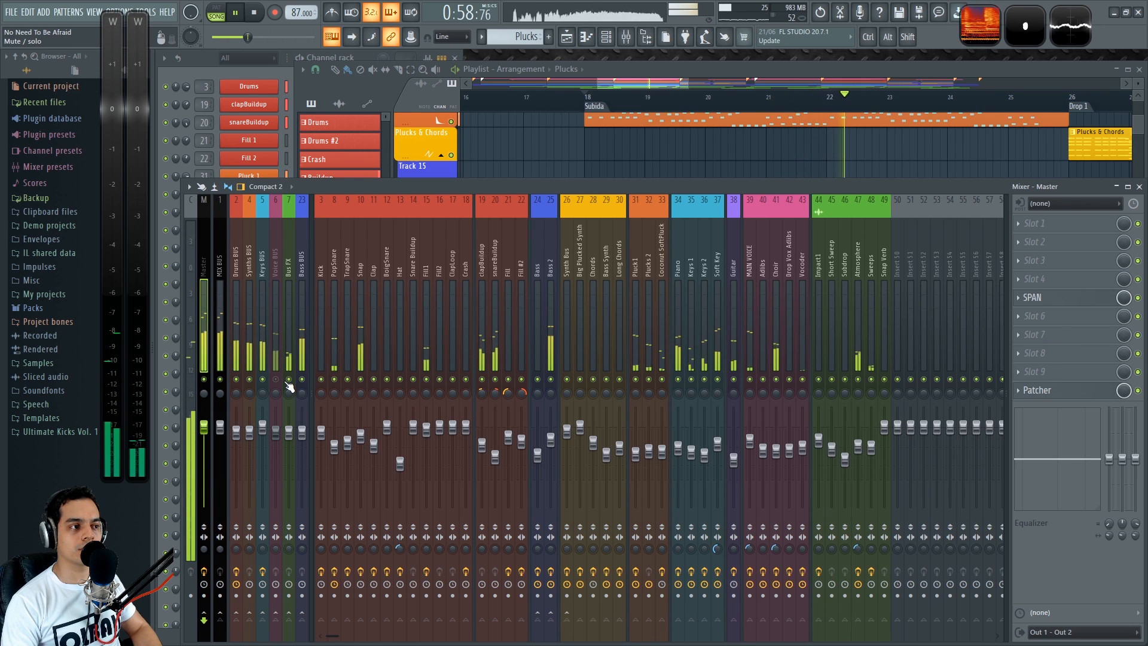
{"action": "key", "text": "space"}
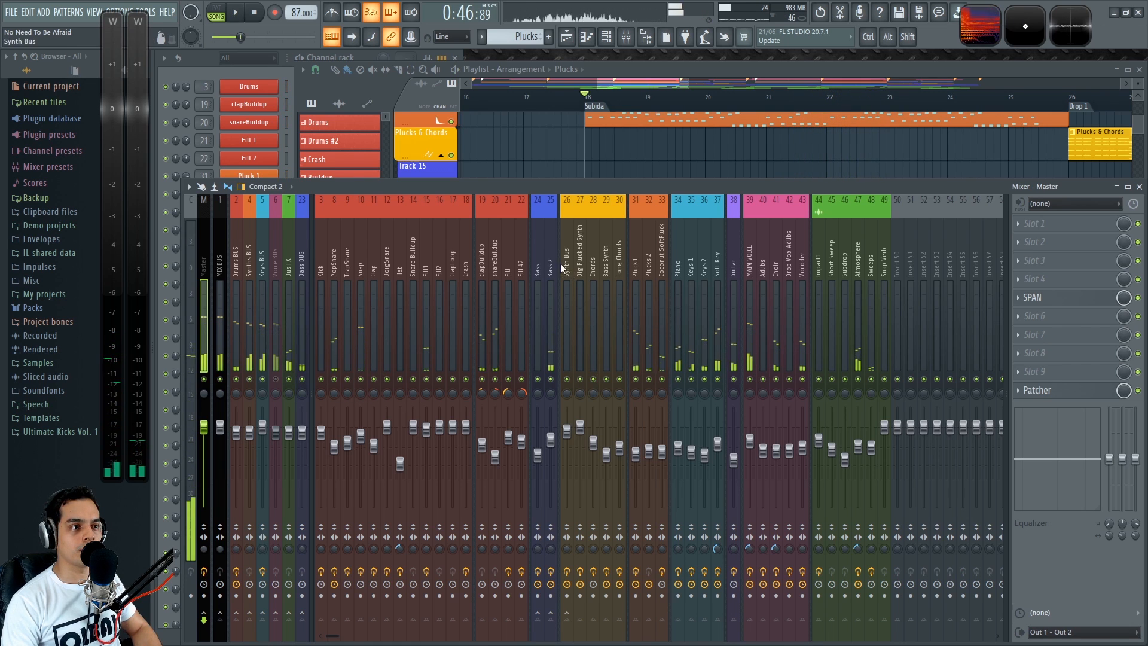
Select the Bass 2 mixer track and review the clips throughout the arrangement before returning to the mixer
{"action": "left_click", "coordinate": [553, 266]}
{"action": "right_click", "coordinate": [673, 164]}
{"action": "scroll", "coordinate": [698, 227], "scroll_direction": "down", "scroll_amount": 4}
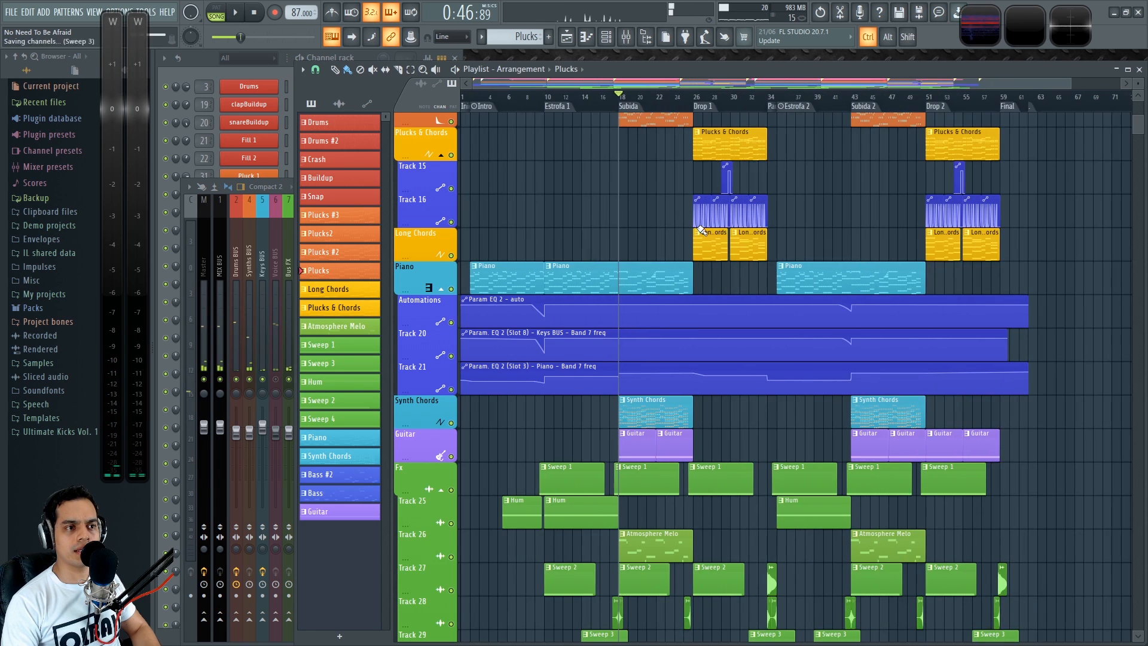
{"action": "scroll", "coordinate": [703, 231], "scroll_direction": "down", "scroll_amount": 5}
{"action": "scroll", "coordinate": [616, 252], "scroll_direction": "up", "scroll_amount": 12}
{"action": "scroll", "coordinate": [634, 265], "scroll_direction": "up", "scroll_amount": 3}
{"action": "scroll", "coordinate": [626, 302], "scroll_direction": "down", "scroll_amount": 9}
{"action": "key", "text": "F9"}
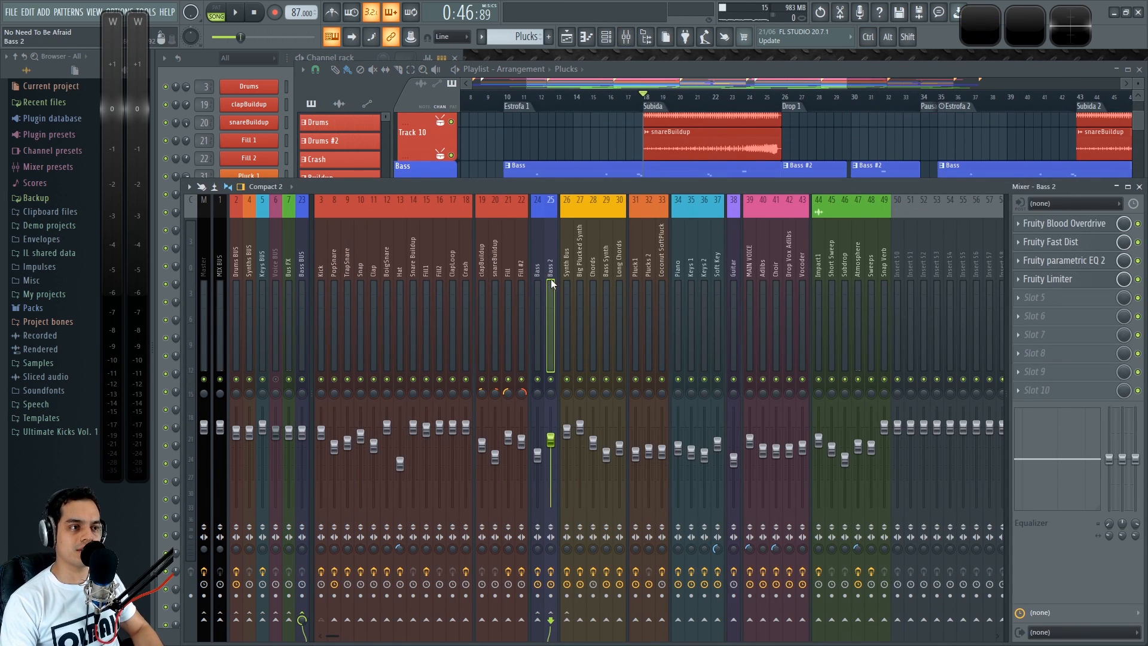
Solo Bass 2 during playback, lower its volume, and replay the Subida section with Bass 2 muted for comparison
{"action": "key", "text": "space"}
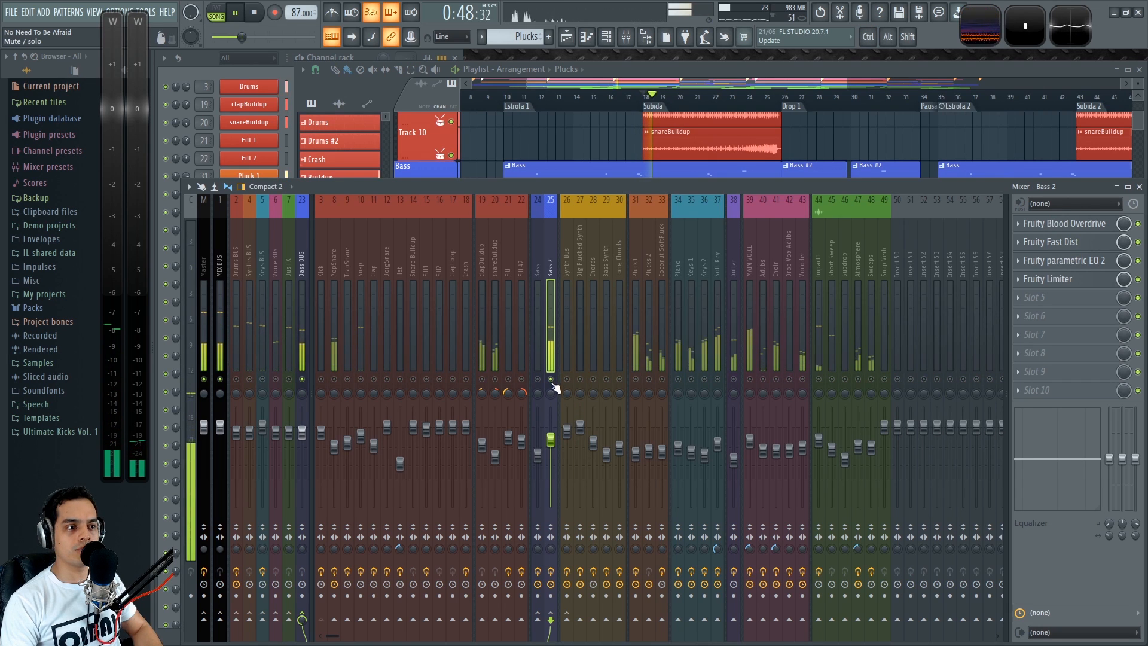
{"action": "key", "text": "space"}
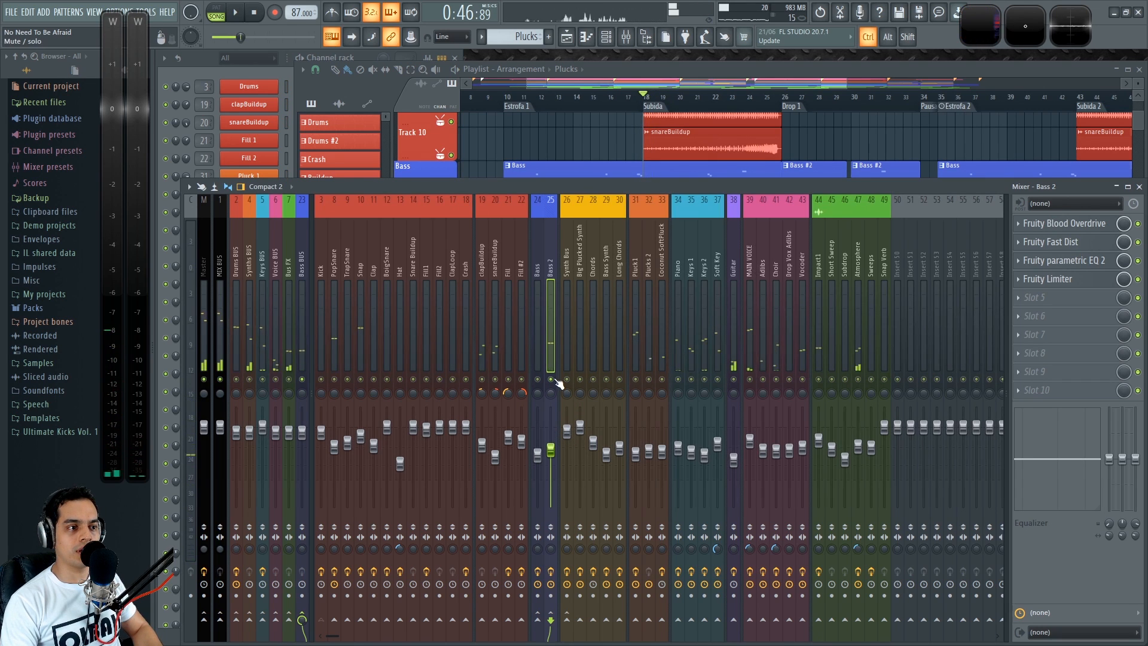
{"action": "key", "text": "space"}
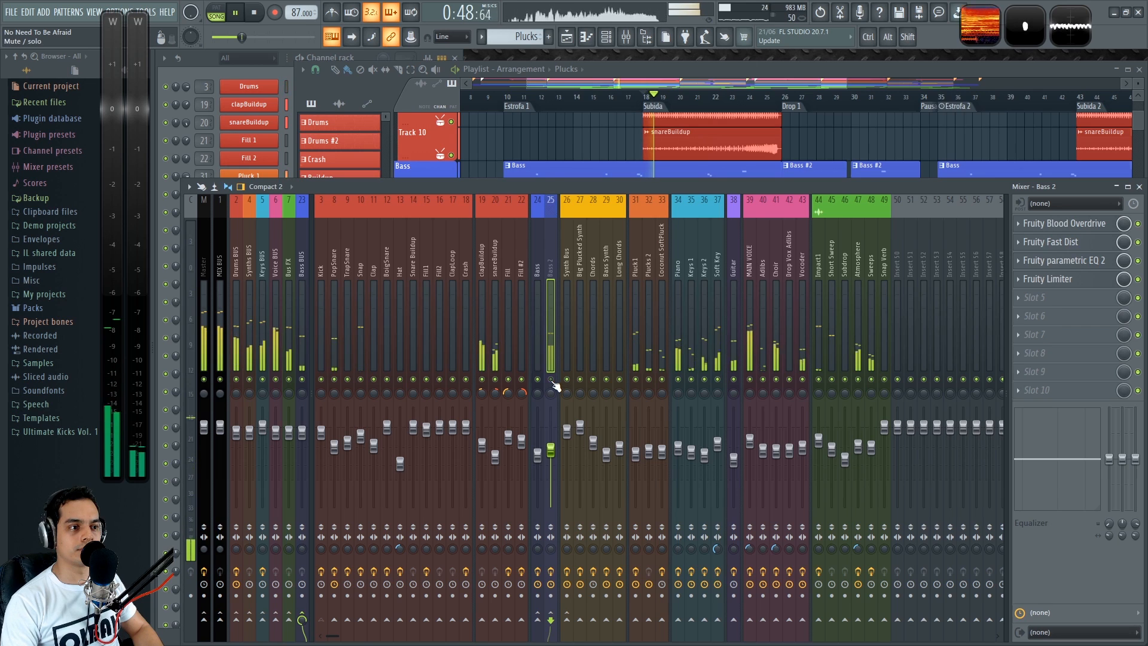
Follow the arrangement from the bass and plucks up to the drum and choir tracks while Subida plays
{"action": "key", "text": "F5"}
{"action": "scroll", "coordinate": [718, 366], "scroll_direction": "up", "scroll_amount": 4}
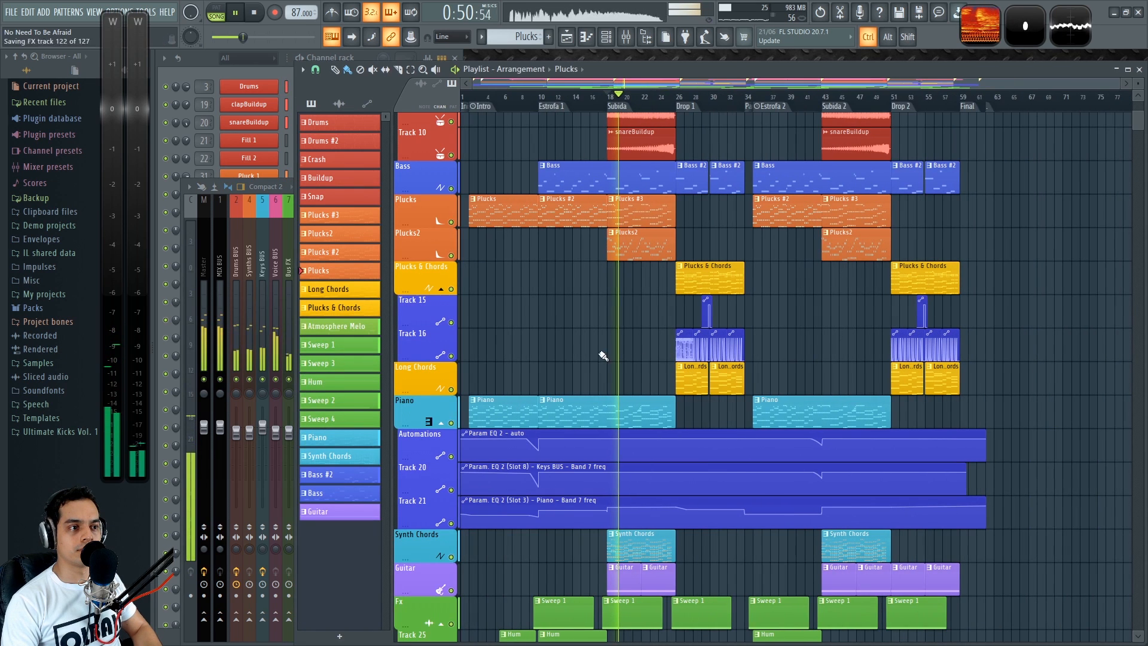
{"action": "scroll", "coordinate": [624, 364], "scroll_direction": "up", "scroll_amount": 2}
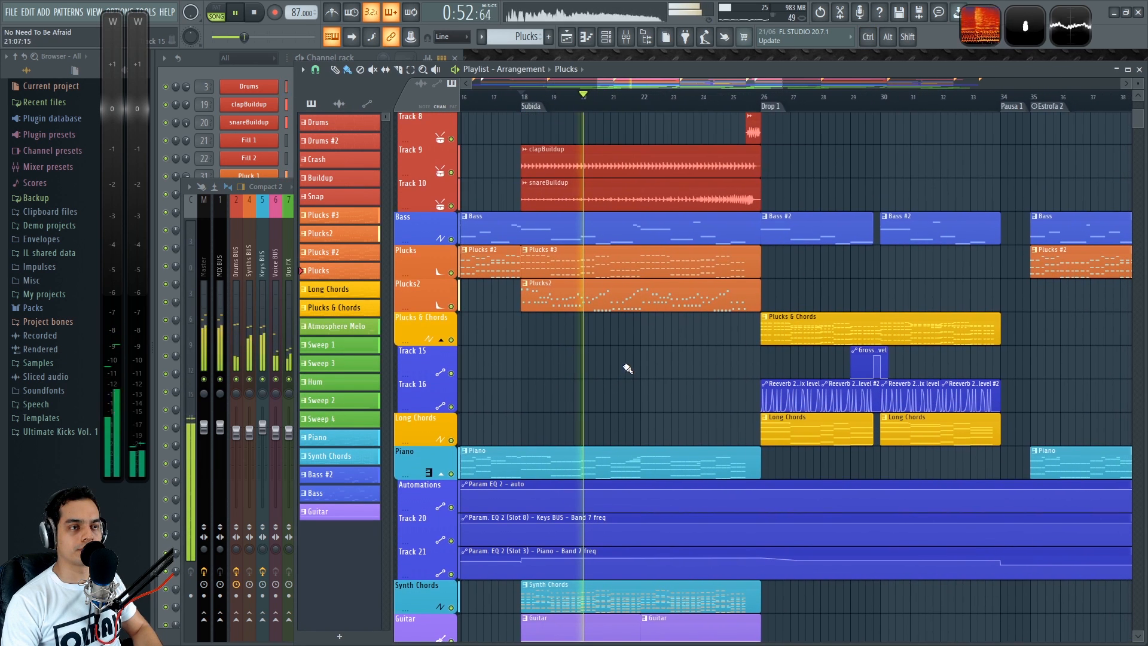
{"action": "scroll", "coordinate": [688, 341], "scroll_direction": "up", "scroll_amount": 3}
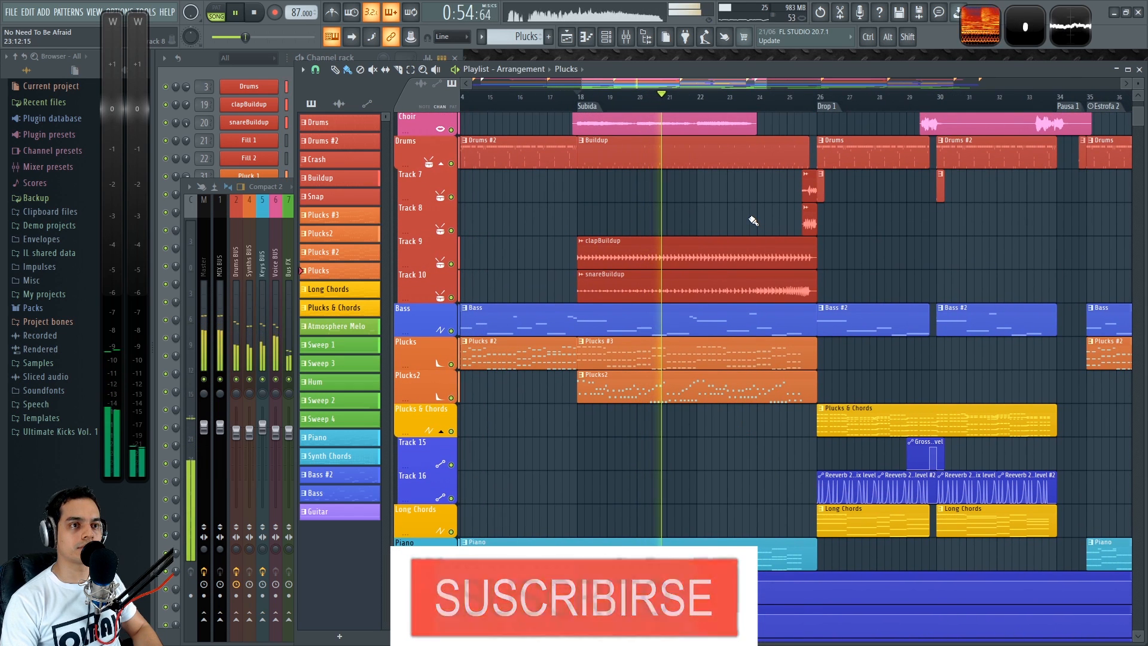
Set Bass 2's volume to about -6.1 dB and check its Fruity Limiter during playback
{"action": "key", "text": "F9"}
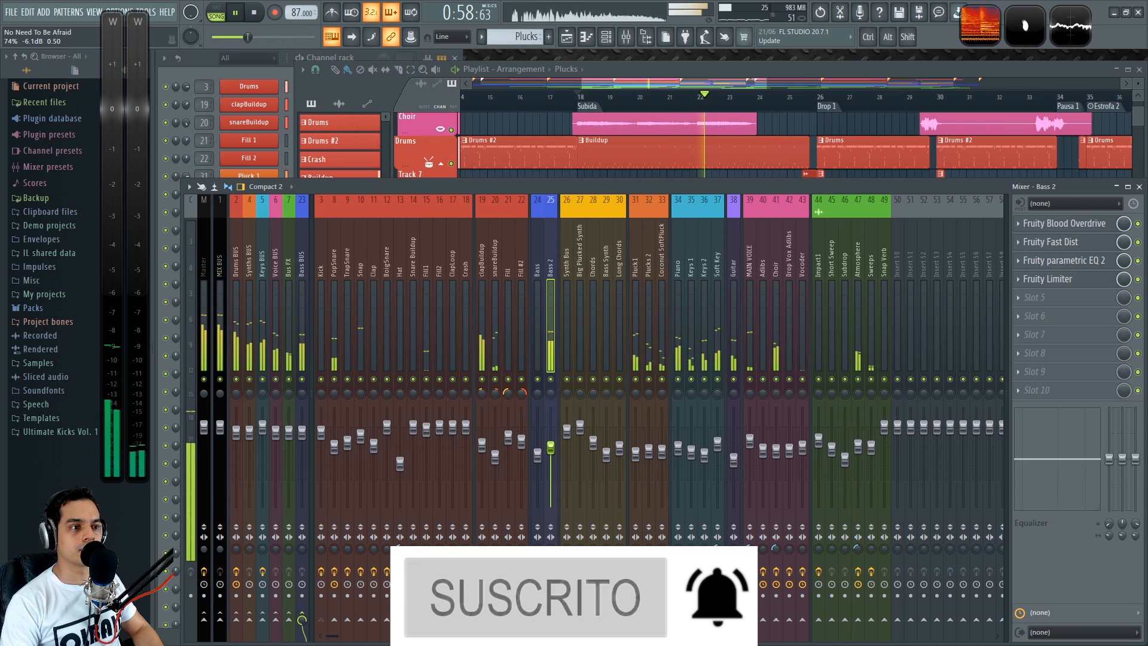
{"action": "left_click", "coordinate": [1070, 280]}
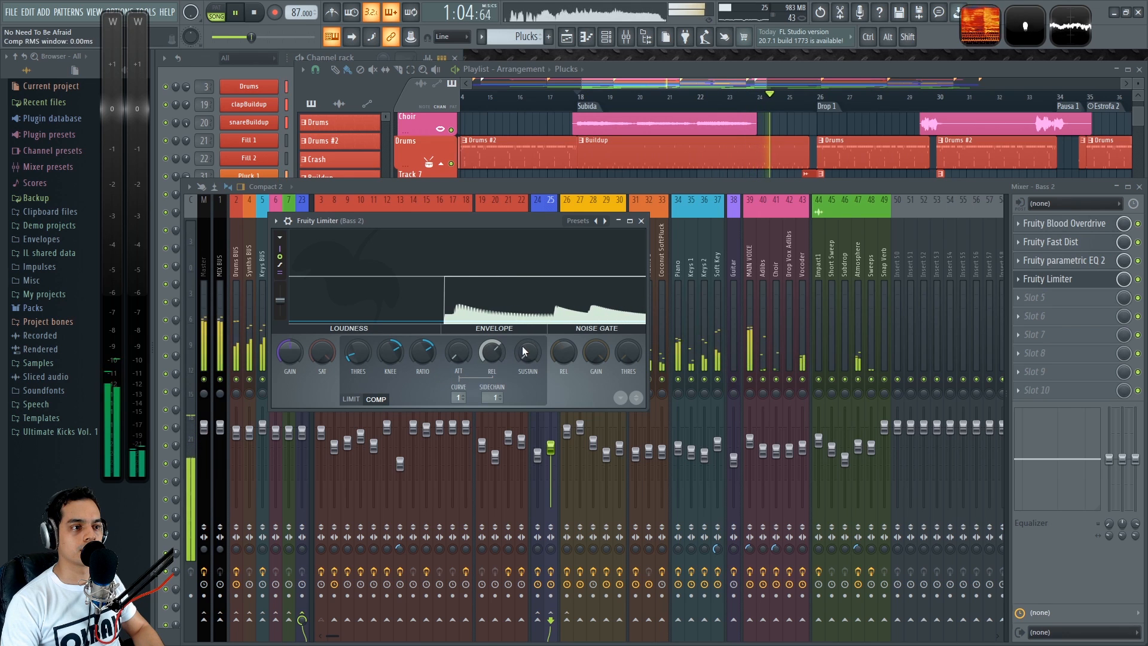
{"action": "left_click", "coordinate": [642, 221]}
Listen to the transition into Drop 1, return to earlier points in the Subida section, and stop playback
{"action": "key", "text": "F5"}
{"action": "scroll", "coordinate": [844, 307], "scroll_direction": "down", "scroll_amount": 3}
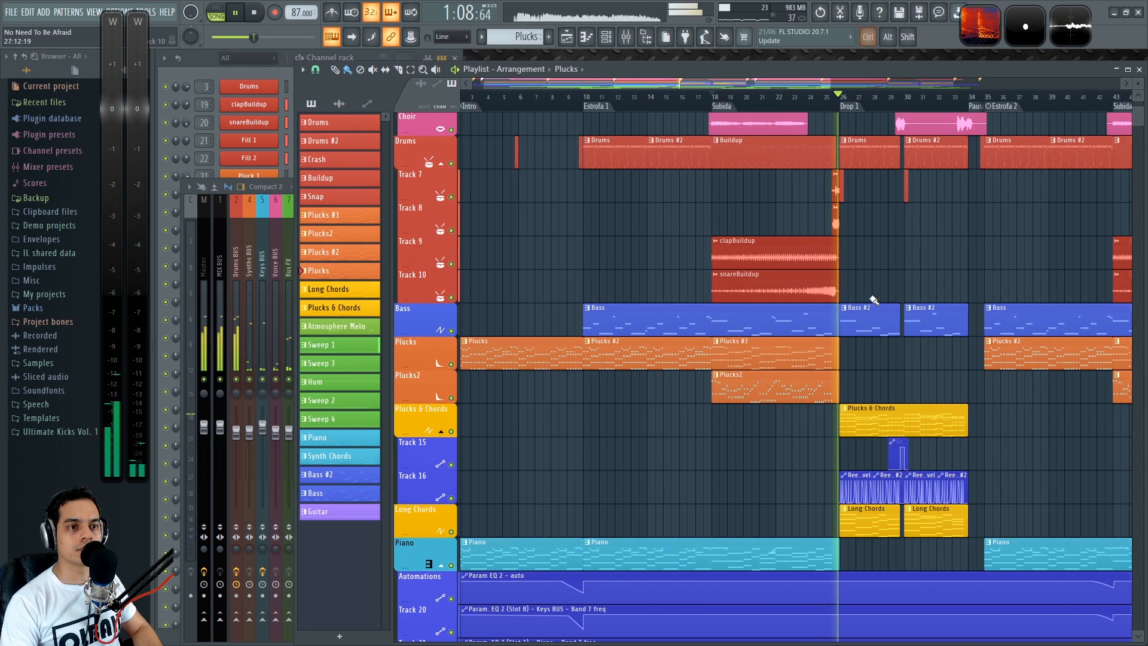
{"action": "scroll", "coordinate": [778, 296], "scroll_direction": "down", "scroll_amount": 2}
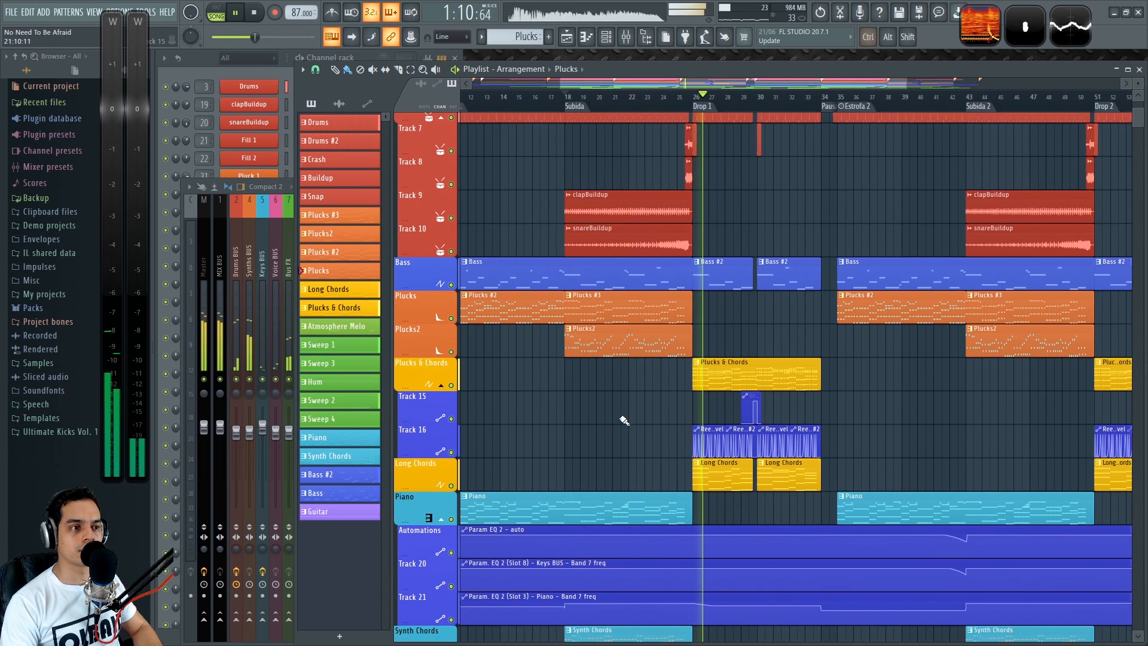
{"action": "scroll", "coordinate": [634, 415], "scroll_direction": "up", "scroll_amount": 3}
{"action": "left_click", "coordinate": [704, 106]}
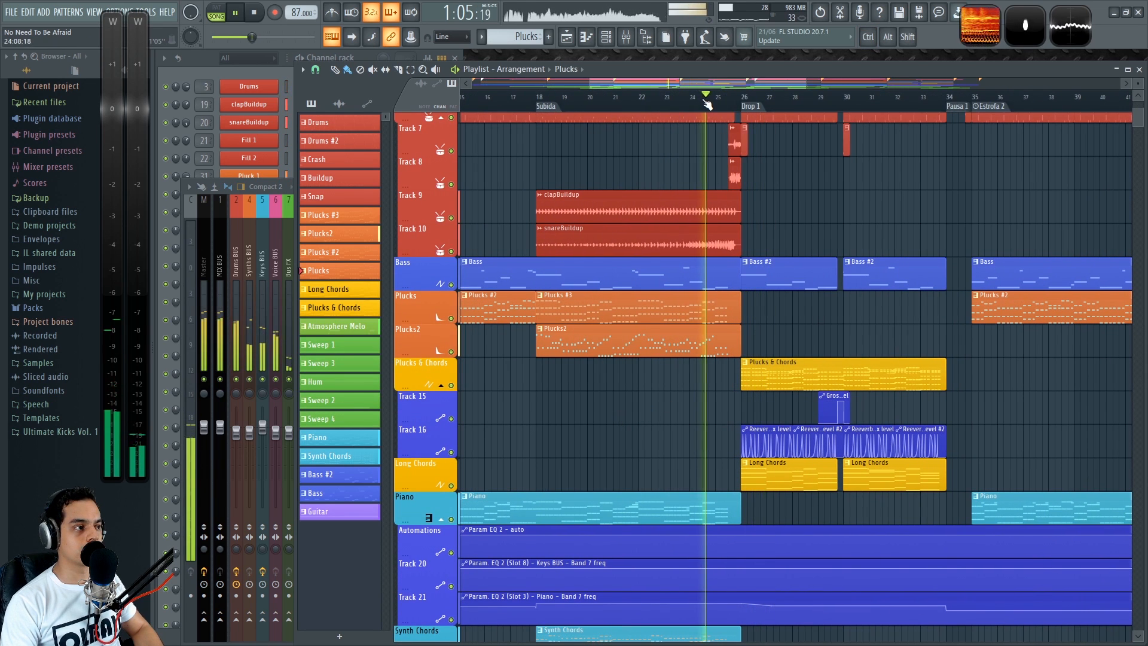
{"action": "left_click", "coordinate": [629, 98]}
{"action": "key", "text": "space"}
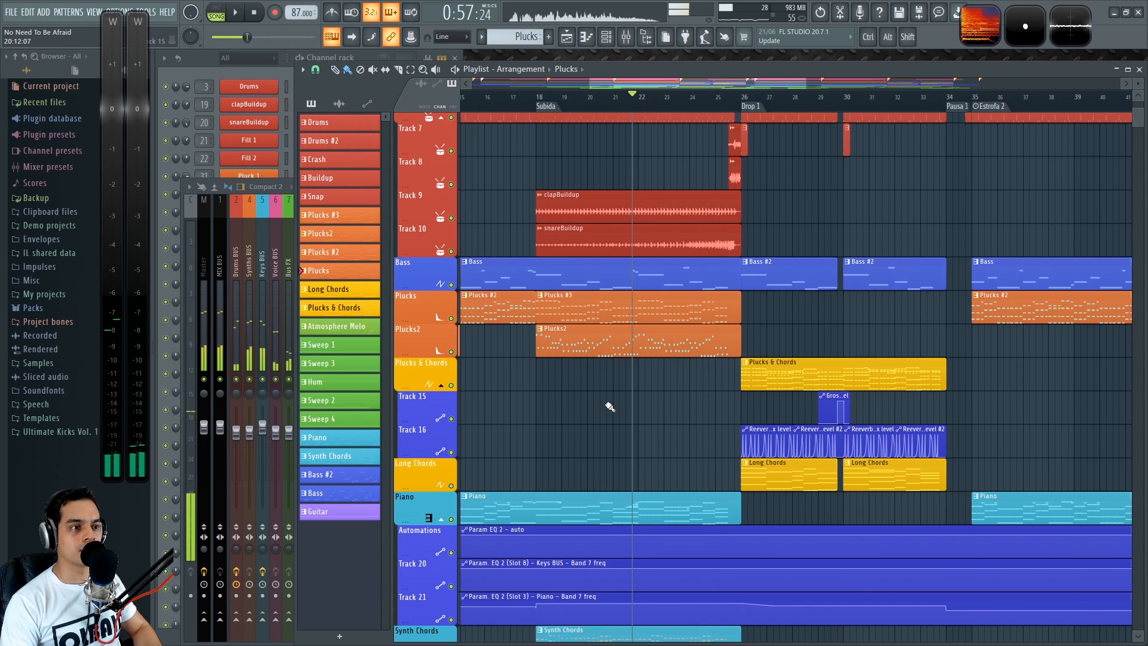
Select the Guitar pattern, solo the Guitar playlist track, and play it from the Subida marker
{"action": "scroll", "coordinate": [608, 402], "scroll_direction": "down", "scroll_amount": 3}
{"action": "scroll", "coordinate": [608, 402], "scroll_direction": "down", "scroll_amount": 5}
{"action": "scroll", "coordinate": [577, 253], "scroll_direction": "up", "scroll_amount": 3}
{"action": "left_click", "coordinate": [592, 266]}
{"action": "scroll", "coordinate": [571, 200], "scroll_direction": "up", "scroll_amount": 3}
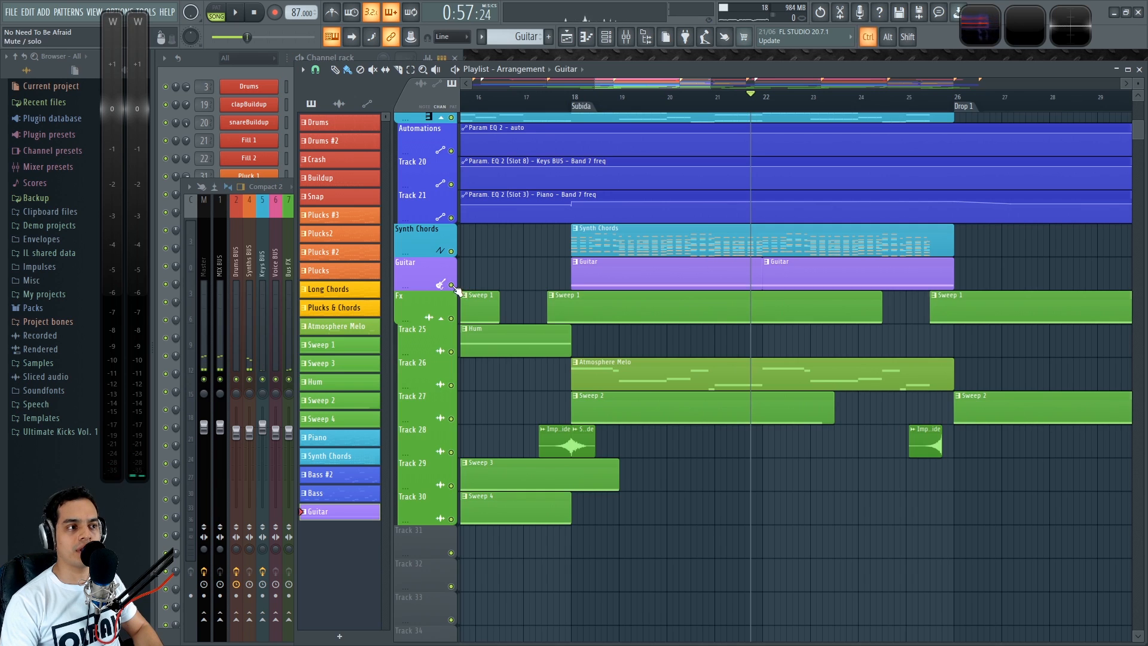
{"action": "left_click", "coordinate": [503, 271], "text": "ctrl"}
{"action": "left_click", "coordinate": [589, 106]}
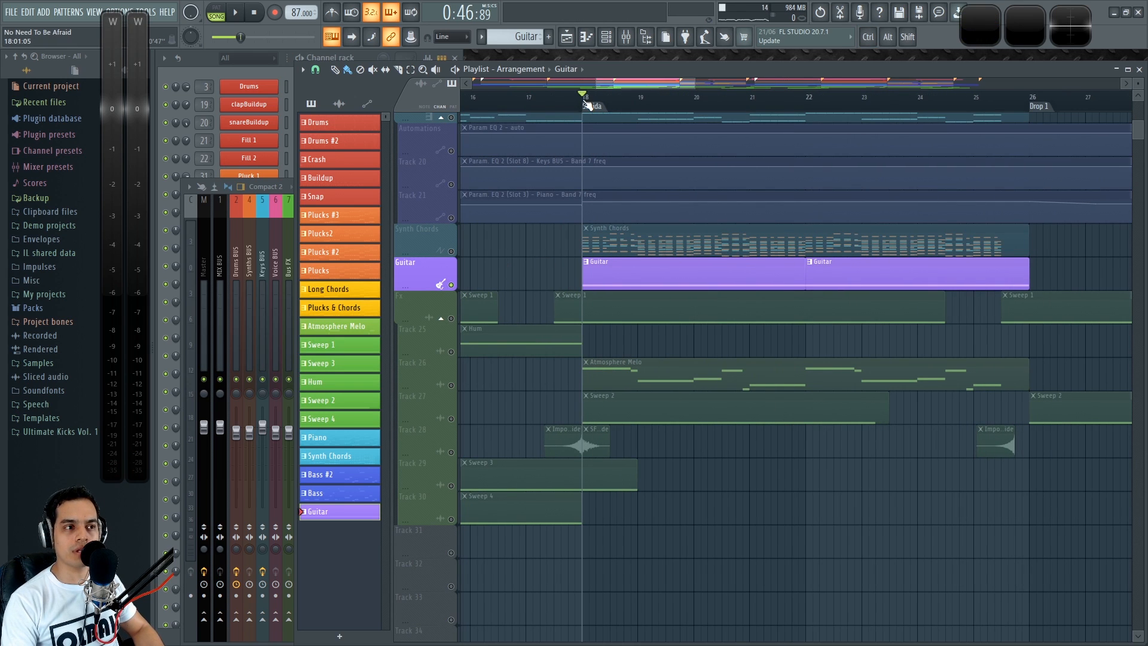
{"action": "key", "text": "space"}
Audition the soloed Guitar track at different points of the arrangement, stop playback, and return the playhead to just before Subida
{"action": "scroll", "coordinate": [614, 278], "scroll_direction": "down", "scroll_amount": 6}
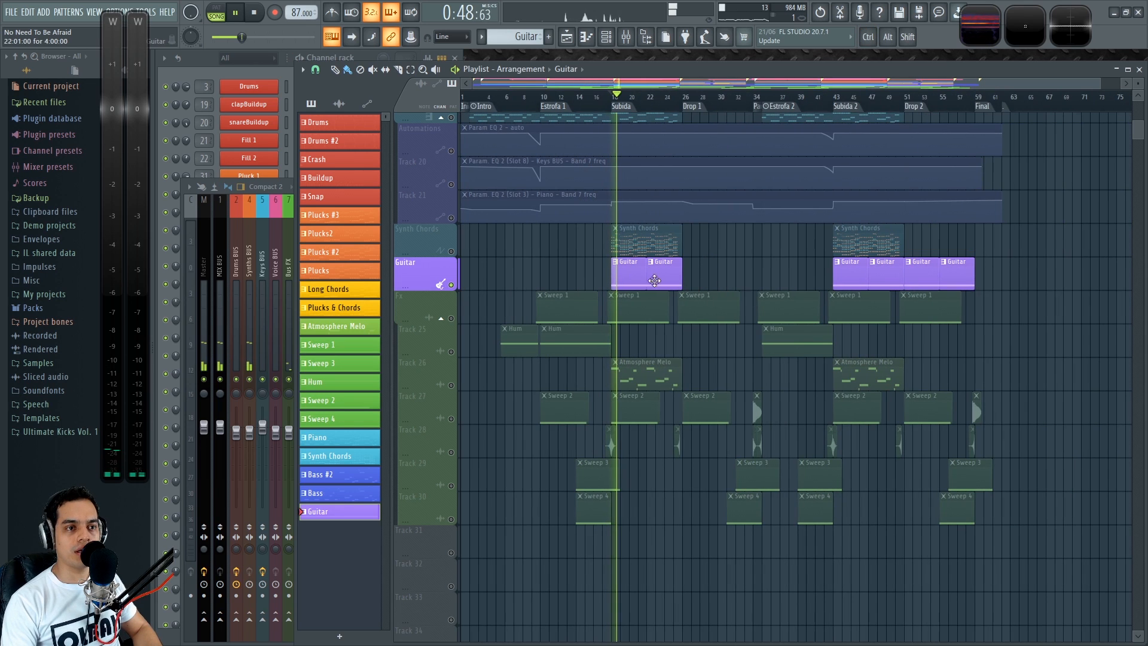
{"action": "scroll", "coordinate": [628, 281], "scroll_direction": "up", "scroll_amount": 4}
{"action": "left_click", "coordinate": [681, 107]}
{"action": "scroll", "coordinate": [953, 267], "scroll_direction": "down", "scroll_amount": 3}
{"action": "left_click", "coordinate": [967, 103]}
{"action": "key", "text": "space"}
{"action": "scroll", "coordinate": [623, 264], "scroll_direction": "up", "scroll_amount": 3}
{"action": "left_click", "coordinate": [623, 103]}
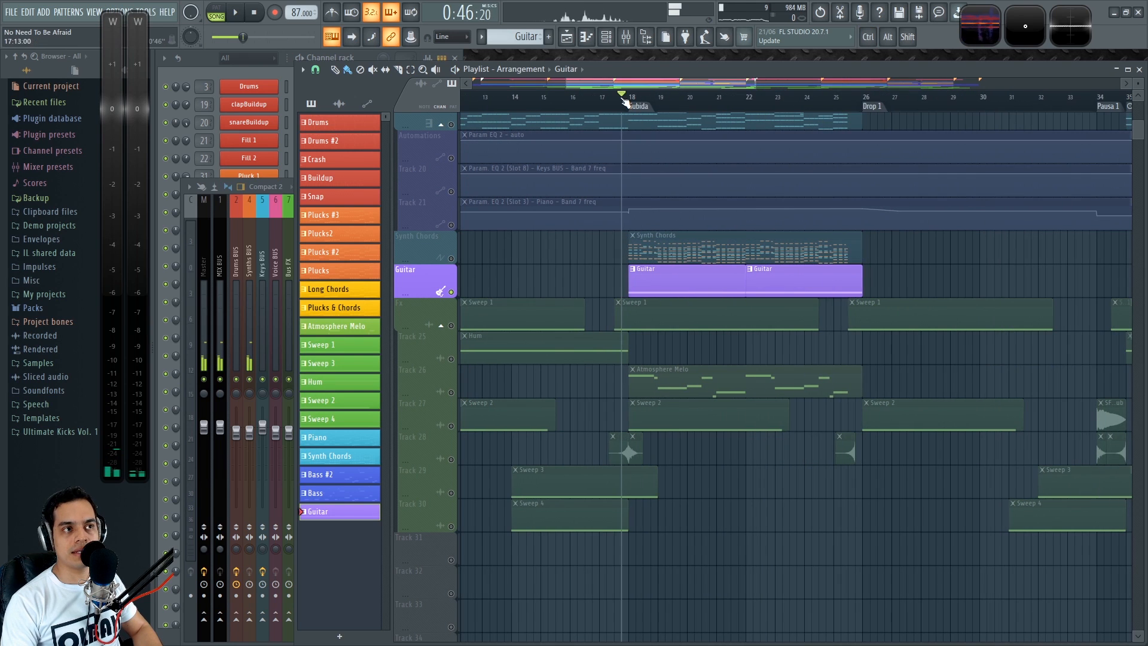
Insert Fruity Parametric EQ 2 in the Guitar mixer track's first effect slot, ahead of the delay and reverb, and enlarge its window
{"action": "key", "text": "F9"}
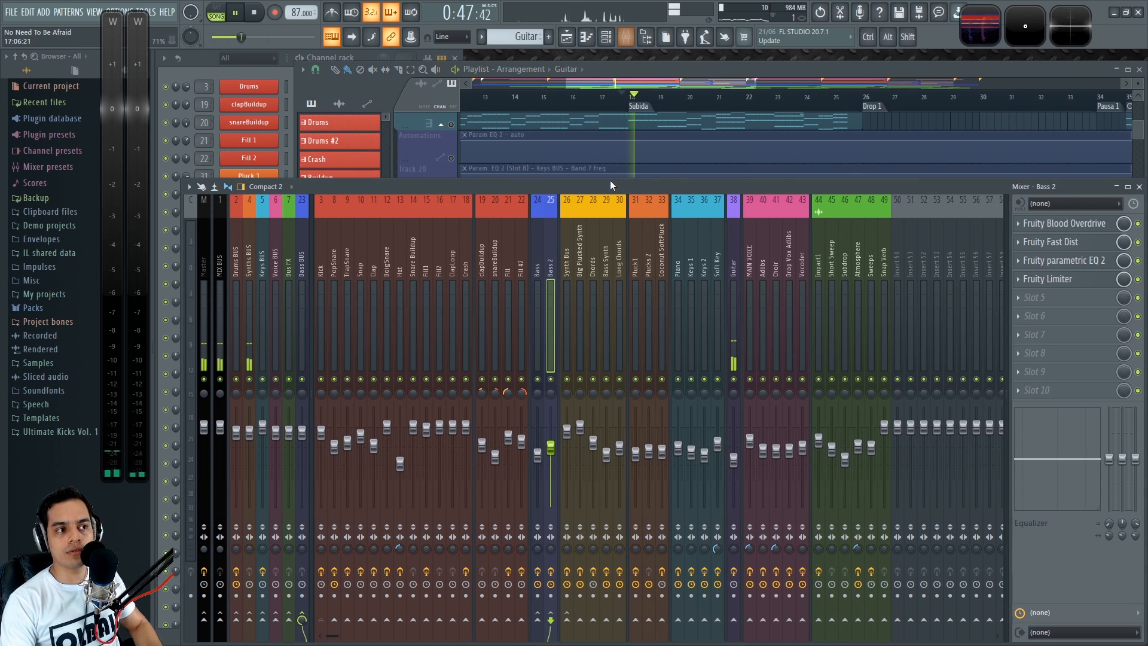
{"action": "left_click", "coordinate": [732, 281]}
{"action": "key", "text": "alt+Down"}
{"action": "left_click", "coordinate": [1019, 224]}
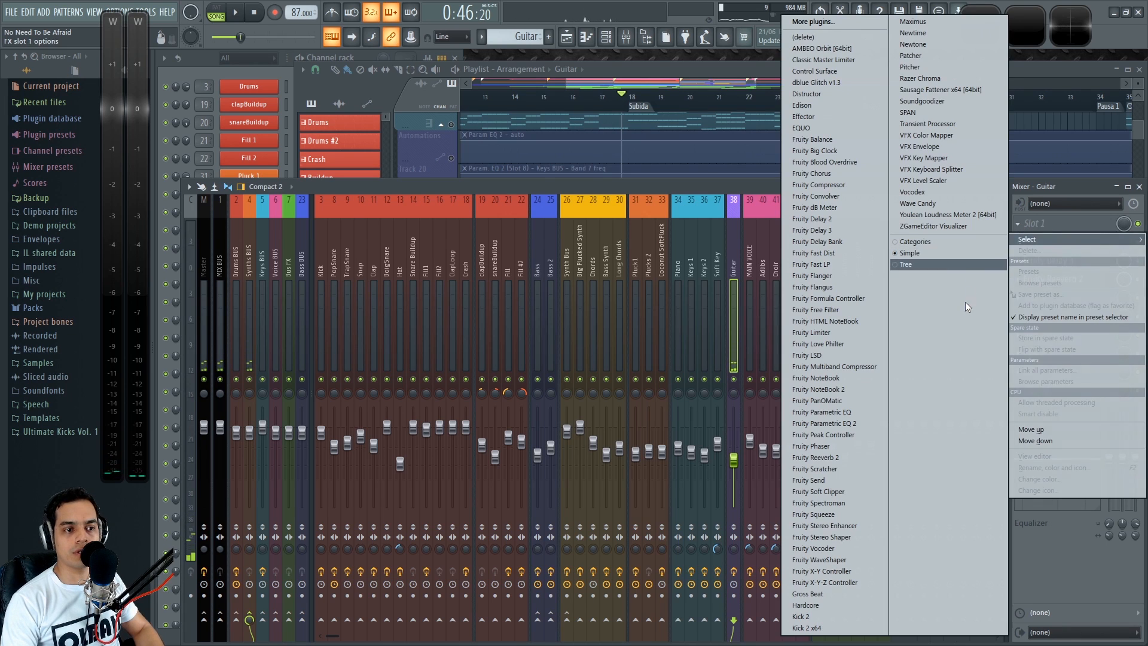
{"action": "left_click", "coordinate": [845, 423]}
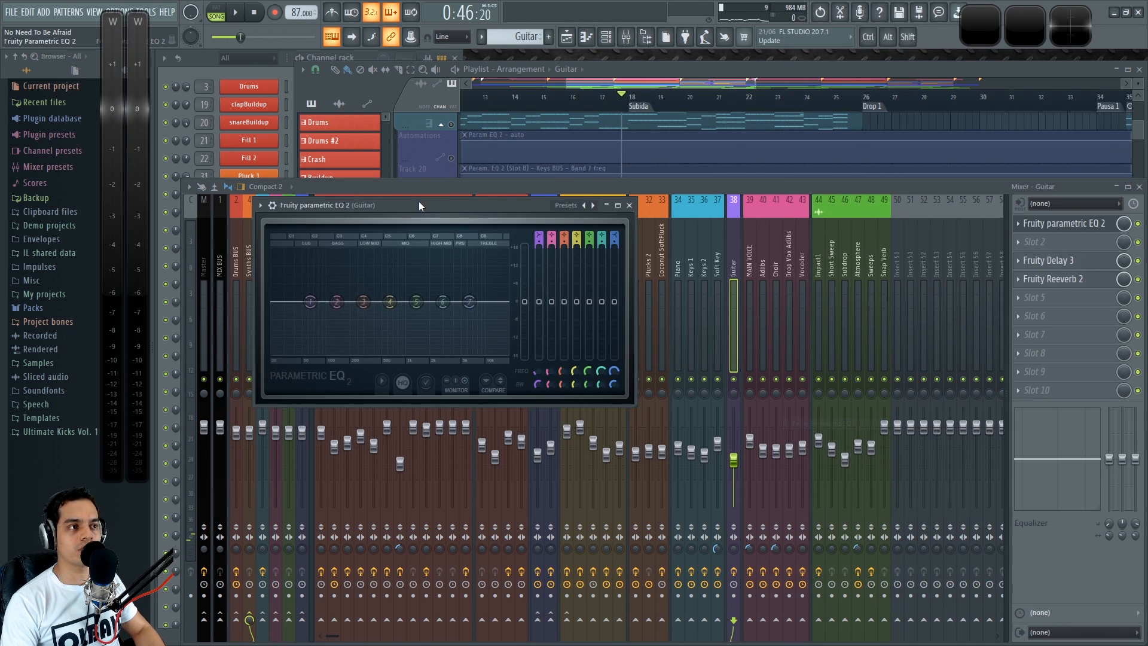
{"action": "left_click_drag", "start_coordinate": [690, 359], "coordinate": [810, 487]}
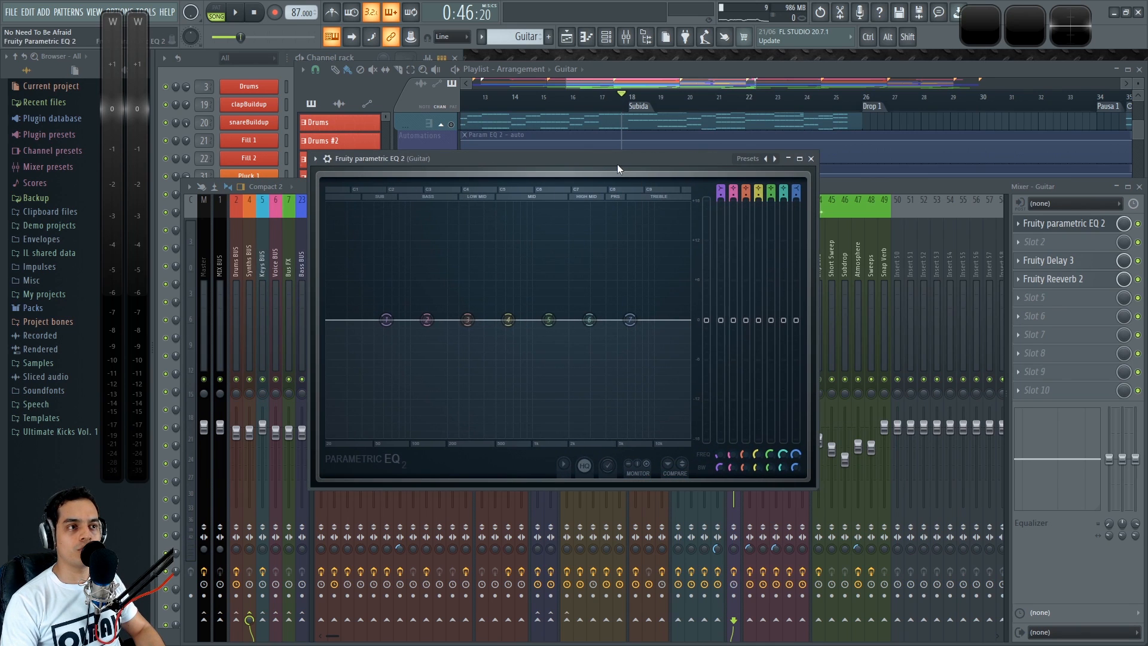
{"action": "left_click_drag", "start_coordinate": [602, 163], "coordinate": [686, 163]}
Turn band 1 of the Guitar's EQ into a steep high-pass filter and raise its cutoff to the upper low mids during playback
{"action": "key", "text": "space"}
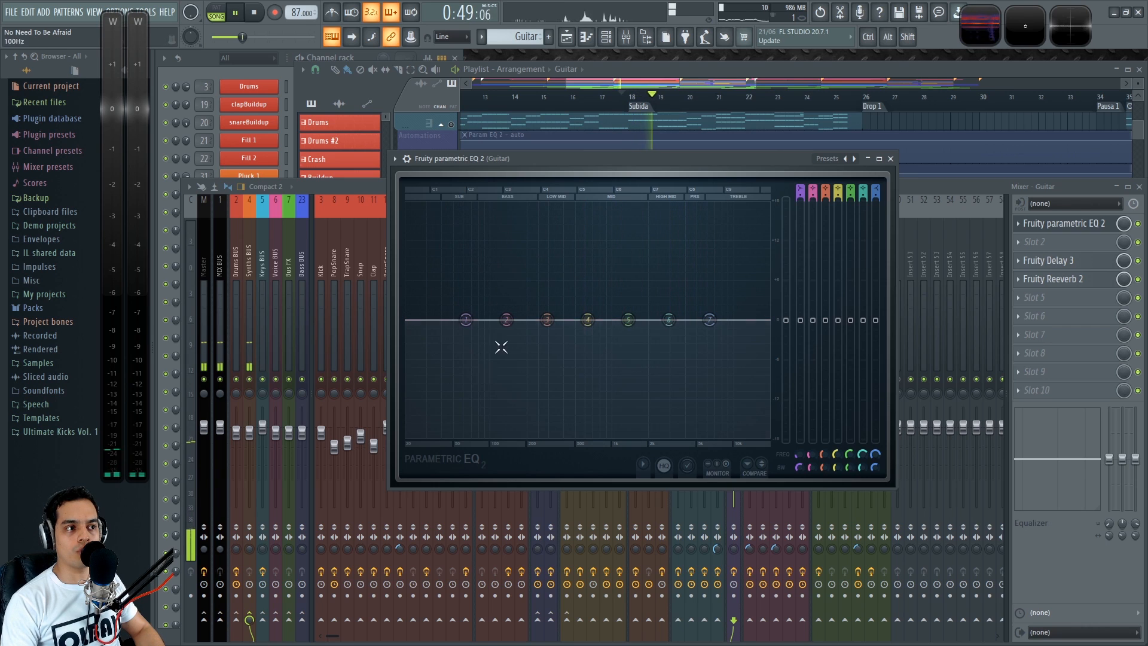
{"action": "key", "text": "space"}
{"action": "left_click_drag", "start_coordinate": [797, 185], "coordinate": [784, 455]}
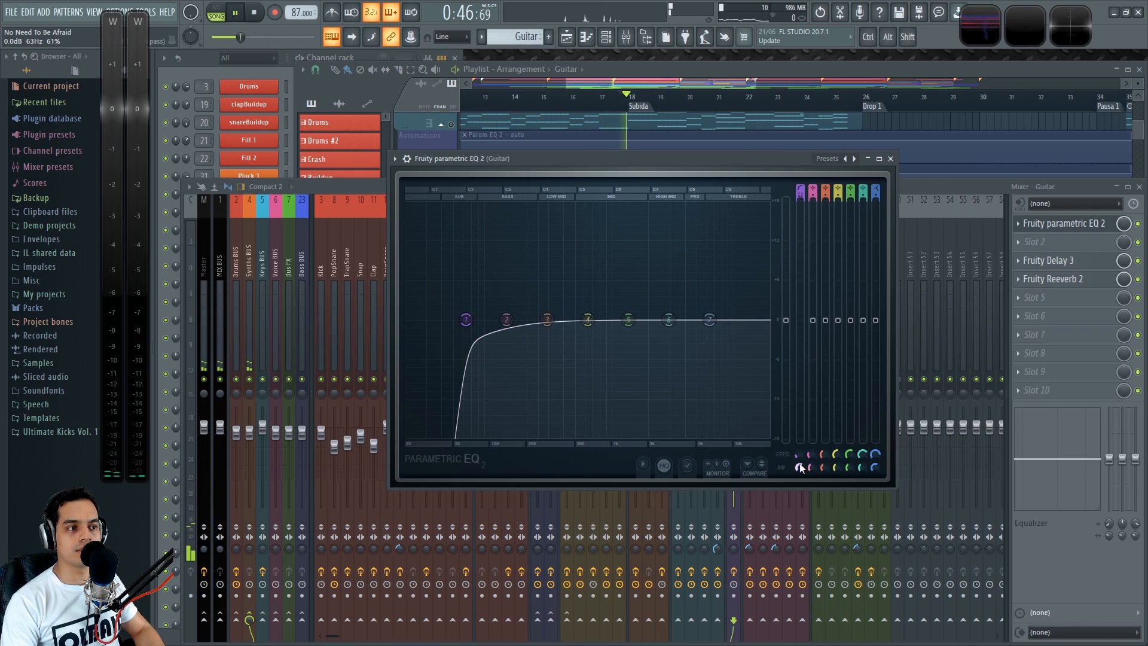
{"action": "left_click_drag", "start_coordinate": [466, 319], "coordinate": [574, 320]}
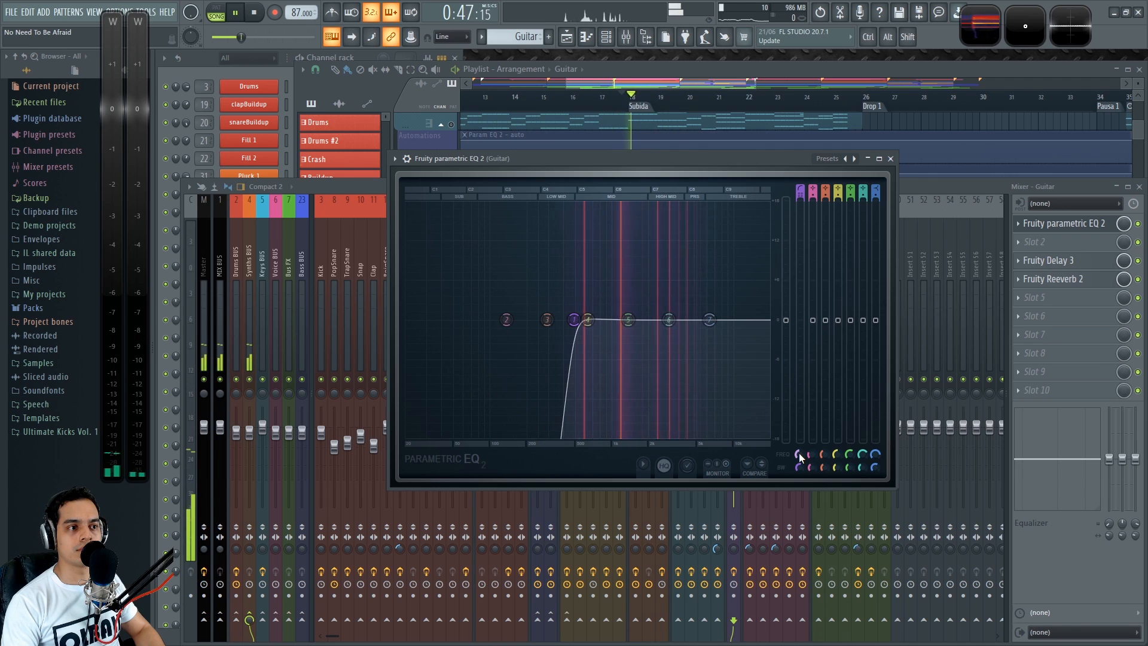
{"action": "key", "text": "space"}
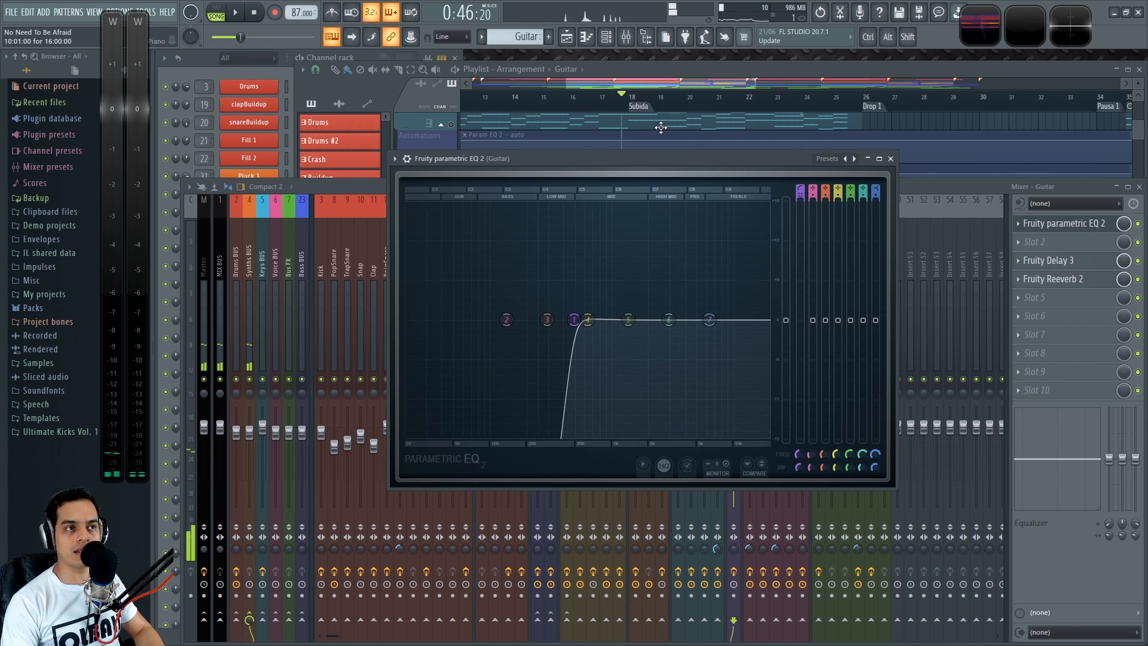
Place the playhead at the Subida marker and play the Guitar with its EQ, delay and reverb active and bypassed
{"action": "left_click", "coordinate": [720, 71]}
{"action": "scroll", "coordinate": [615, 305], "scroll_direction": "up", "scroll_amount": 4}
{"action": "left_click", "coordinate": [691, 96]}
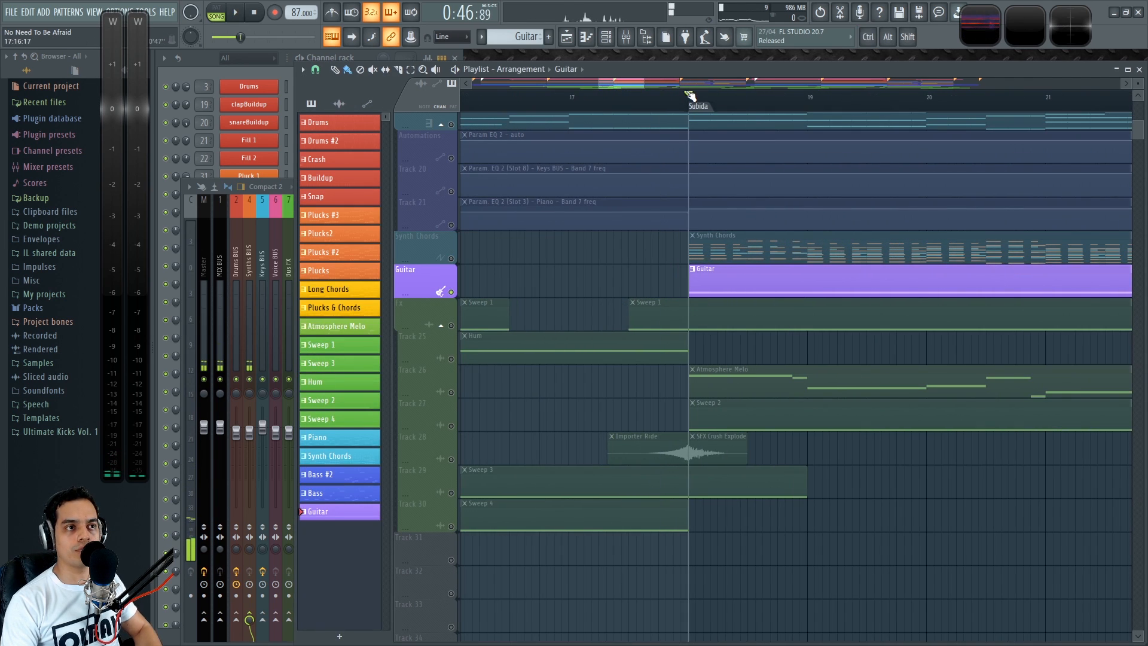
{"action": "key", "text": "F9"}
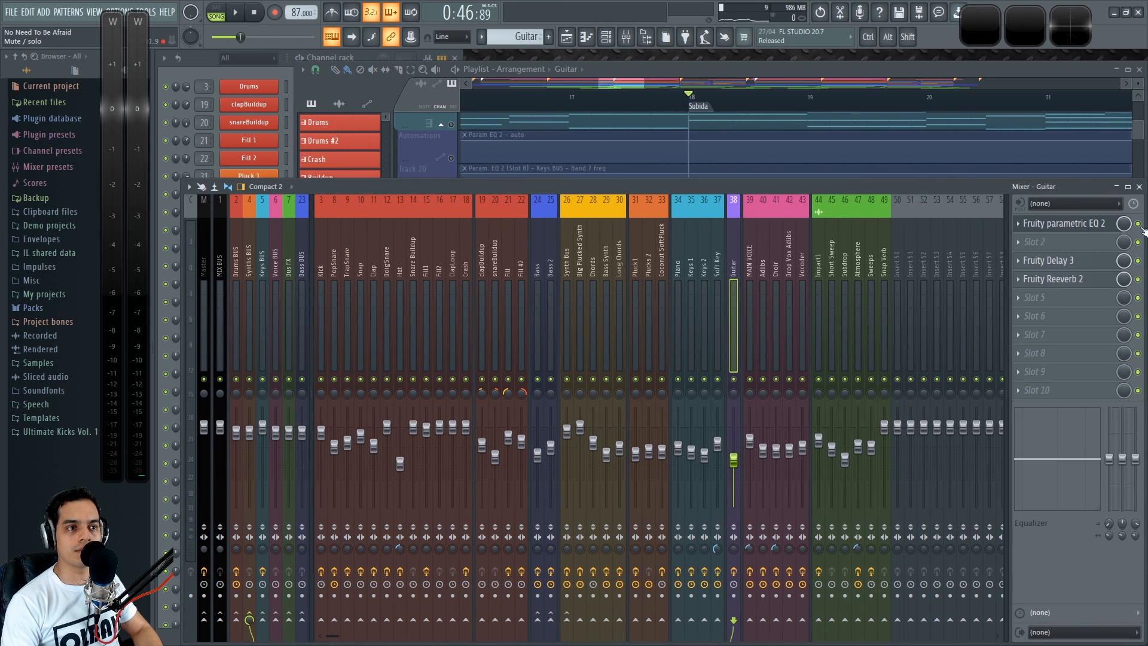
{"action": "key", "text": "space"}
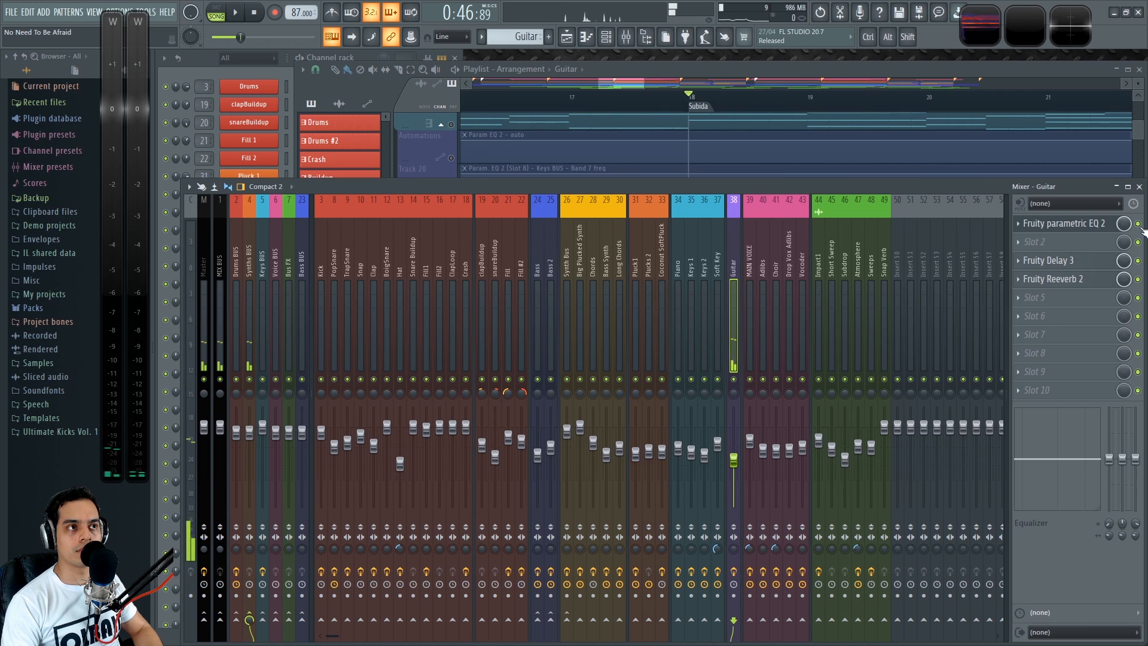
{"action": "key", "text": "space"}
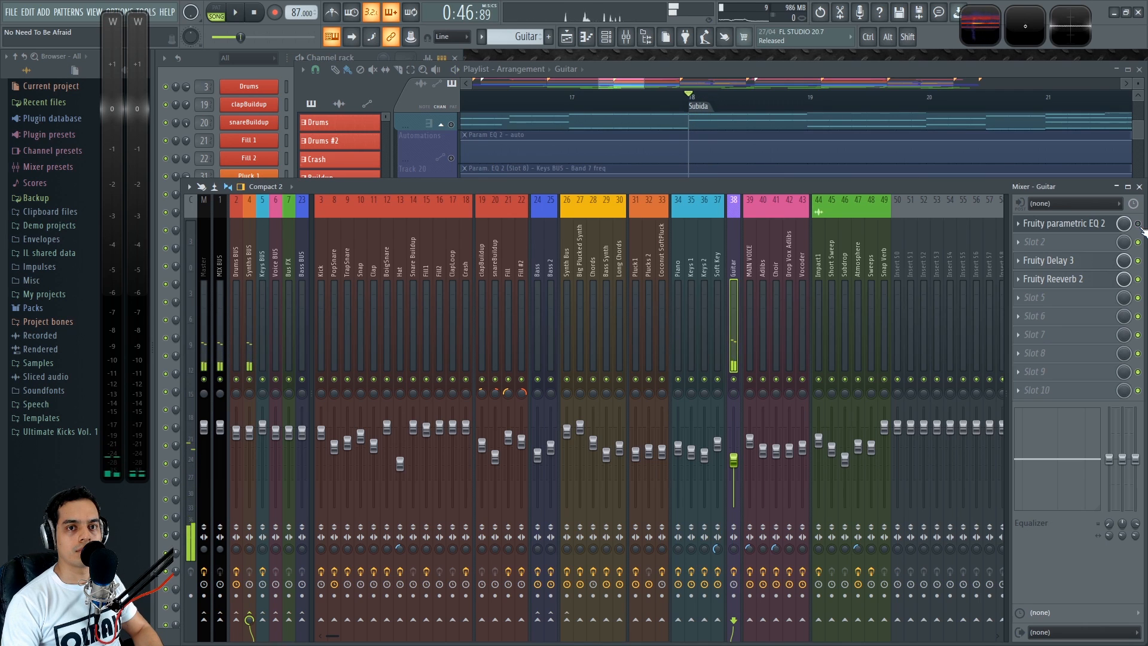
{"action": "key", "text": "space"}
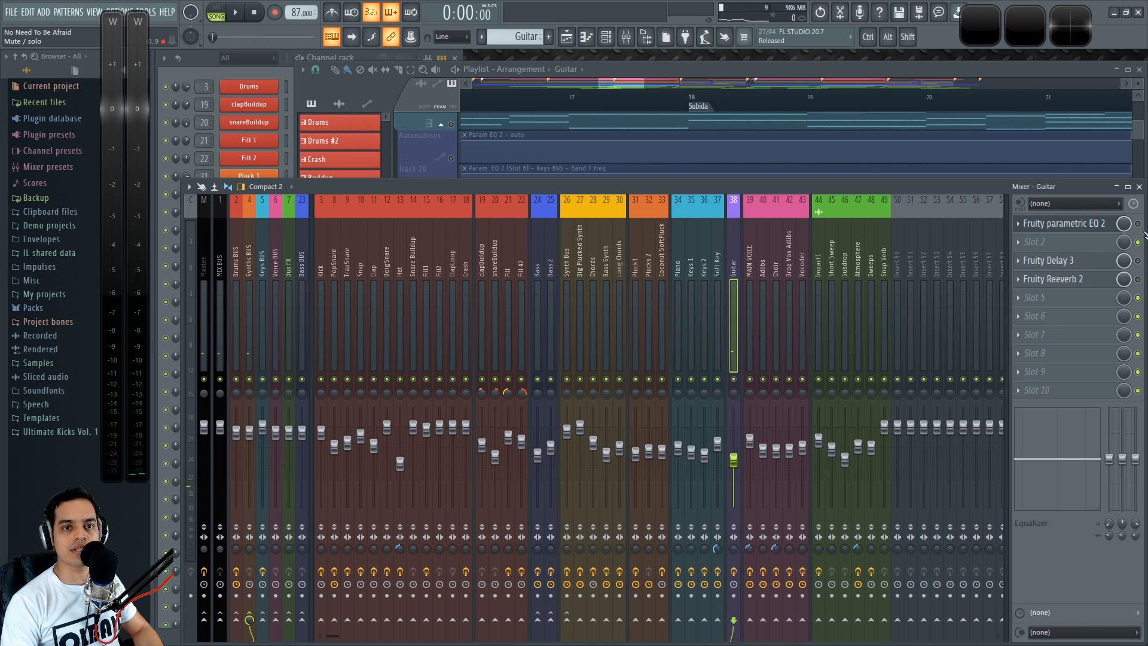
Return the playhead to Subida and compare the Guitar with Parametric EQ 2 off and on, leaving delay and reverb bypassed
{"action": "left_click", "coordinate": [693, 100]}
{"action": "key", "text": "space"}
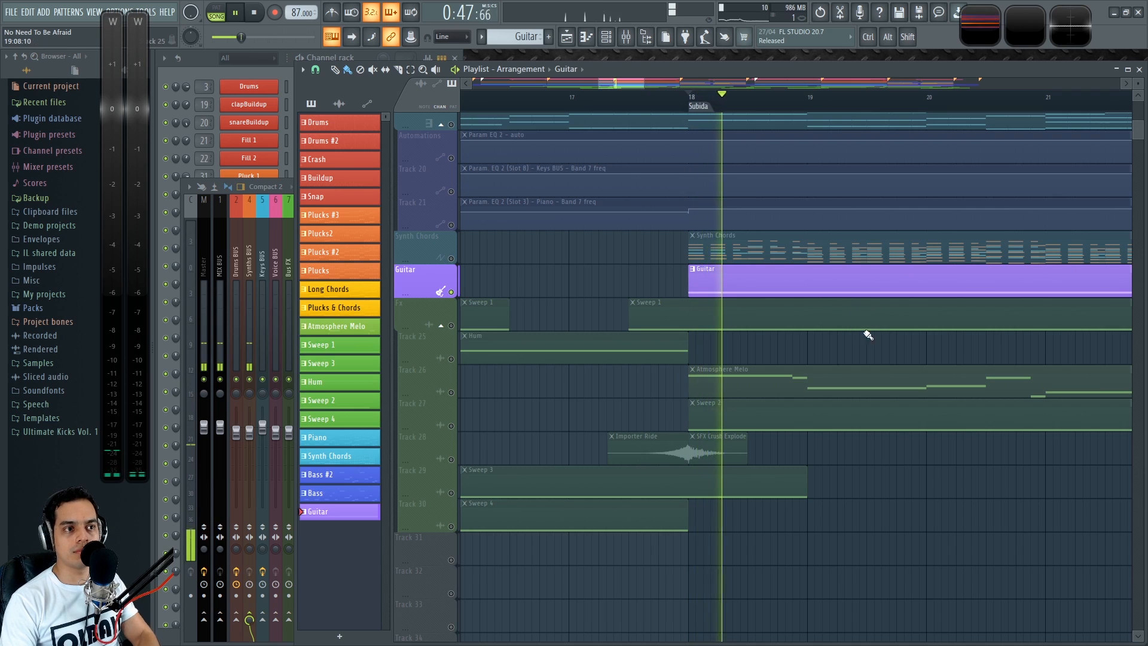
{"action": "key", "text": "F9"}
{"action": "key", "text": "space"}
{"action": "left_click", "coordinate": [1138, 224]}
{"action": "key", "text": "space"}
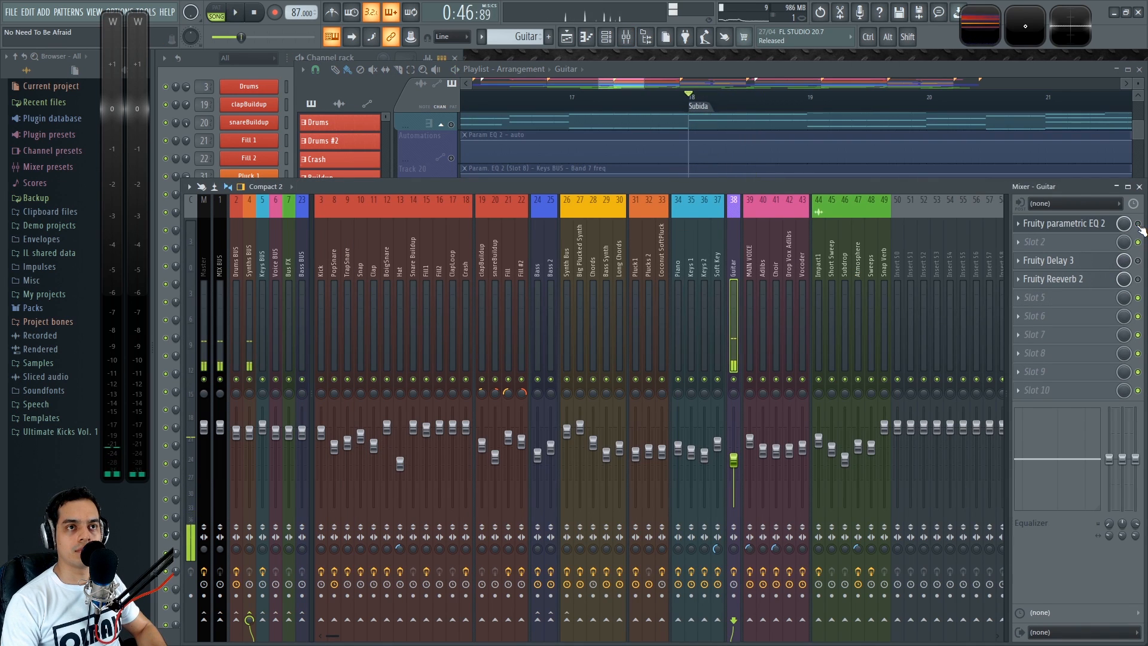
{"action": "left_click", "coordinate": [1138, 225]}
{"action": "key", "text": "space"}
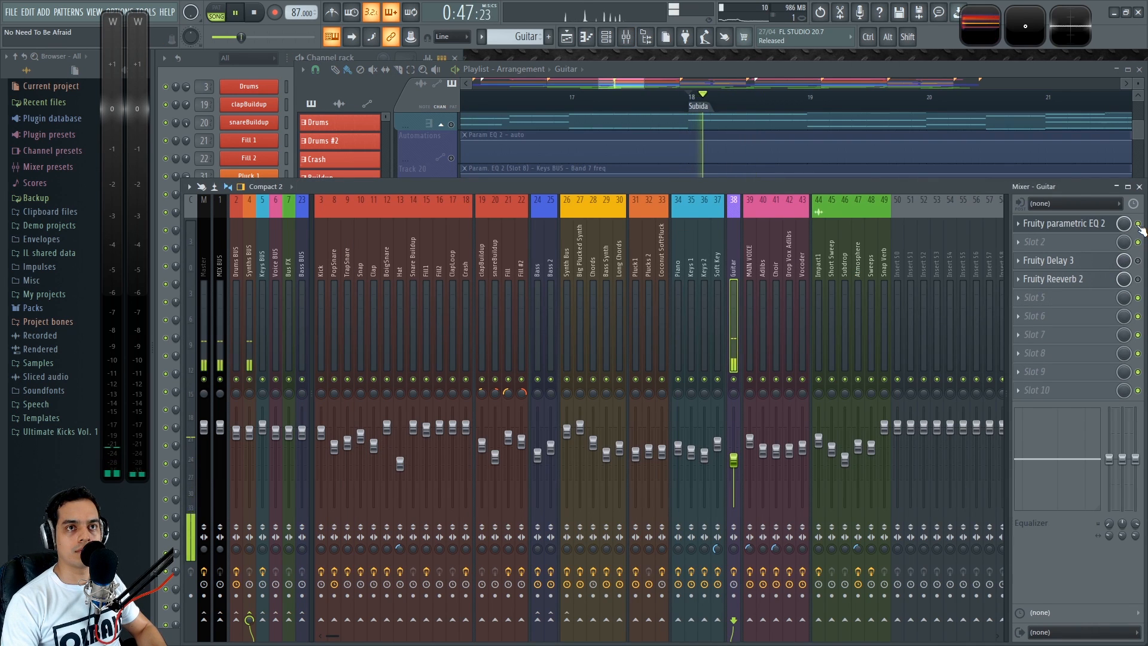
{"action": "key", "text": "space"}
Open an enlarged Wave Candy spectrum view and examine the Guitar's frequency content during repeated playback from Subida
{"action": "double_click", "coordinate": [987, 33]}
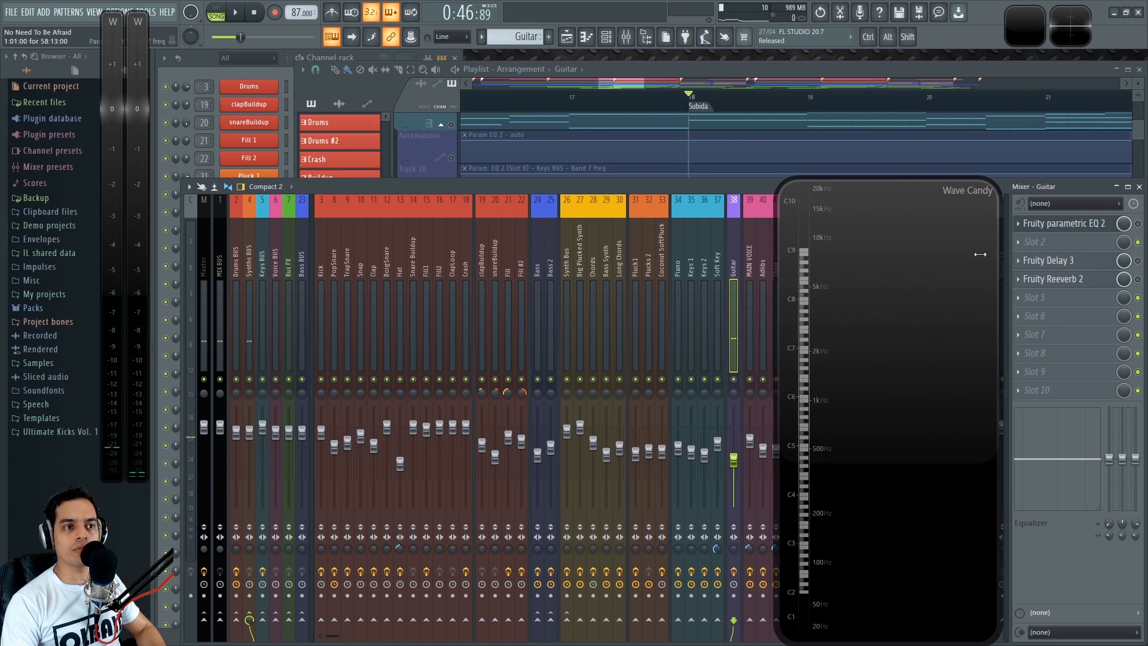
{"action": "left_click_drag", "start_coordinate": [871, 462], "coordinate": [868, 428]}
{"action": "key", "text": "space"}
{"action": "key", "text": "space"}
{"action": "key", "text": "space"}
{"action": "key", "text": "space"}
{"action": "key", "text": "space"}
{"action": "key", "text": "space"}
{"action": "key", "text": "space"}
Compare the Guitar's spectrum with the EQ off and on, then re-enable its delay and reverb and close Wave Candy
{"action": "left_click", "coordinate": [1139, 224]}
{"action": "key", "text": "space"}
{"action": "key", "text": "space"}
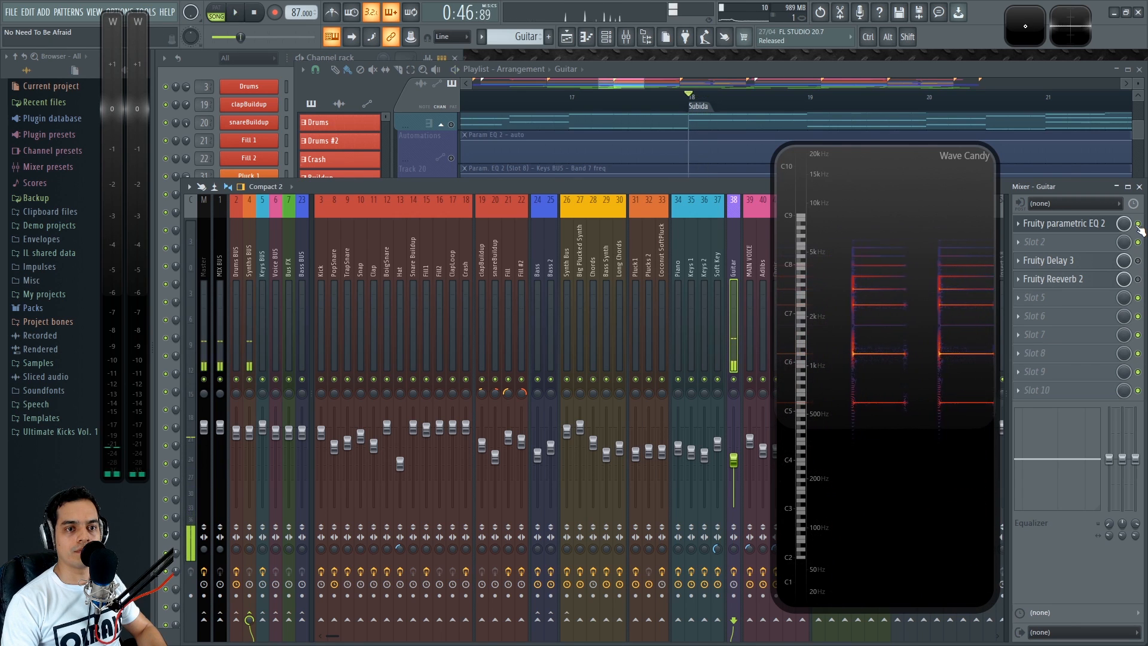
{"action": "key", "text": "space"}
{"action": "key", "text": "space"}
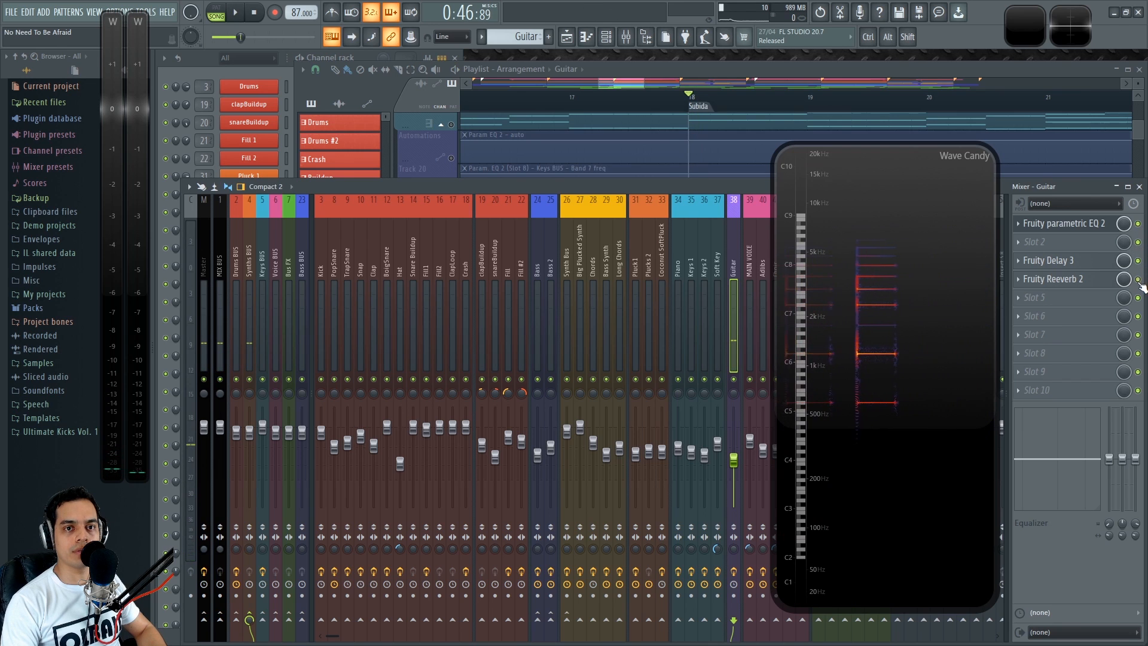
{"action": "key", "text": "Escape"}
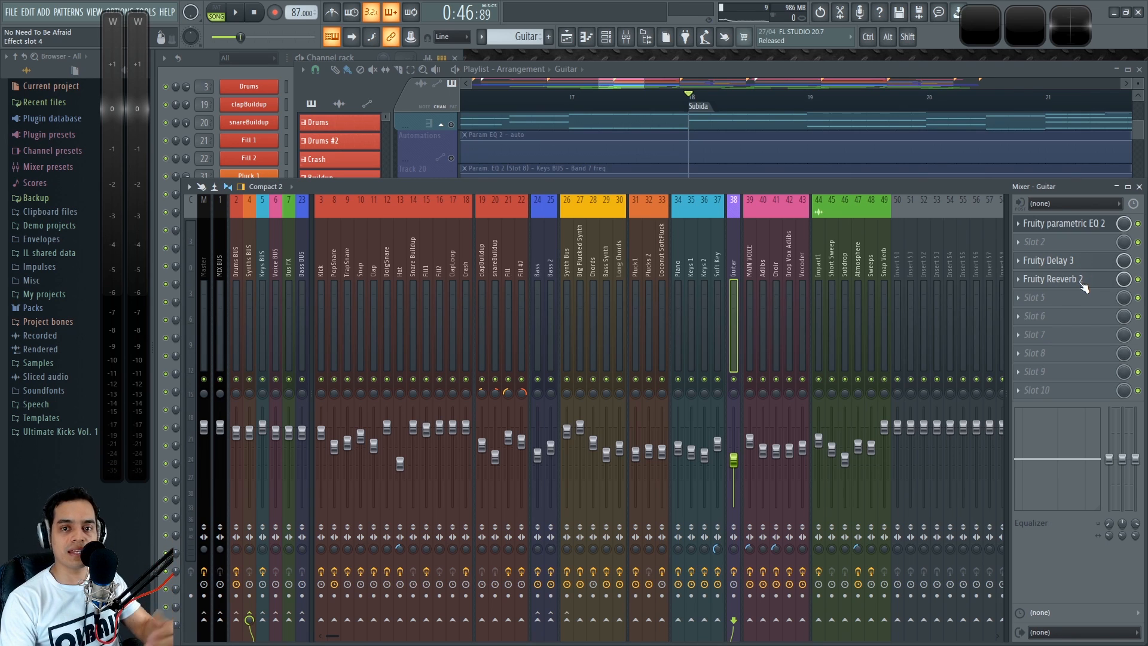
Move Fruity Reeverb 2 to slot 5 of the Guitar's effect chain, audition the soloed Guitar, and save the project
{"action": "left_click_drag", "start_coordinate": [1094, 286], "coordinate": [1093, 303]}
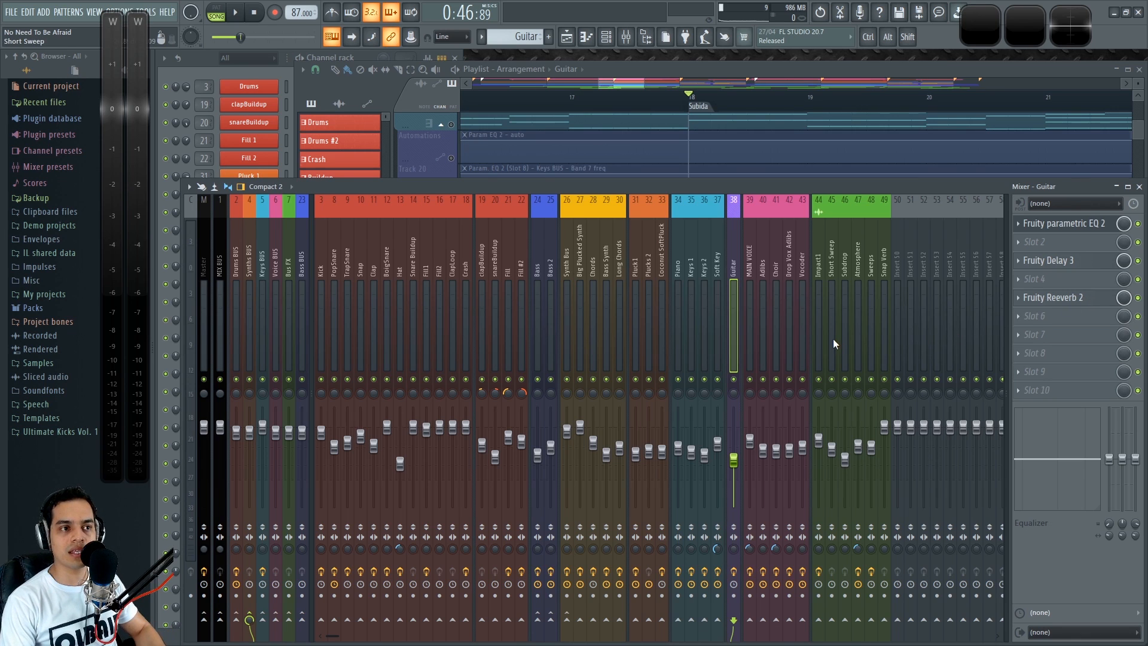
{"action": "key", "text": "space"}
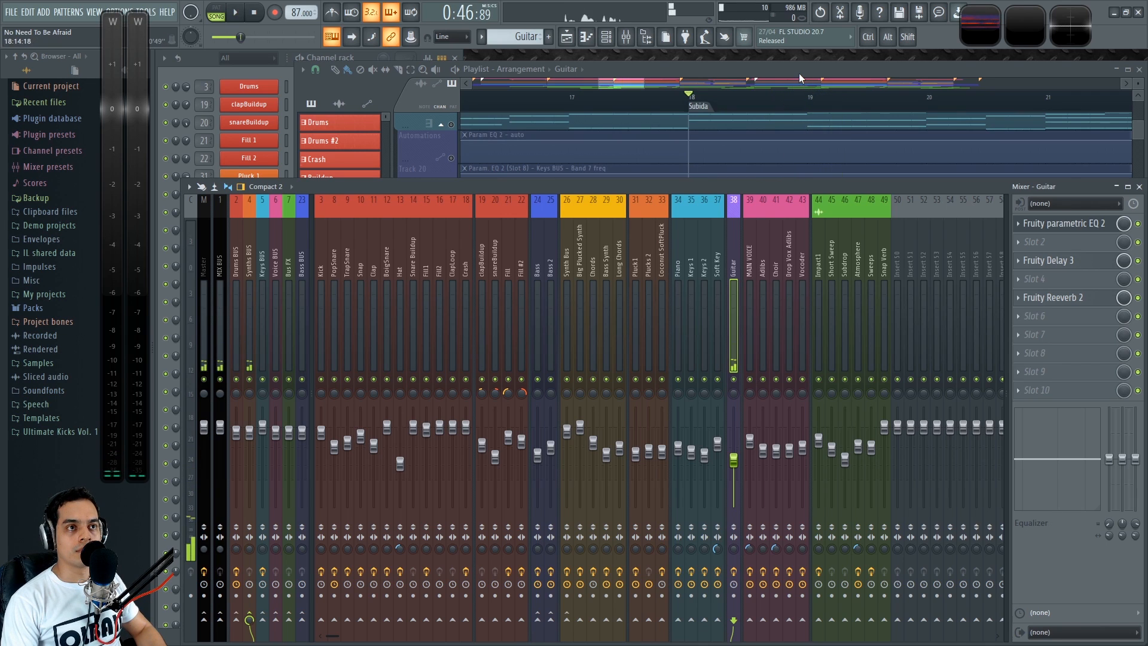
{"action": "key", "text": "space"}
{"action": "key", "text": "space"}
{"action": "key", "text": "space"}
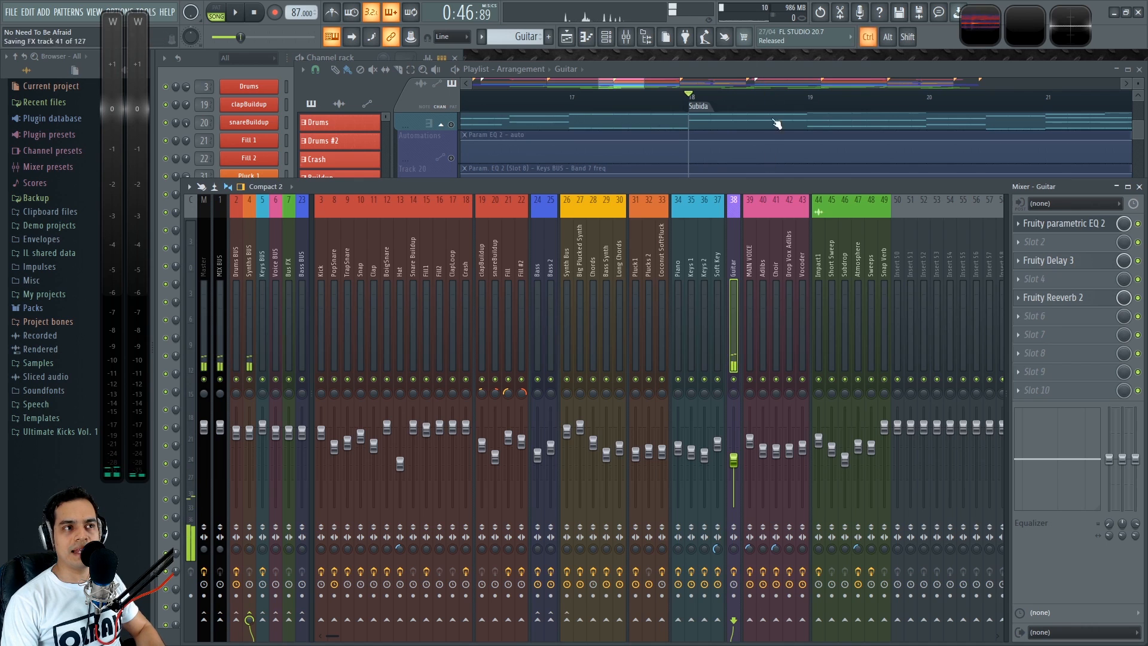
Open the Guitar's Fruity Delay 3 and audition its ping-pong delay model and delay-time pan during repeated playback
{"action": "left_click", "coordinate": [1084, 263]}
{"action": "left_click_drag", "start_coordinate": [460, 213], "coordinate": [570, 233]}
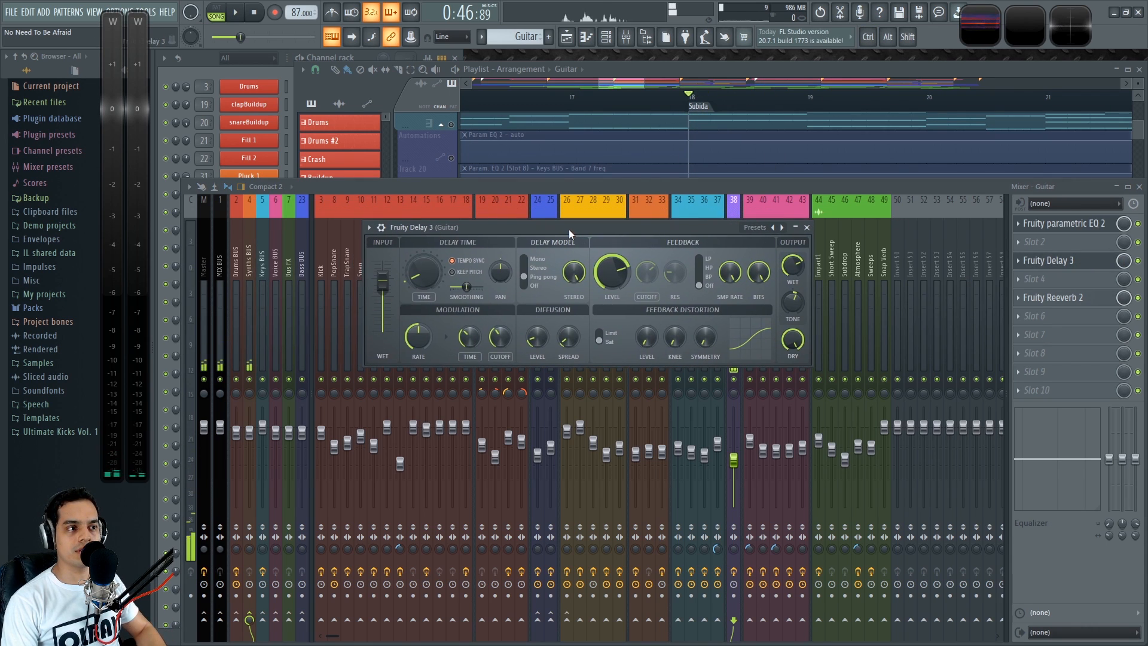
{"action": "key", "text": "space"}
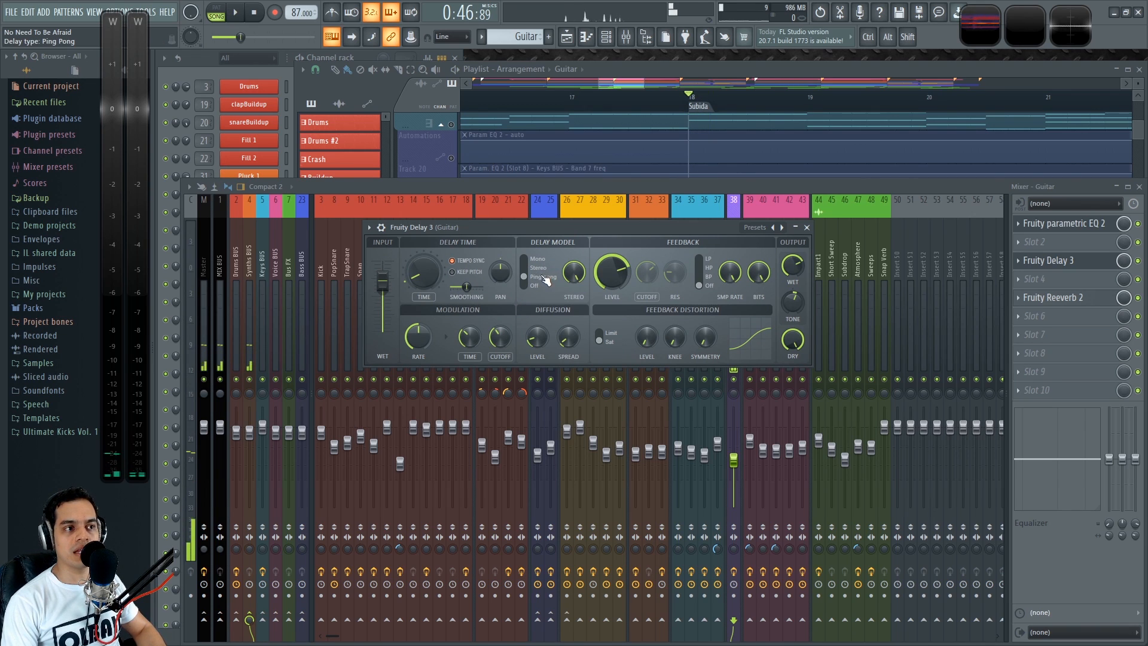
{"action": "key", "text": "space"}
{"action": "key", "text": "space"}
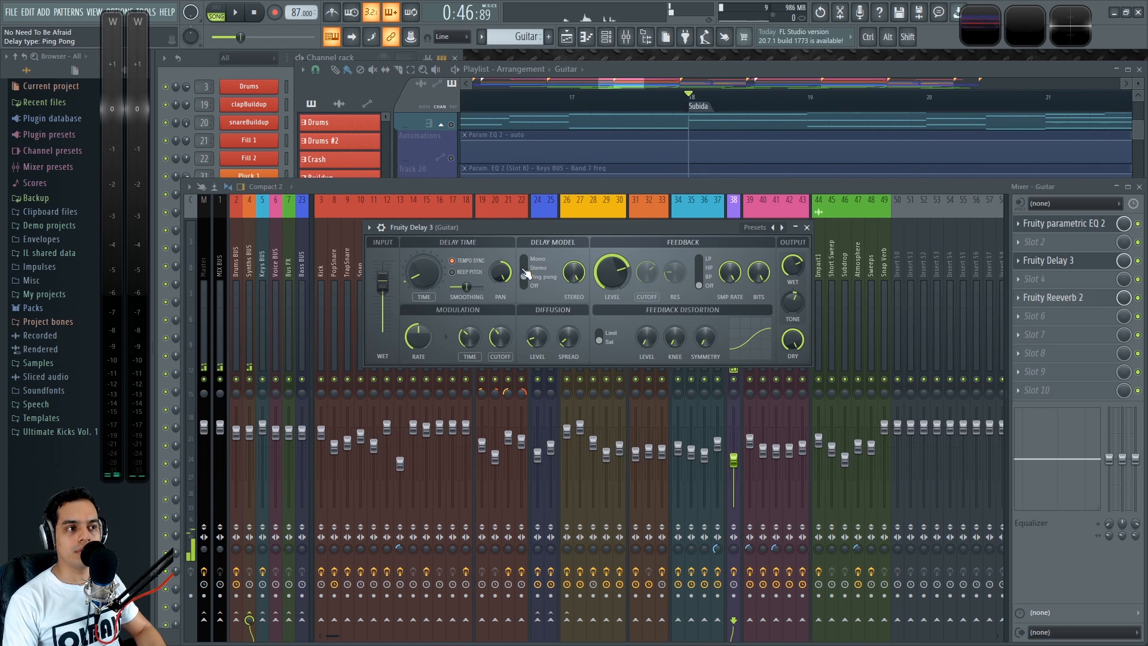
{"action": "key", "text": "space"}
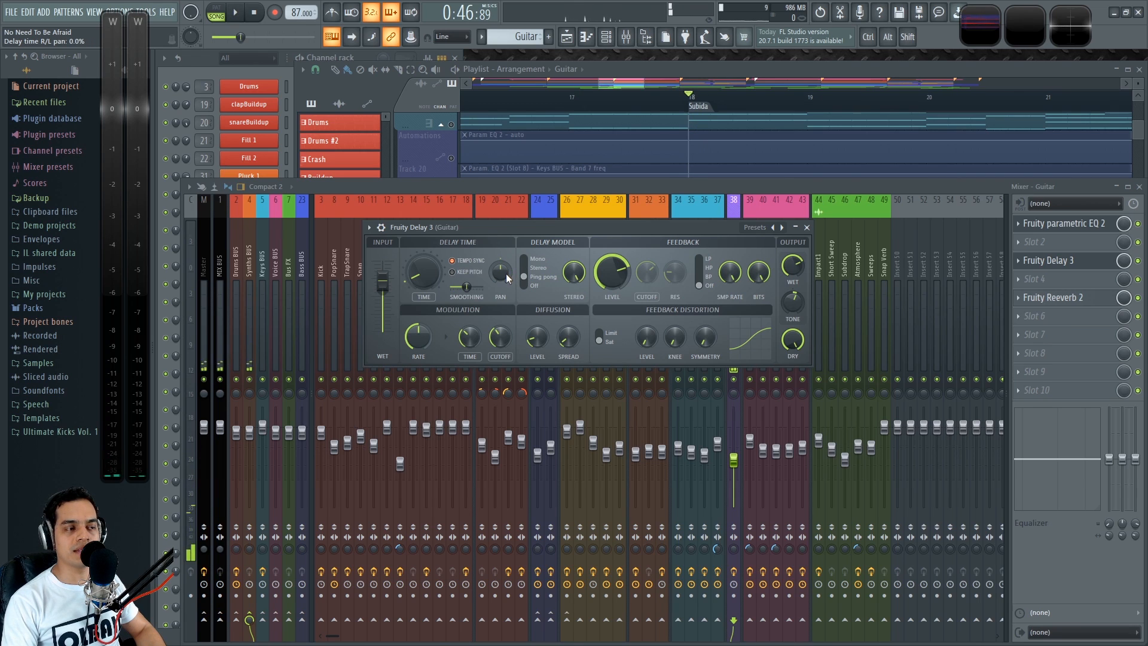
{"action": "key", "text": "space"}
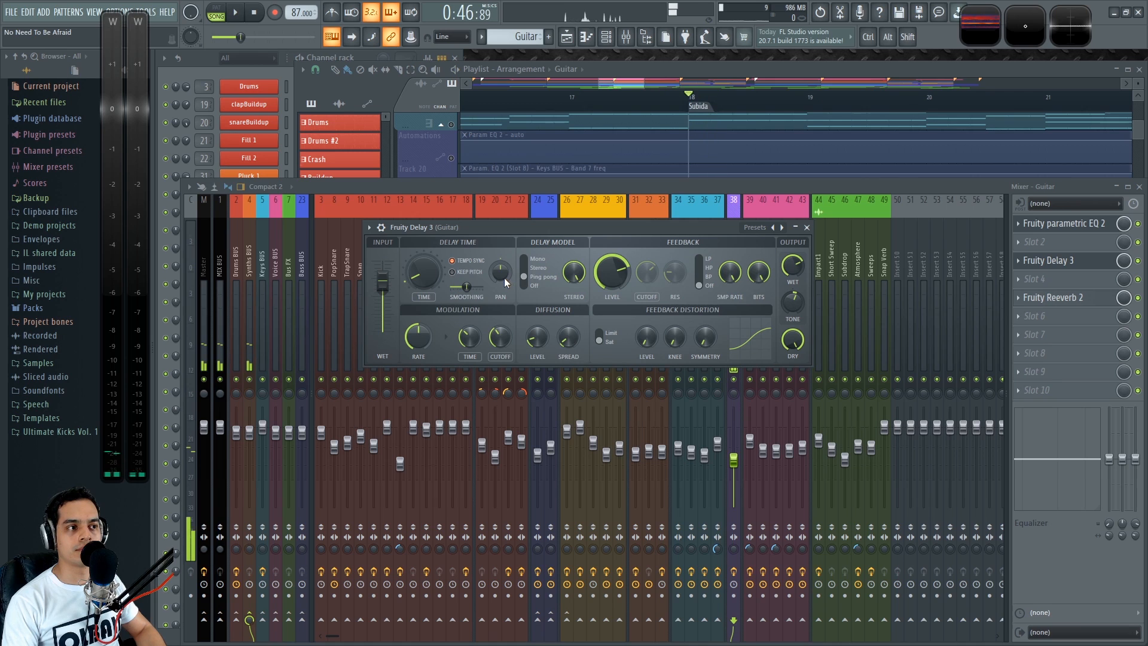
{"action": "left_click_drag", "start_coordinate": [504, 277], "coordinate": [601, 231]}
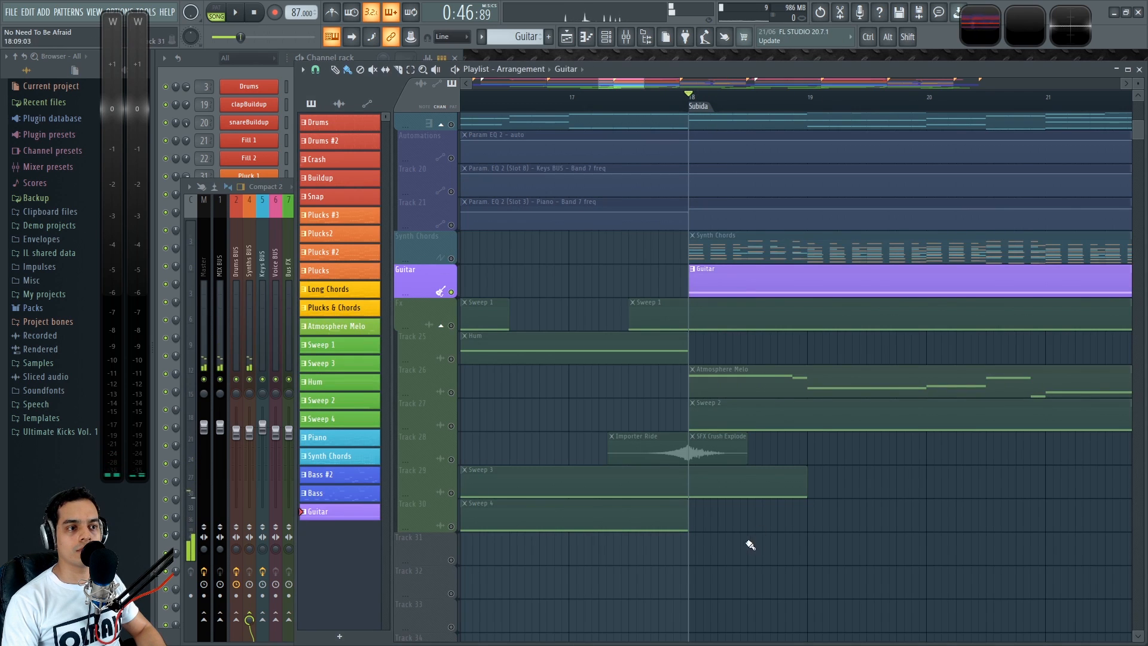
Unsolo the Guitar playlist track and listen to it in the full mix through the start of Subida
{"action": "left_click", "coordinate": [452, 292], "text": "ctrl"}
{"action": "scroll", "coordinate": [570, 267], "scroll_direction": "down", "scroll_amount": 5}
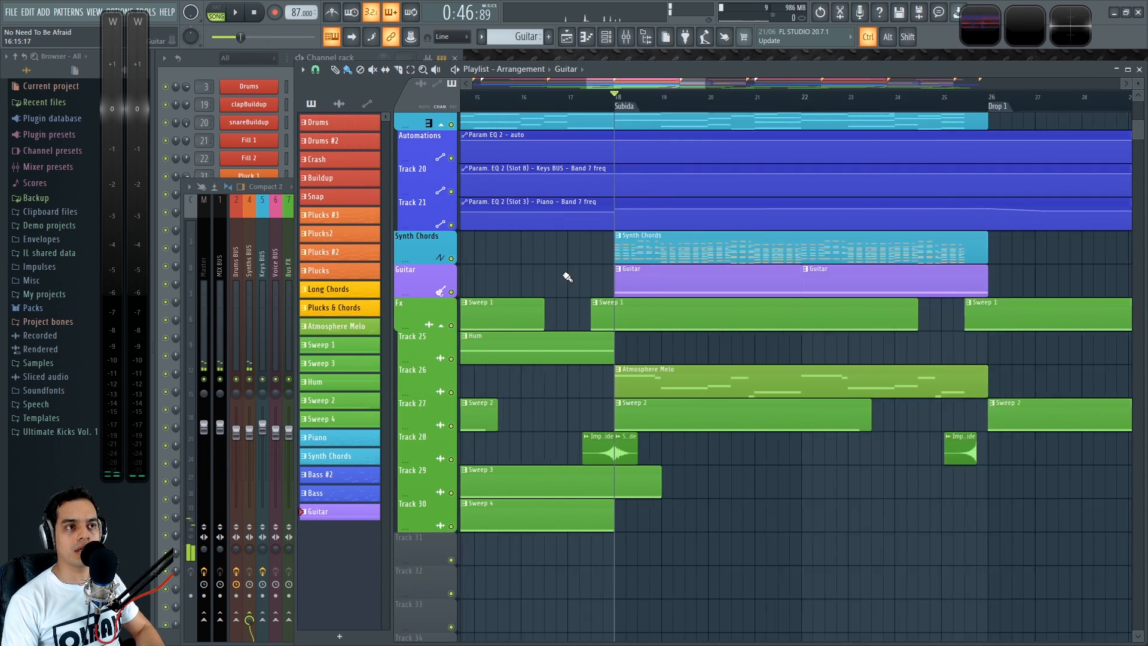
{"action": "key", "text": "space"}
{"action": "scroll", "coordinate": [601, 251], "scroll_direction": "up", "scroll_amount": 3}
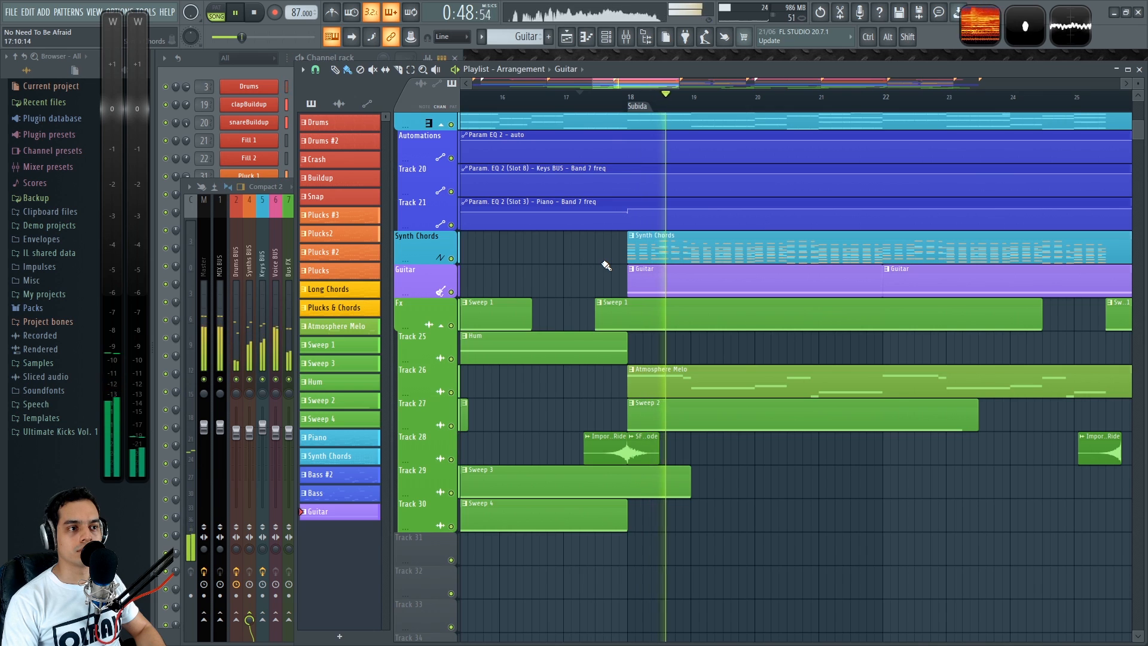
{"action": "key", "text": "space"}
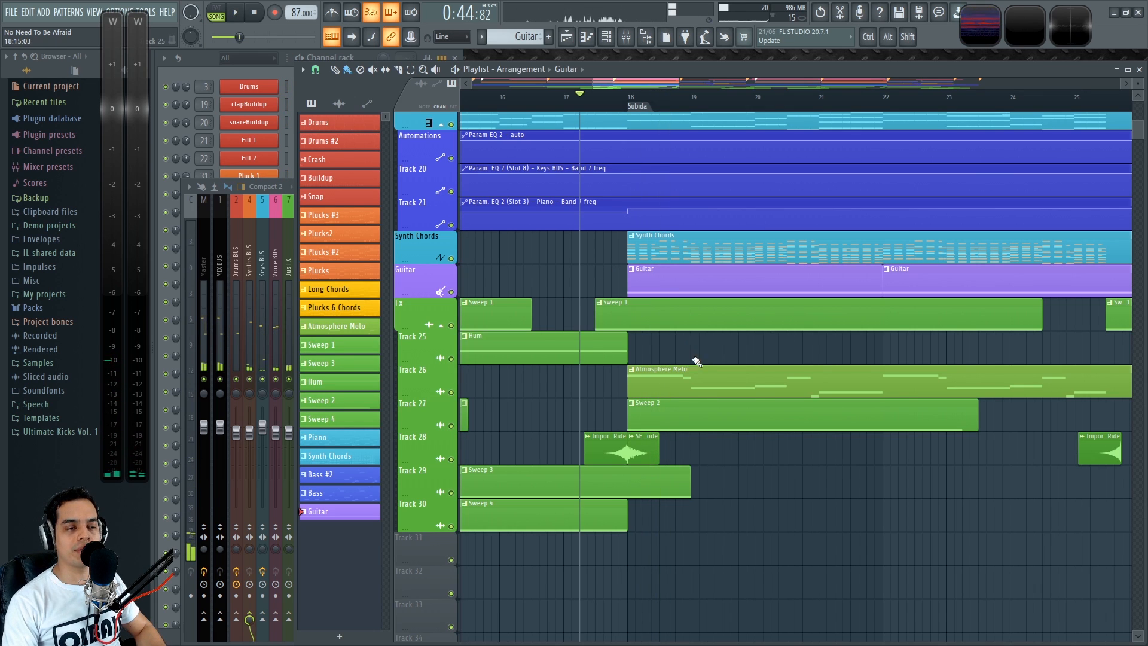
Look over the arrangement's tracks around Estrofa 1 and Subida, from the vocals down to the Guitar and Fx tracks
{"action": "scroll", "coordinate": [704, 368], "scroll_direction": "down", "scroll_amount": 3}
{"action": "scroll", "coordinate": [805, 428], "scroll_direction": "up", "scroll_amount": 6}
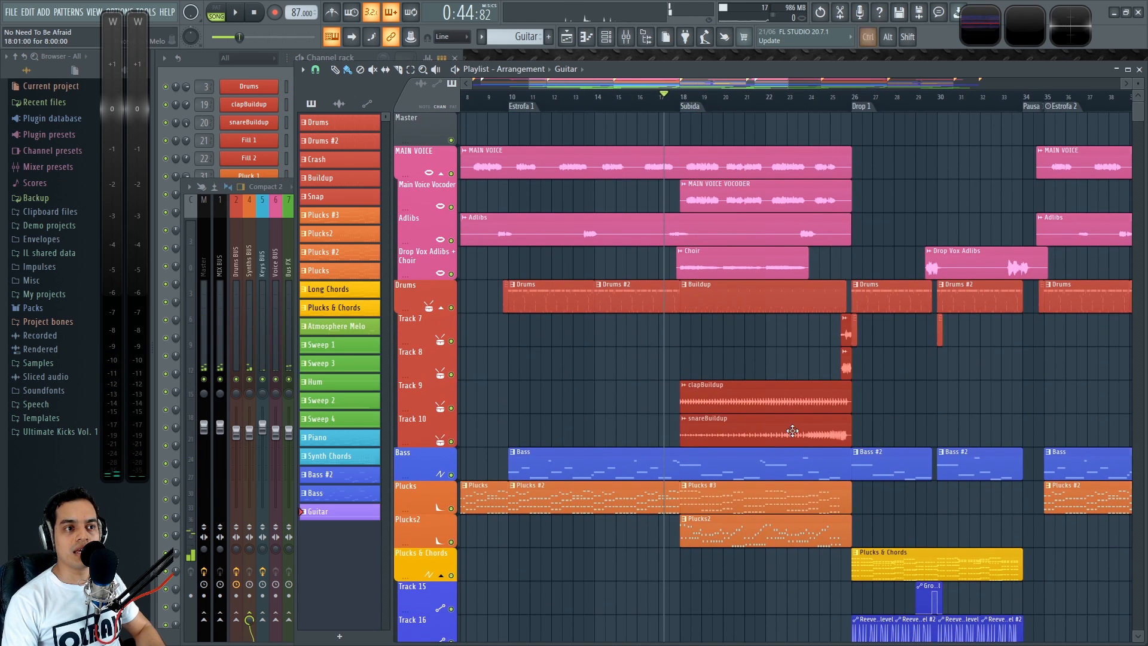
{"action": "scroll", "coordinate": [797, 438], "scroll_direction": "down", "scroll_amount": 3}
{"action": "scroll", "coordinate": [527, 397], "scroll_direction": "up", "scroll_amount": 5}
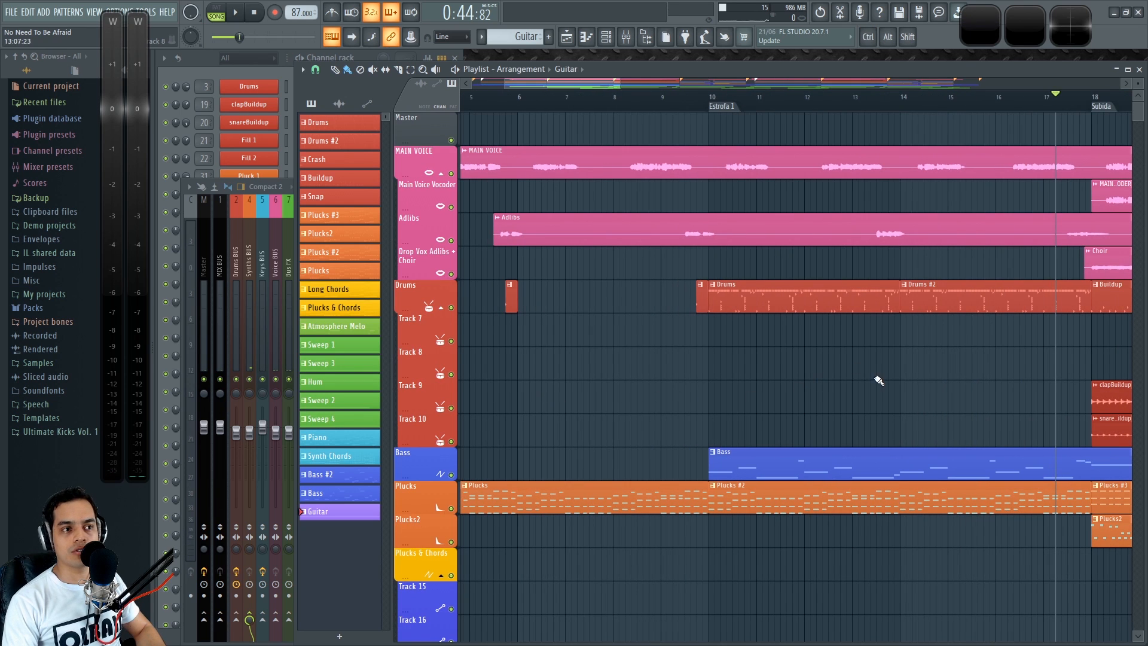
{"action": "scroll", "coordinate": [818, 343], "scroll_direction": "down", "scroll_amount": 2}
{"action": "scroll", "coordinate": [787, 313], "scroll_direction": "down", "scroll_amount": 2}
{"action": "scroll", "coordinate": [694, 304], "scroll_direction": "down", "scroll_amount": 5}
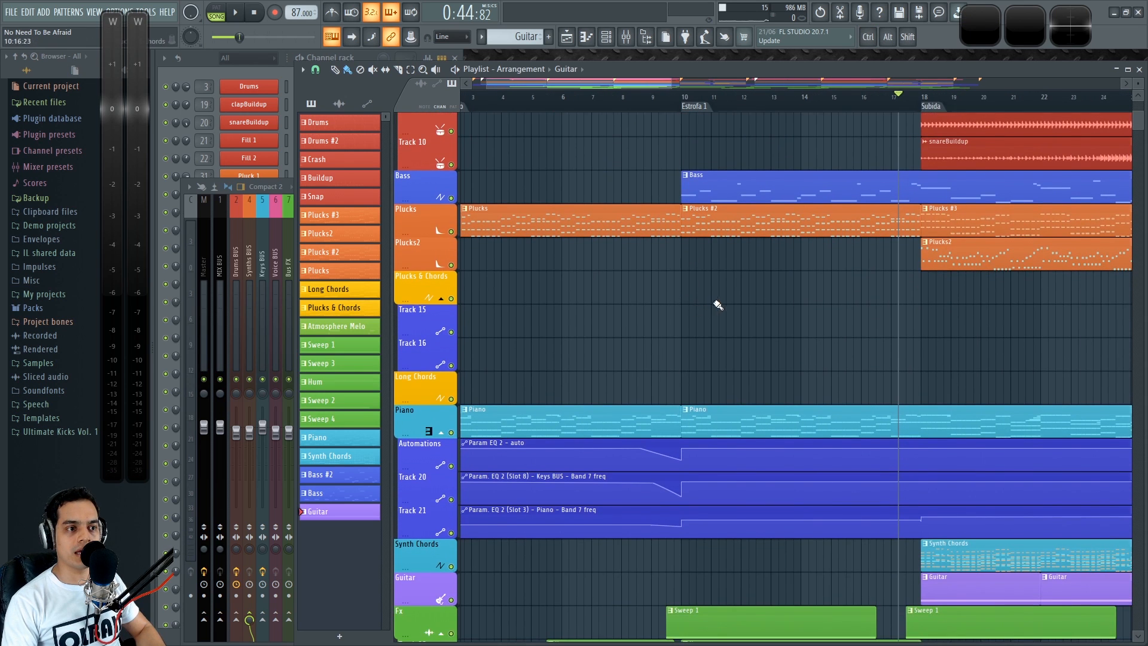
Examine the whole arrangement, from the vocals and drums down to the Fx sweeps and across to Drop 1
{"action": "scroll", "coordinate": [716, 307], "scroll_direction": "down", "scroll_amount": 4}
{"action": "scroll", "coordinate": [759, 299], "scroll_direction": "up", "scroll_amount": 7}
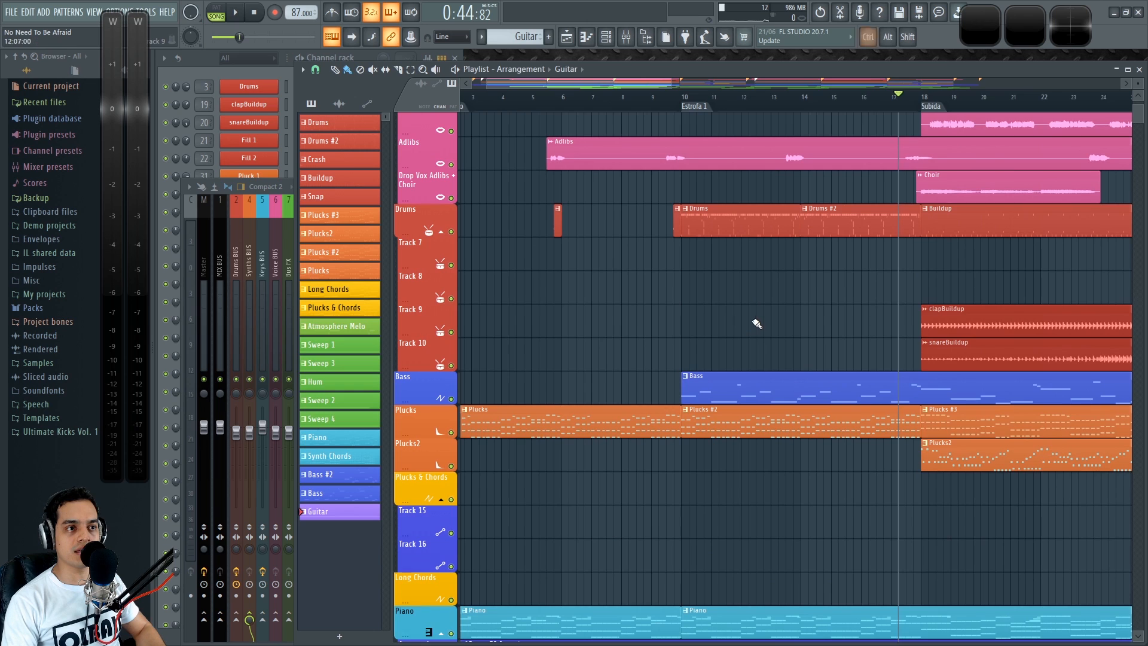
{"action": "scroll", "coordinate": [757, 324], "scroll_direction": "up", "scroll_amount": 4}
{"action": "scroll", "coordinate": [680, 336], "scroll_direction": "up", "scroll_amount": 2}
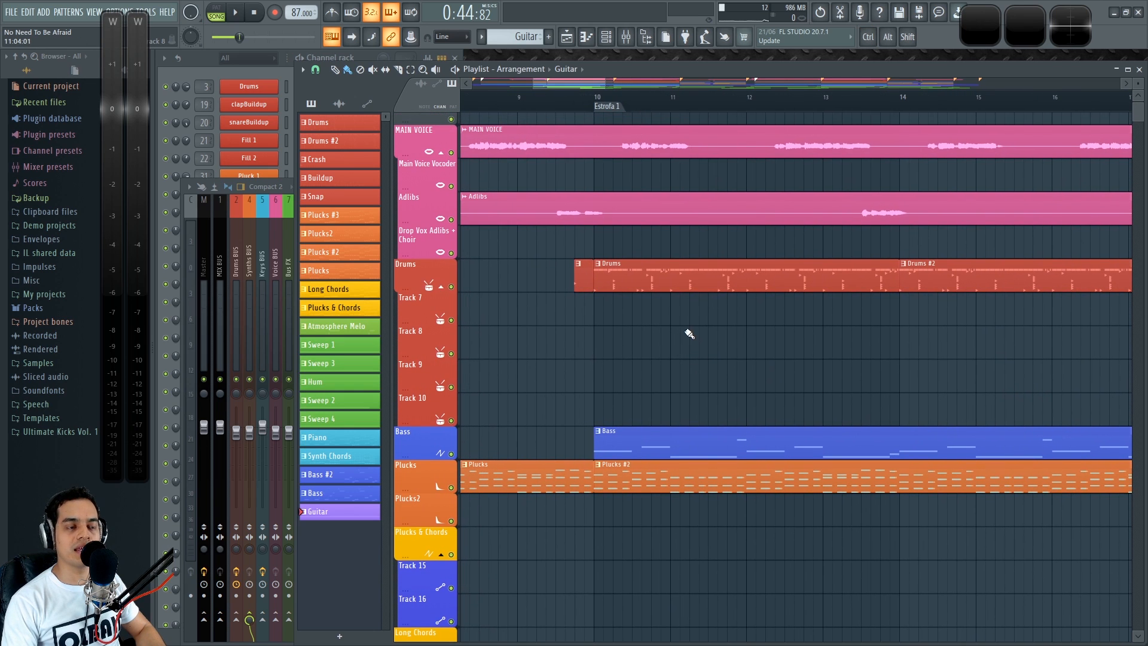
{"action": "scroll", "coordinate": [690, 331], "scroll_direction": "down", "scroll_amount": 5}
{"action": "scroll", "coordinate": [663, 263], "scroll_direction": "down", "scroll_amount": 4}
{"action": "scroll", "coordinate": [656, 264], "scroll_direction": "down", "scroll_amount": 5}
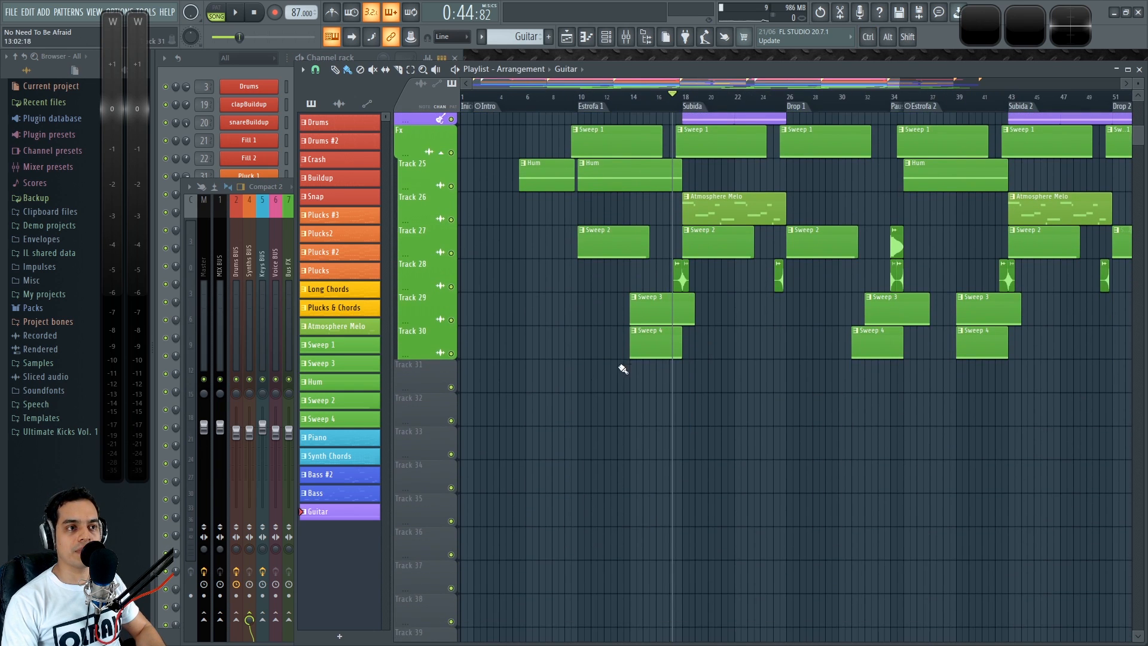
{"action": "scroll", "coordinate": [622, 244], "scroll_direction": "up", "scroll_amount": 3}
{"action": "scroll", "coordinate": [761, 353], "scroll_direction": "up", "scroll_amount": 10}
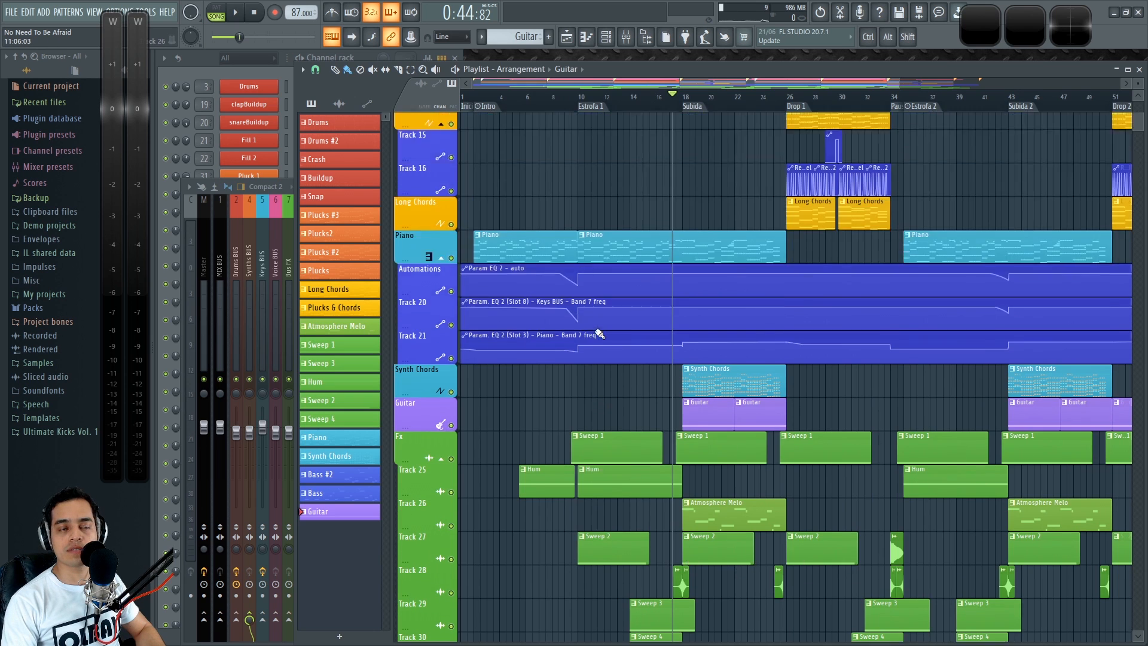
{"action": "scroll", "coordinate": [839, 351], "scroll_direction": "up", "scroll_amount": 4, "text": "ctrl"}
{"action": "scroll", "coordinate": [891, 356], "scroll_direction": "up", "scroll_amount": 6, "text": "ctrl"}
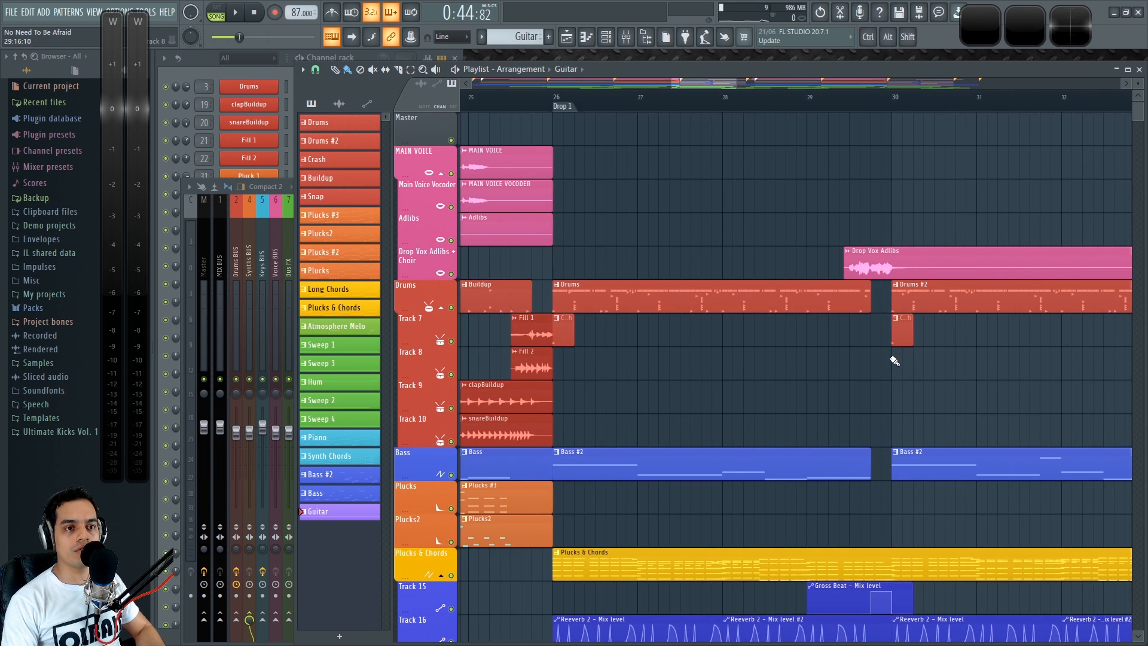
{"action": "scroll", "coordinate": [873, 353], "scroll_direction": "down", "scroll_amount": 6, "text": "ctrl"}
{"action": "left_click_drag", "start_coordinate": [892, 359], "coordinate": [787, 323]}
{"action": "scroll", "coordinate": [788, 323], "scroll_direction": "down", "scroll_amount": 3}
Play the full mix into Subida, and move playback back to the Snap clip on the Drums track in the intro
{"action": "key", "text": "space"}
{"action": "scroll", "coordinate": [656, 263], "scroll_direction": "up", "scroll_amount": 1}
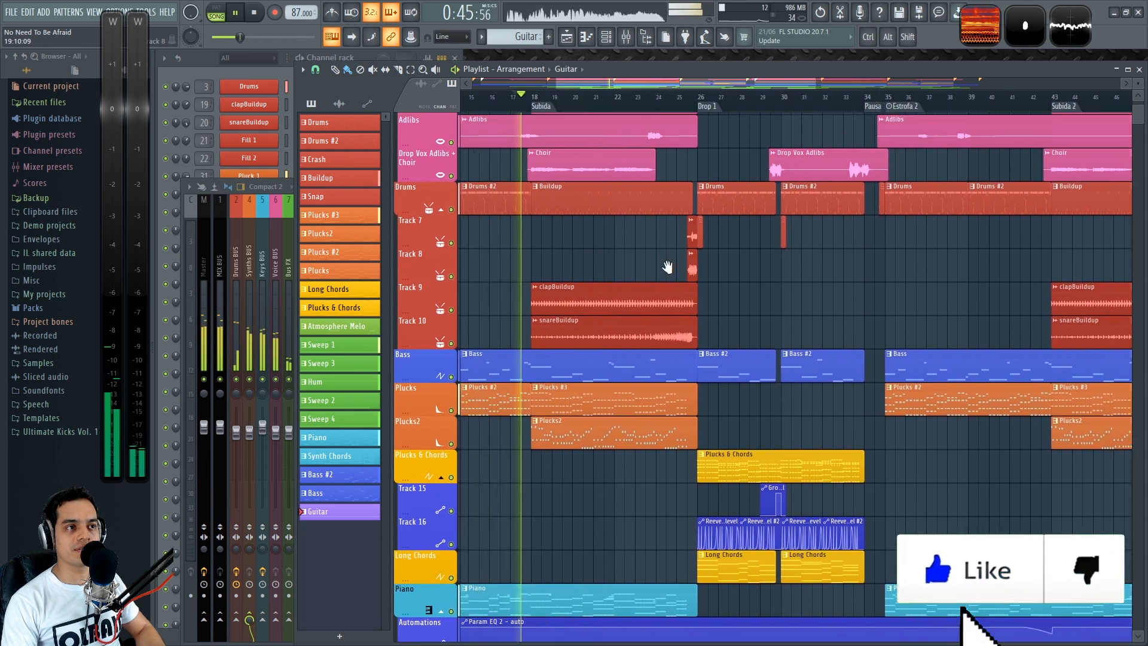
{"action": "scroll", "coordinate": [721, 251], "scroll_direction": "up", "scroll_amount": 4, "text": "ctrl"}
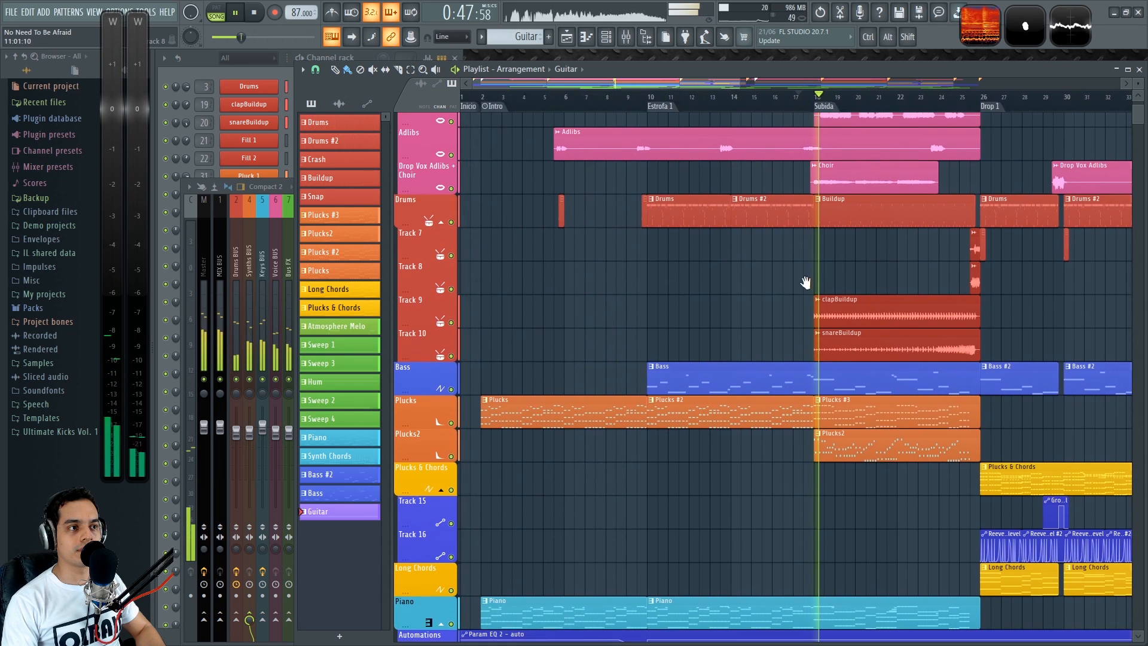
{"action": "left_click", "coordinate": [653, 100]}
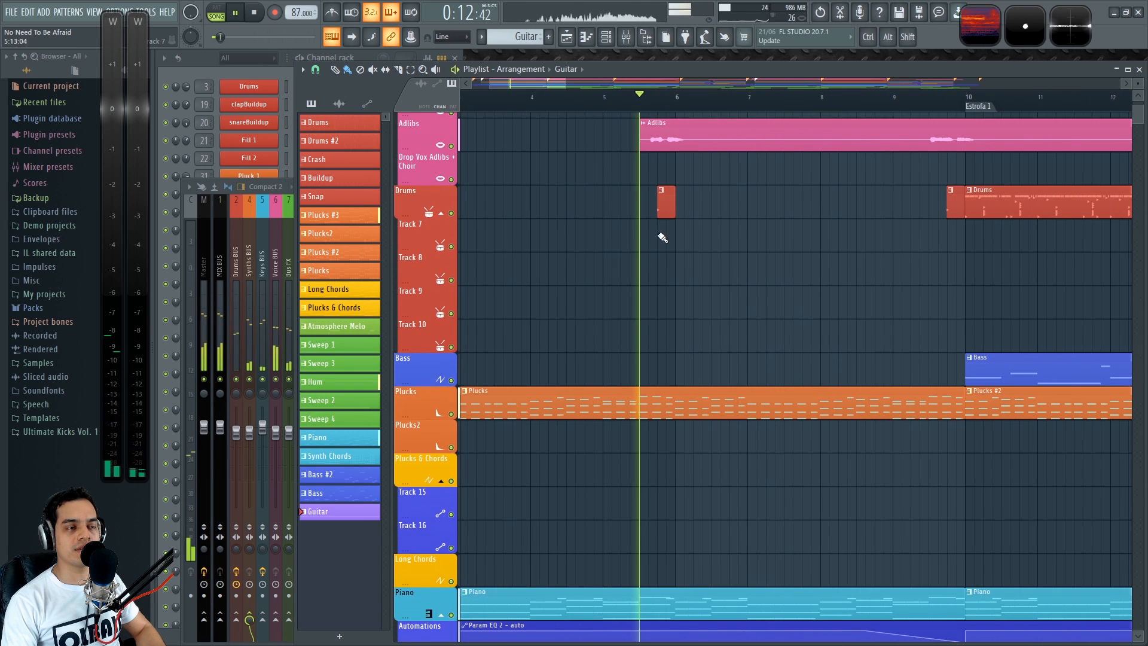
{"action": "scroll", "coordinate": [661, 239], "scroll_direction": "up", "scroll_amount": 3, "text": "ctrl"}
{"action": "key", "text": "space"}
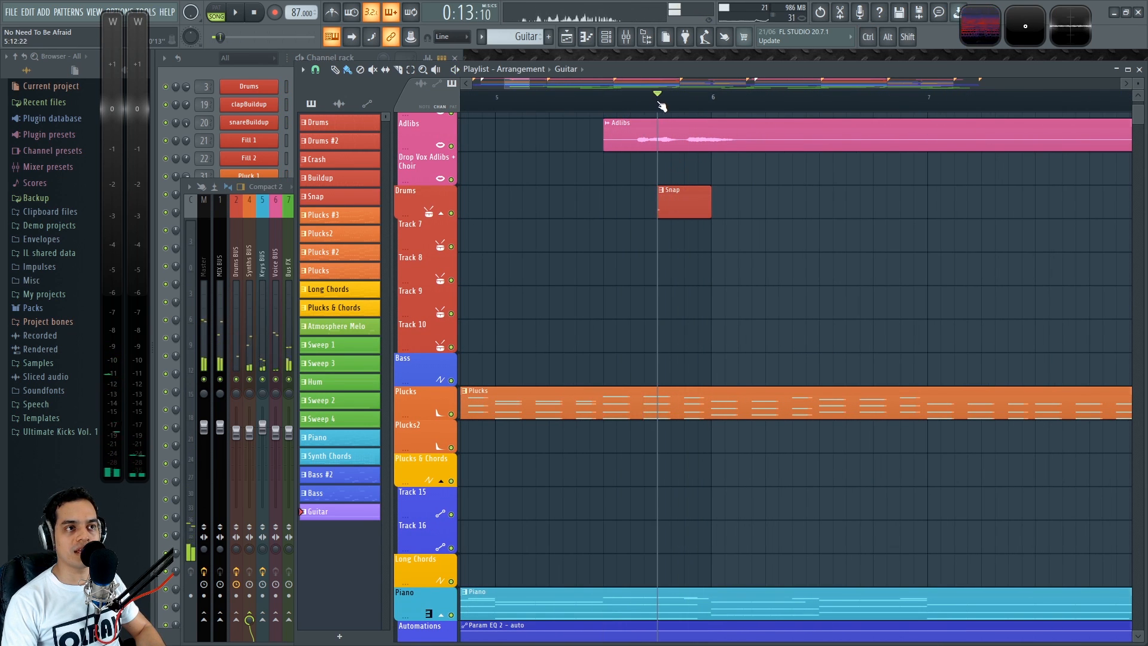
Solo the Drums playlist track and audition its intro Snap clip with repeated short playback
{"action": "right_click", "coordinate": [451, 213]}
{"action": "key", "text": "space"}
{"action": "key", "text": "space"}
{"action": "key", "text": "space"}
{"action": "key", "text": "space"}
{"action": "key", "text": "space"}
{"action": "key", "text": "space"}
{"action": "key", "text": "space"}
{"action": "key", "text": "space"}
Check the soloed Snap and its Snap Verb channel in the mixer during playback, and unsolo the Drums playlist track
{"action": "key", "text": "F9"}
{"action": "key", "text": "space"}
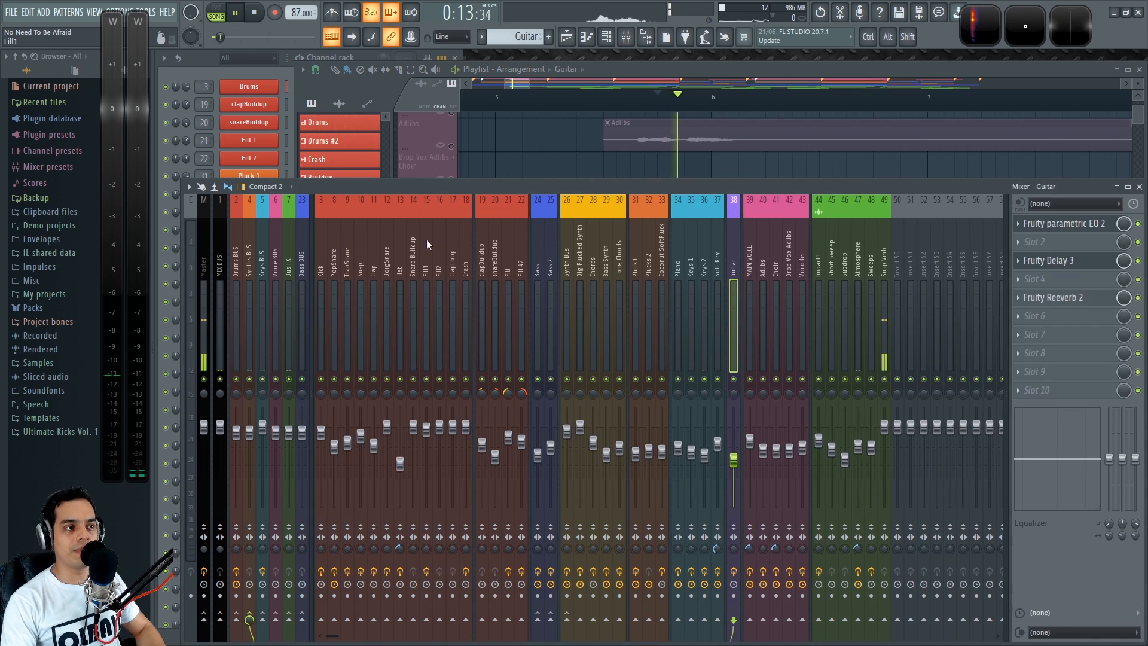
{"action": "key", "text": "space"}
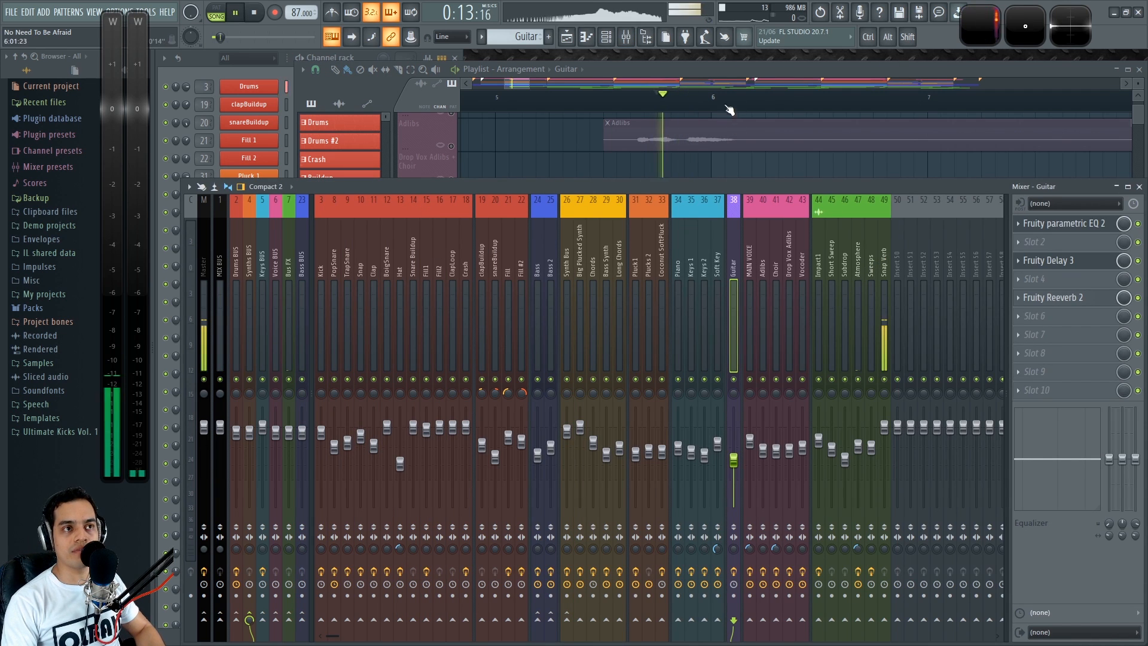
{"action": "key", "text": "F9"}
{"action": "left_click", "coordinate": [452, 213], "text": "ctrl"}
Save the project and play the full mix from Estrofa 1, checking the channel levels in the mixer
{"action": "scroll", "coordinate": [674, 321], "scroll_direction": "down", "scroll_amount": 5}
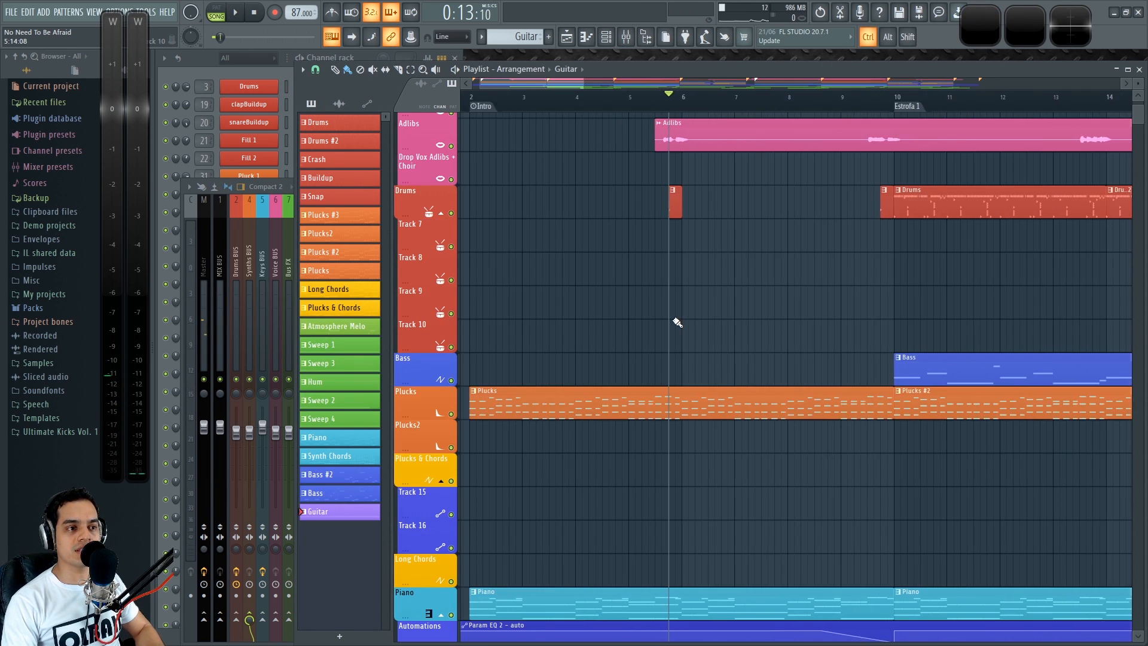
{"action": "left_click", "coordinate": [744, 107]}
{"action": "scroll", "coordinate": [776, 316], "scroll_direction": "up", "scroll_amount": 4}
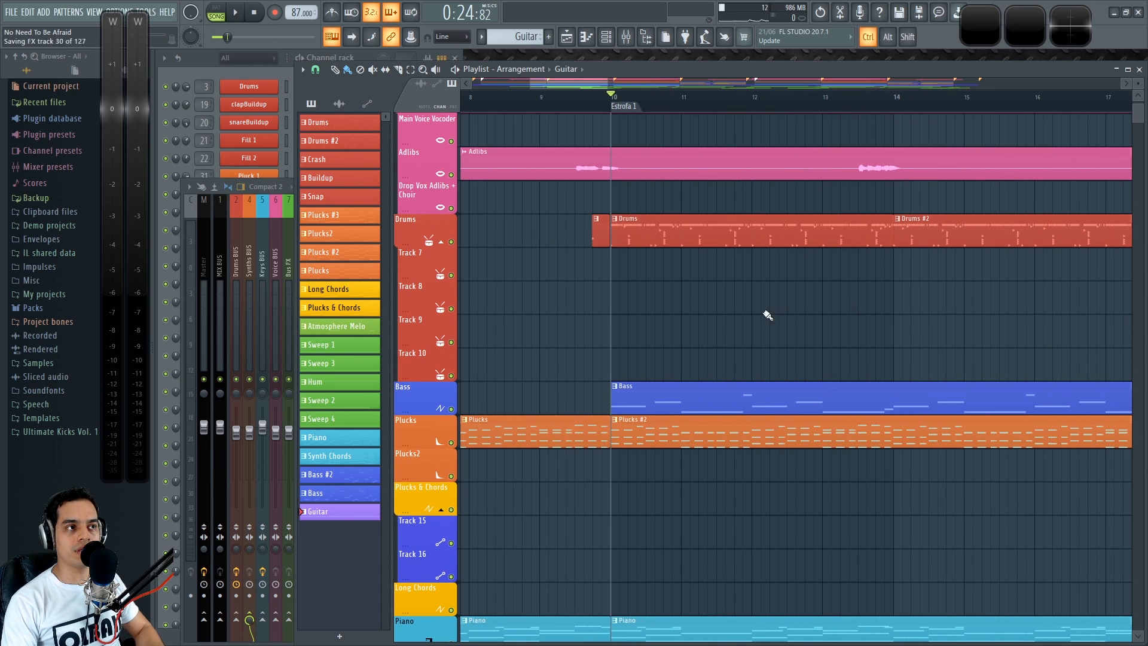
{"action": "key", "text": "space"}
{"action": "key", "text": "F9"}
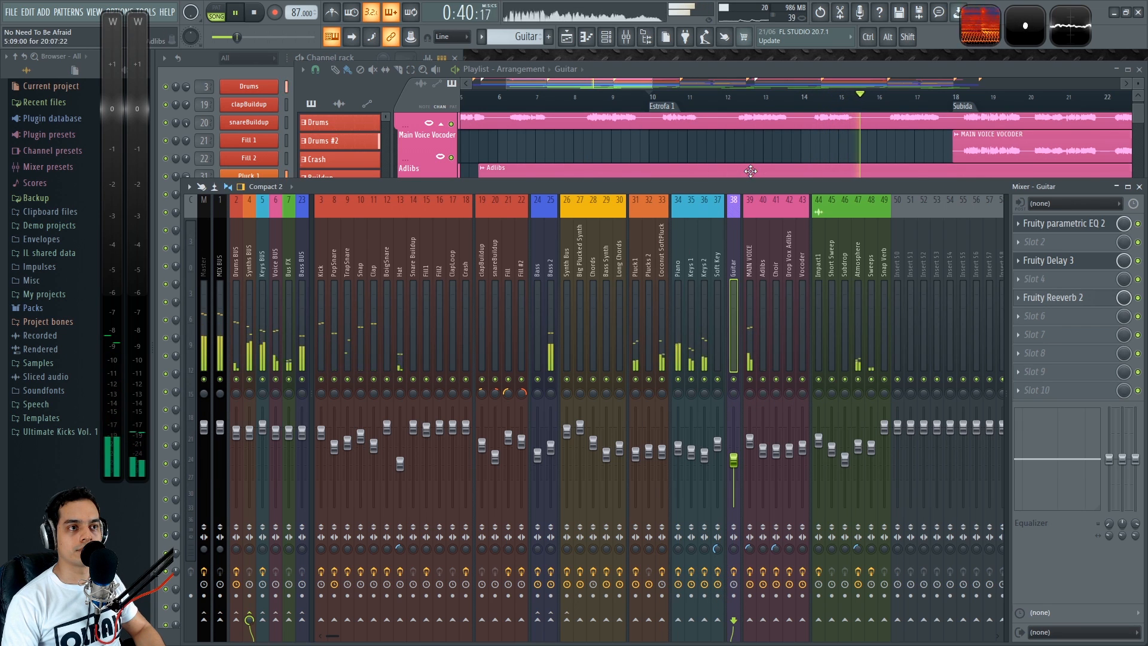
{"action": "key", "text": "space"}
{"action": "key", "text": "F5"}
{"action": "scroll", "coordinate": [828, 325], "scroll_direction": "down", "scroll_amount": 4}
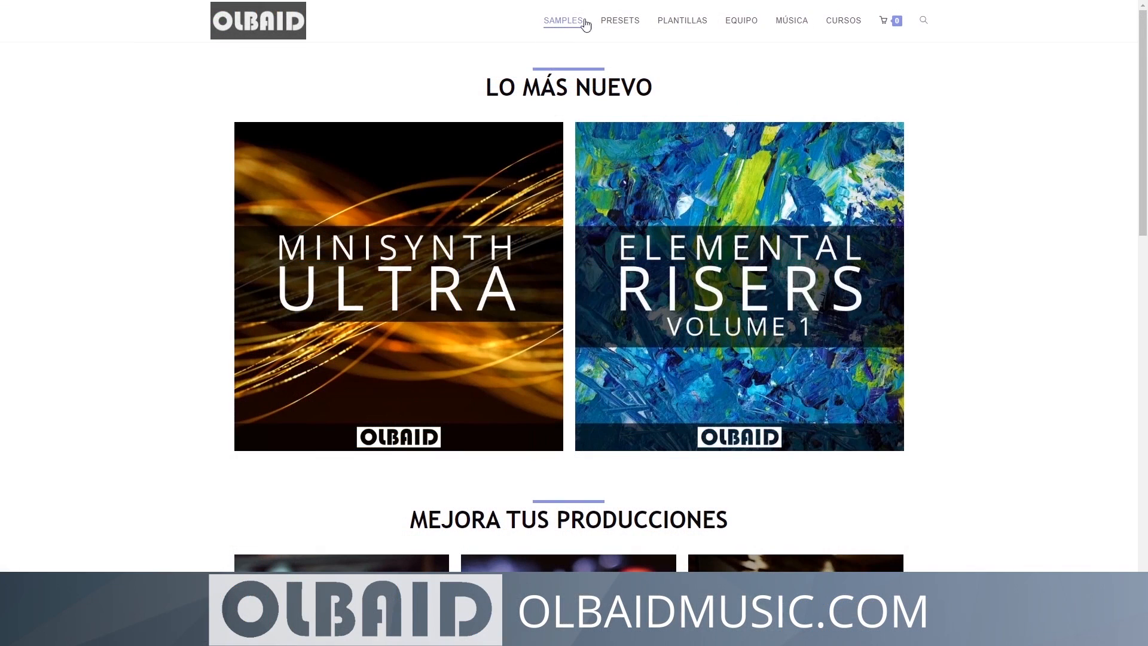
Look through the olbaidmusic.com home page in the browser, from the newest products down to the music production courses
{"action": "scroll", "coordinate": [977, 171], "scroll_direction": "down", "scroll_amount": 3}
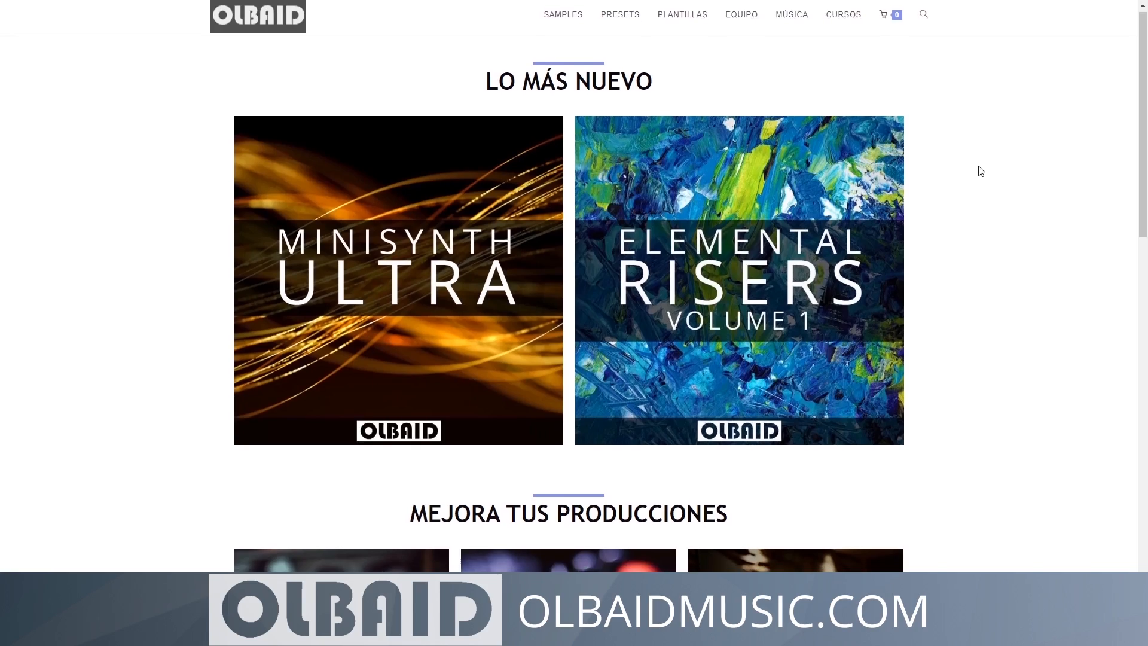
{"action": "scroll", "coordinate": [991, 242], "scroll_direction": "down", "scroll_amount": 6}
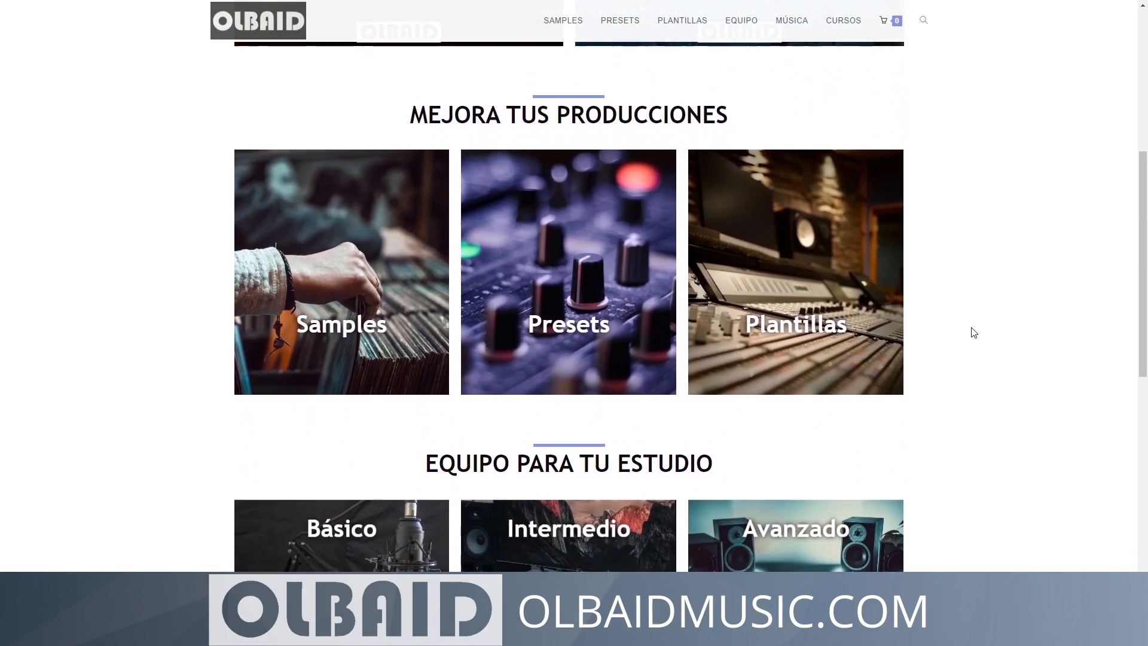
{"action": "scroll", "coordinate": [964, 410], "scroll_direction": "down", "scroll_amount": 4}
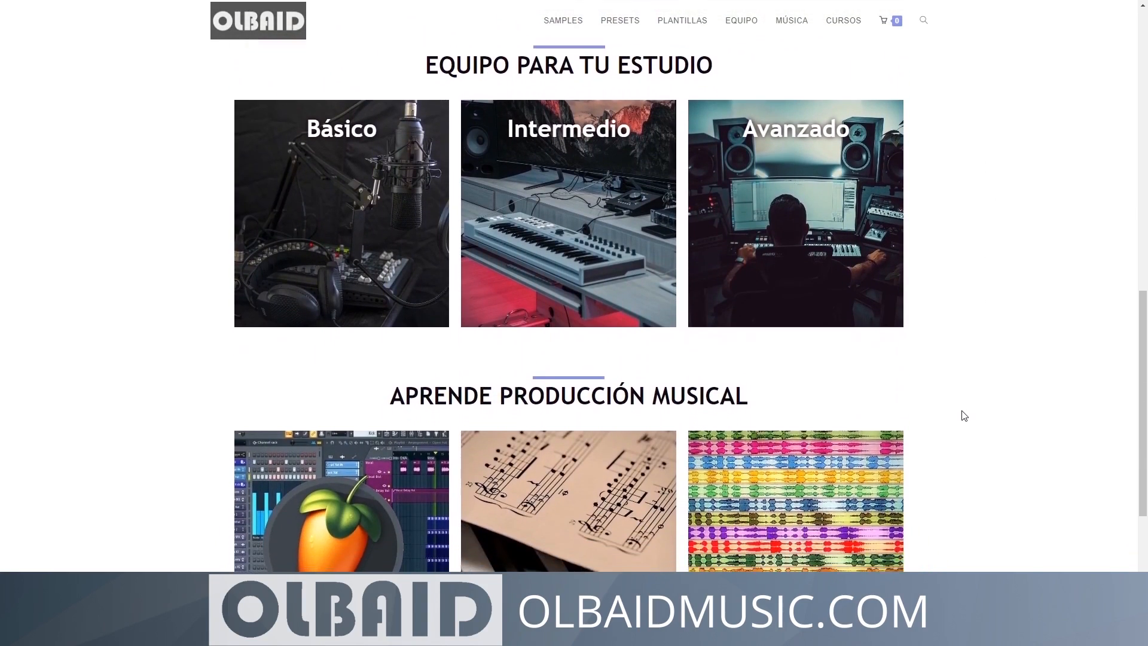